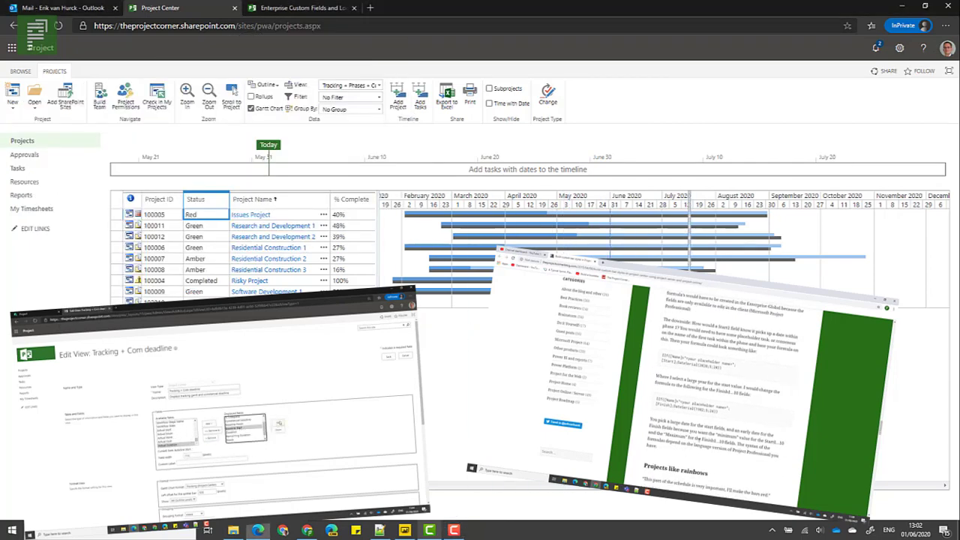
Expand the project table to review its phase, deadline and baseline date columns, narrow the commercial deadline column, and bring the Gantt bars back.
left_click_drag(689, 247, 809, 247)
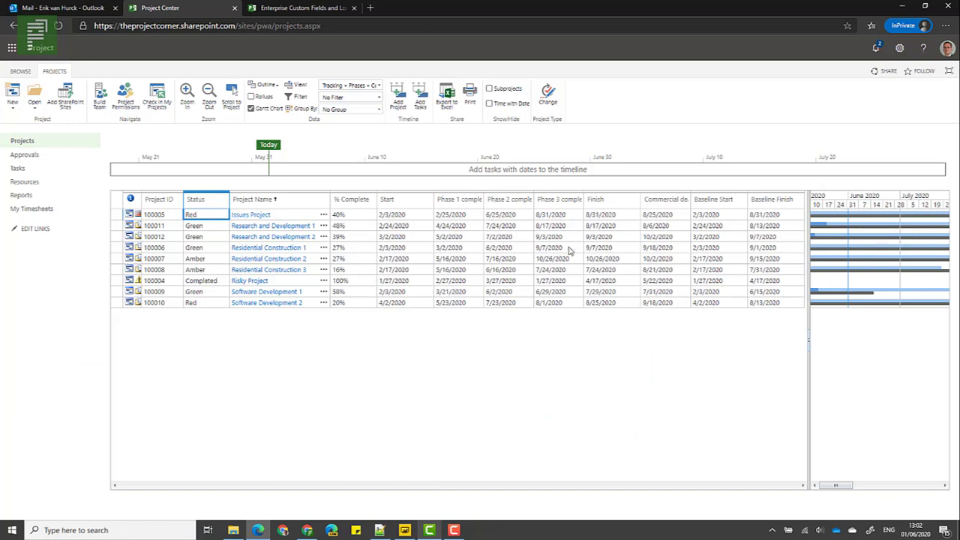
left_click_drag(689, 199, 682, 225)
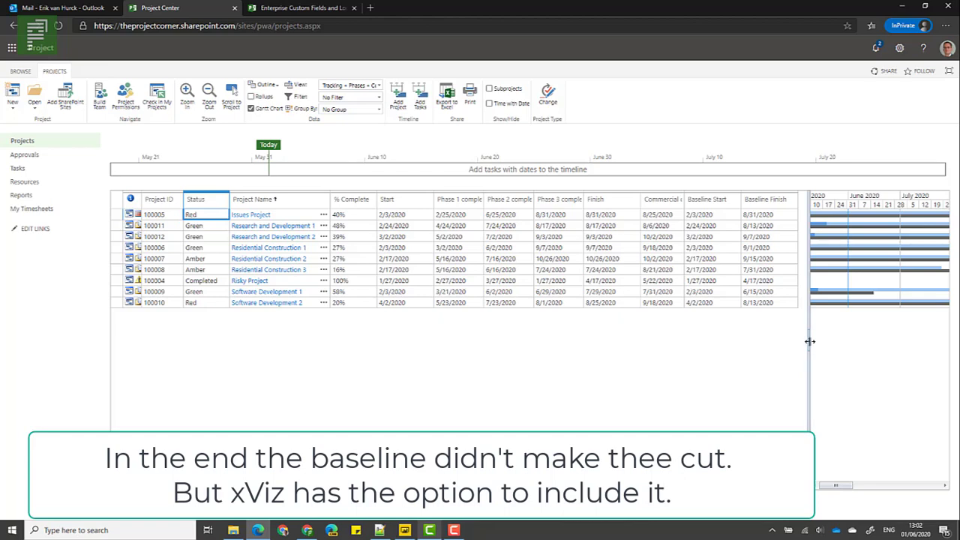
left_click_drag(810, 338, 490, 339)
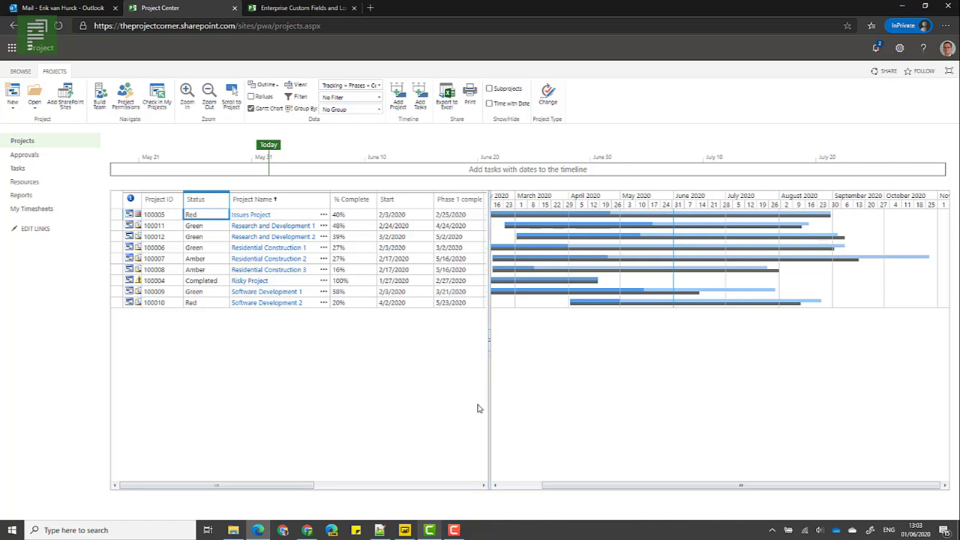
Switch to the Power BI Desktop report and search the AppSource visuals for "gantt".
left_click(405, 531)
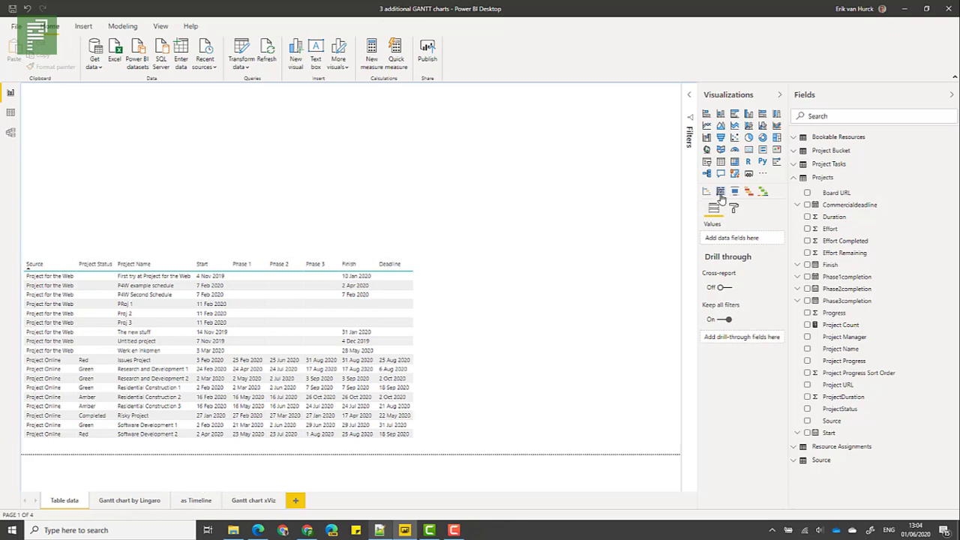
left_click(761, 176)
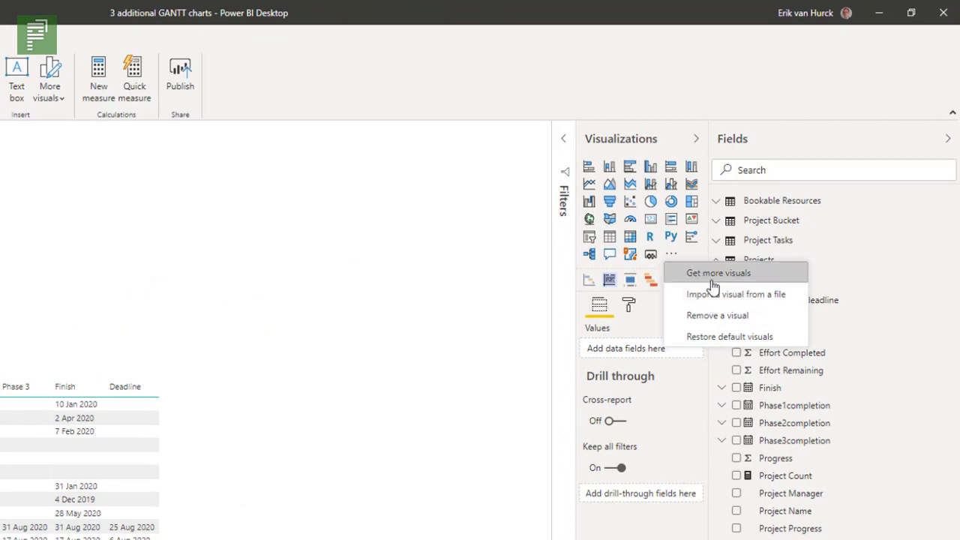
left_click(758, 278)
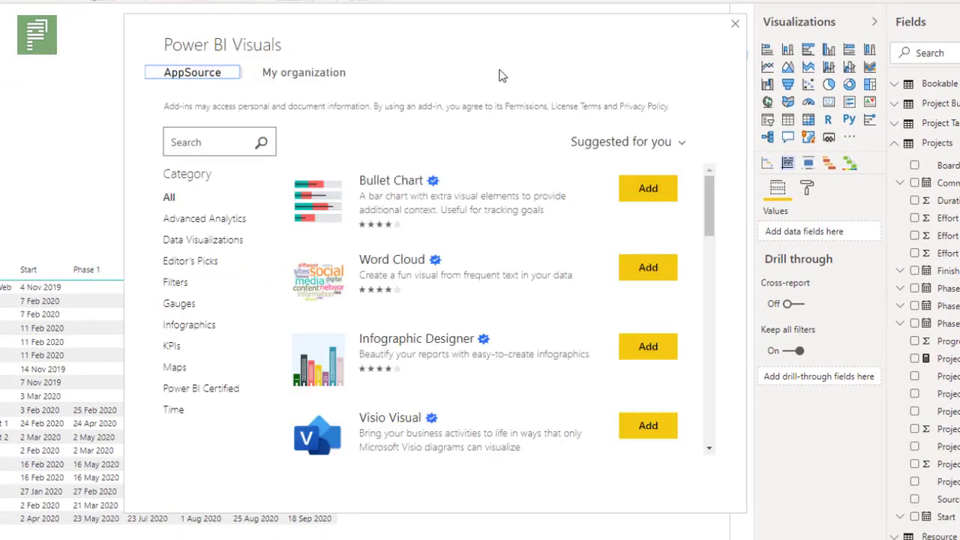
left_click(220, 142)
type("gantt")
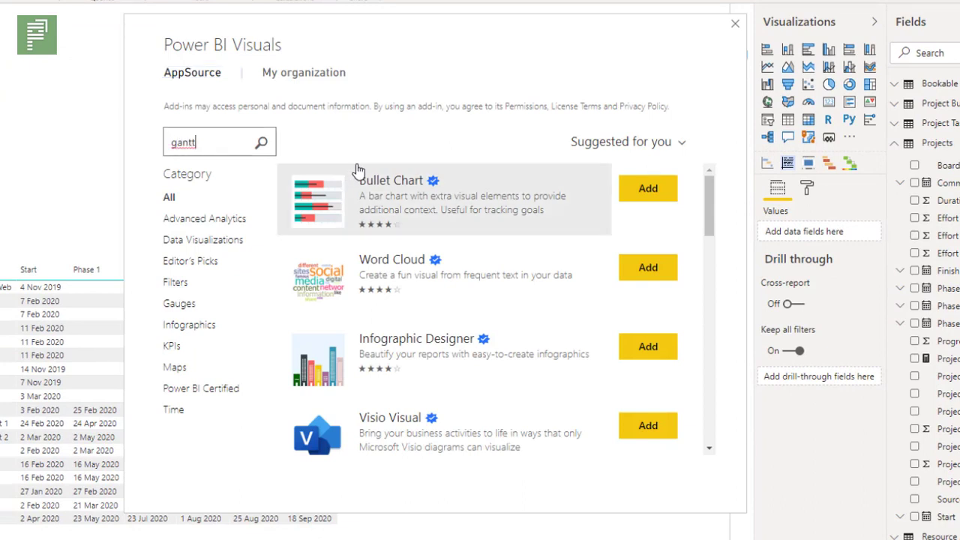
left_click(264, 144)
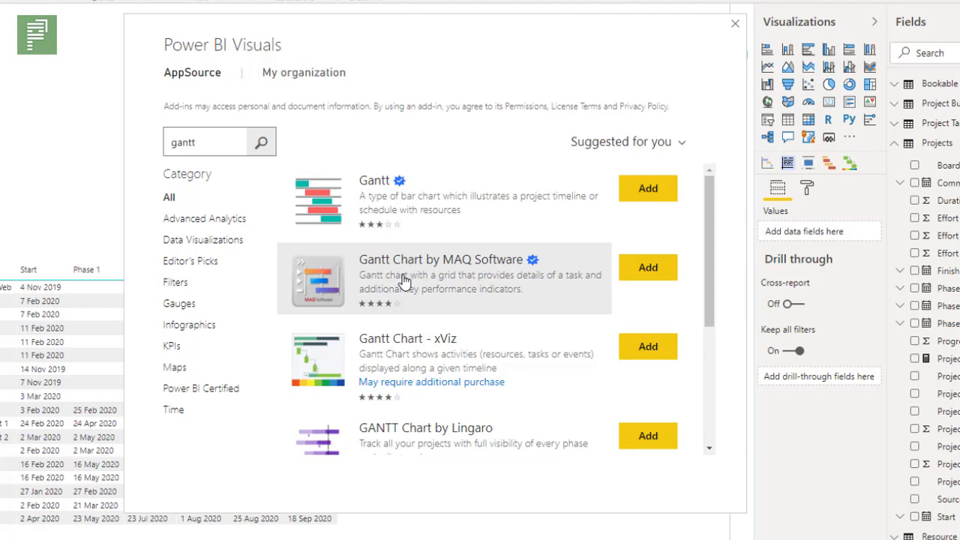
Review the available Gantt visuals, view the details of as Timeline, and close the visuals store.
scroll(429, 316, "down", 1)
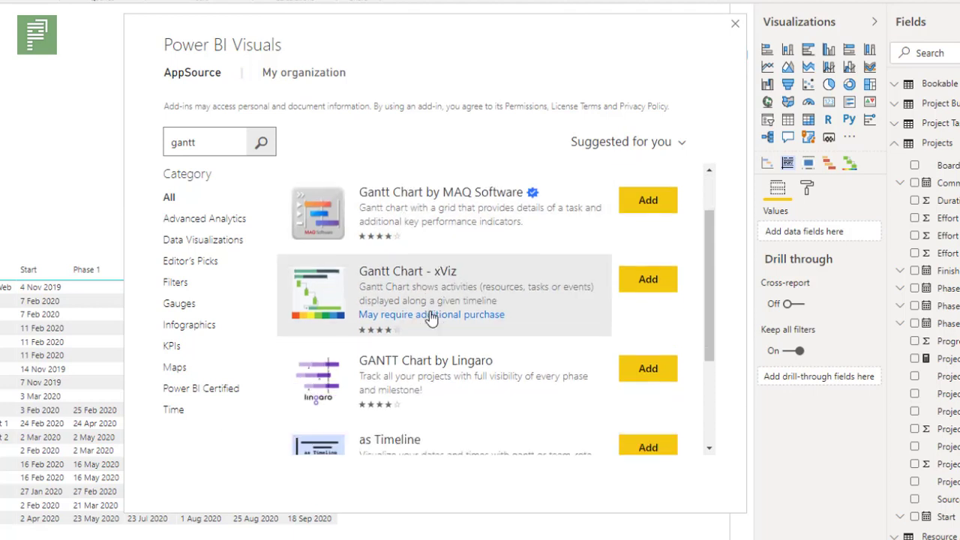
scroll(431, 317, "down", 1)
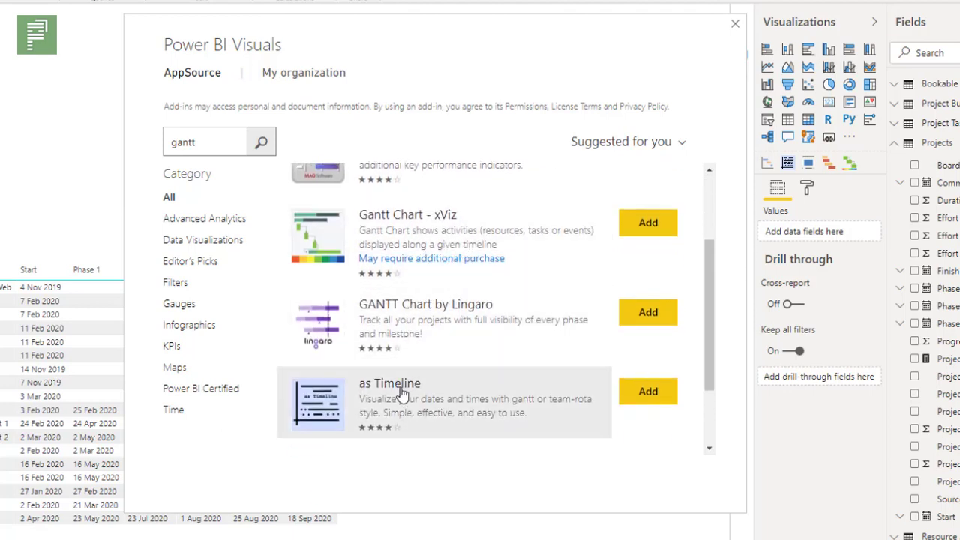
scroll(433, 402, "down", 1)
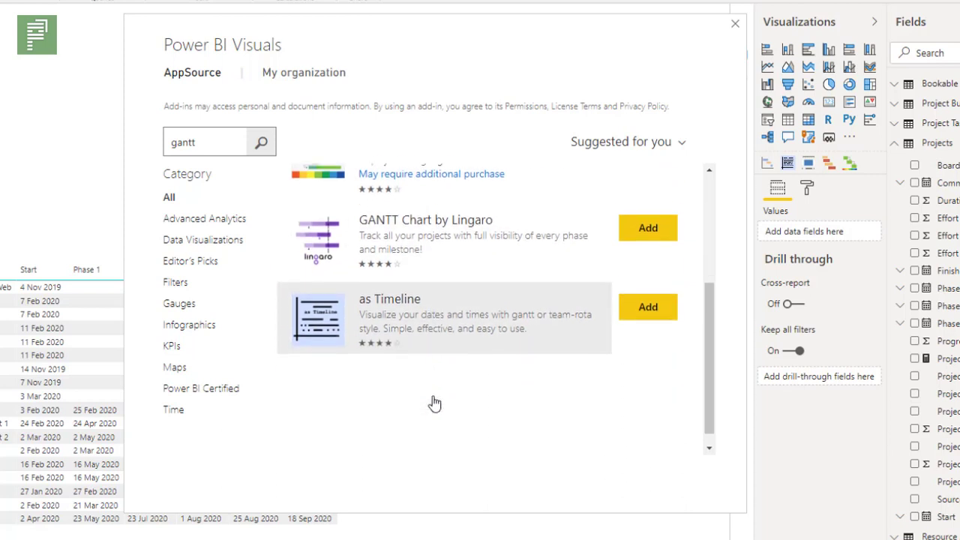
scroll(434, 403, "up", 2)
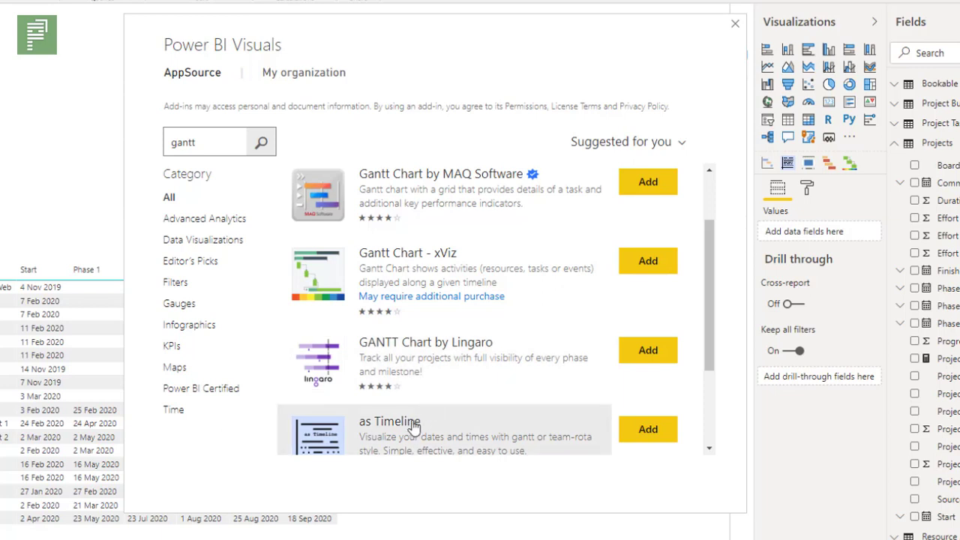
left_click(422, 426)
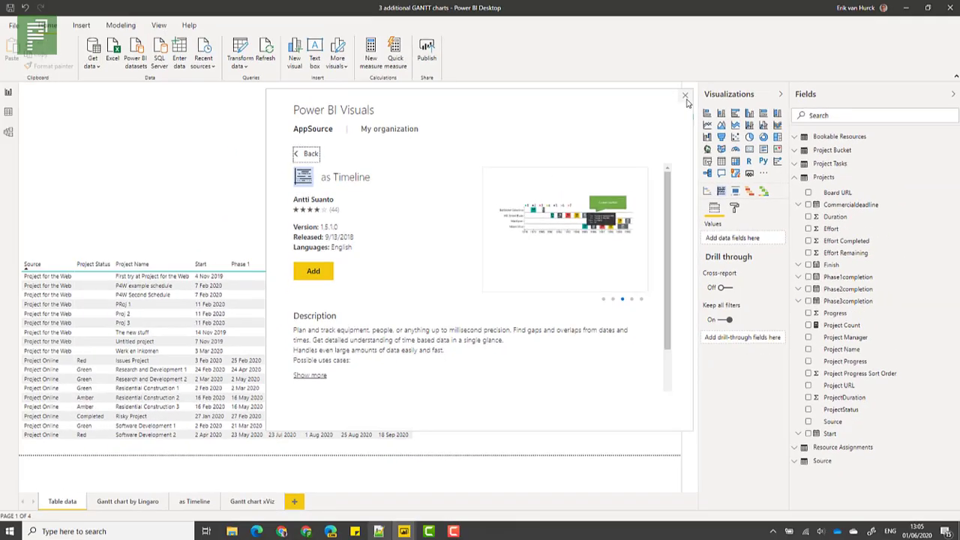
left_click(685, 96)
Go to the Gantt chart by Lingaro report page and read the features described on Lingaro's Gantt chart web page.
left_click(127, 500)
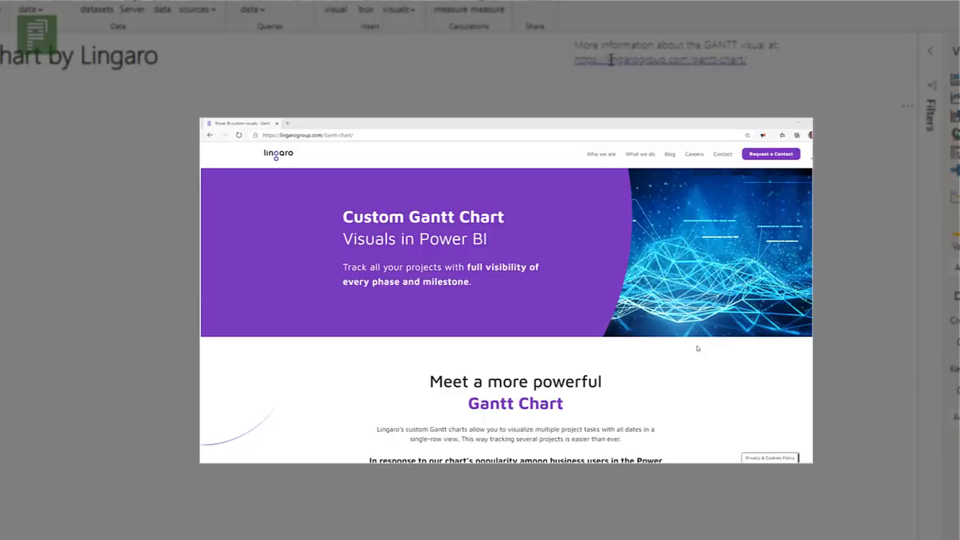
scroll(697, 347, "down", 9)
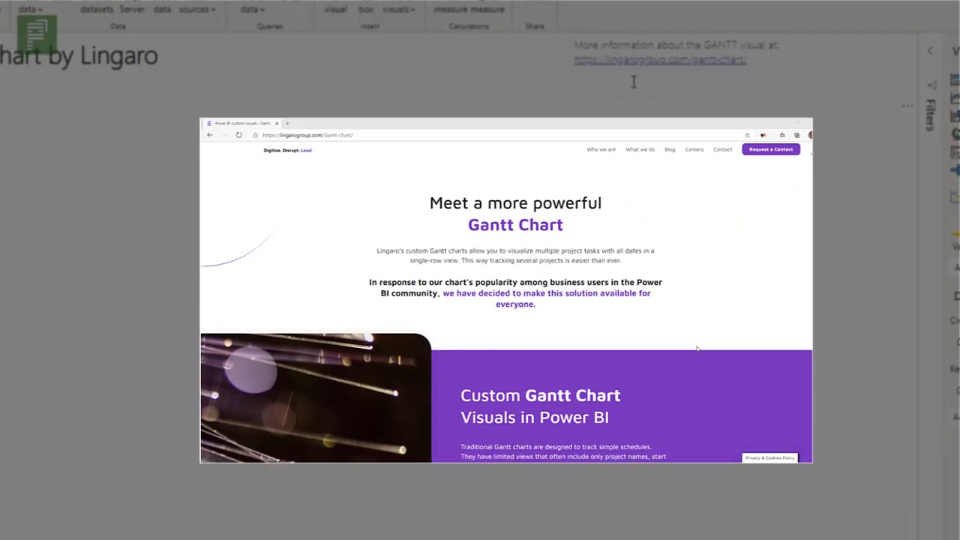
scroll(697, 348, "down", 3)
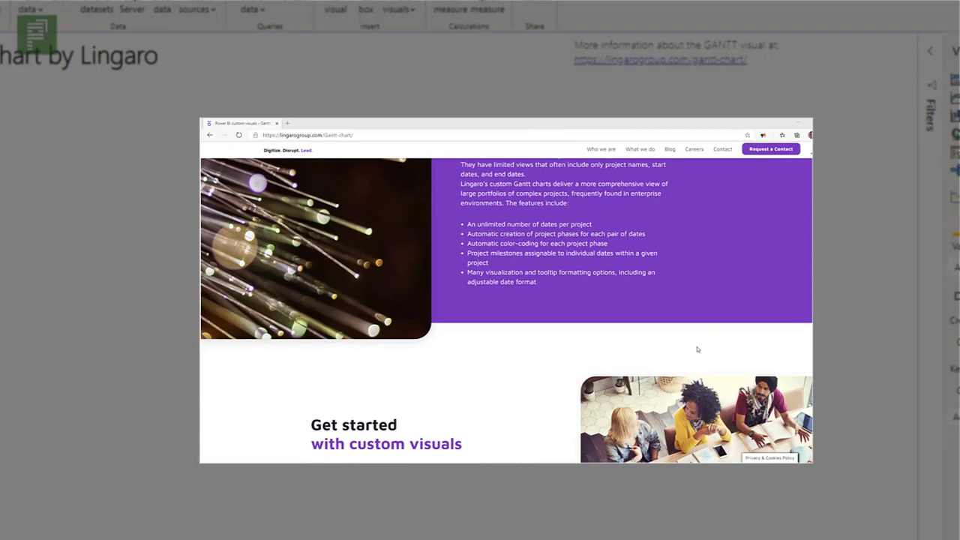
scroll(696, 350, "down", 2)
scroll(696, 349, "down", 2)
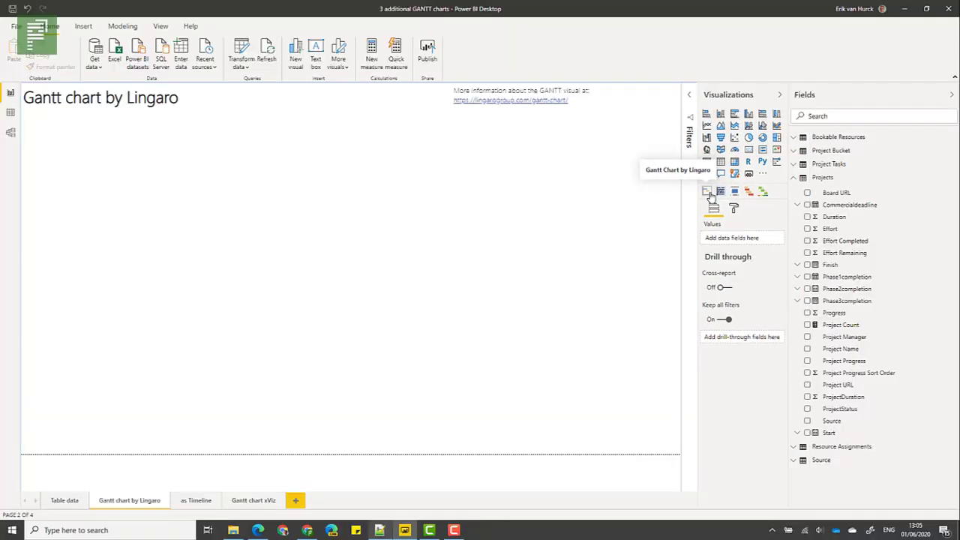
Add a Gantt Chart by Lingaro visual and enlarge it to fill the report page below the title.
left_click(708, 191)
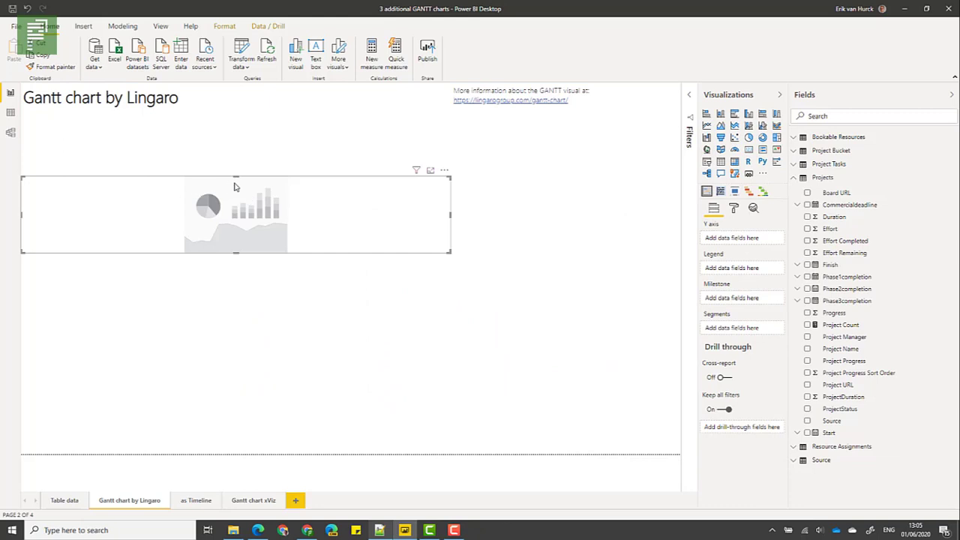
left_click_drag(235, 173, 236, 137)
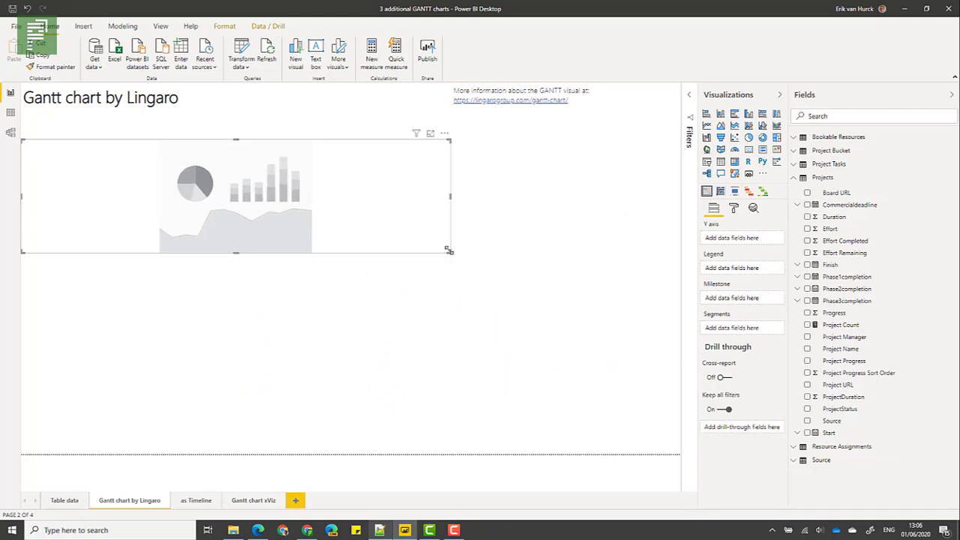
left_click_drag(448, 248, 680, 468)
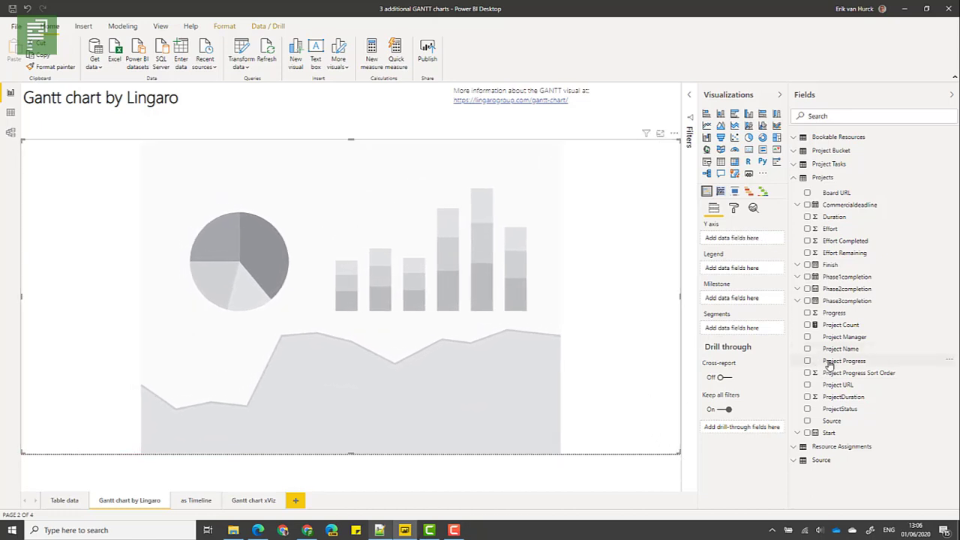
Assign Project Name to the chart's Y axis and the Start and Finish fields to its segments.
left_click_drag(768, 264, 748, 241)
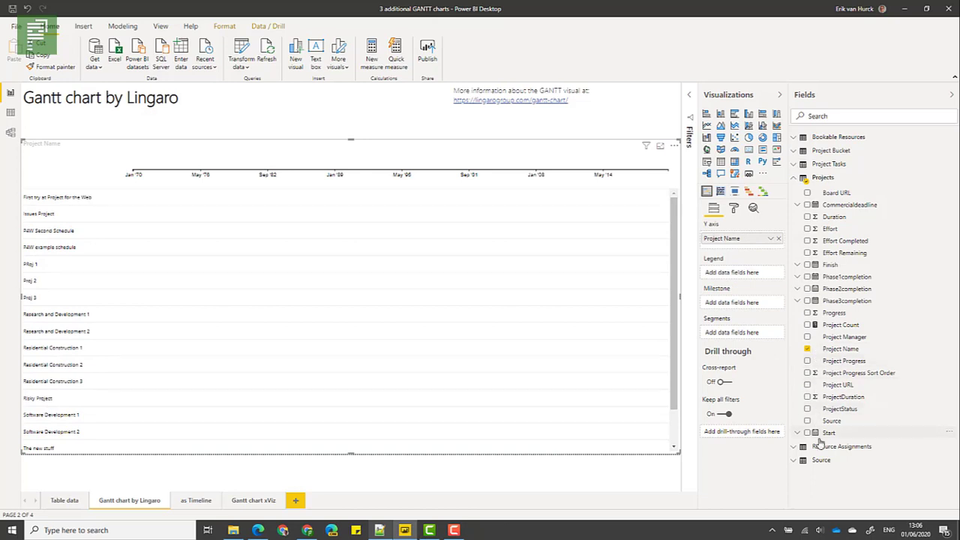
left_click_drag(755, 332, 736, 334)
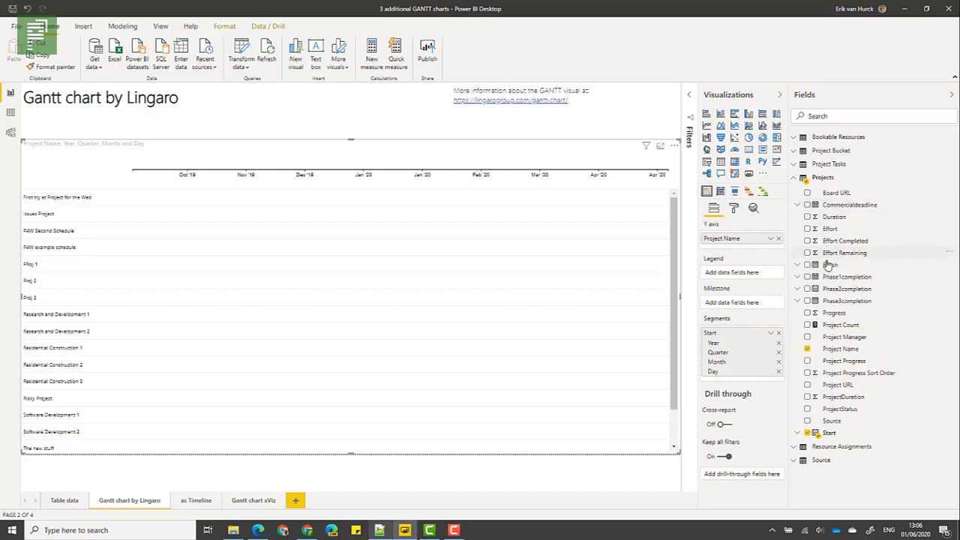
left_click_drag(805, 300, 750, 375)
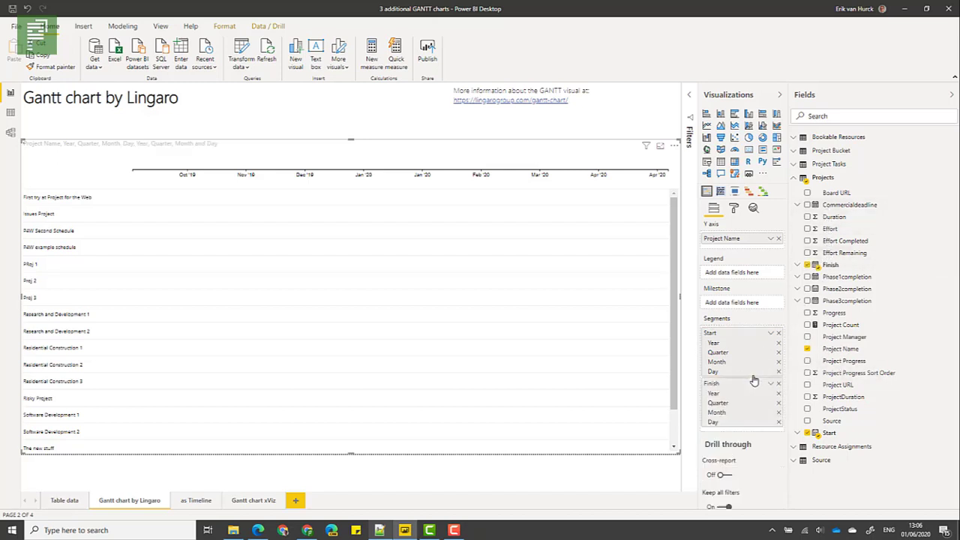
Change the Finish and Start segments from date hierarchies to their plain date fields.
left_click(770, 383)
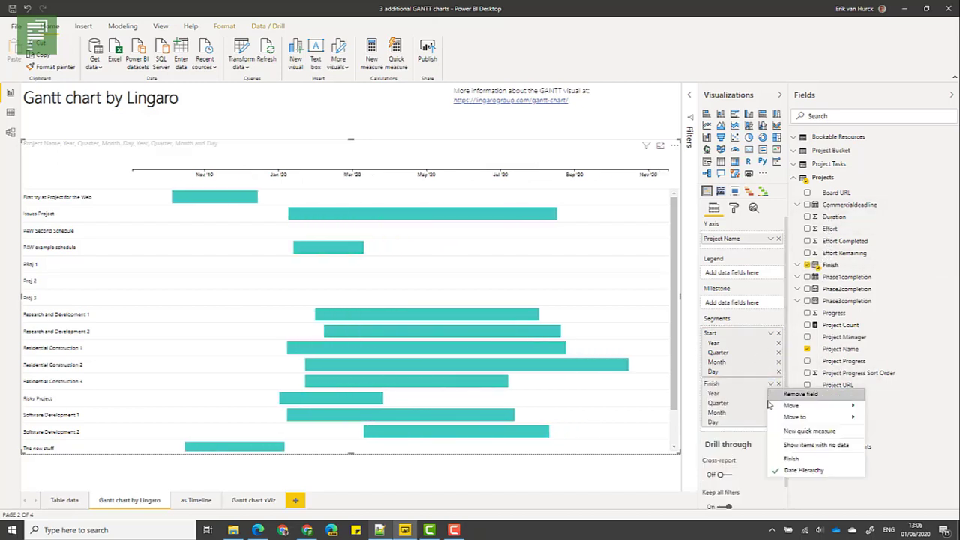
left_click(777, 463)
left_click(770, 332)
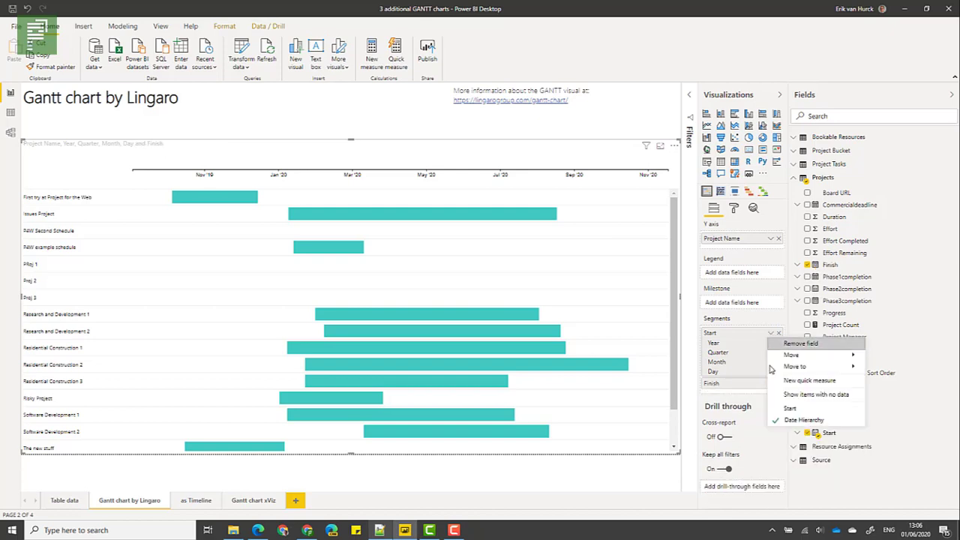
left_click(787, 408)
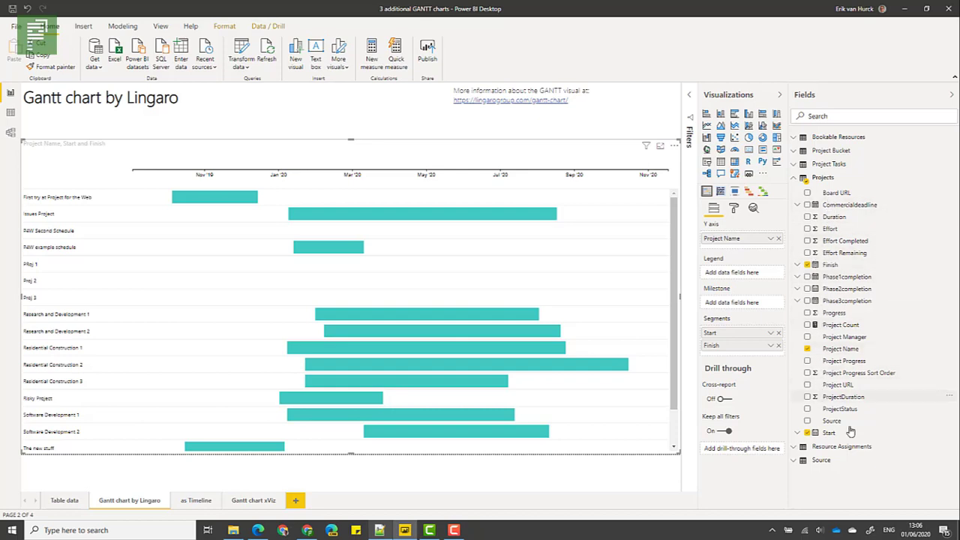
Use Source as the chart's legend and color the Project for the Web bars red with theme color #FD625E.
left_click_drag(779, 351, 745, 274)
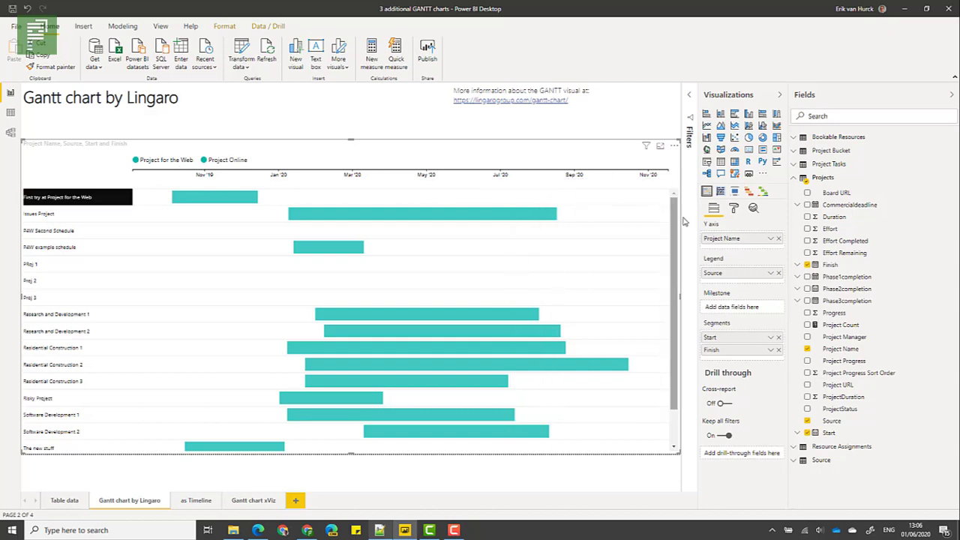
left_click(733, 212)
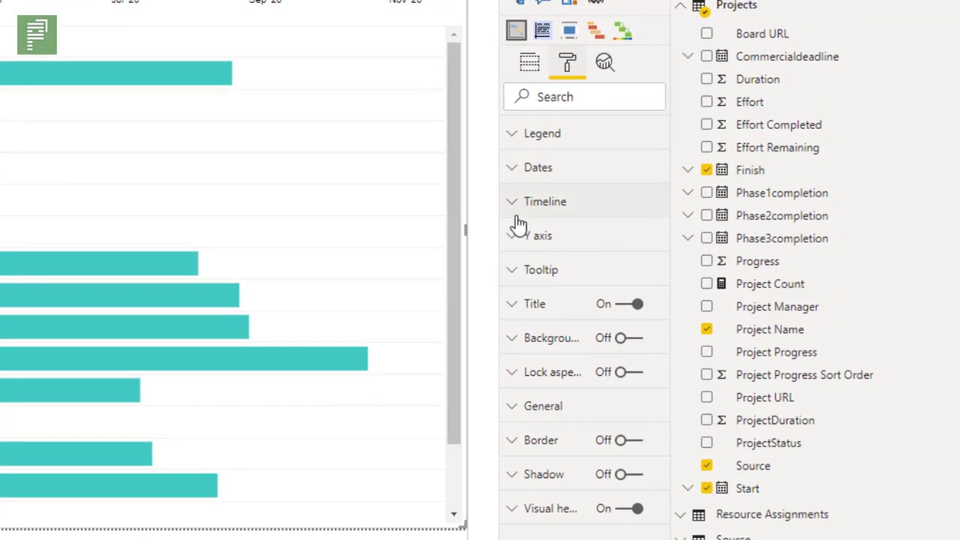
left_click(517, 143)
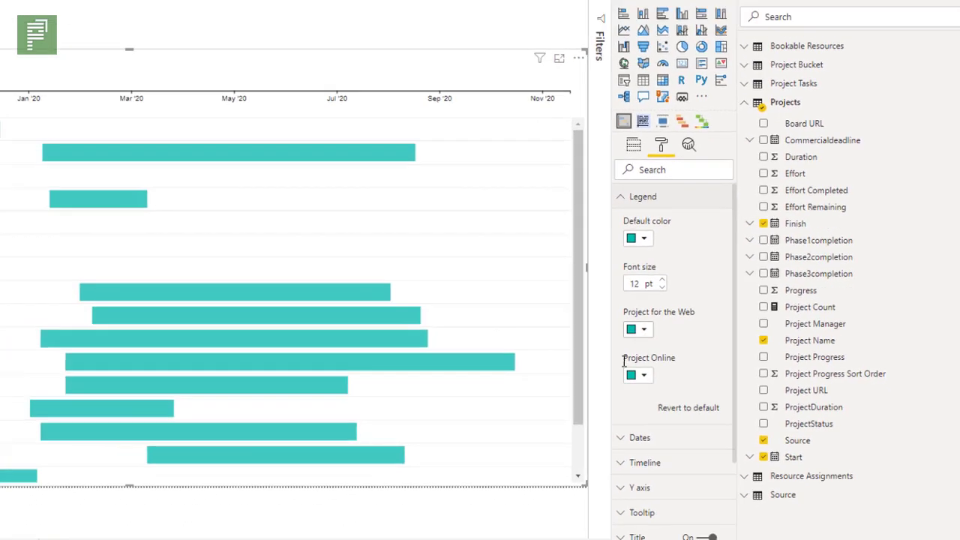
left_click(637, 329)
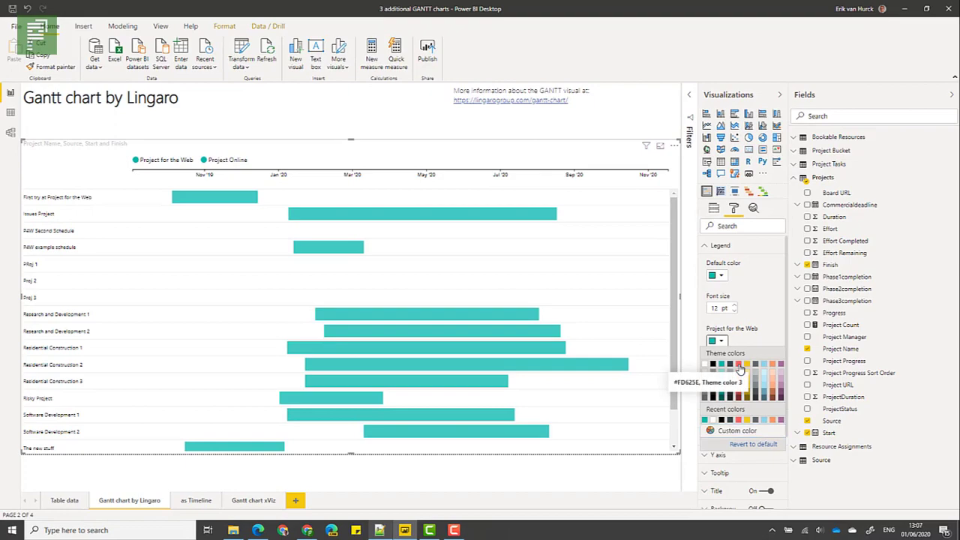
left_click(738, 365)
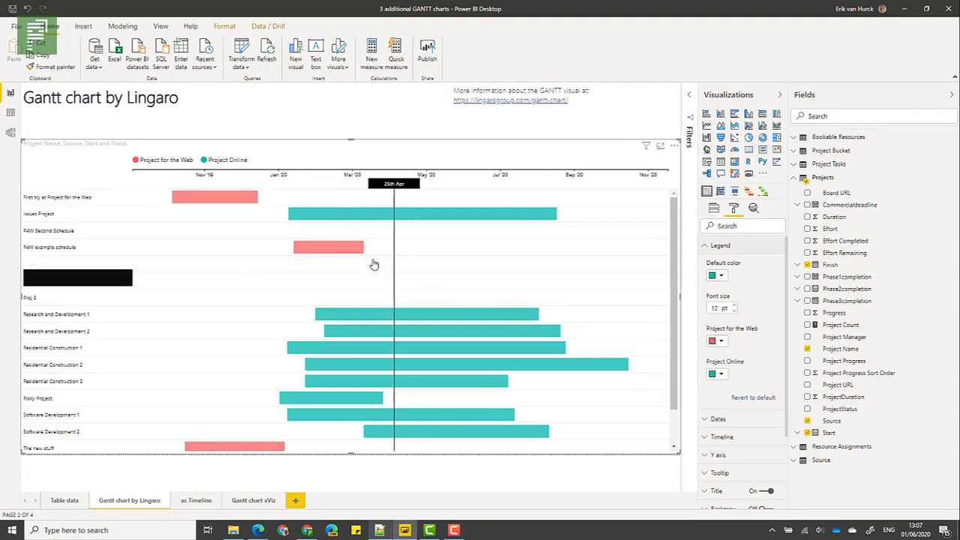
scroll(410, 522, "down", 1)
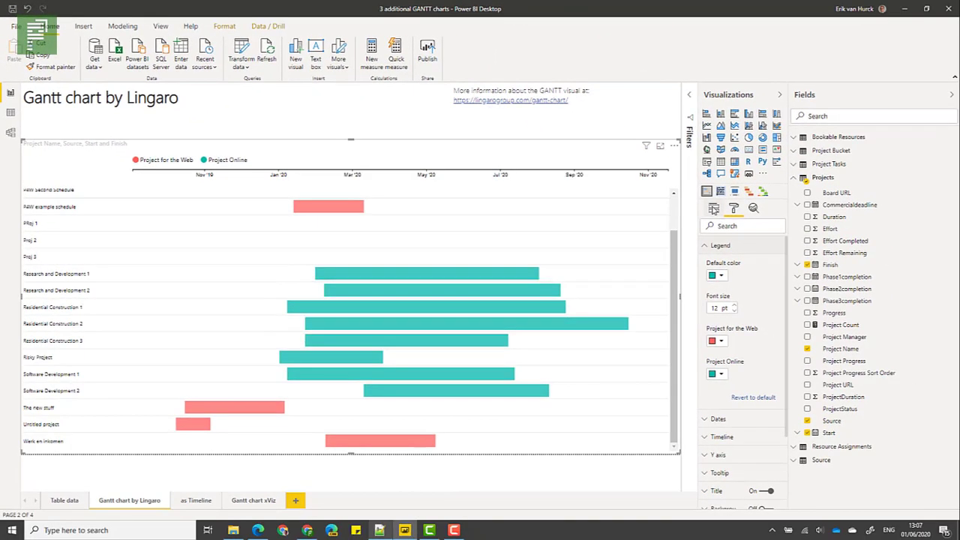
Use Commercialdeadline as the Gantt chart's milestone, switching it from a date hierarchy to its plain date field.
left_click(713, 208)
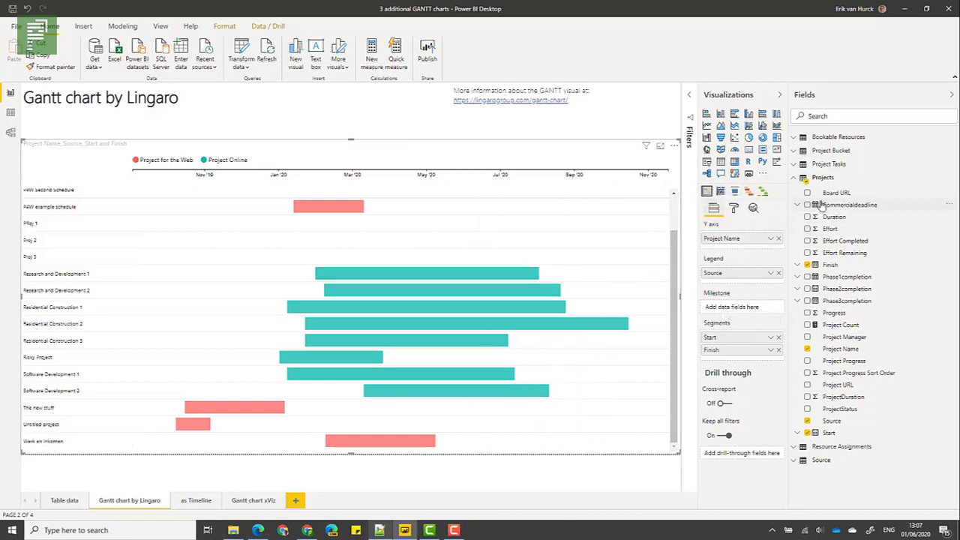
left_click_drag(836, 208, 741, 308)
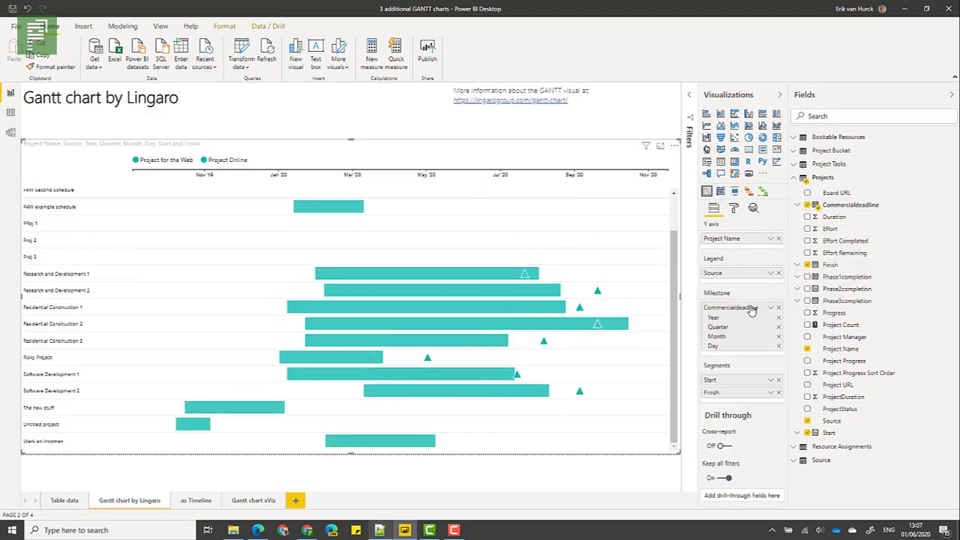
left_click(770, 309)
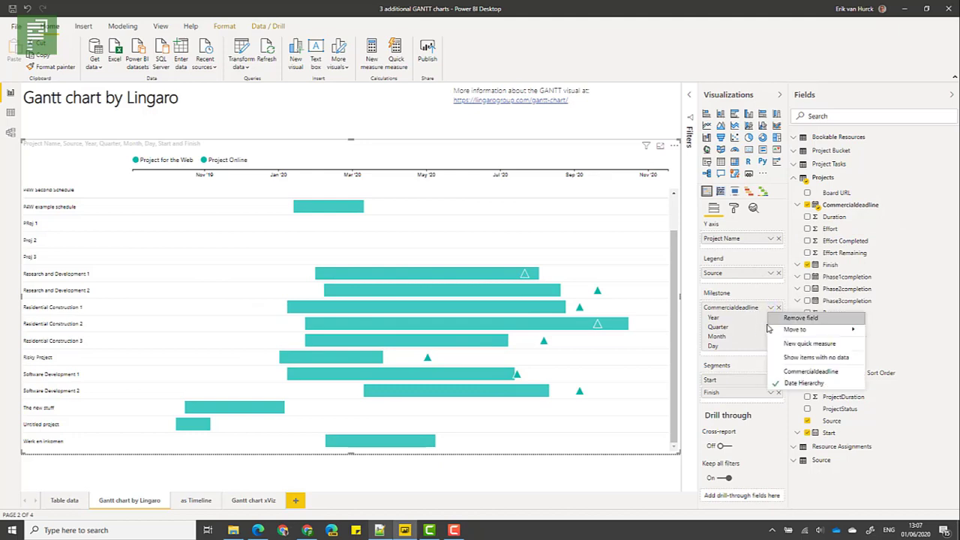
left_click(776, 372)
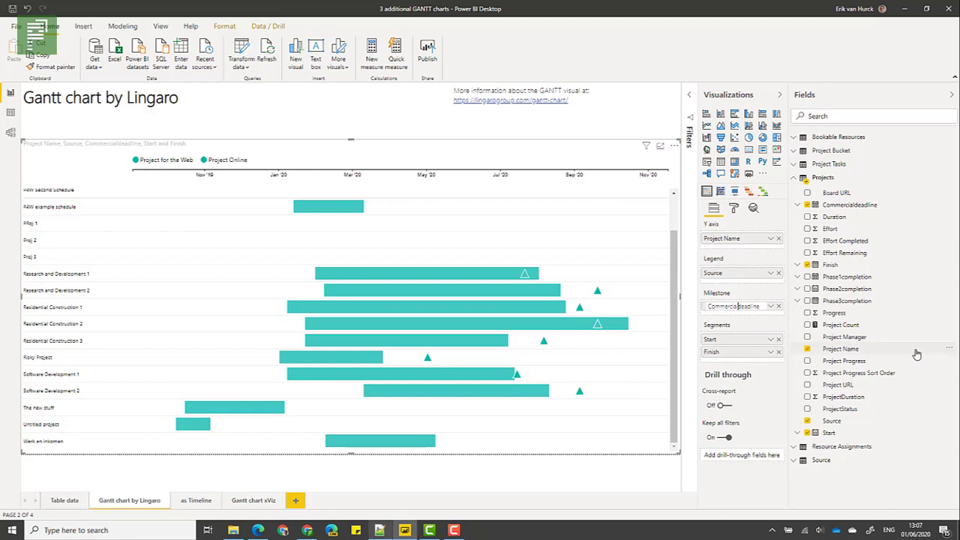
Rename the Commercialdeadline milestone field in the chart as Deadline.
key("Delete")
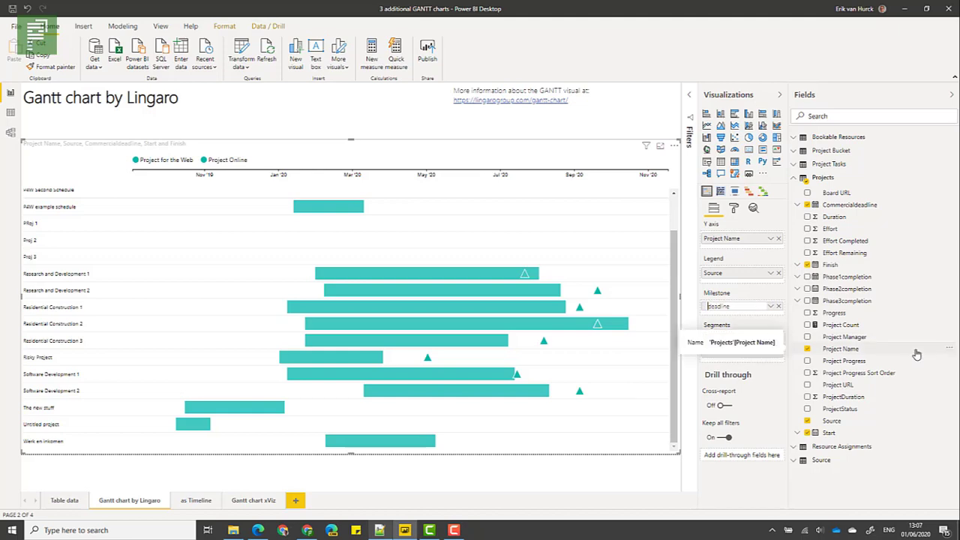
type("D")
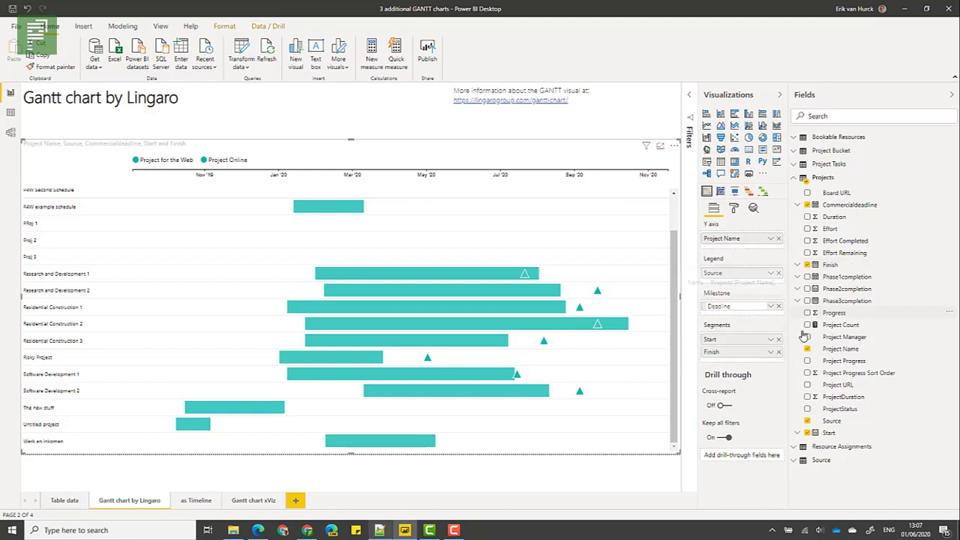
key("Return")
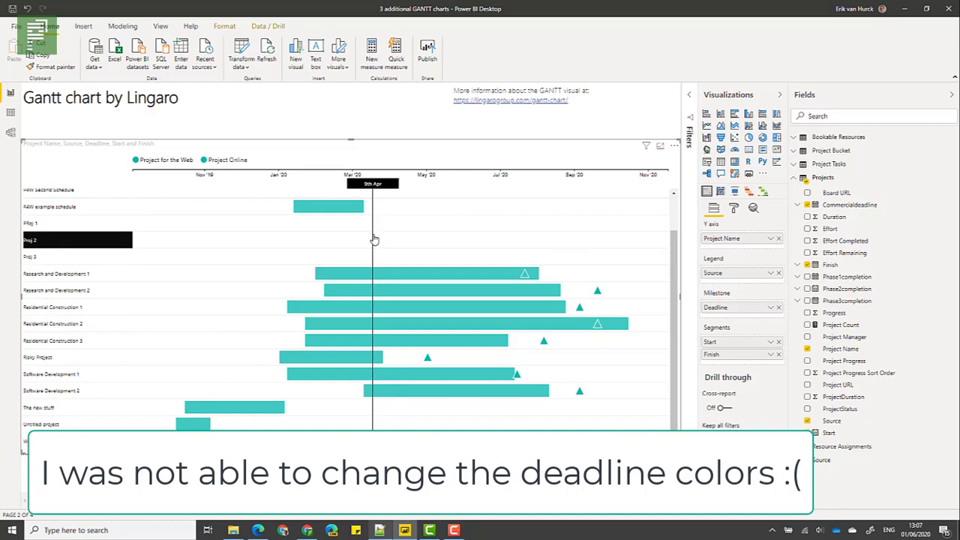
Color the Project for the Web bars red again in the chart's legend formatting.
scroll(371, 244, "up", 1)
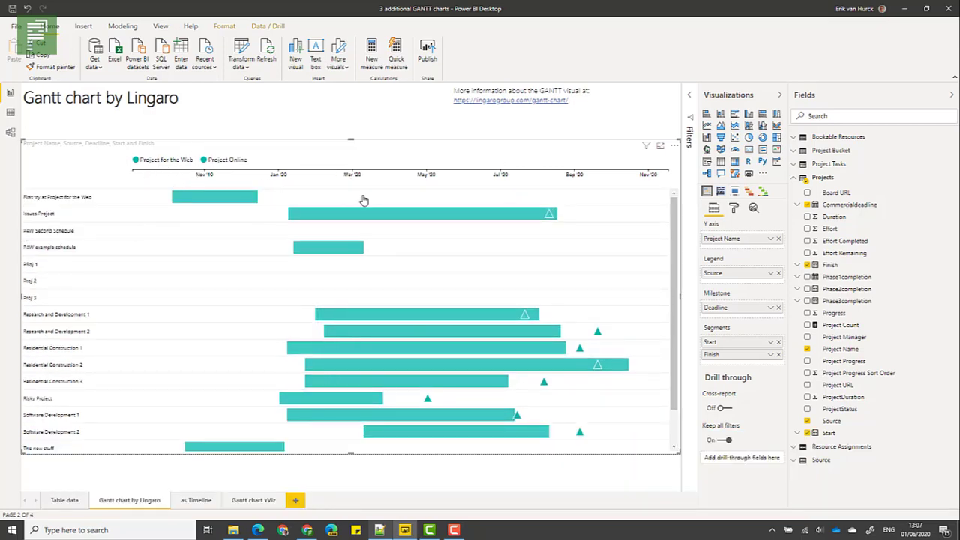
left_click(734, 208)
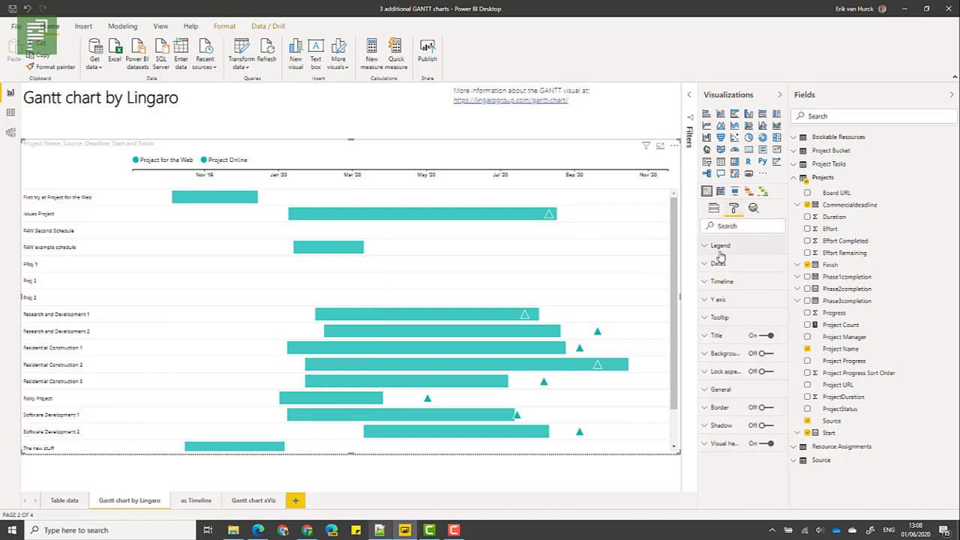
left_click(720, 247)
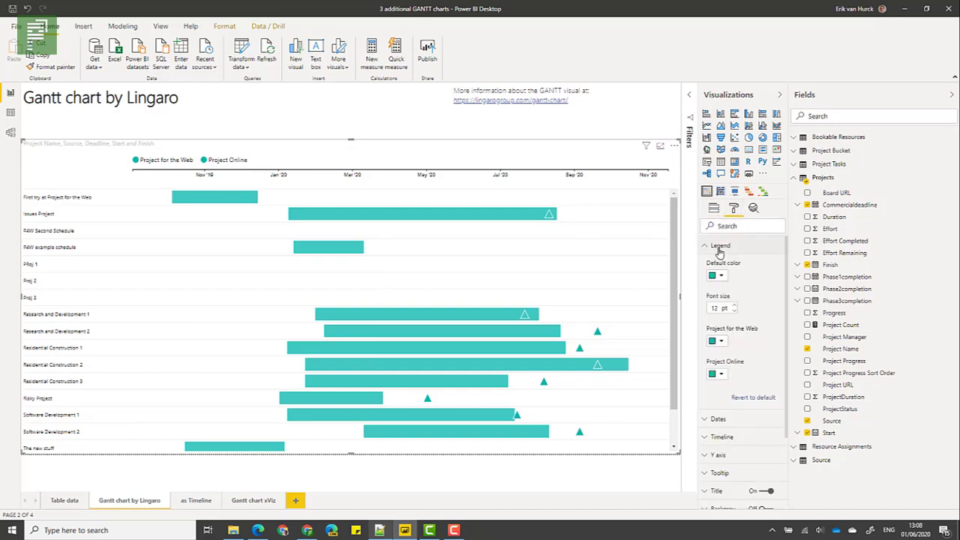
left_click(716, 342)
left_click(739, 365)
left_click(723, 244)
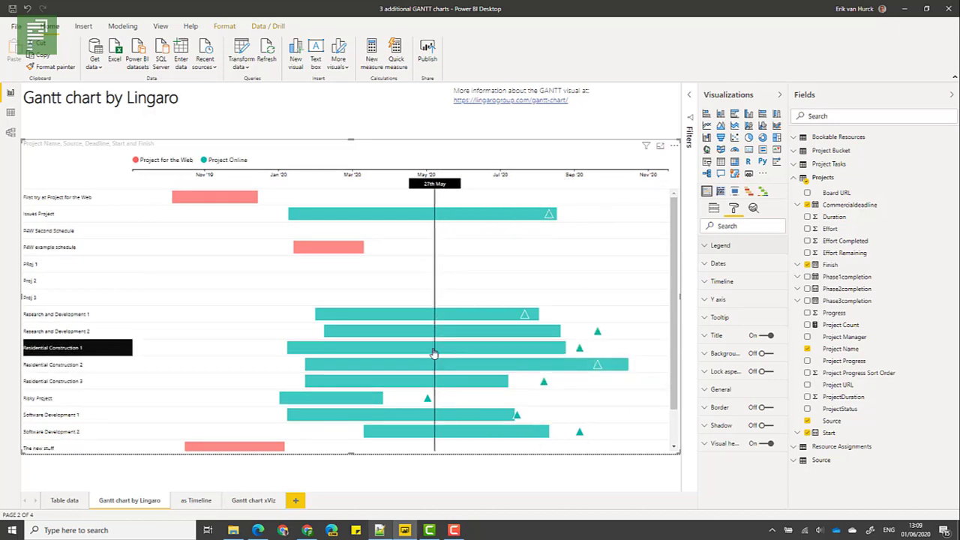
Replace Source with ProjectStatus as the Gantt chart's legend.
mouse_move(528, 355)
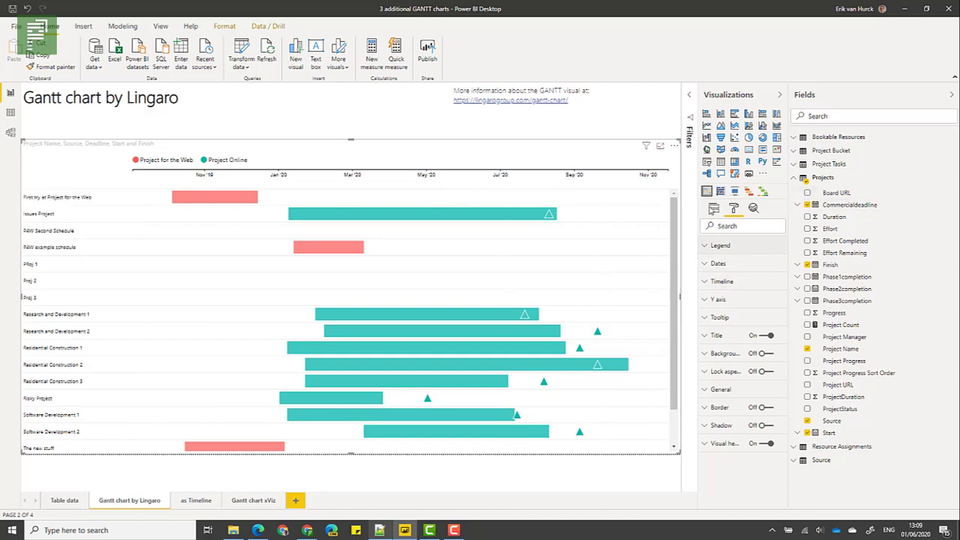
left_click(712, 208)
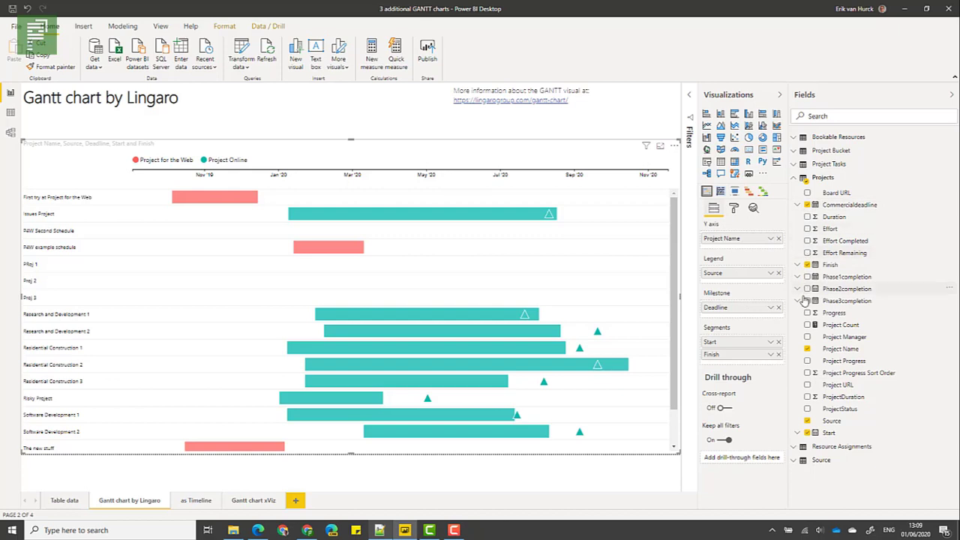
left_click_drag(828, 411, 769, 283)
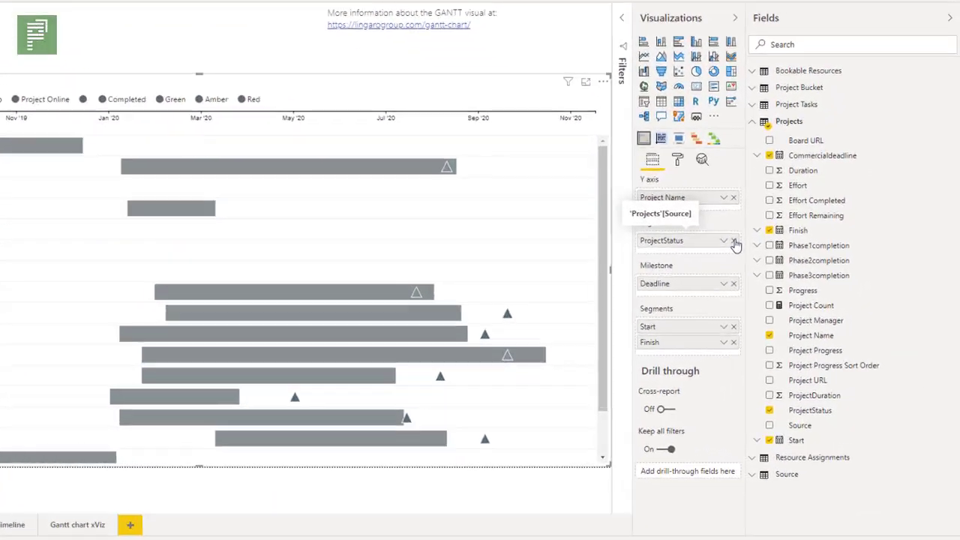
left_click(778, 273)
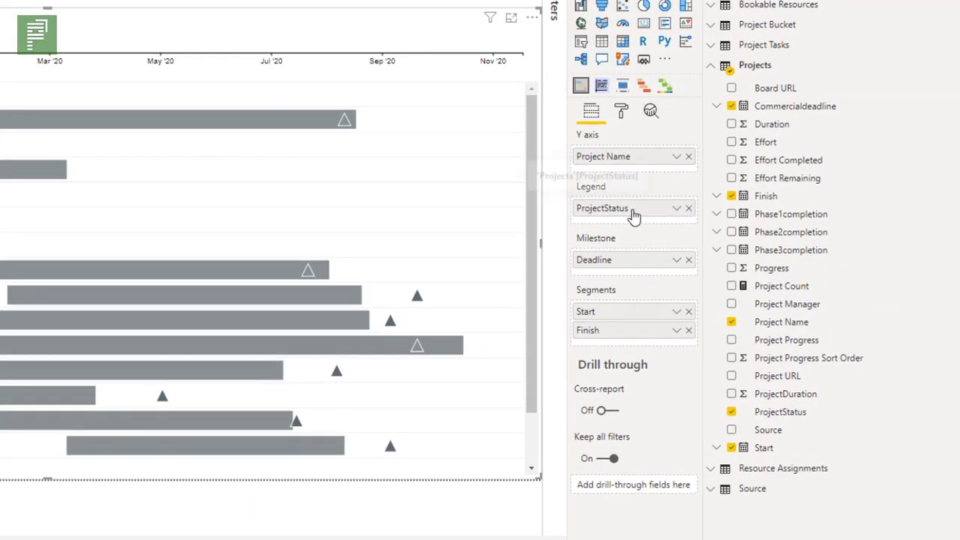
Color the Completed bars teal with theme color #01B8AA and the Green bars with a custom bright green.
left_click(620, 113)
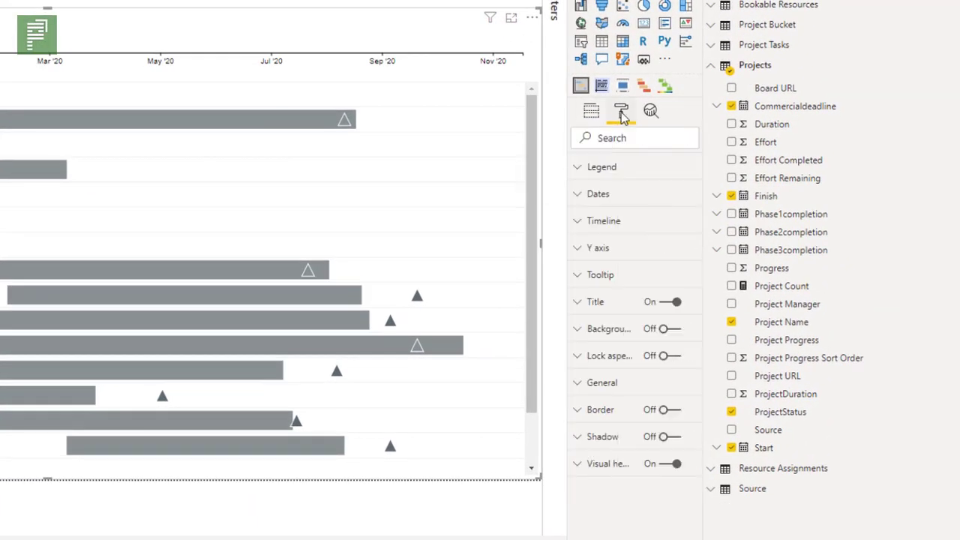
left_click(602, 171)
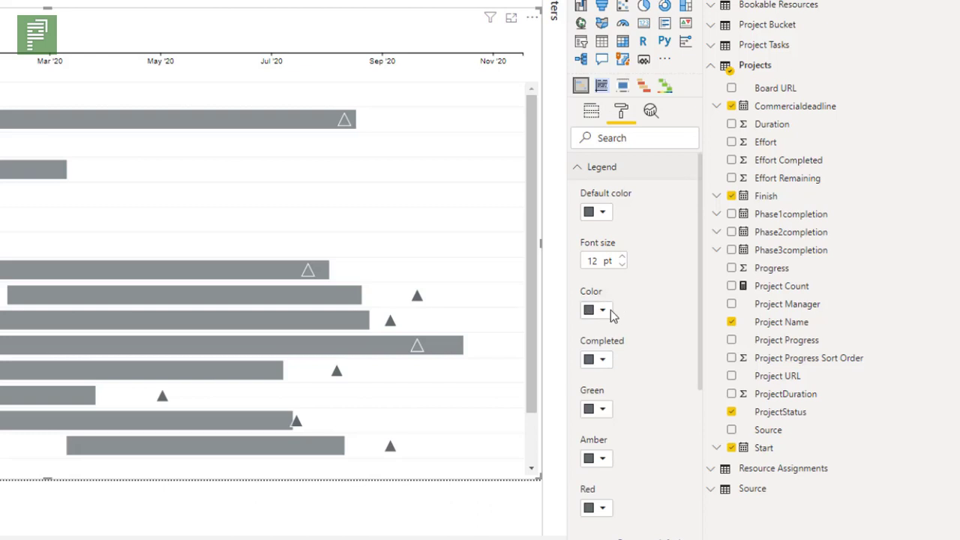
left_click(604, 363)
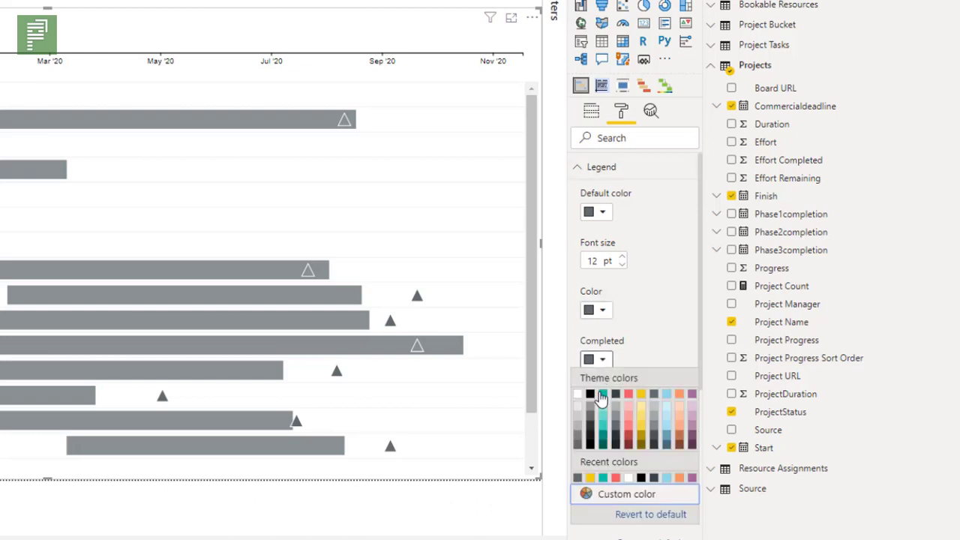
left_click(604, 400)
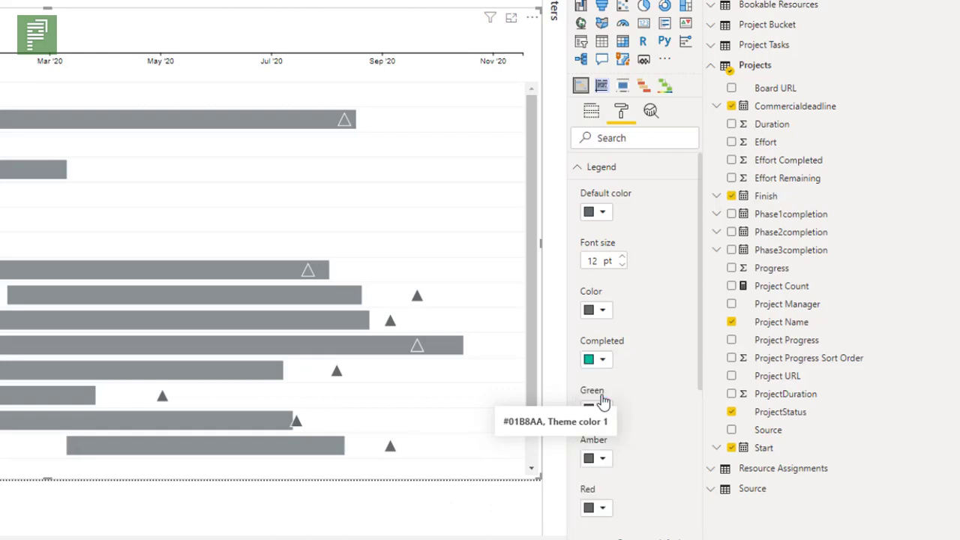
left_click(604, 412)
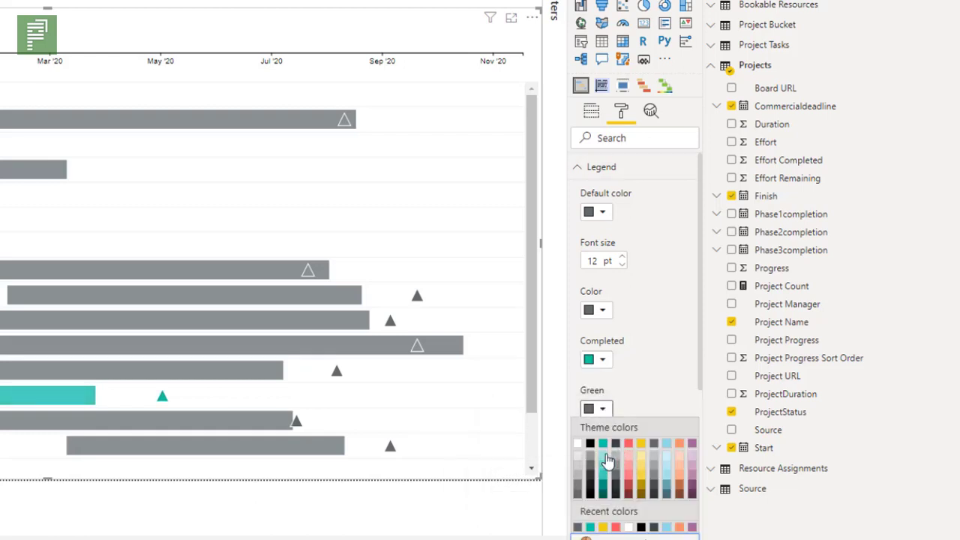
left_click(611, 537)
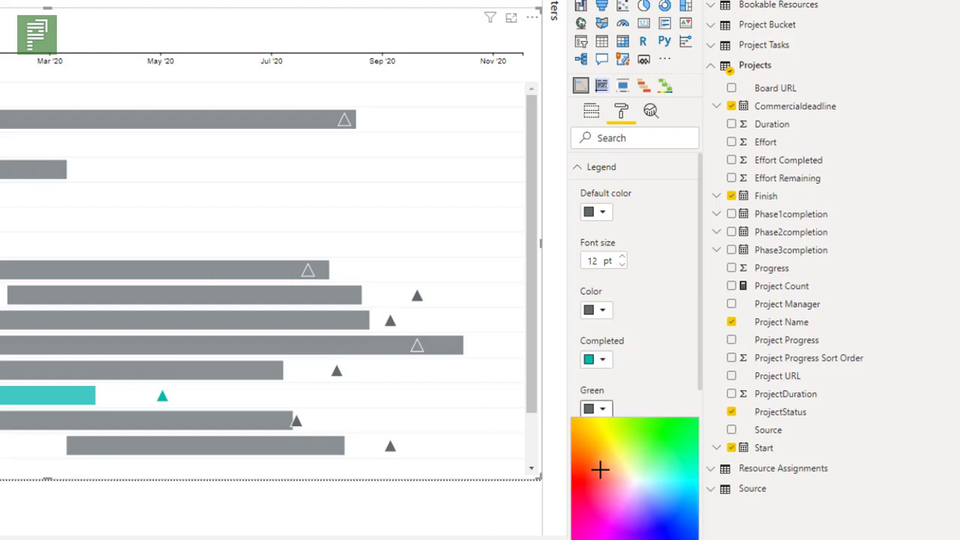
left_click(654, 428)
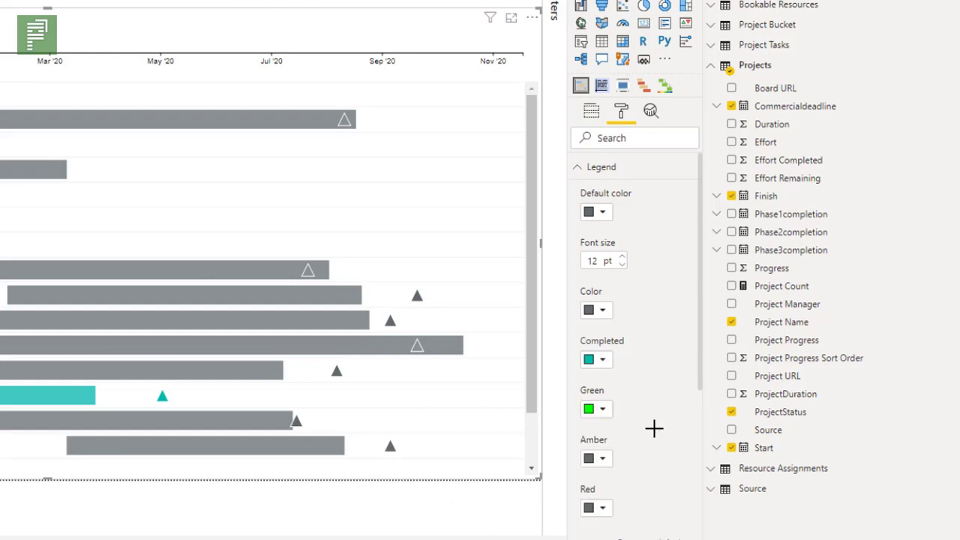
Color the Amber bars with the yellow theme color and the Red bars with a custom bright red.
left_click(604, 458)
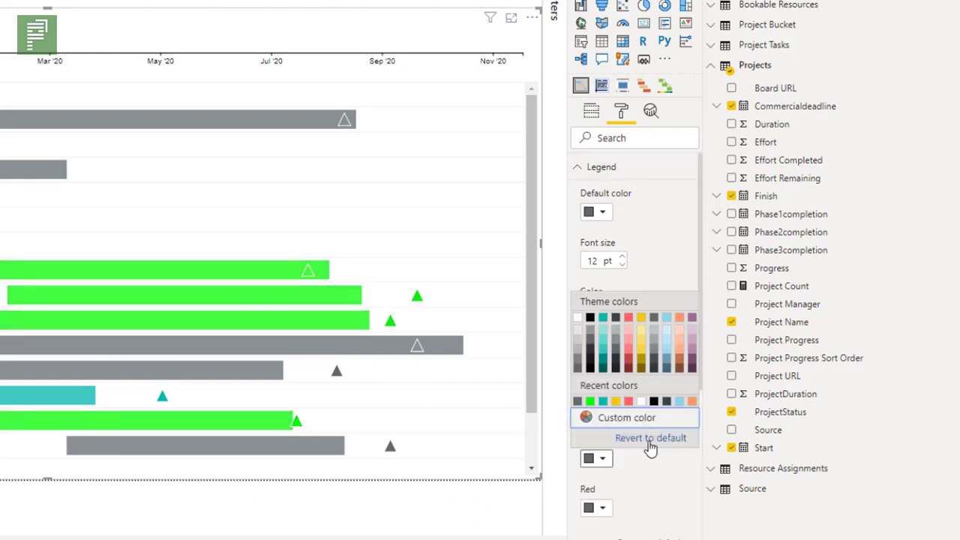
left_click(643, 322)
left_click(596, 507)
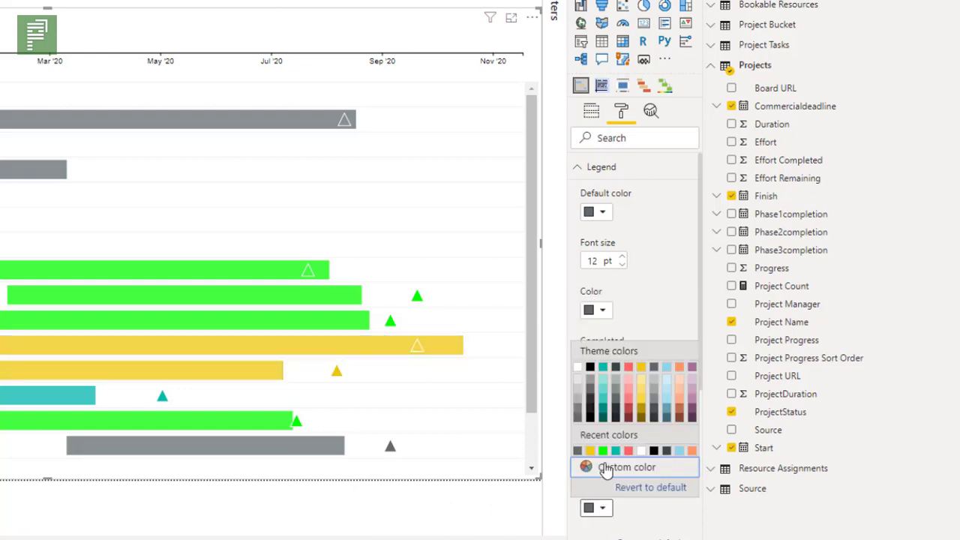
left_click(619, 468)
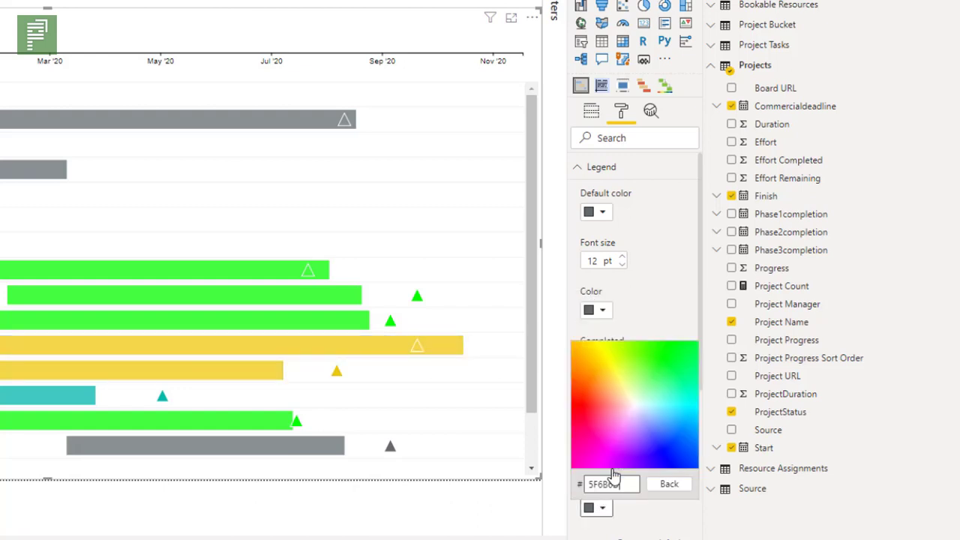
left_click(582, 396)
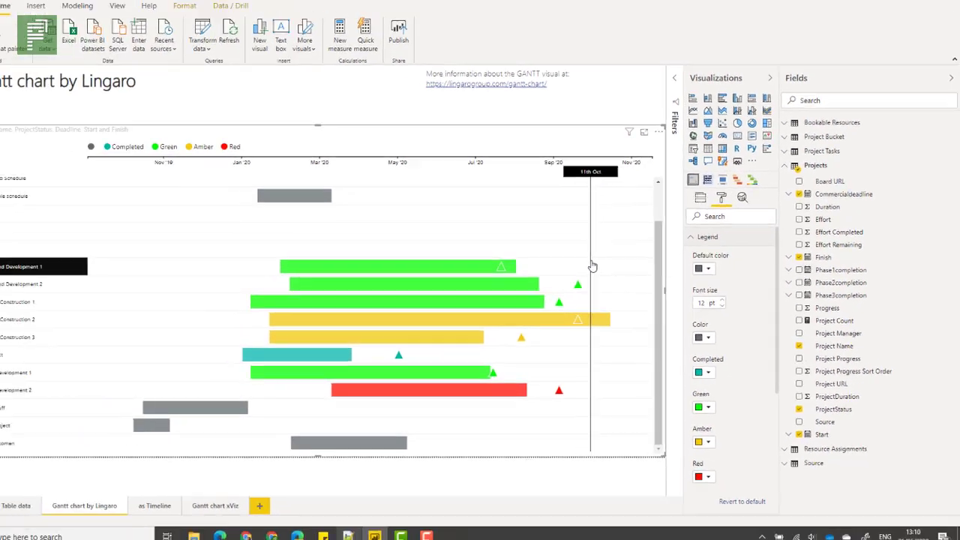
Filter the chart through its legend to the Amber, Red, Green, Completed and blank status projects in turn.
scroll(592, 266, "up", 3)
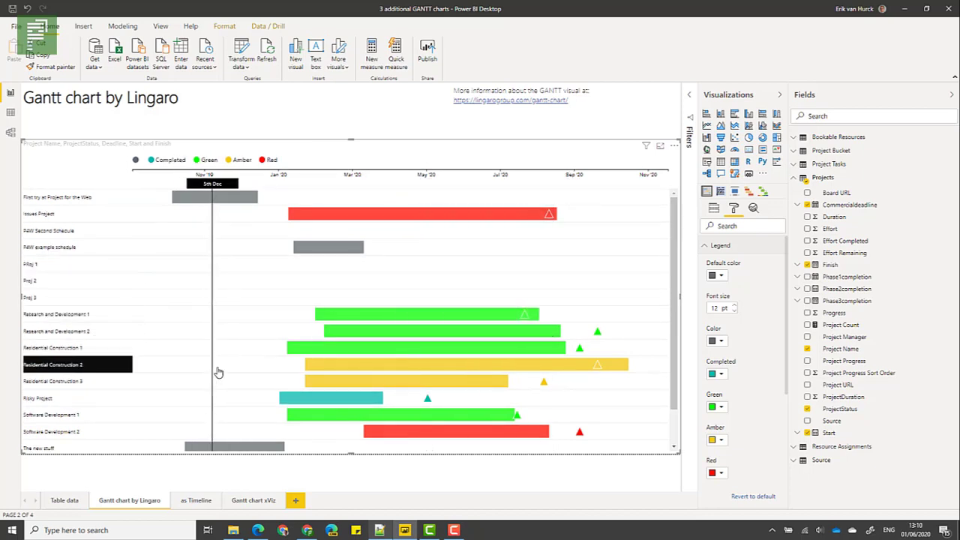
left_click(239, 160)
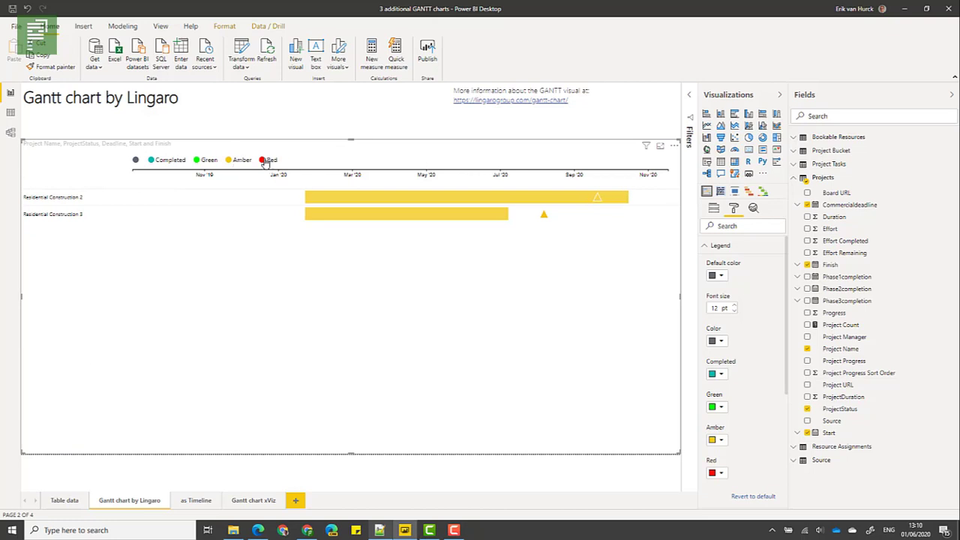
left_click(264, 160)
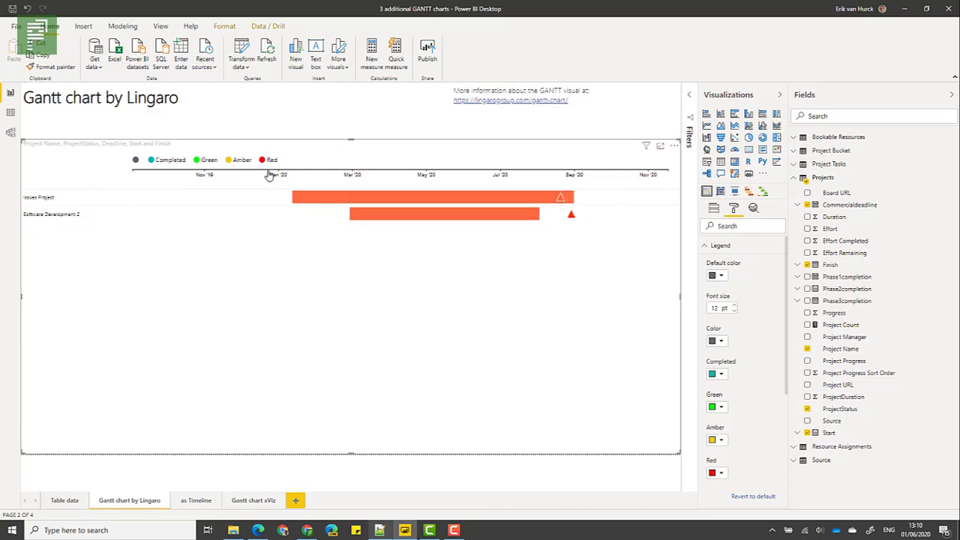
left_click(210, 161)
left_click(151, 162)
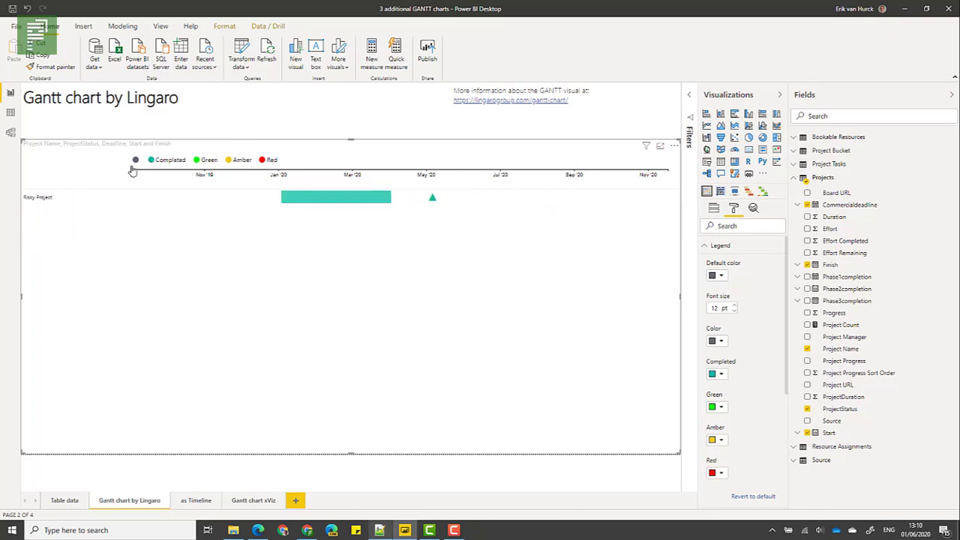
left_click(135, 160)
left_click(703, 245)
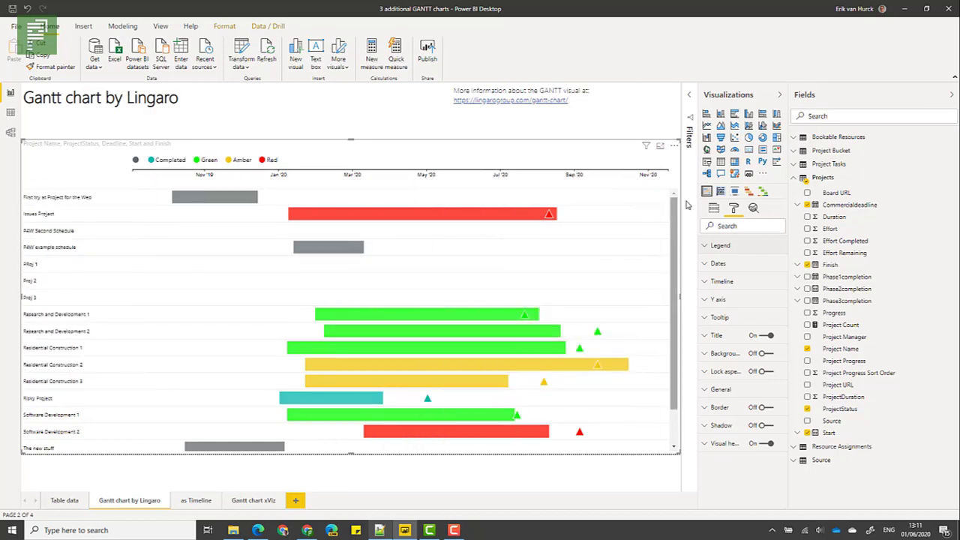
Add Task Name to the chart's Y axis and replace its segments with the Start and Finish fields from Project Tasks.
left_click(714, 210)
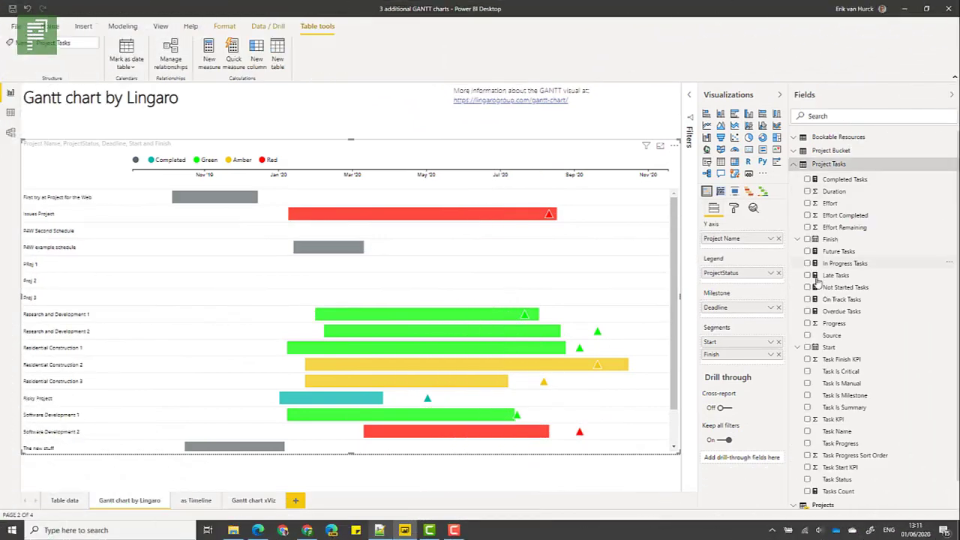
left_click(821, 431)
left_click_drag(829, 347, 732, 354)
left_click_drag(831, 239, 732, 405)
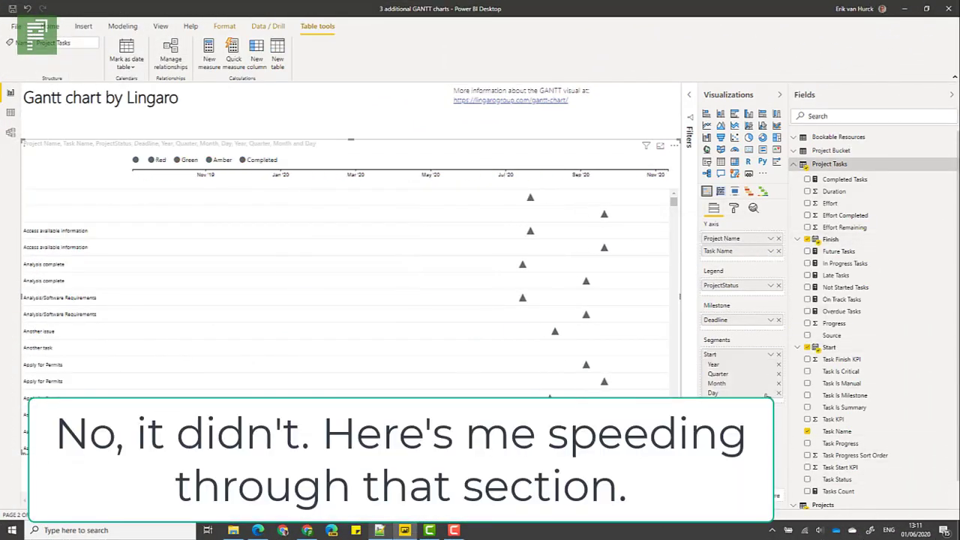
Change the Project Tasks Start and Finish segments from date hierarchies to their plain date fields.
left_click(770, 354)
left_click(797, 420)
left_click(770, 367)
left_click(797, 433)
scroll(210, 320, "down", 10)
scroll(210, 320, "down", 10)
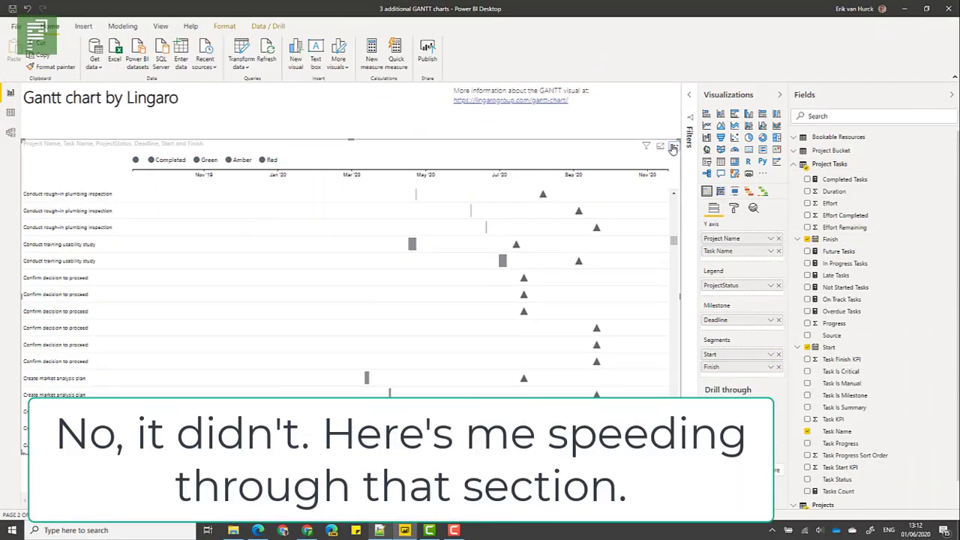
left_click(673, 151)
left_click(734, 209)
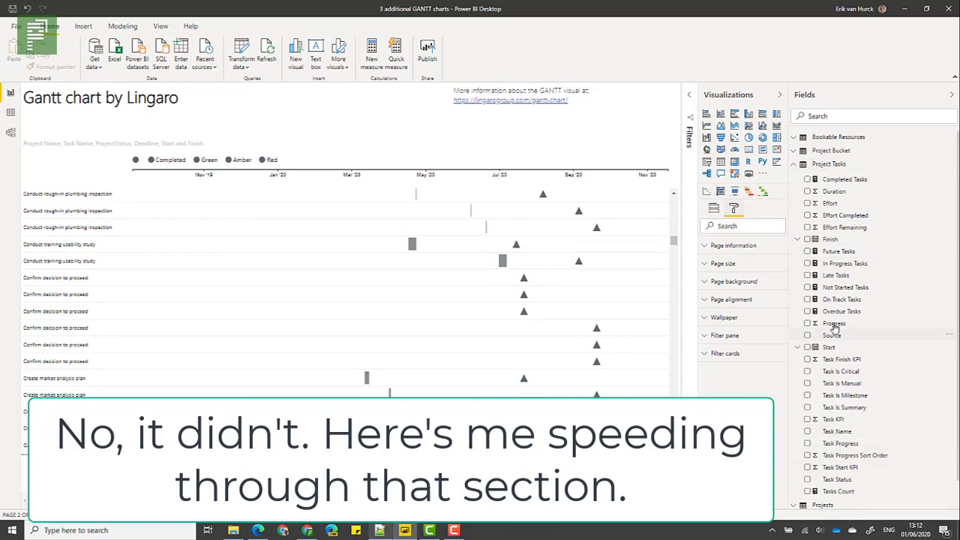
Remove Task Name from the chart's Y axis and the Project Tasks Start and Finish fields from its segments.
left_click(822, 505)
scroll(867, 440, "down", 5)
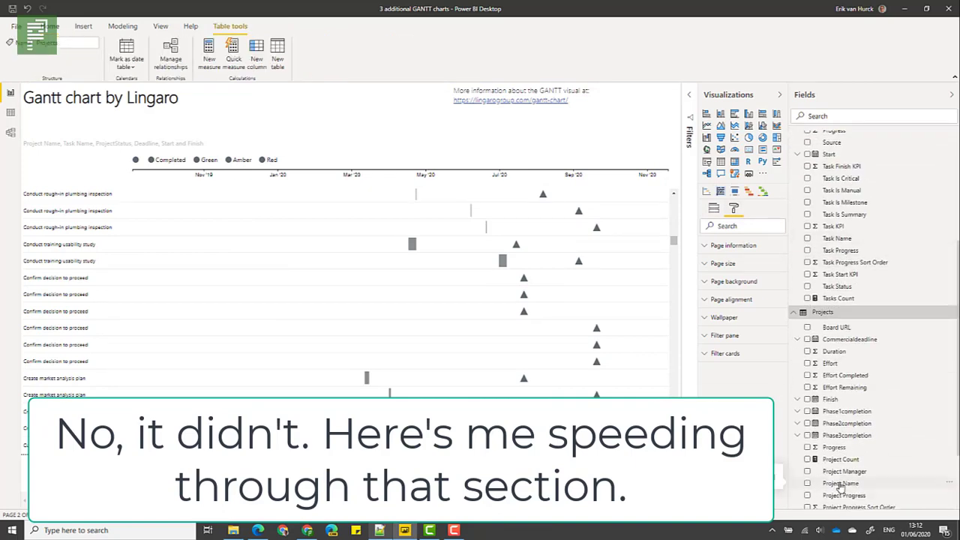
scroll(75, 376, "down", 10)
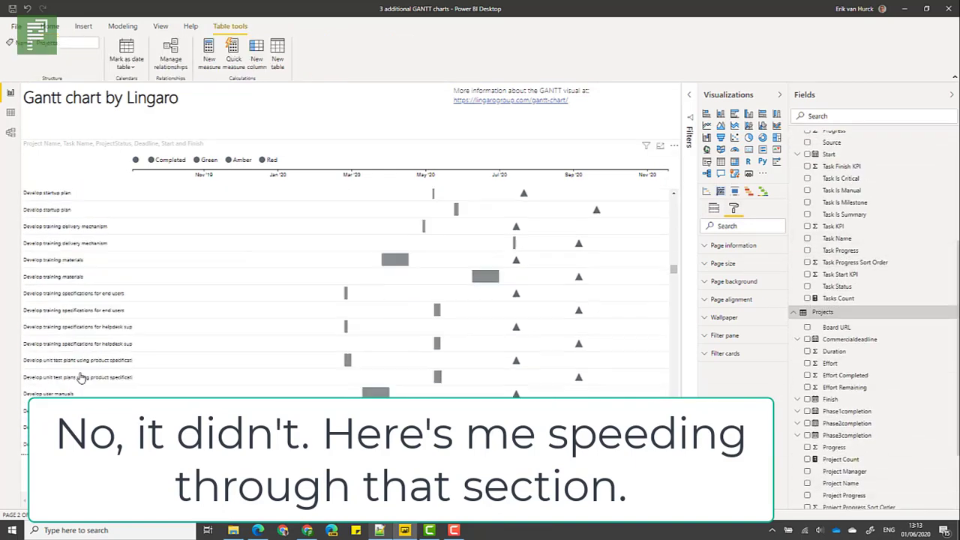
left_click(714, 210)
scroll(525, 300, "up", 1)
left_click(525, 300)
left_click(778, 250)
scroll(544, 292, "down", 3)
left_click(808, 155)
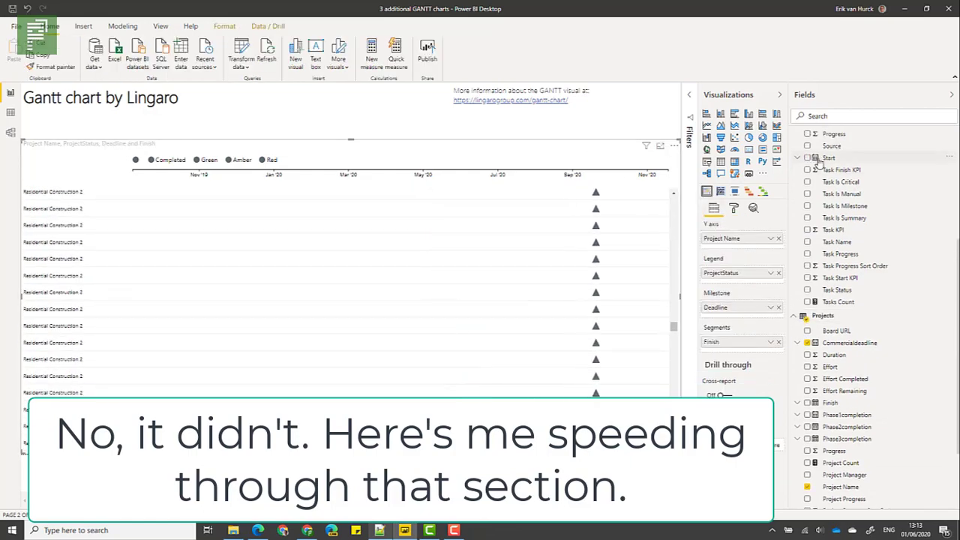
scroll(814, 160, "up", 2)
left_click(806, 189)
Add the Projects Start and Finish fields as segments and change both from date hierarchies to plain date fields.
scroll(804, 267, "down", 5)
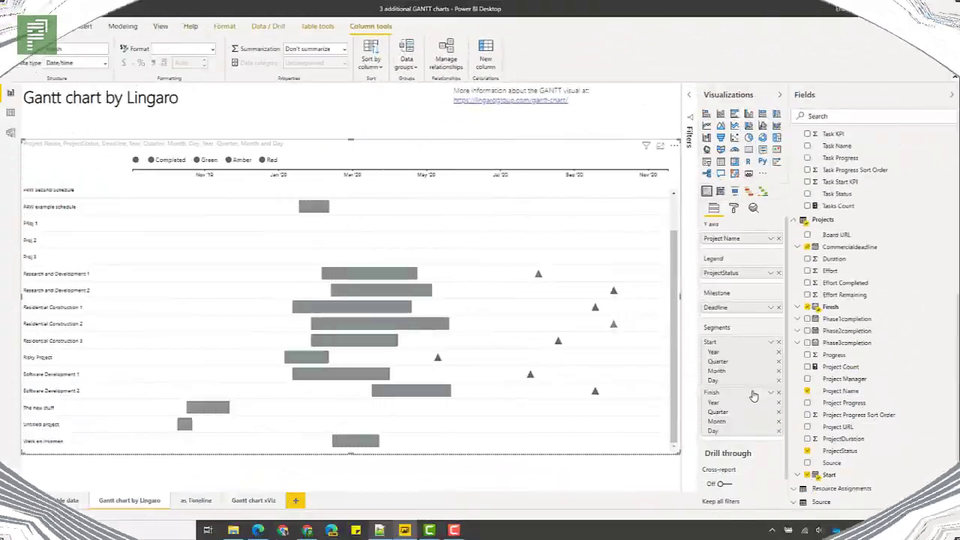
left_click(771, 393)
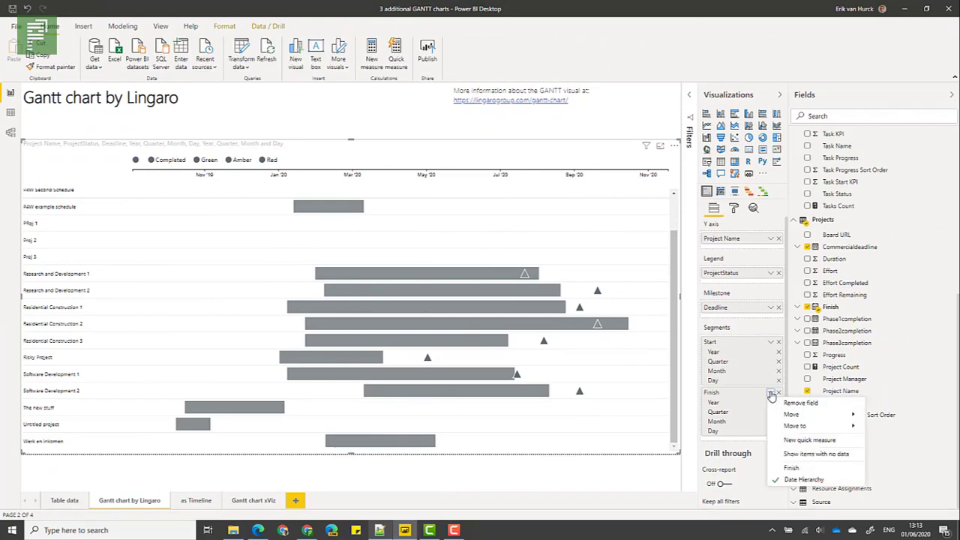
left_click(791, 467)
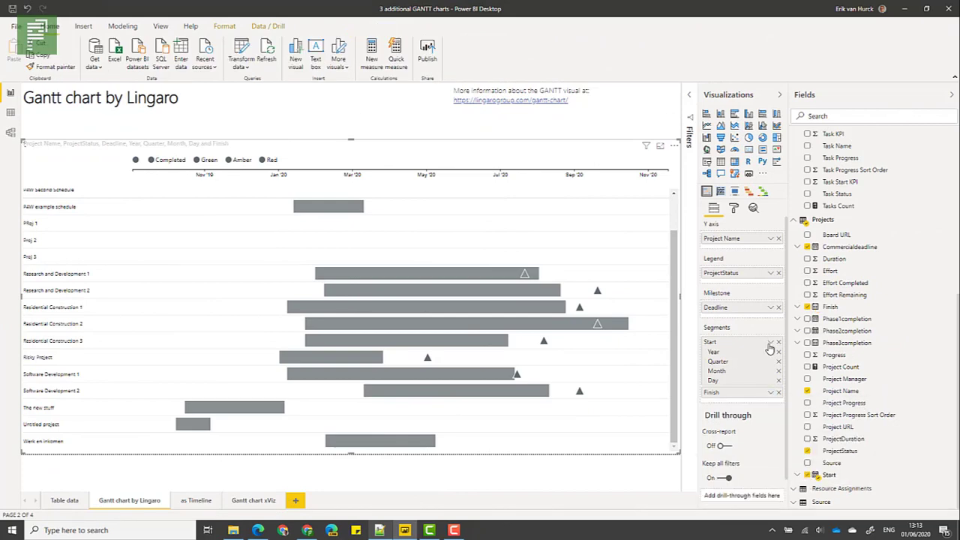
left_click(770, 342)
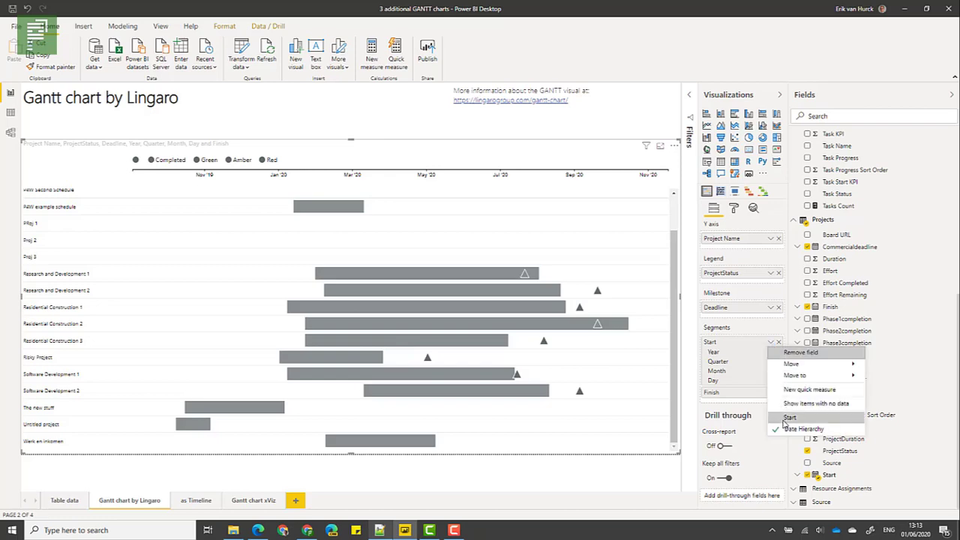
left_click(789, 417)
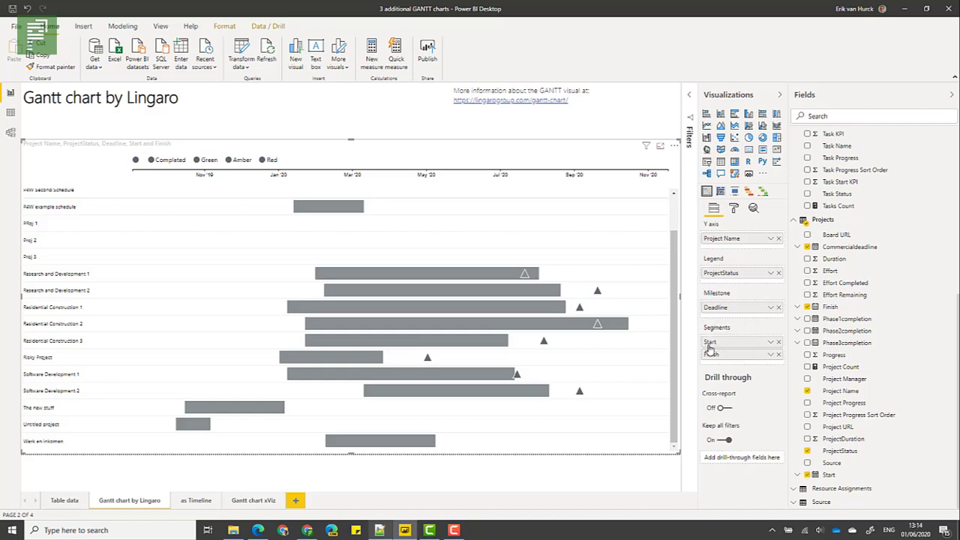
Color the project-level Completed bars with the teal theme color and the Green bars with the recent bright green.
left_click(734, 210)
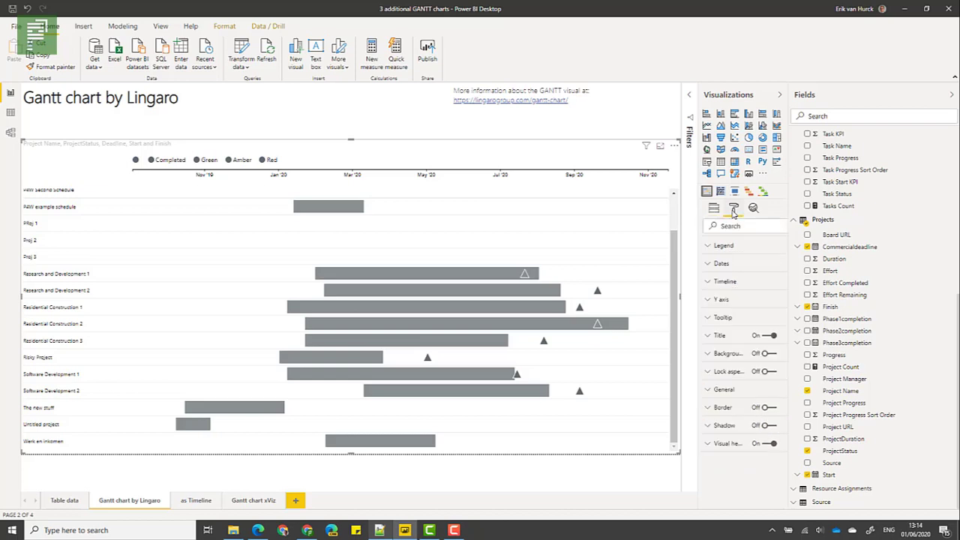
left_click(725, 248)
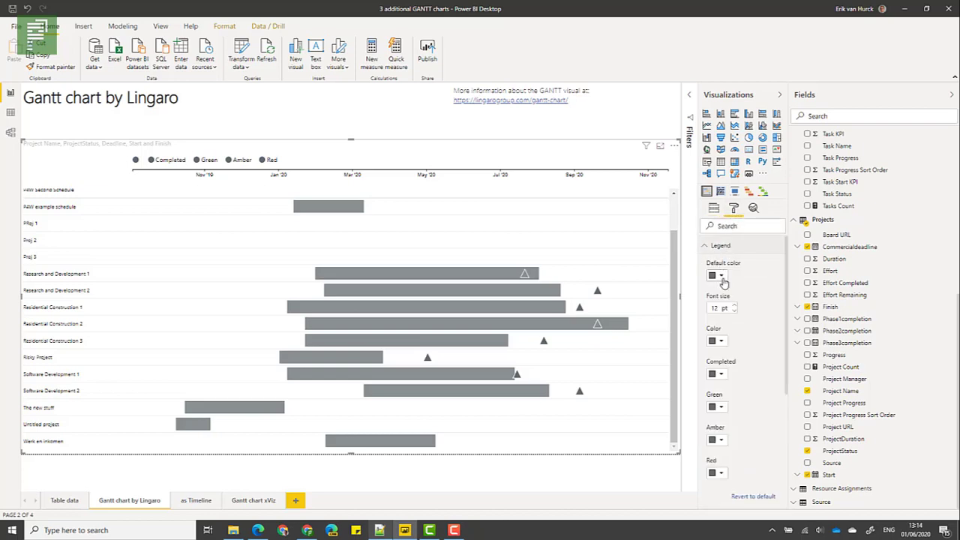
left_click(719, 374)
left_click(721, 397)
left_click(721, 407)
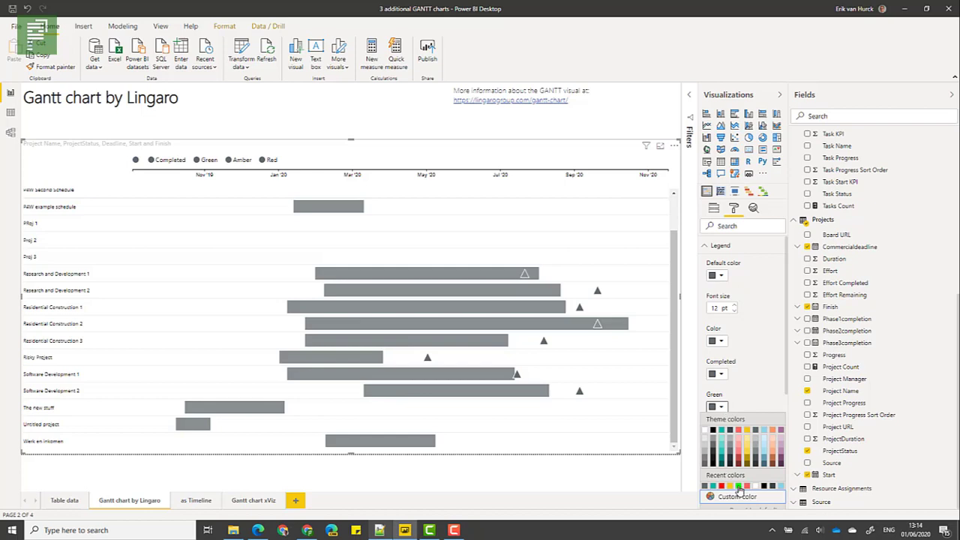
left_click(738, 486)
Color the project-level Amber bars with the recent yellow and the Red bars with the recent bright red.
left_click(721, 441)
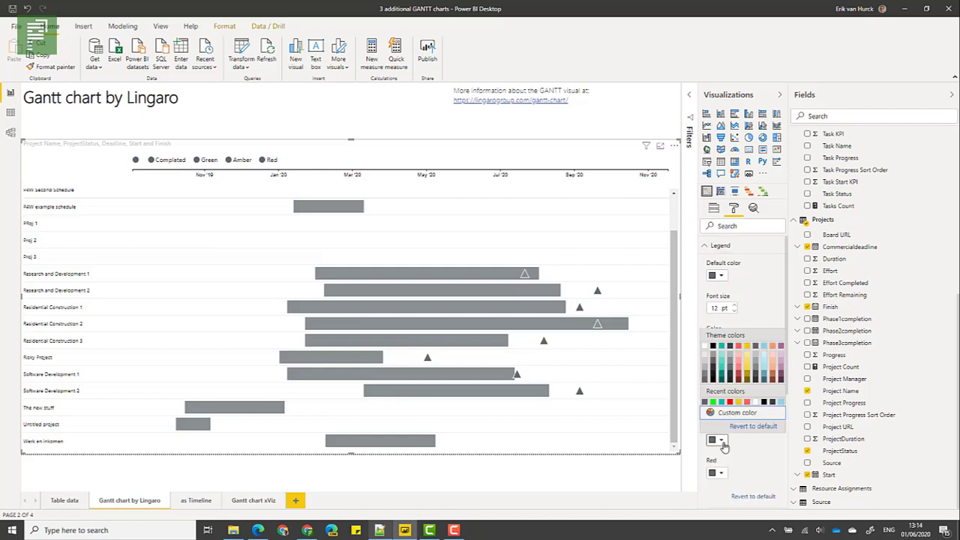
left_click(738, 403)
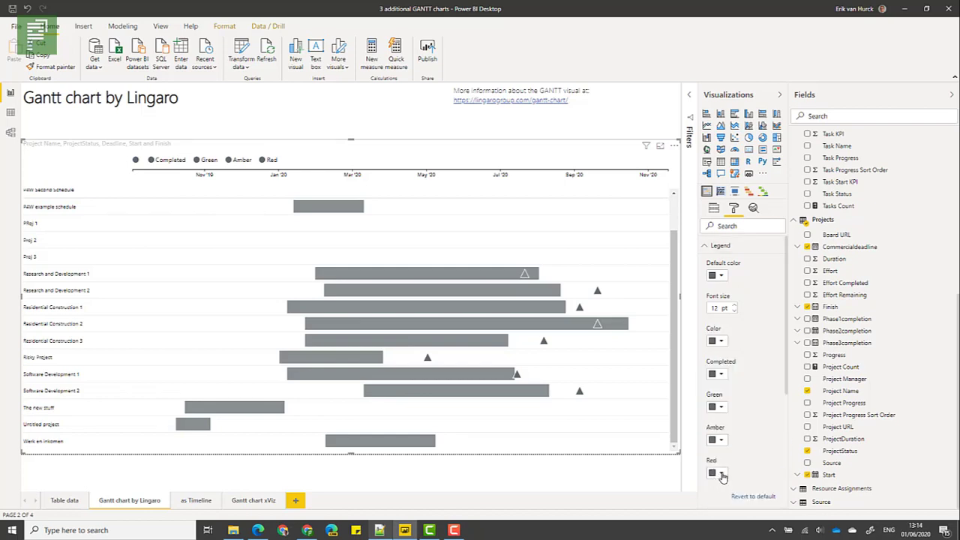
left_click(722, 474)
left_click(739, 435)
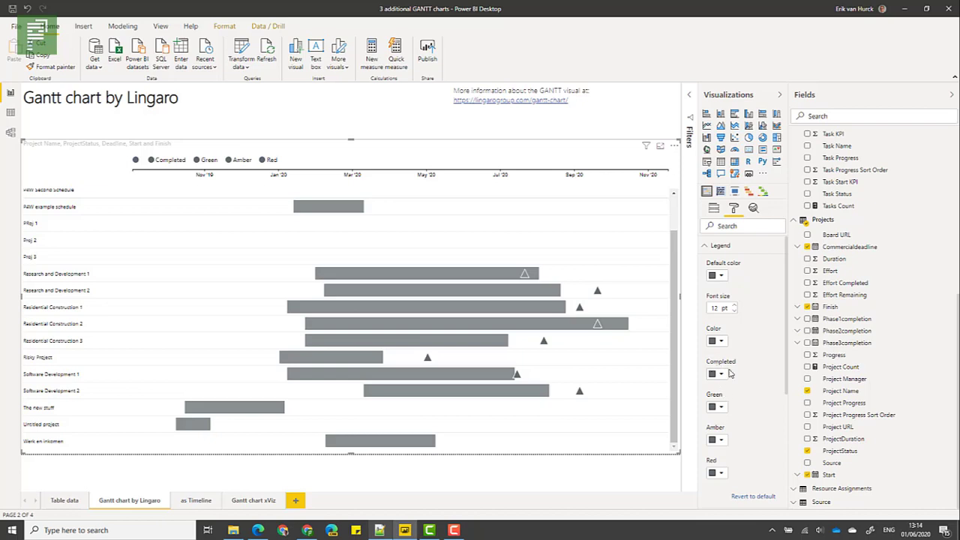
Switch to the Table data page and back to refresh the Lingaro chart, and inspect the dates of individual project bars.
left_click(66, 500)
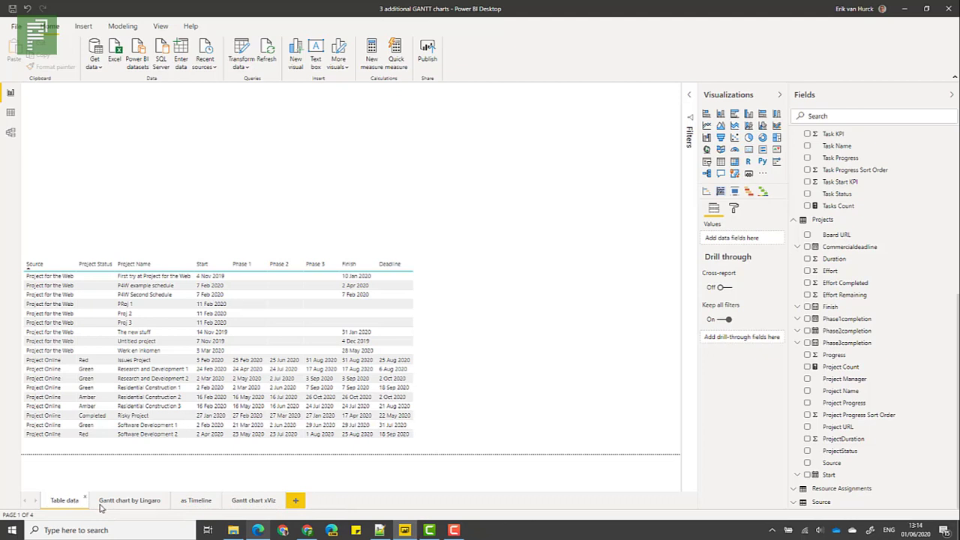
left_click(102, 508)
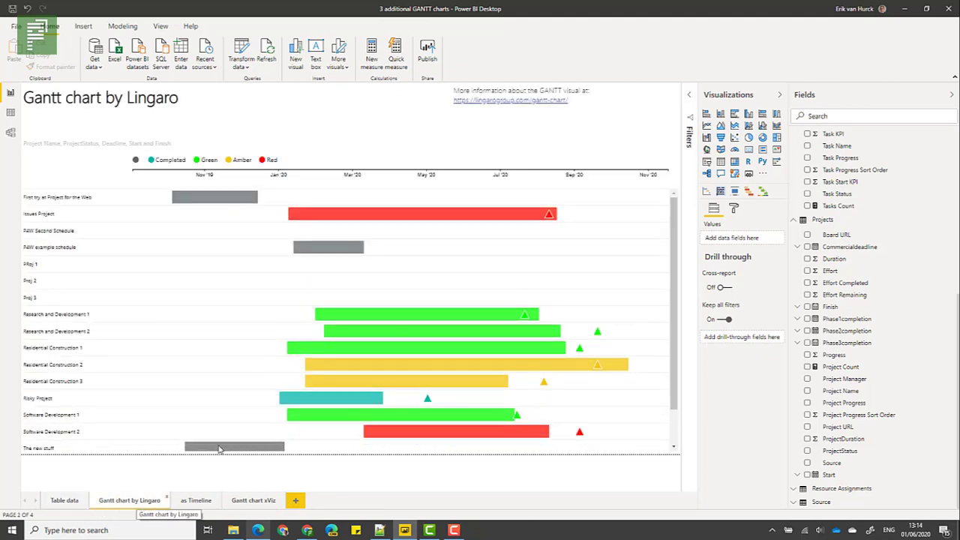
mouse_move(468, 372)
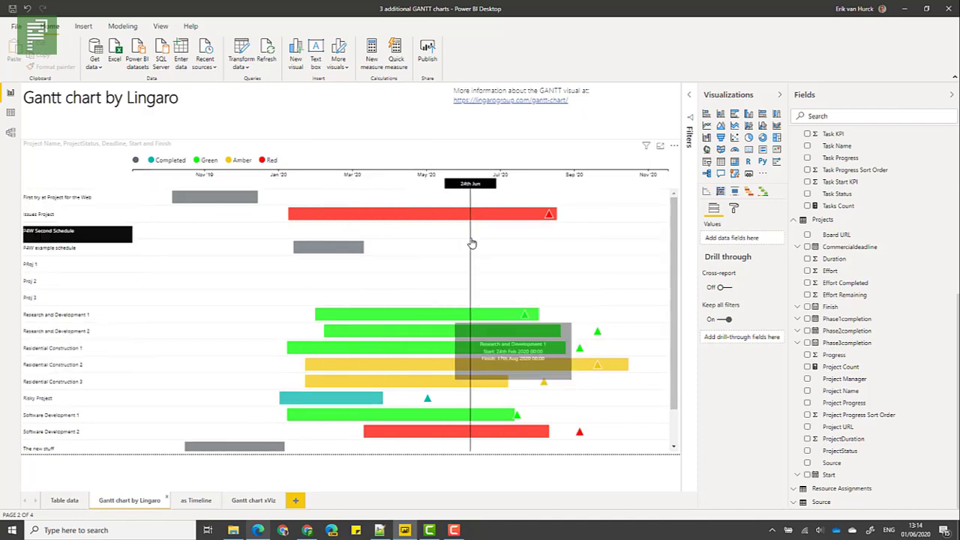
mouse_move(515, 414)
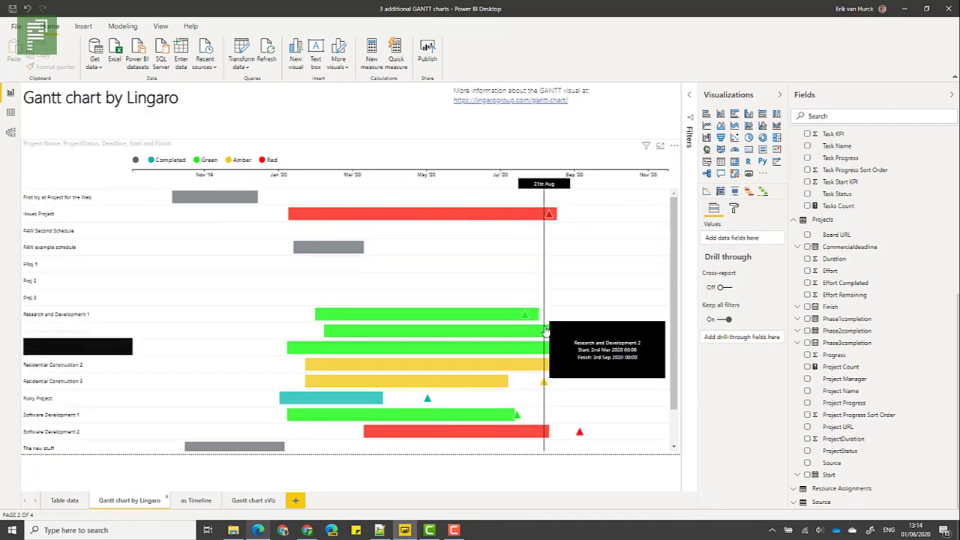
Add Phase1completion, Phase2completion and Phase3completion to the chart's segments between Start and Finish.
left_click(732, 208)
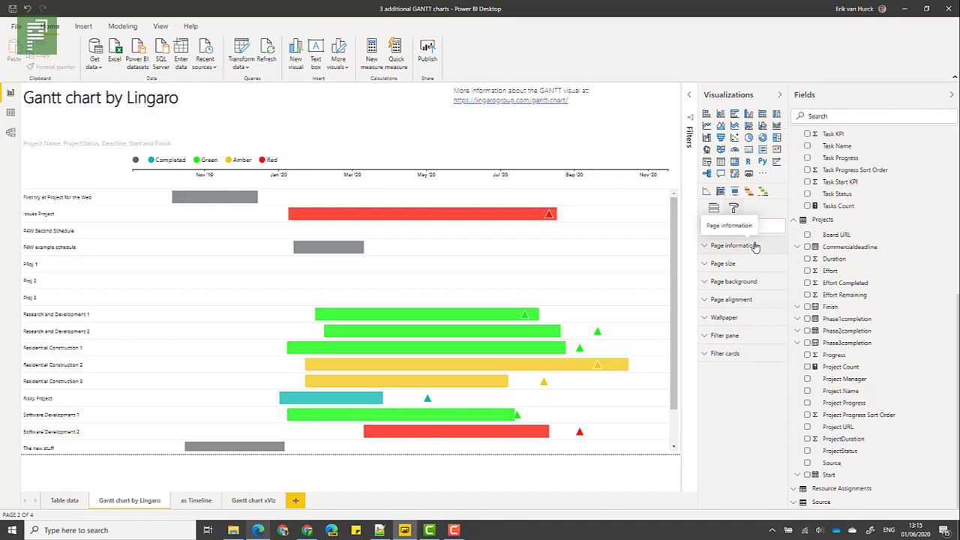
left_click(678, 182)
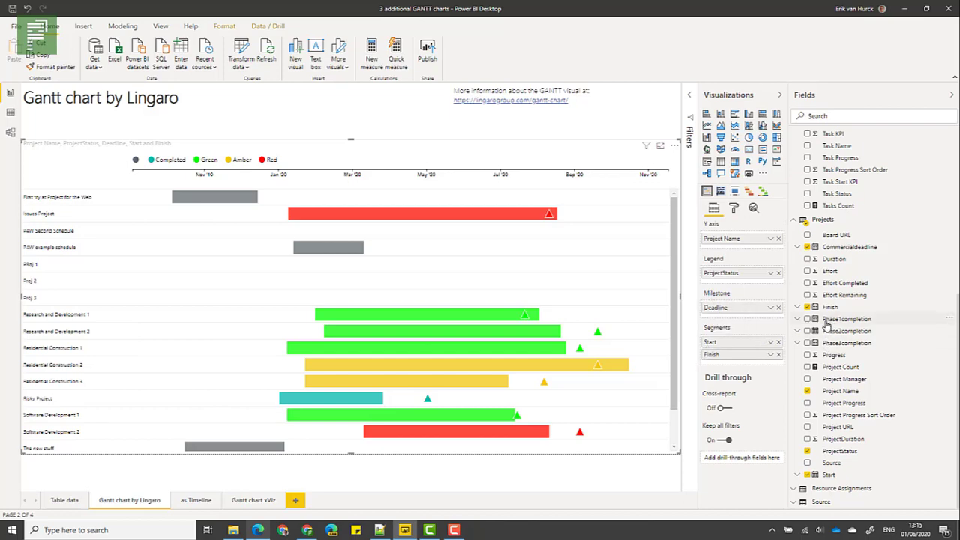
left_click_drag(827, 324, 753, 440)
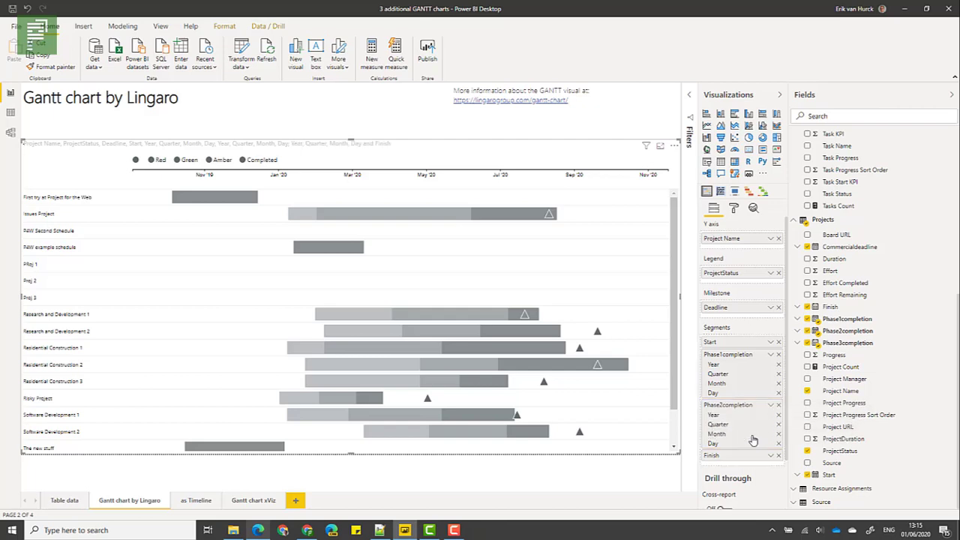
Change the Phase1completion, Phase2completion and Phase3completion segments from date hierarchies to their plain date fields.
left_click(770, 357)
left_click(770, 414)
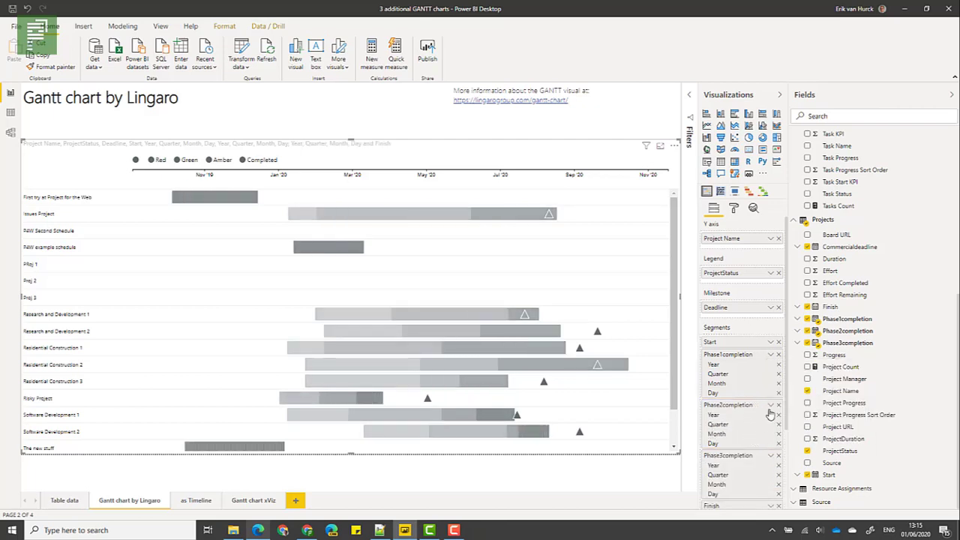
left_click(772, 369)
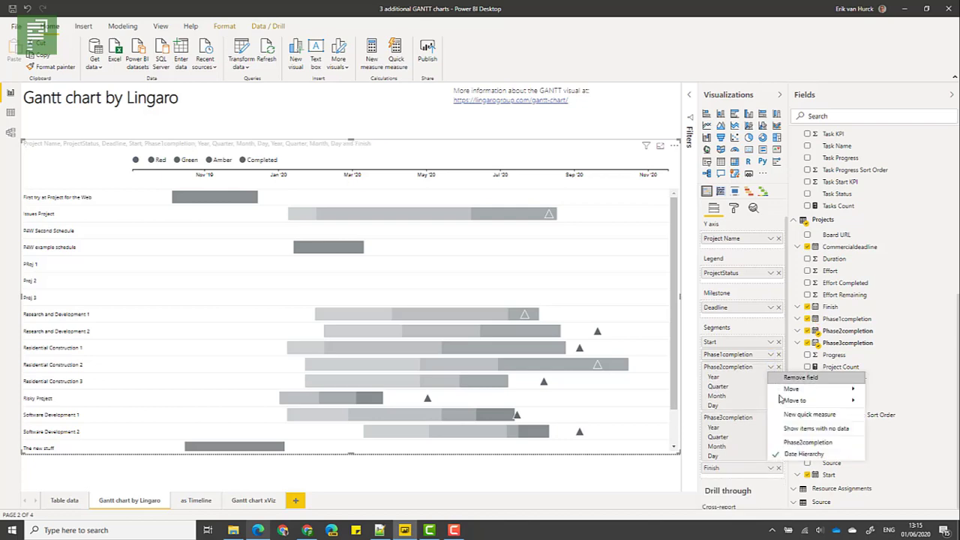
left_click(795, 436)
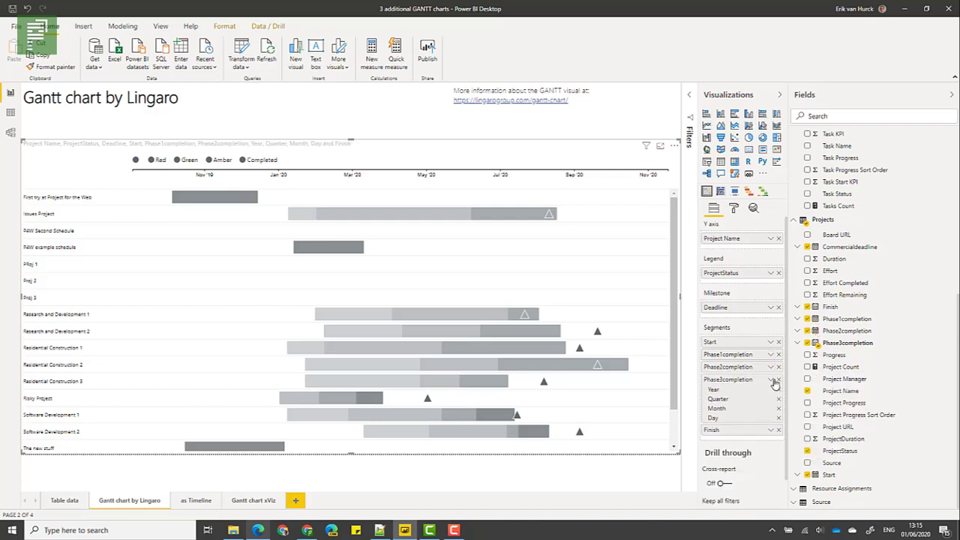
left_click(771, 380)
left_click(807, 455)
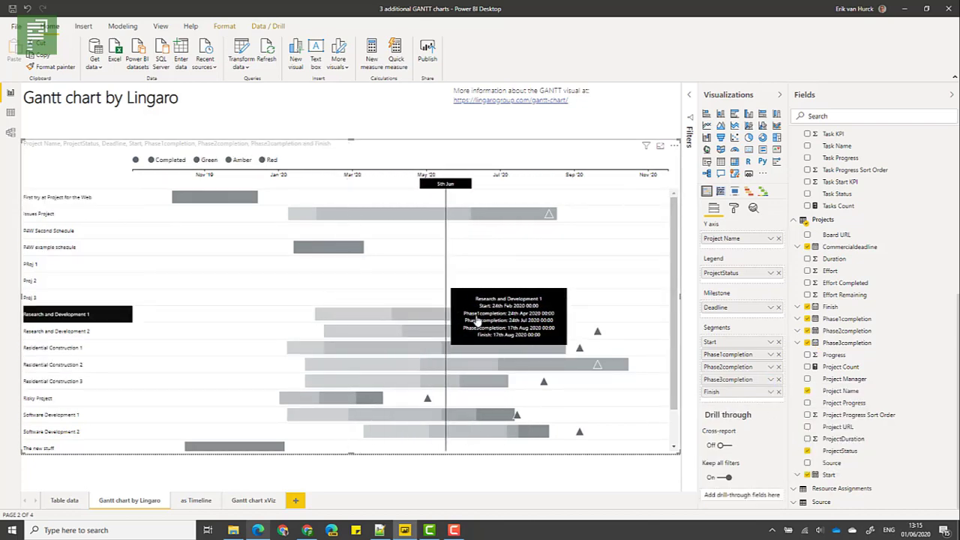
Check the project phase dates on the Table data page and return to the Gantt chart by Lingaro page.
left_click(734, 210)
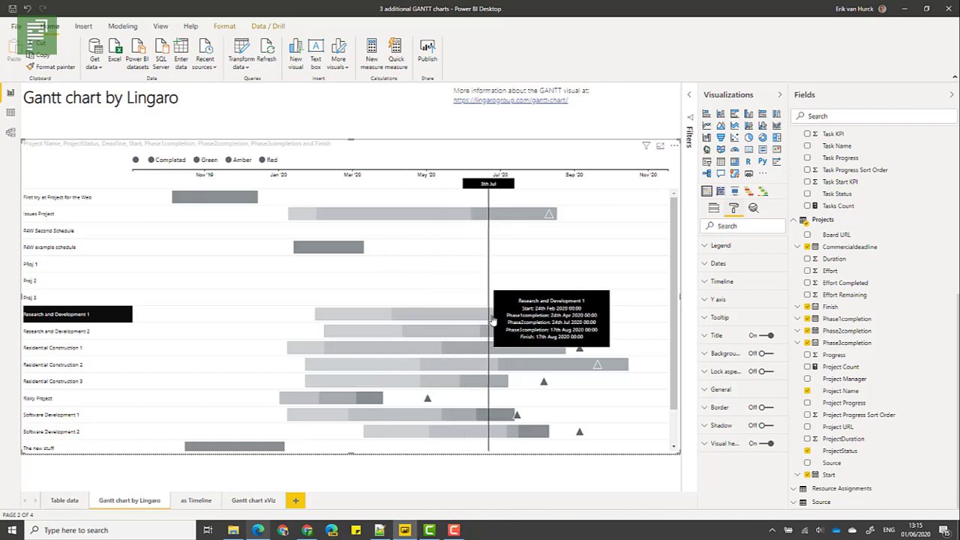
left_click(75, 501)
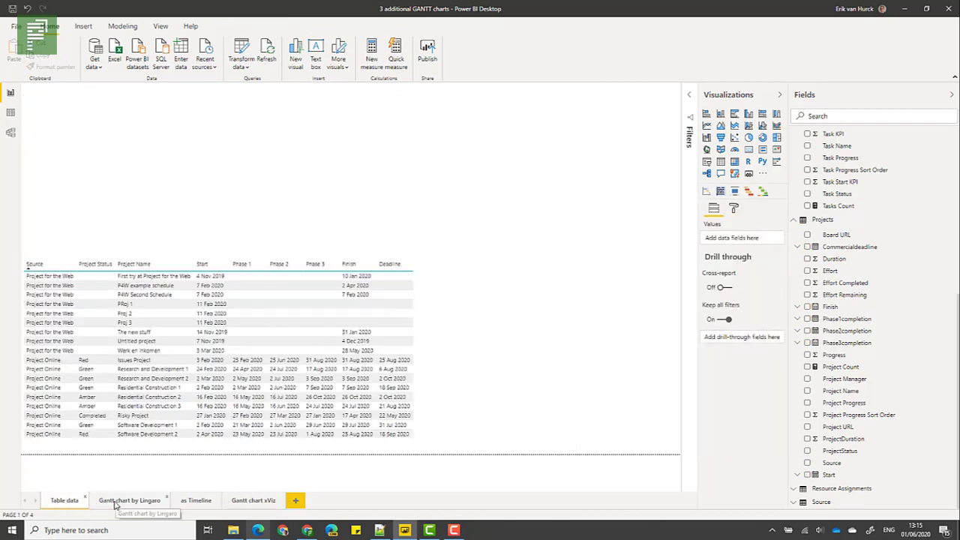
left_click(115, 504)
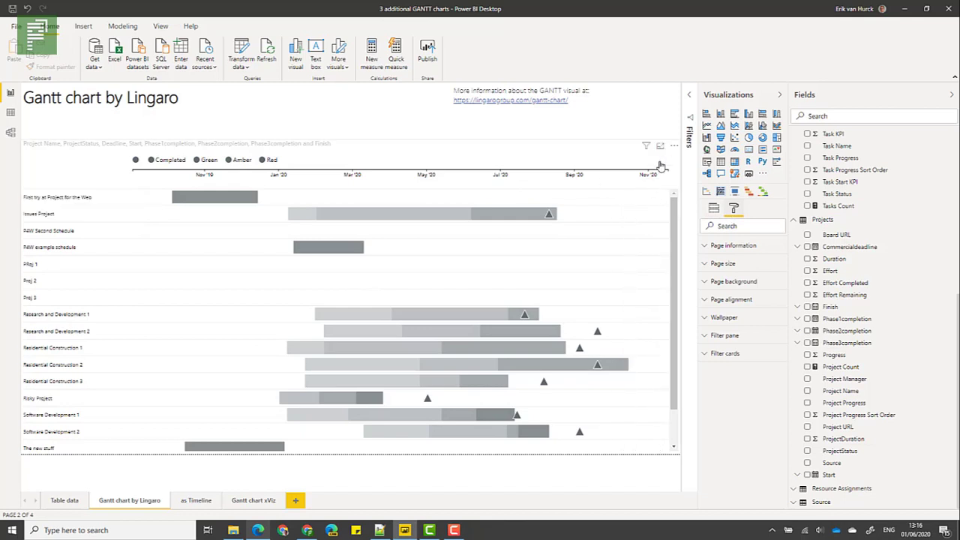
Color the phase-segmented Completed bars with the teal theme color and the Green bars with the recent bright green.
left_click(571, 193)
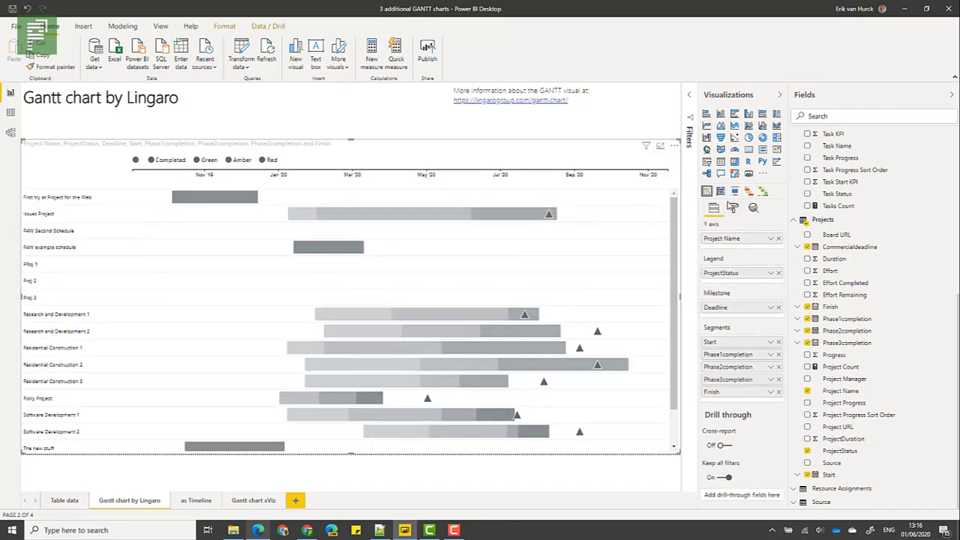
left_click(732, 207)
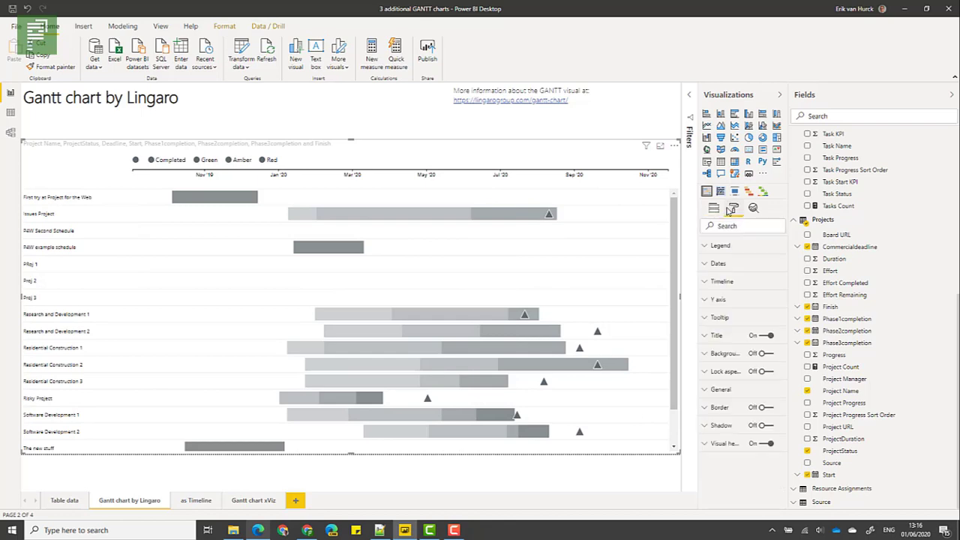
left_click(720, 247)
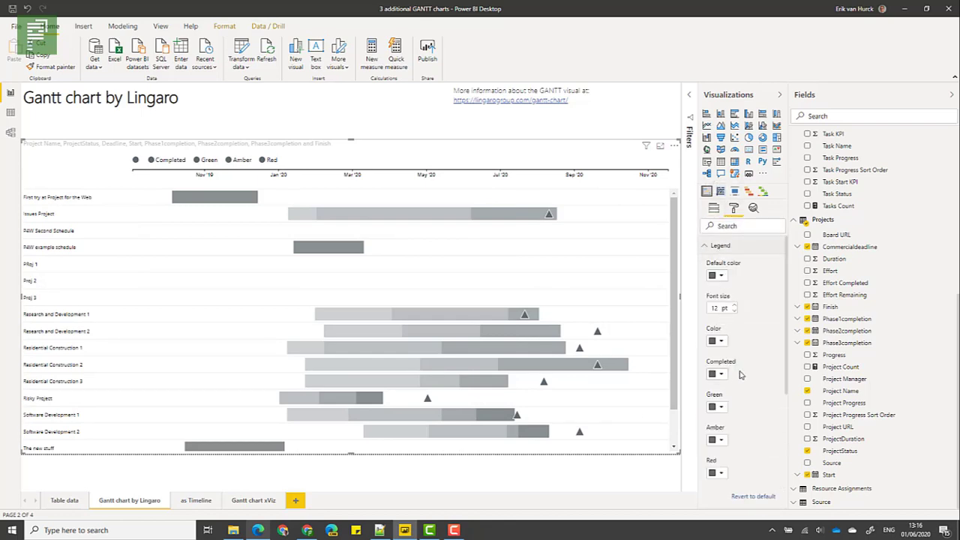
scroll(740, 375, "down", 2)
left_click(720, 310)
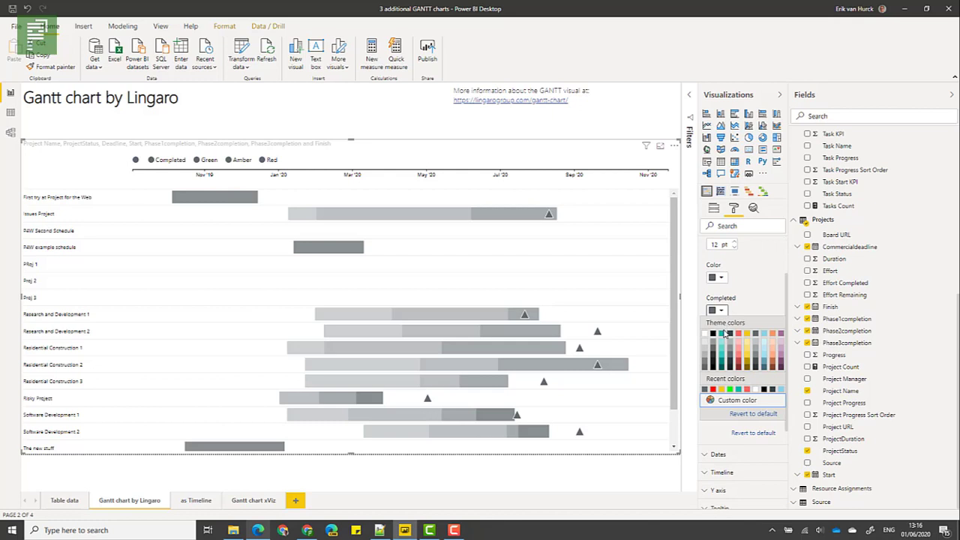
left_click(722, 334)
left_click(718, 343)
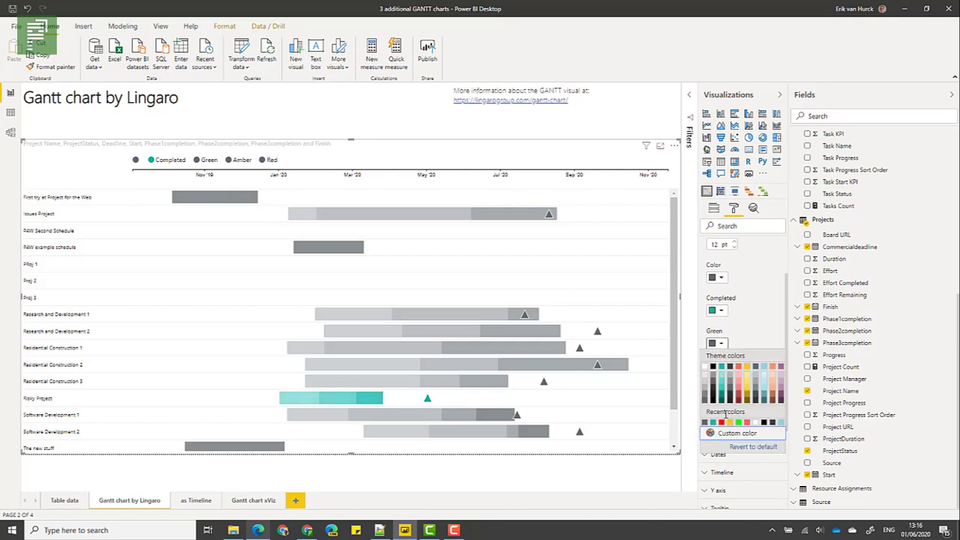
left_click(738, 423)
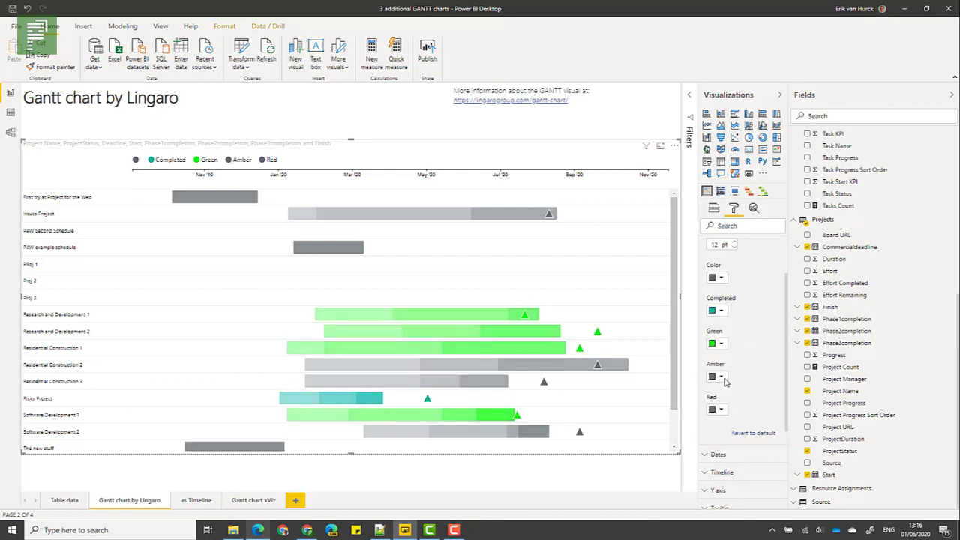
Color the chart's Amber bars with the recent yellow and the Red bars with bright red.
left_click(720, 378)
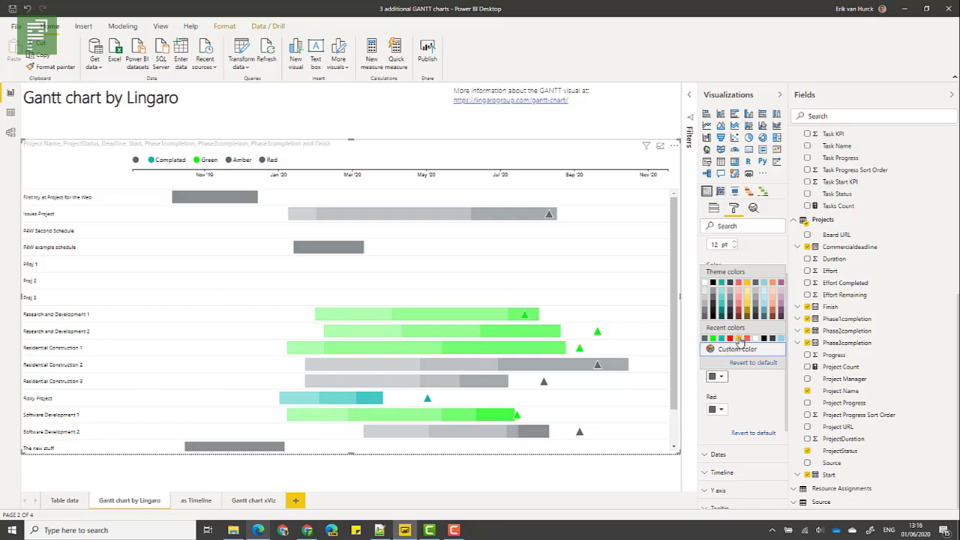
left_click(739, 339)
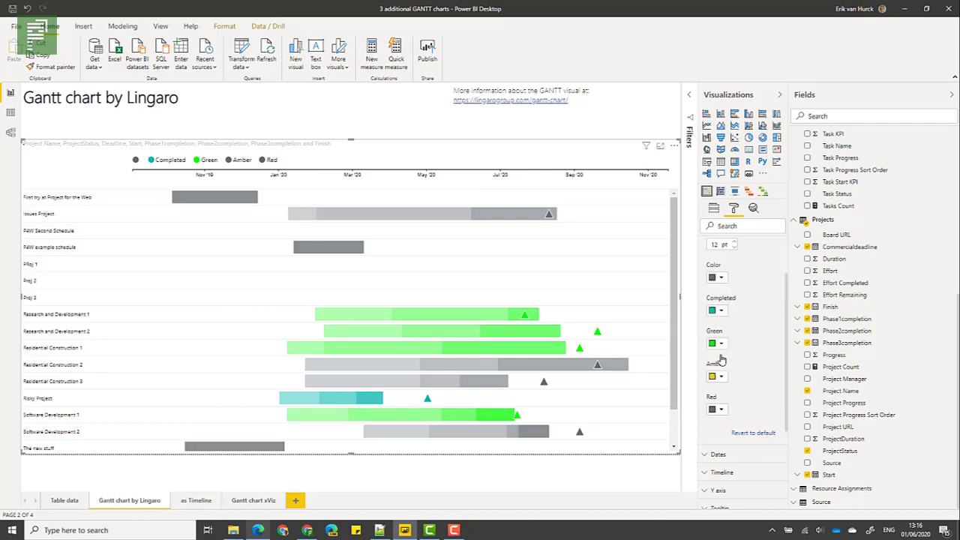
left_click(721, 411)
left_click(740, 372)
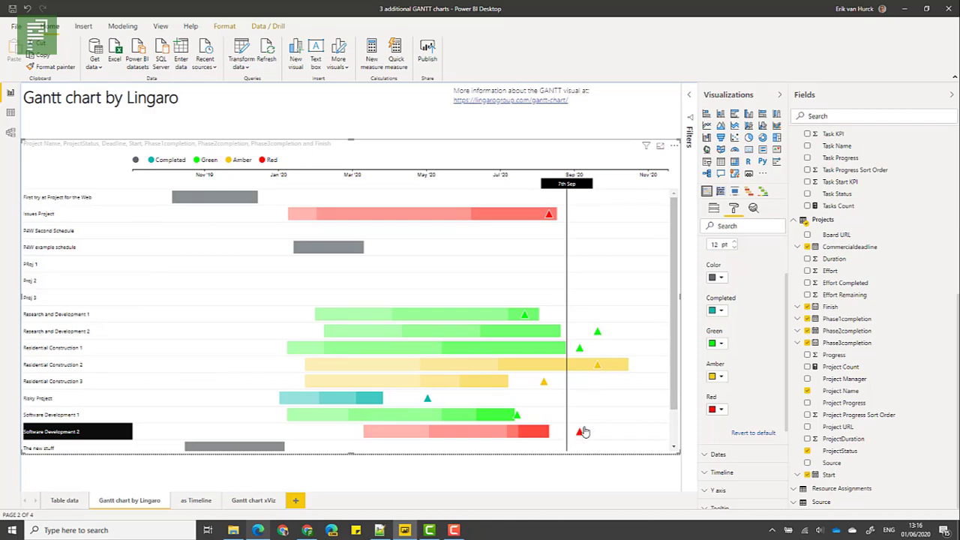
scroll(594, 416, "down", 1)
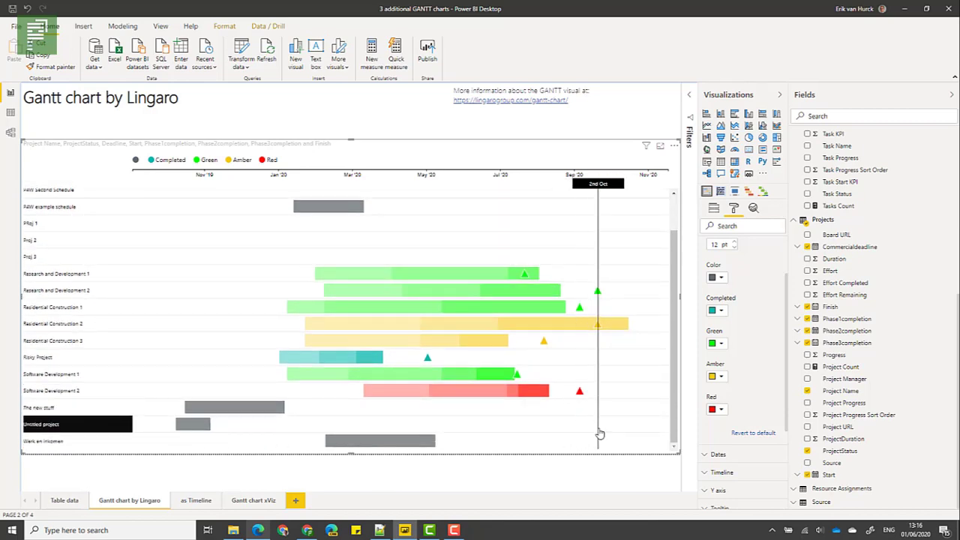
scroll(597, 424, "up", 1)
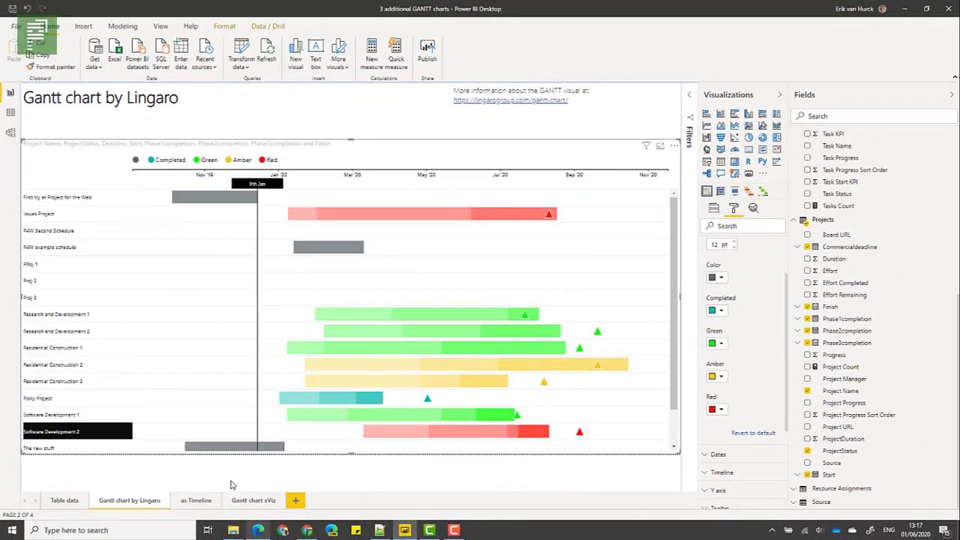
Open the as Timeline report page and review the visual's website for its videos, FAQ and release notes, returning to Power BI Desktop.
left_click(196, 500)
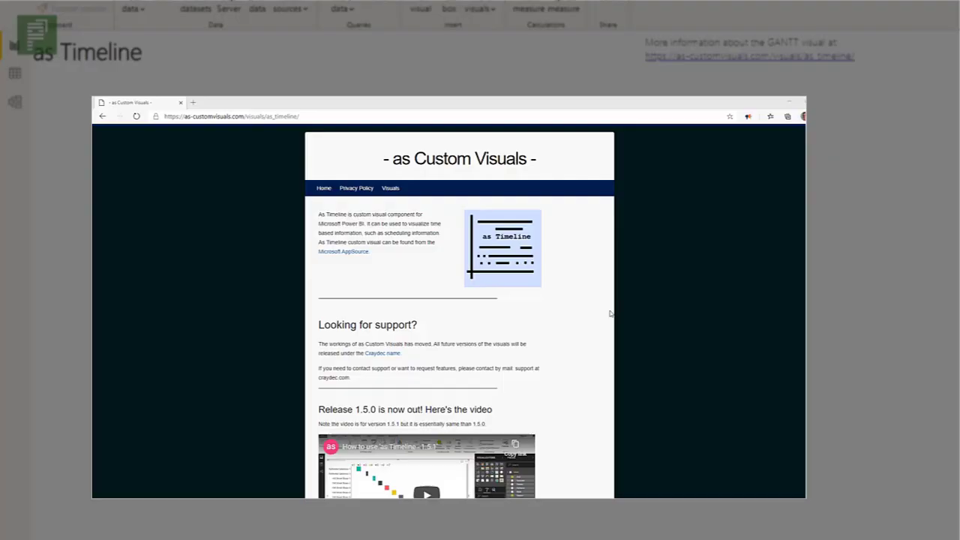
scroll(609, 318, "down", 5)
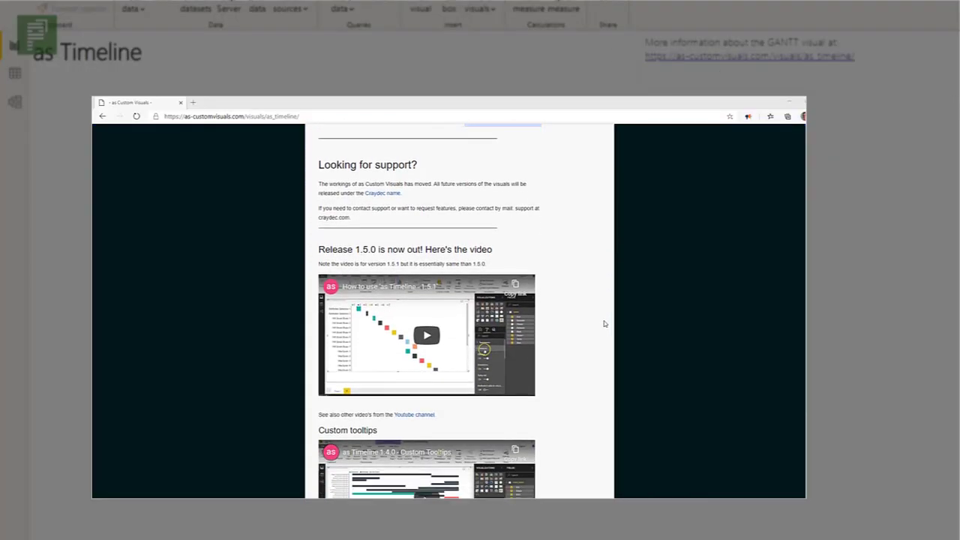
scroll(598, 326, "down", 3)
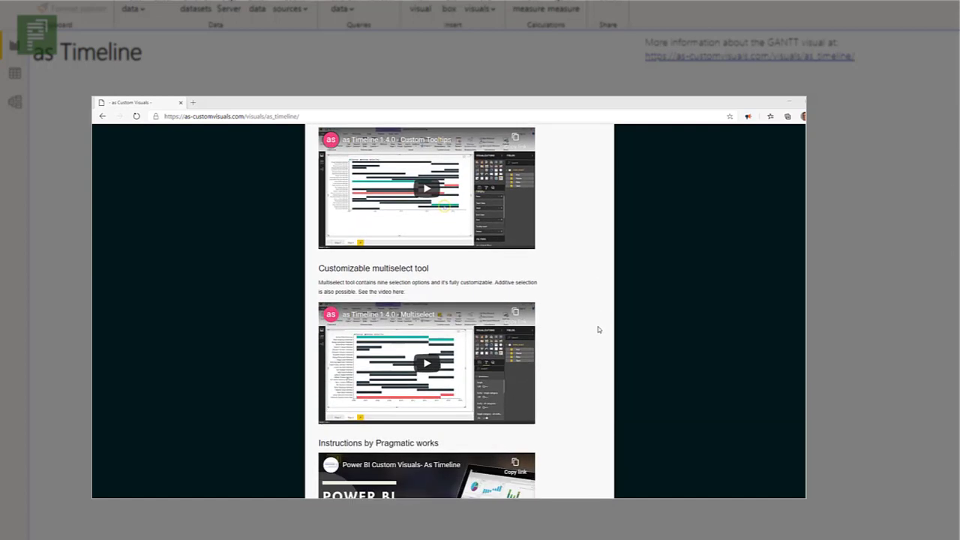
left_click(427, 360)
scroll(510, 369, "down", 2)
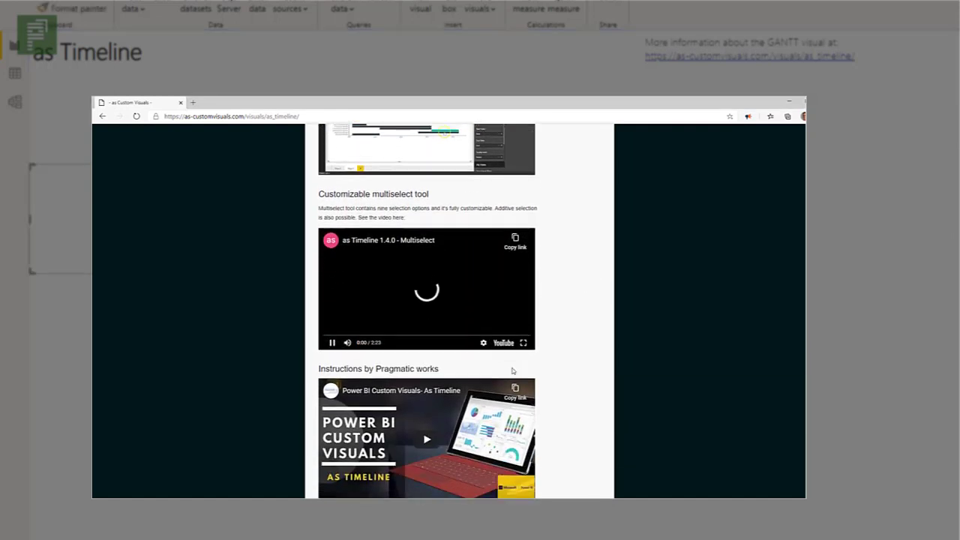
scroll(513, 370, "down", 4)
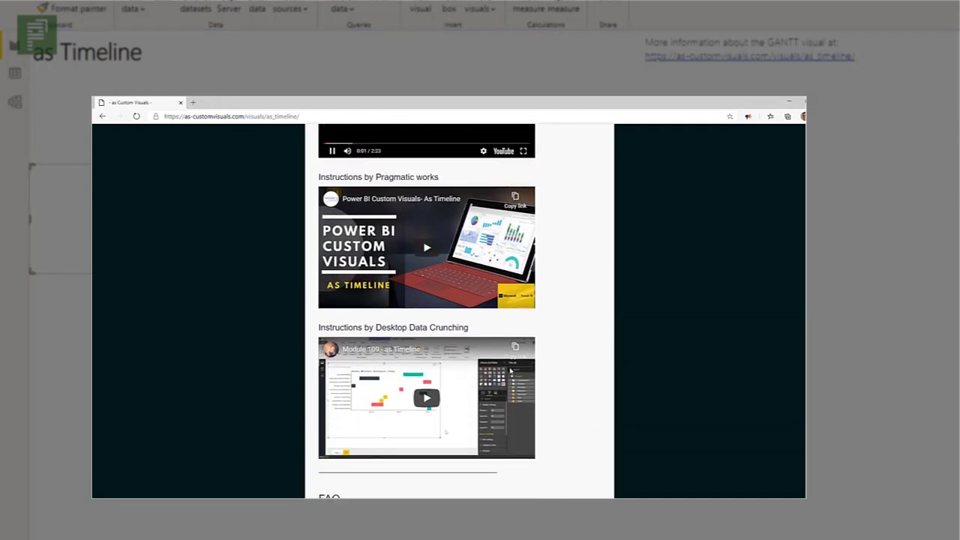
scroll(501, 386, "down", 4)
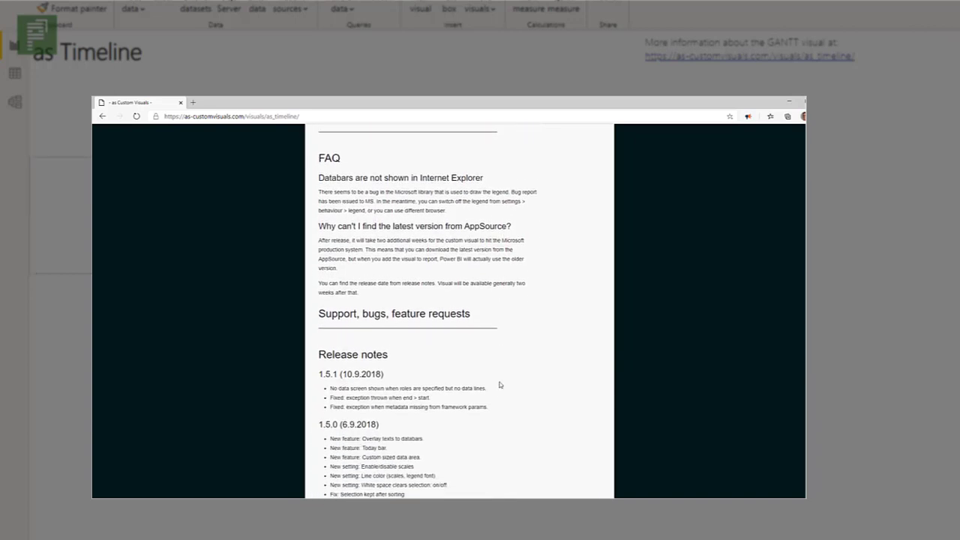
key("alt+Tab")
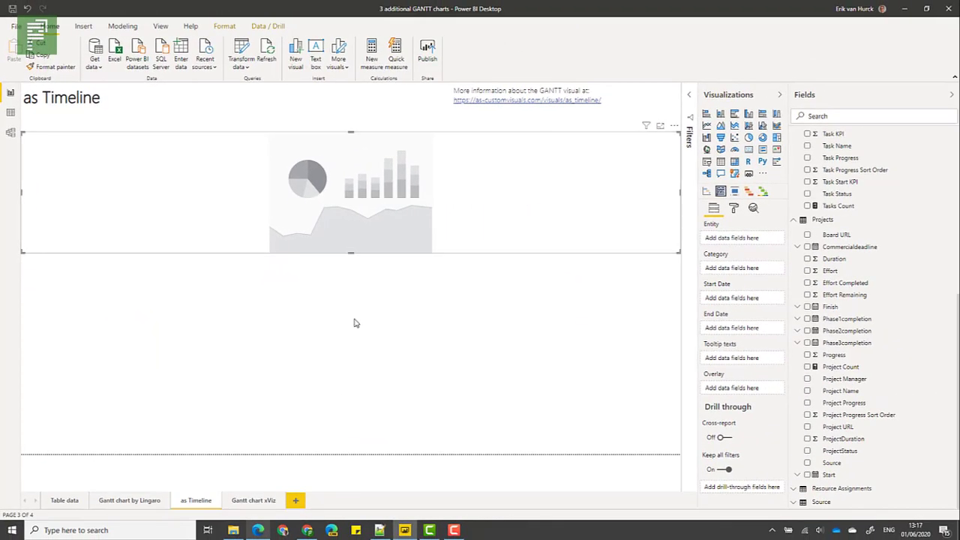
Enlarge the empty as Timeline visual to fill the page and add Task Name as its Entity.
left_click_drag(355, 323, 364, 456)
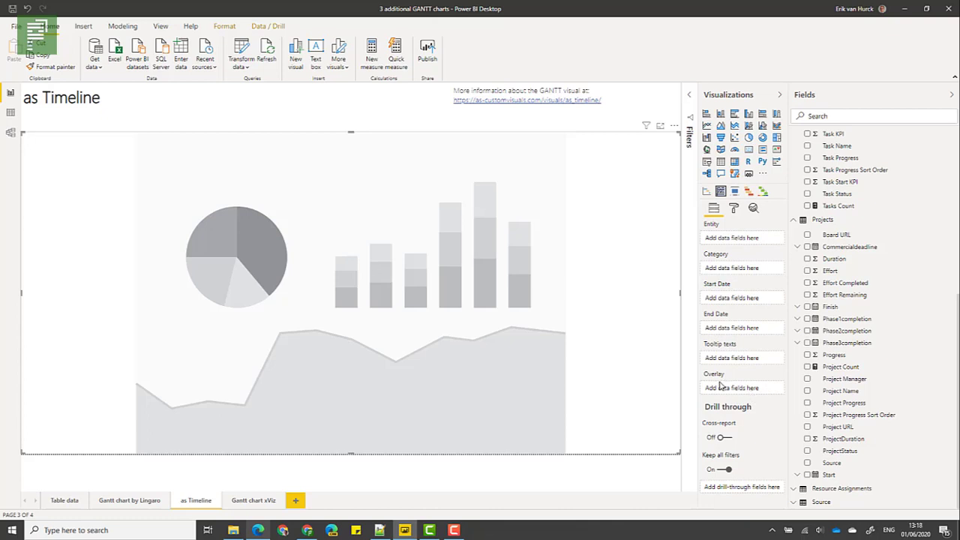
scroll(824, 315, "up", 3)
left_click_drag(824, 247, 739, 240)
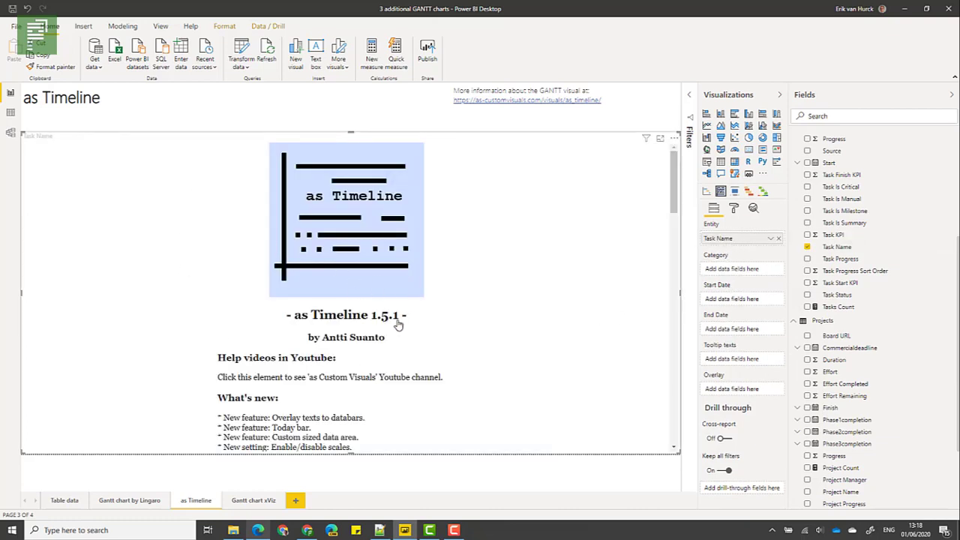
Read the as Timeline visual's built-in help on new features, mandatory fields, stacked style, category colors, multi-select and sorting.
scroll(397, 327, "down", 3)
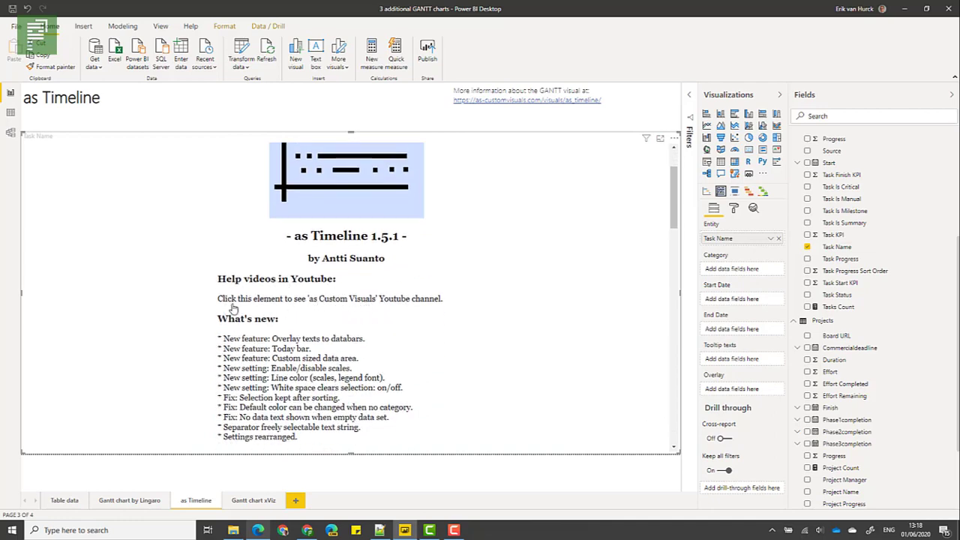
scroll(234, 310, "down", 3)
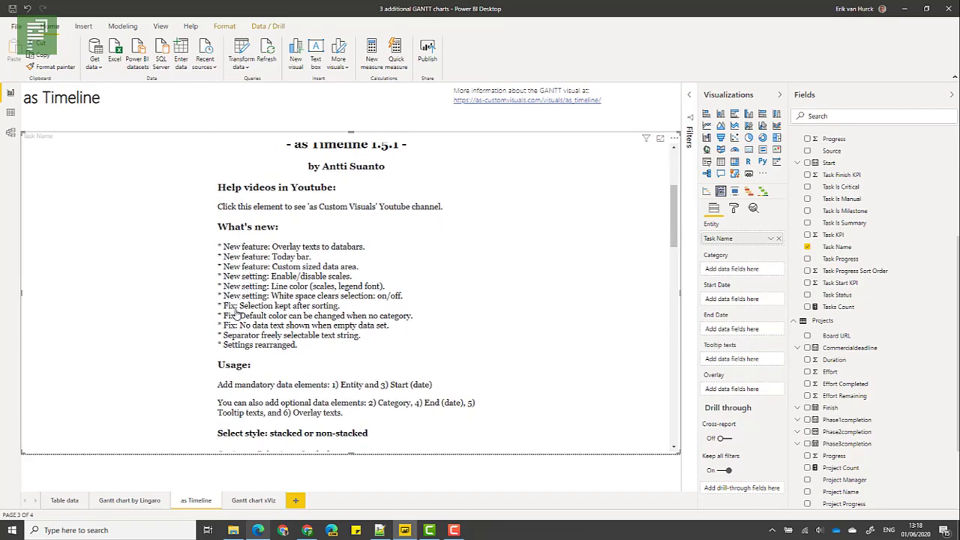
scroll(235, 312, "down", 6)
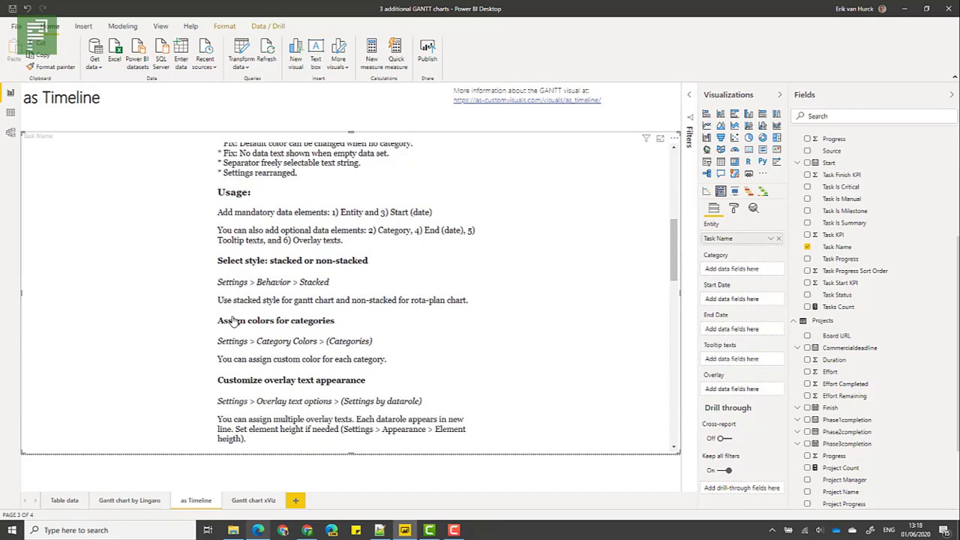
scroll(234, 320, "down", 6)
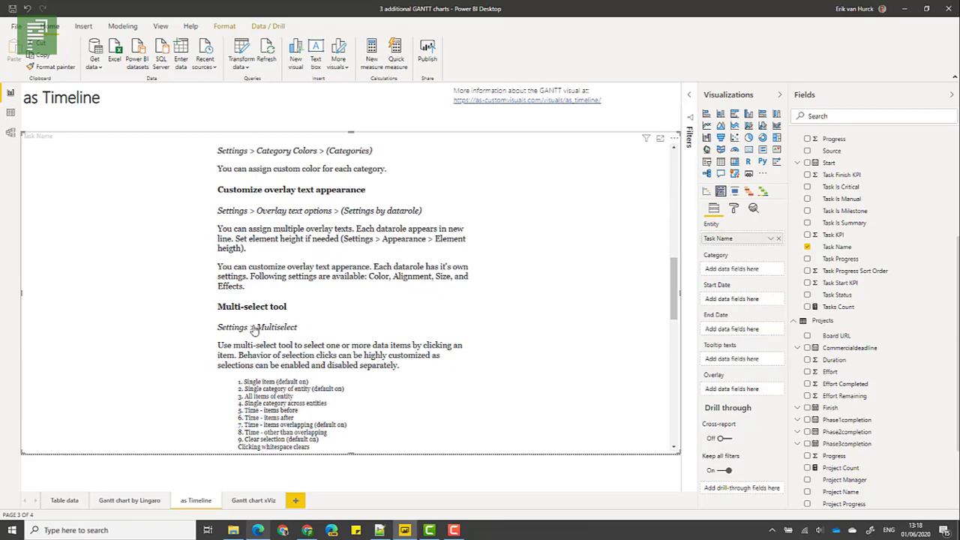
scroll(255, 330, "down", 15)
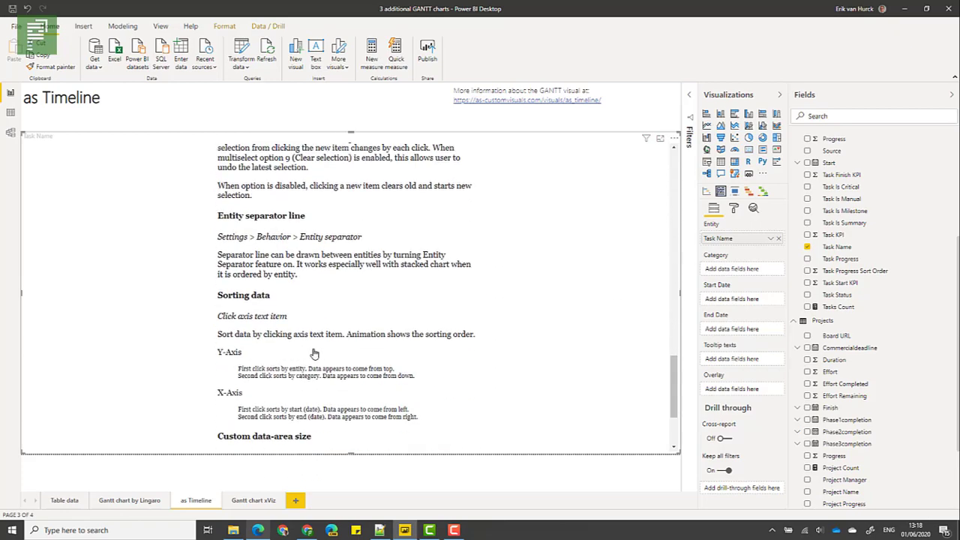
scroll(314, 354, "down", 4)
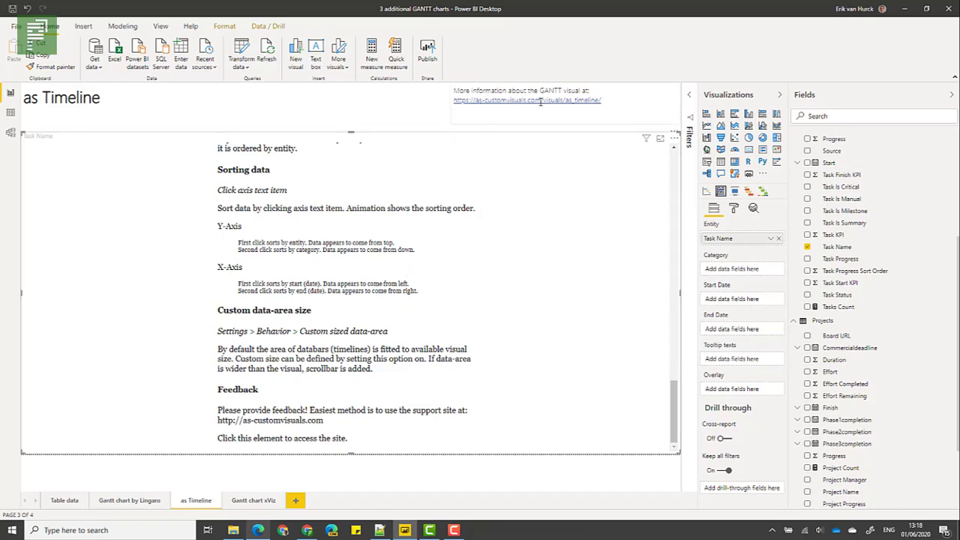
scroll(554, 303, "up", 10)
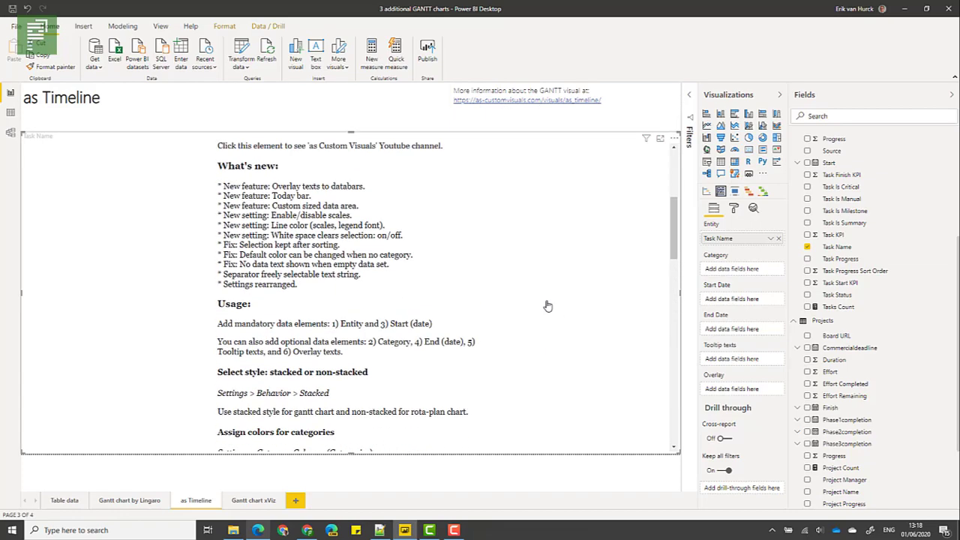
scroll(548, 306, "up", 5)
scroll(548, 306, "up", 3)
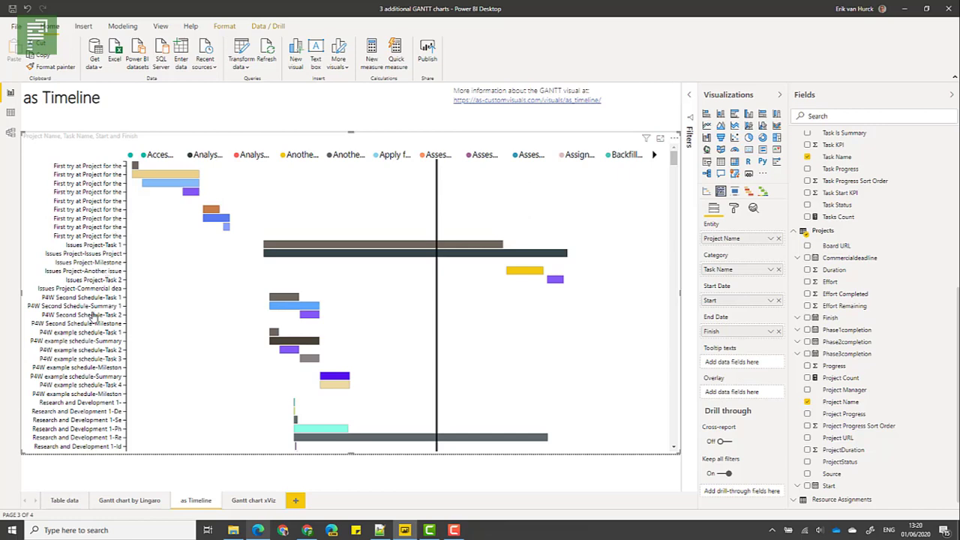
Examine the task bars of all projects in the as Timeline chart, including both Research and Development projects.
scroll(94, 317, "down", 10)
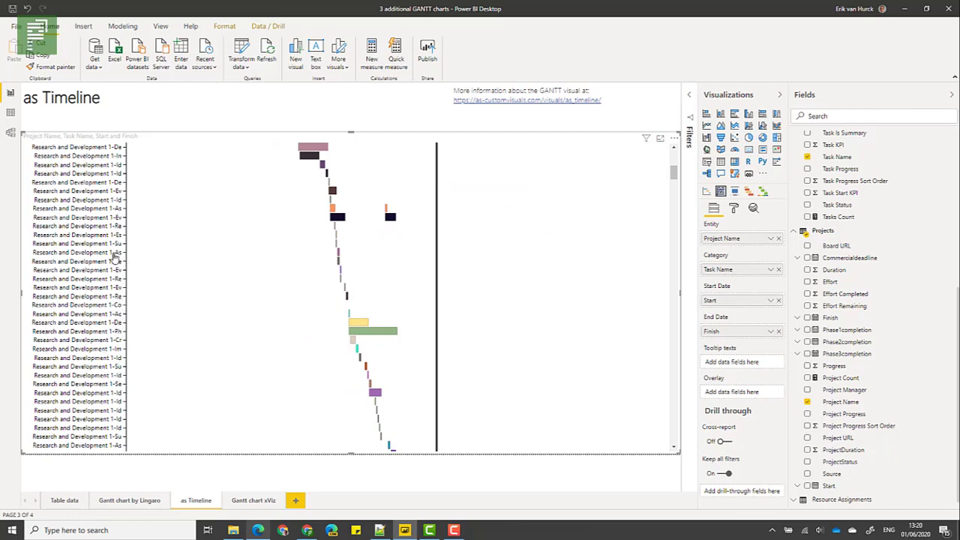
scroll(122, 380, "down", 10)
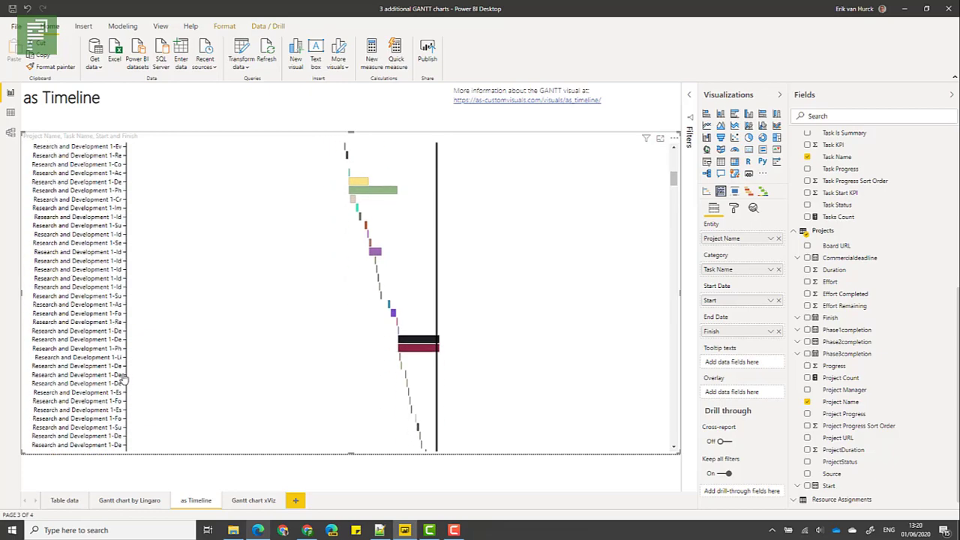
scroll(160, 360, "down", 10)
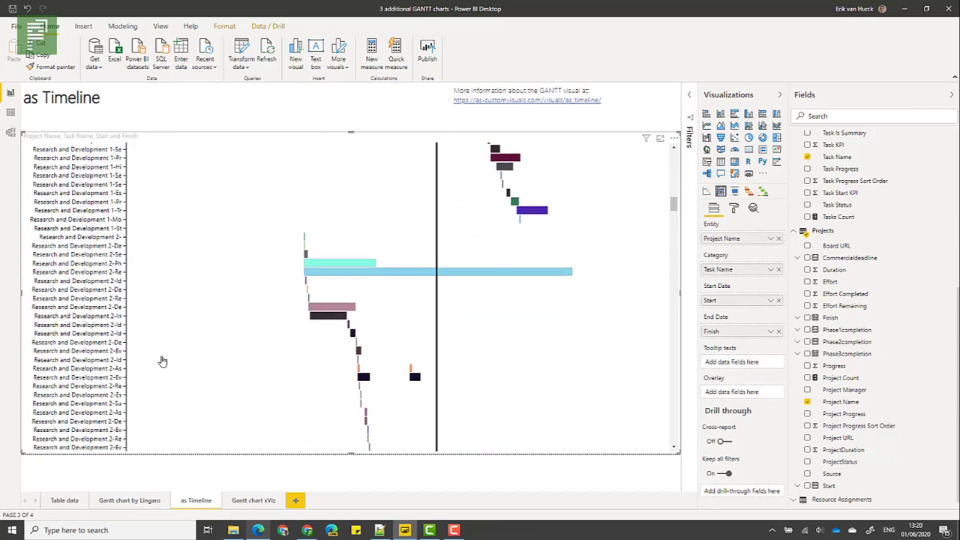
scroll(165, 360, "down", 10)
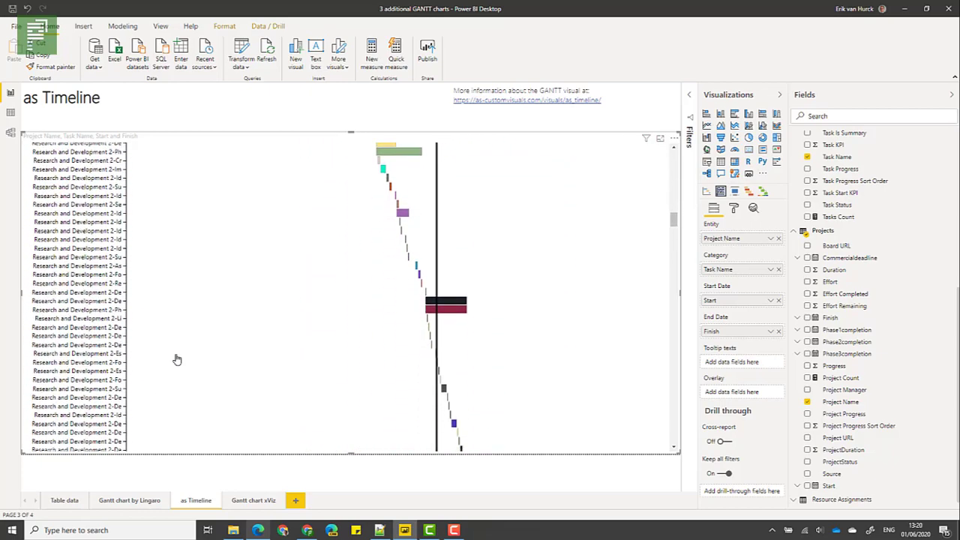
scroll(177, 360, "down", 1)
scroll(624, 328, "down", 3)
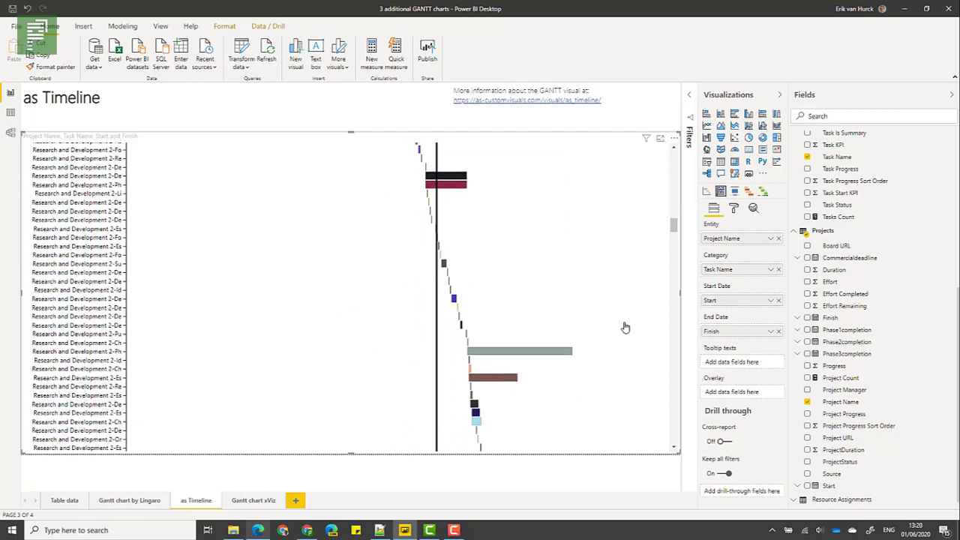
scroll(615, 333, "up", 20)
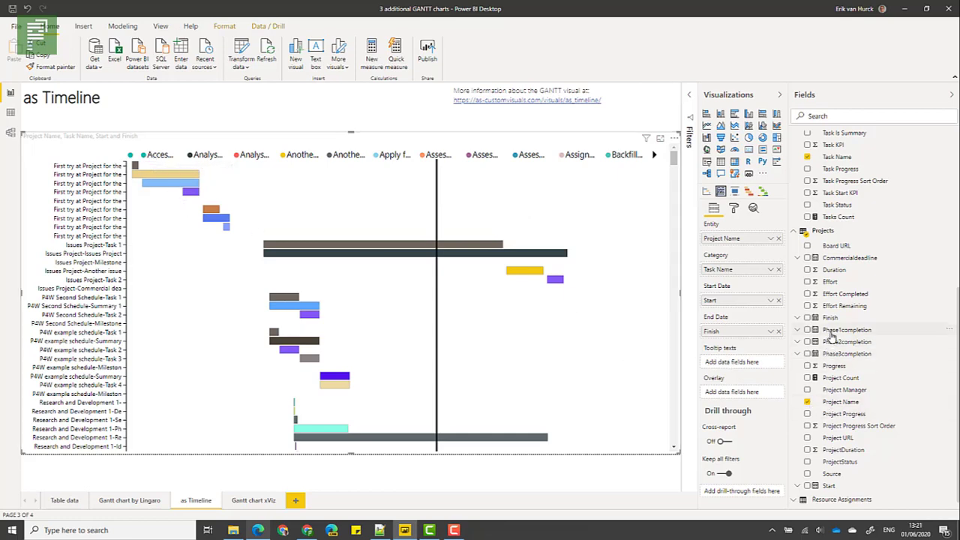
Add Phase1completion, Phase2completion and Phase3completion to the as Timeline chart's tooltip texts.
left_click_drag(831, 335, 731, 361)
left_click_drag(833, 342, 743, 409)
left_click_drag(846, 353, 739, 460)
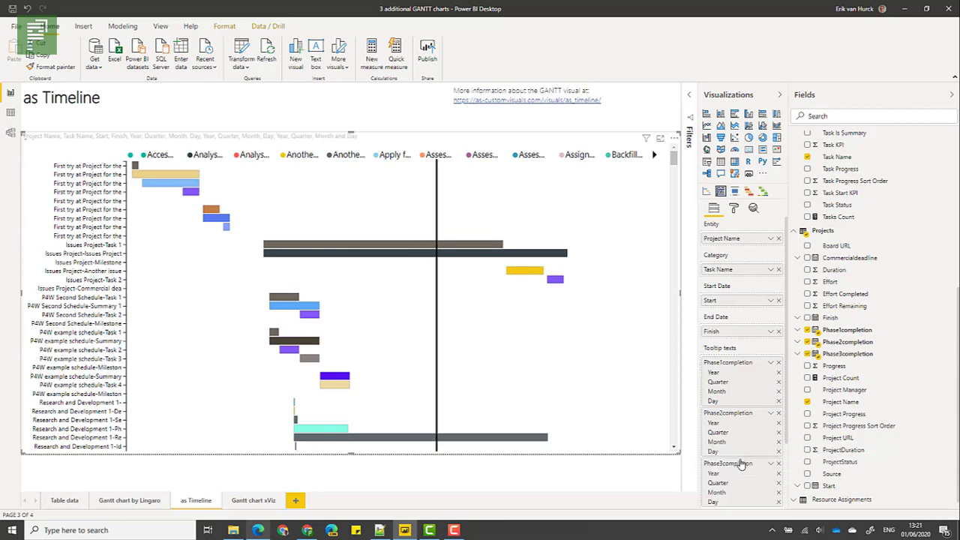
Change the three phase completion tooltip fields from date hierarchies to their plain date fields.
scroll(759, 405, "down", 1)
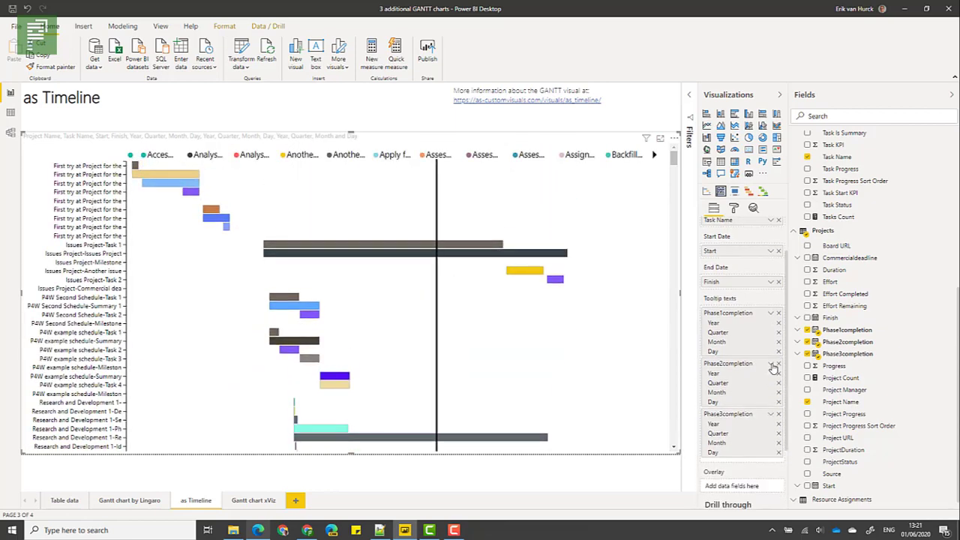
left_click(771, 364)
left_click(789, 441)
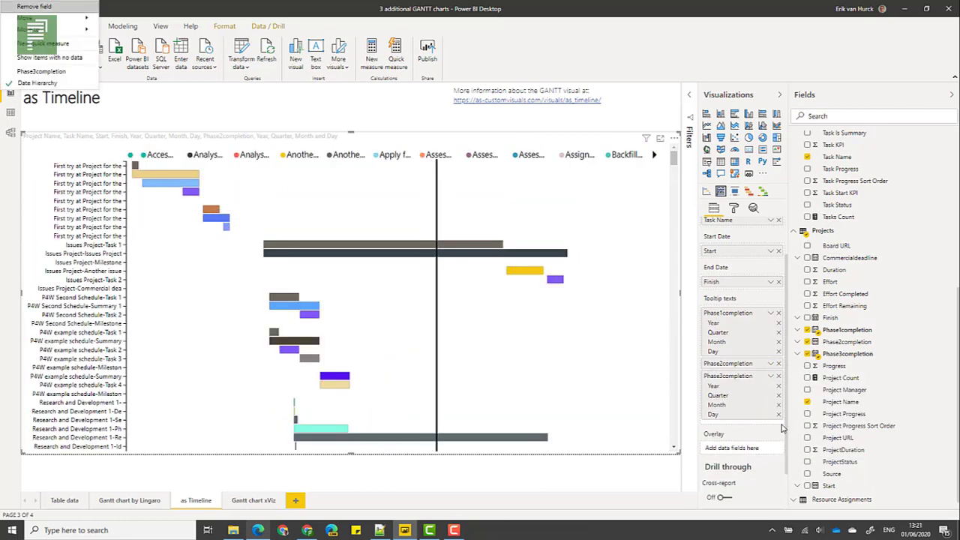
left_click(771, 376)
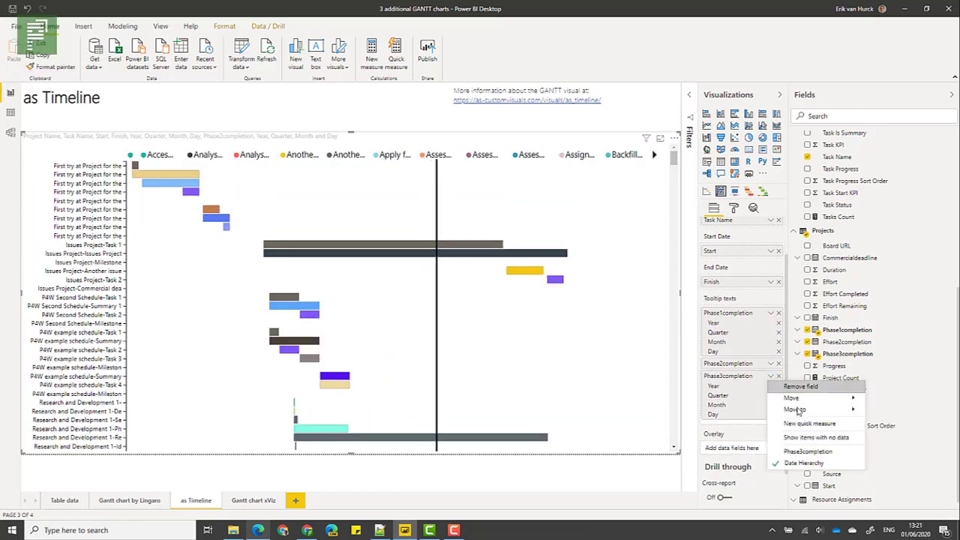
left_click(775, 377)
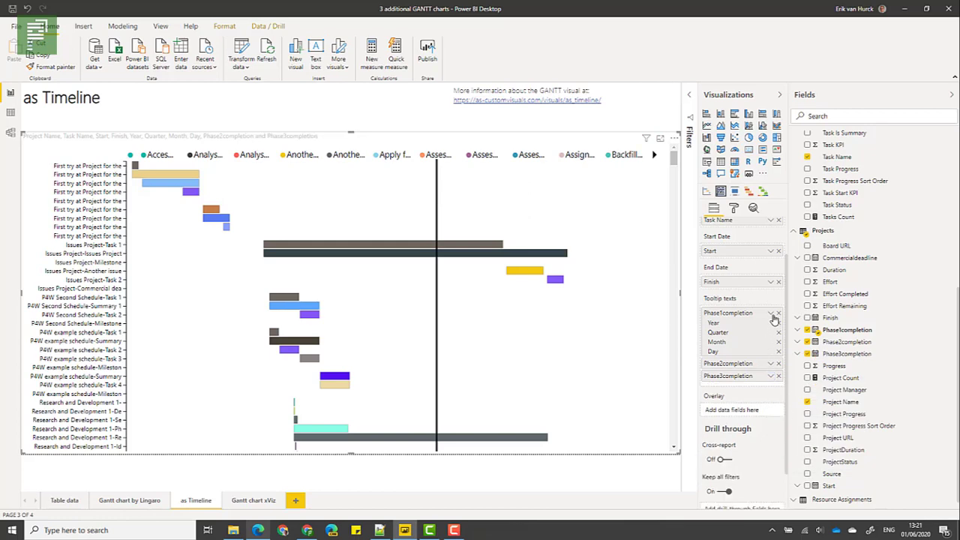
left_click(772, 314)
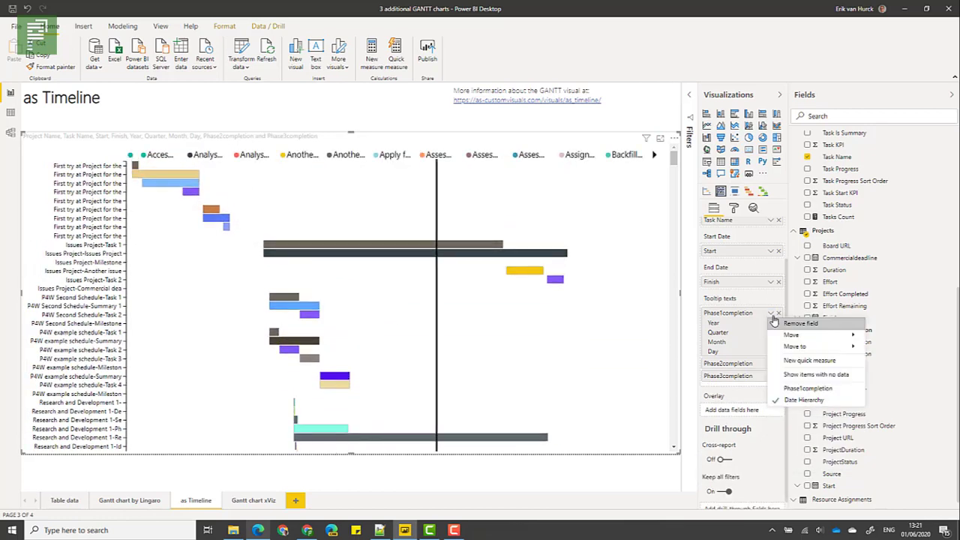
left_click(791, 388)
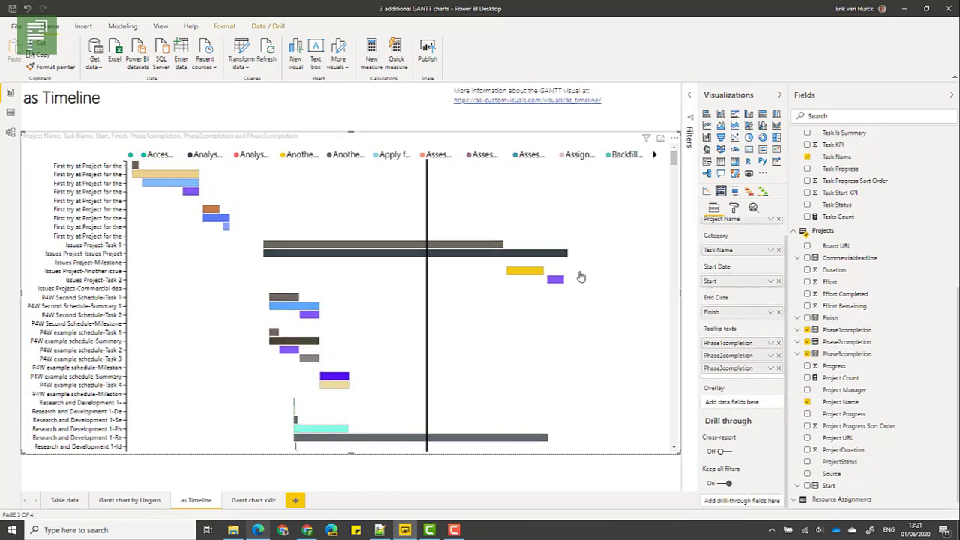
Check the phase completion dates on a task bar and remove Task Name from the as Timeline chart's category.
mouse_move(482, 260)
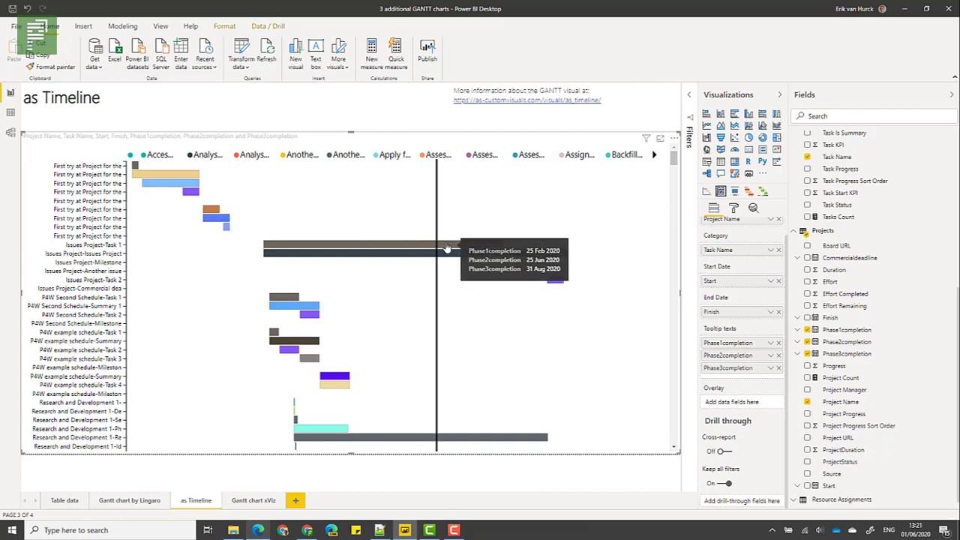
scroll(778, 275, "up", 1)
left_click(778, 270)
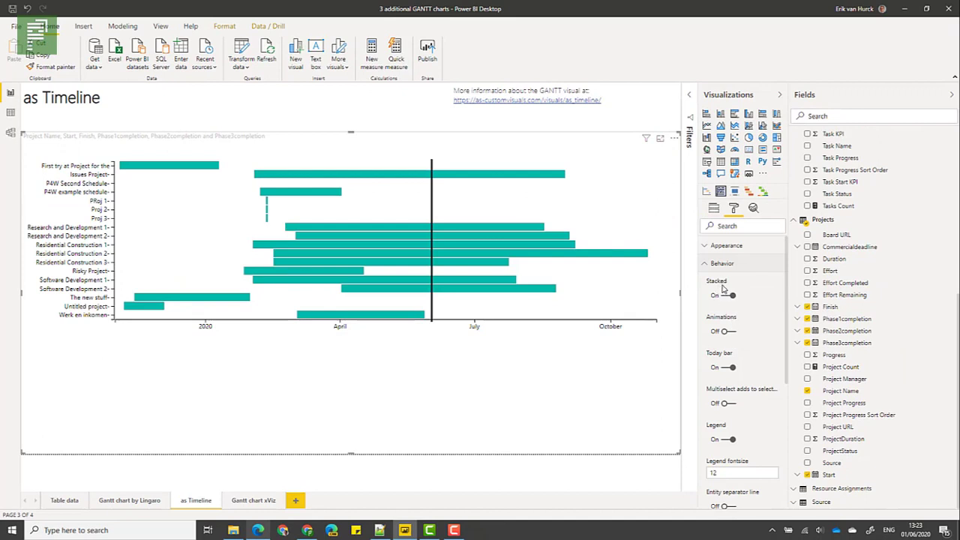
Examine the stacked task bars per project in the as Timeline chart and compare them with the Gantt chart by Lingaro page.
left_click(716, 210)
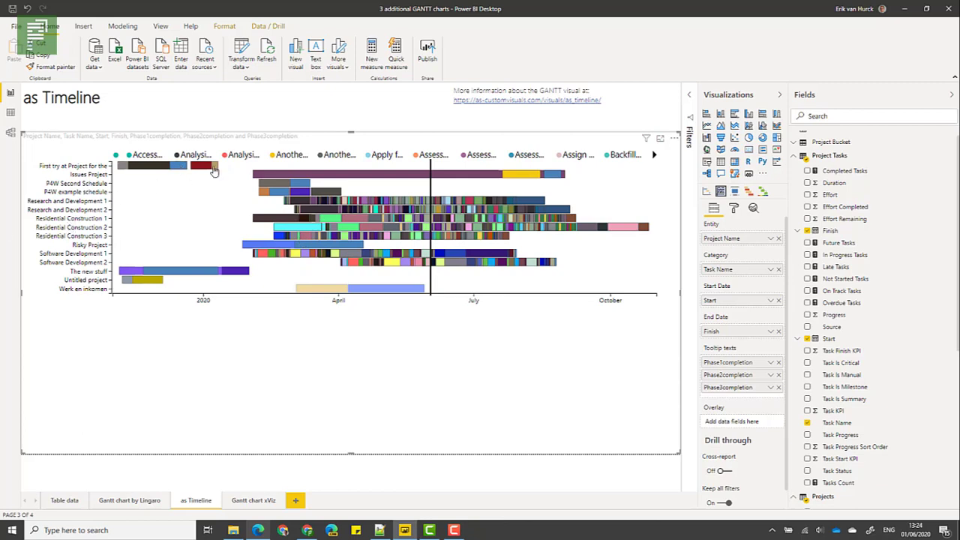
mouse_move(318, 173)
mouse_move(564, 233)
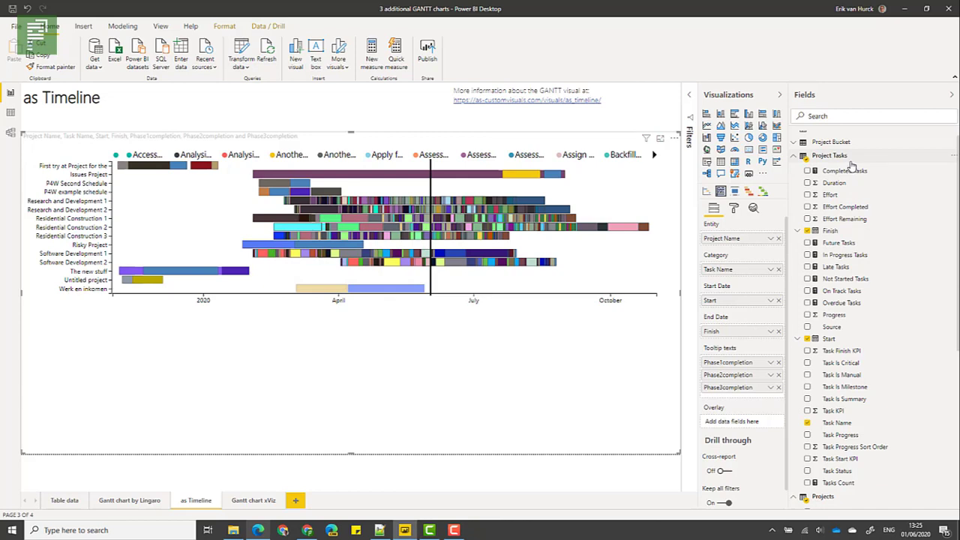
left_click(129, 501)
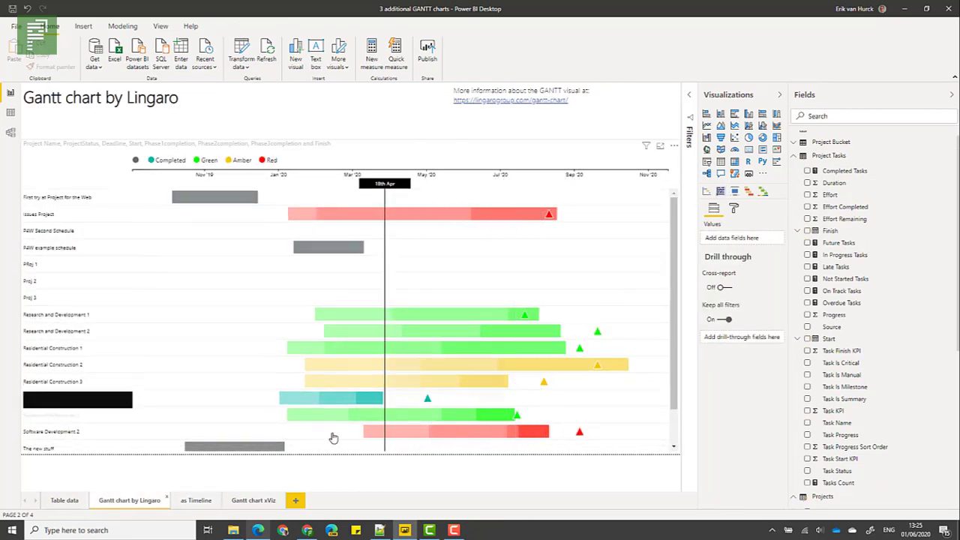
left_click(194, 501)
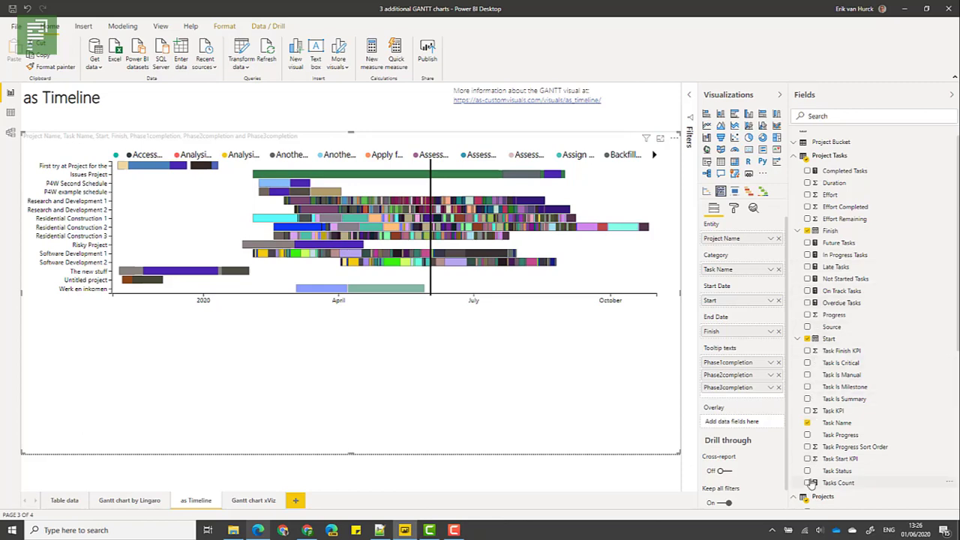
Add the Progress field from the Projects table as the overlay text on the as Timeline project bars.
scroll(810, 483, "down", 1)
scroll(813, 450, "down", 2)
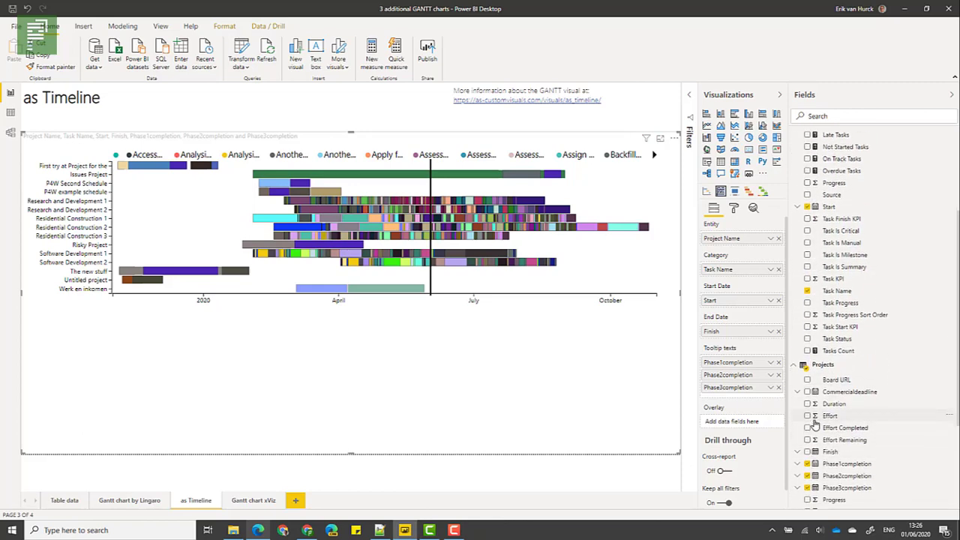
scroll(816, 425, "down", 1)
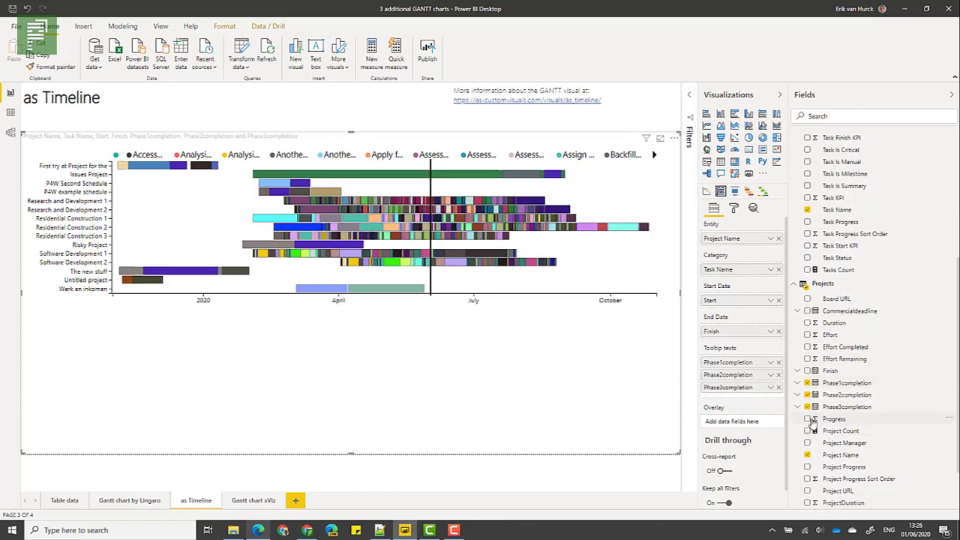
left_click_drag(825, 419, 751, 423)
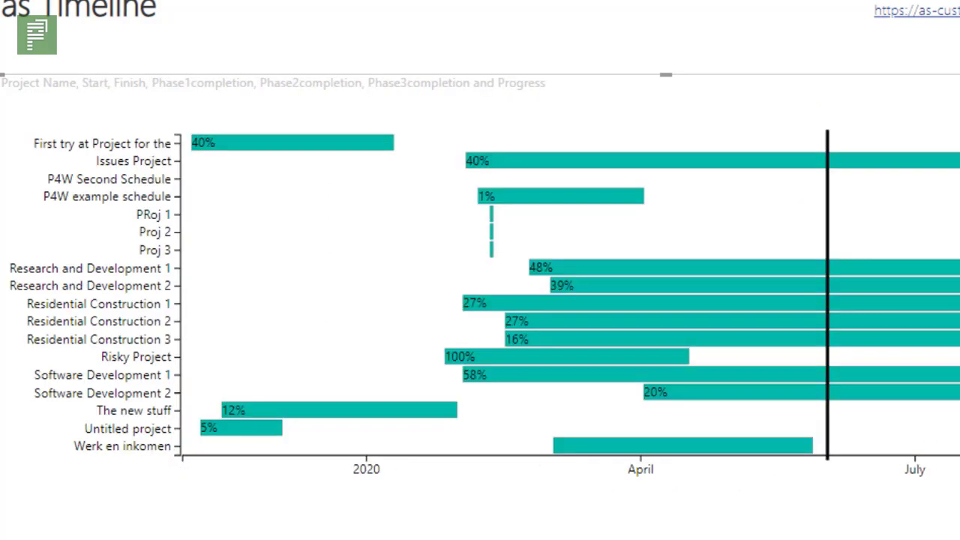
mouse_move(472, 309)
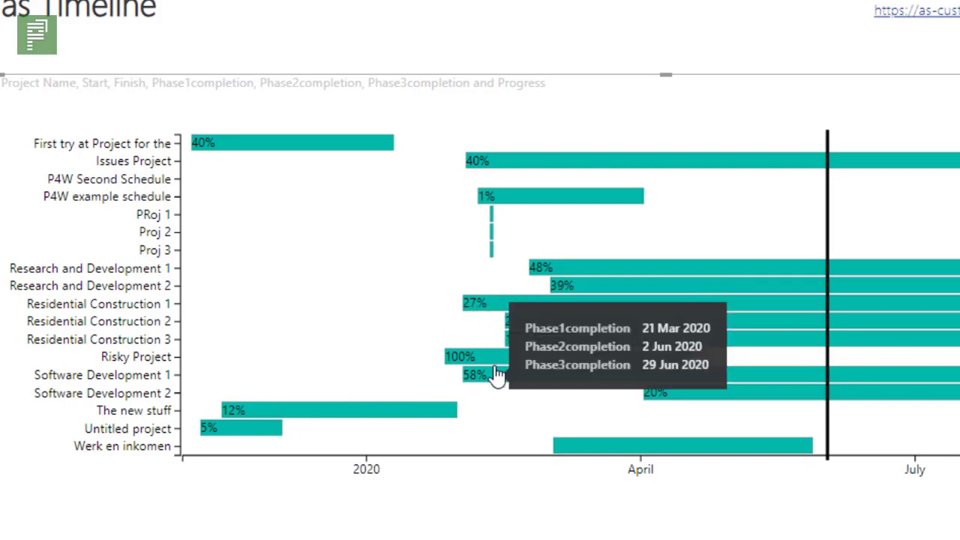
mouse_move(669, 400)
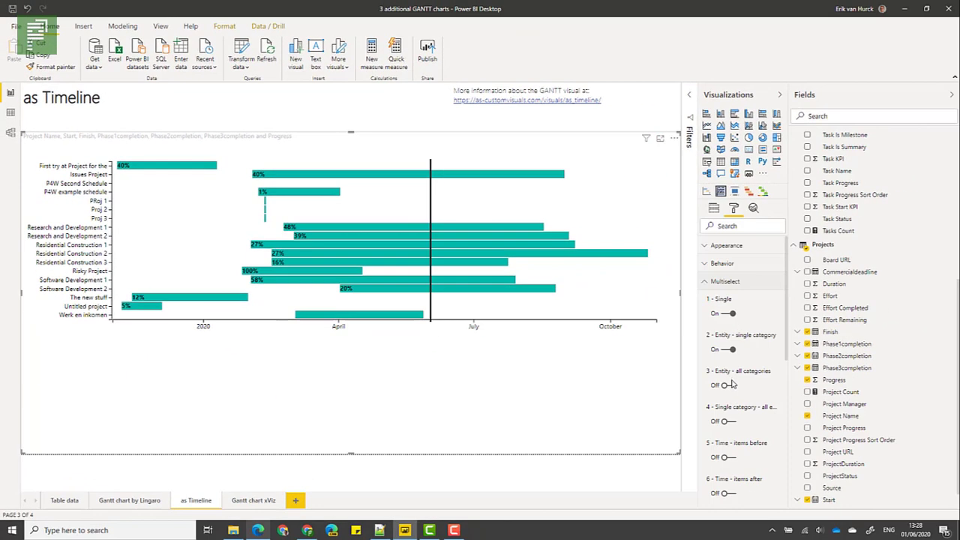
Try hiding the today bar in the visual's Behavior settings and restore it.
left_click(725, 281)
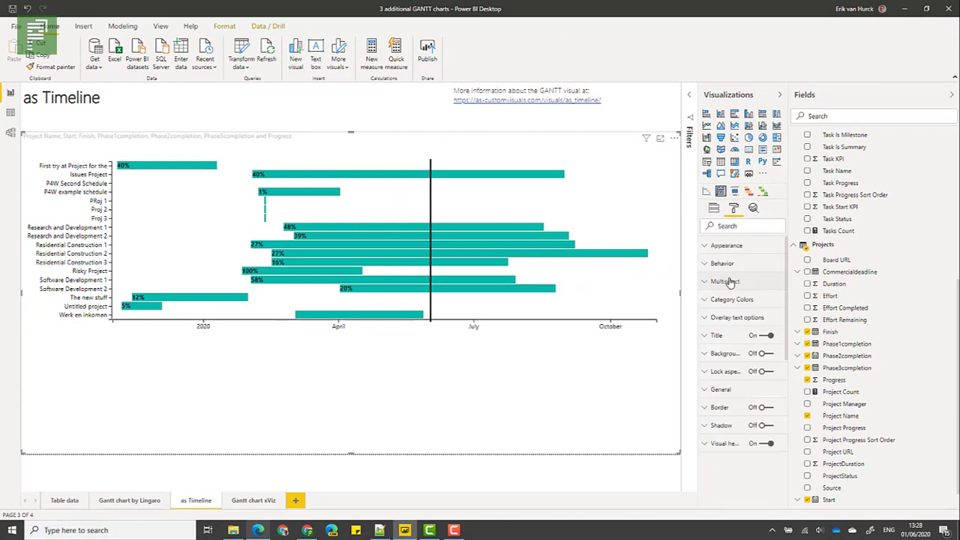
left_click(727, 266)
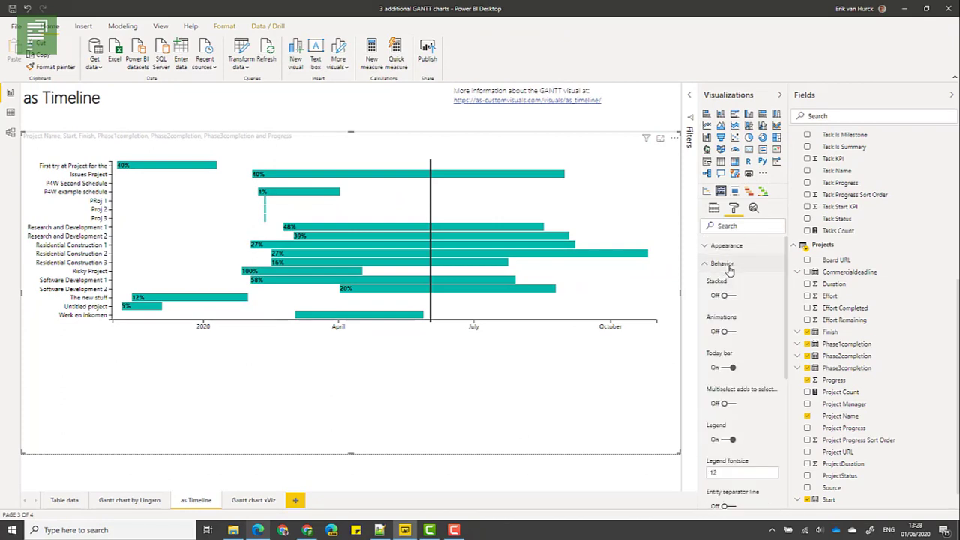
left_click(727, 369)
left_click(727, 369)
Turn on the entity separator line between the project rows and set its color to light grey.
scroll(727, 406, "down", 2)
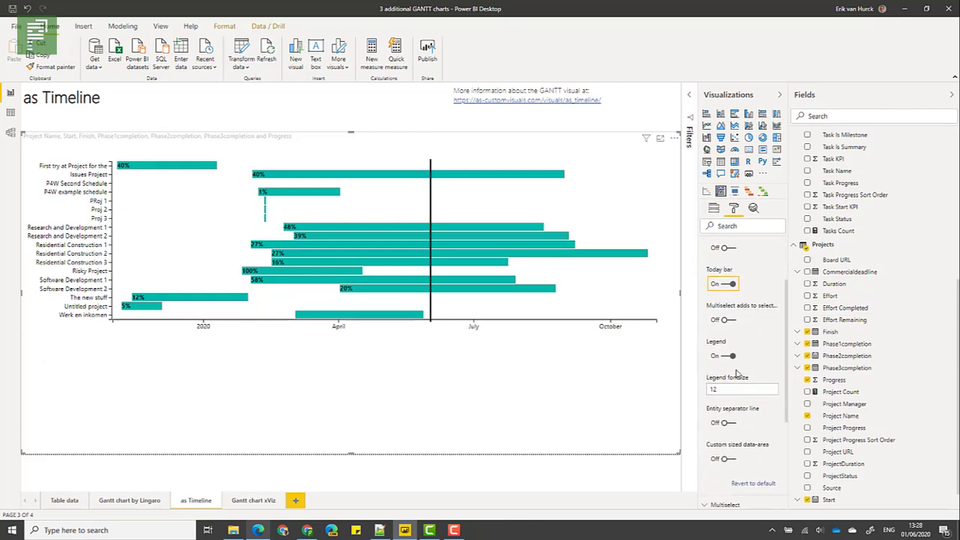
scroll(718, 367, "up", 2)
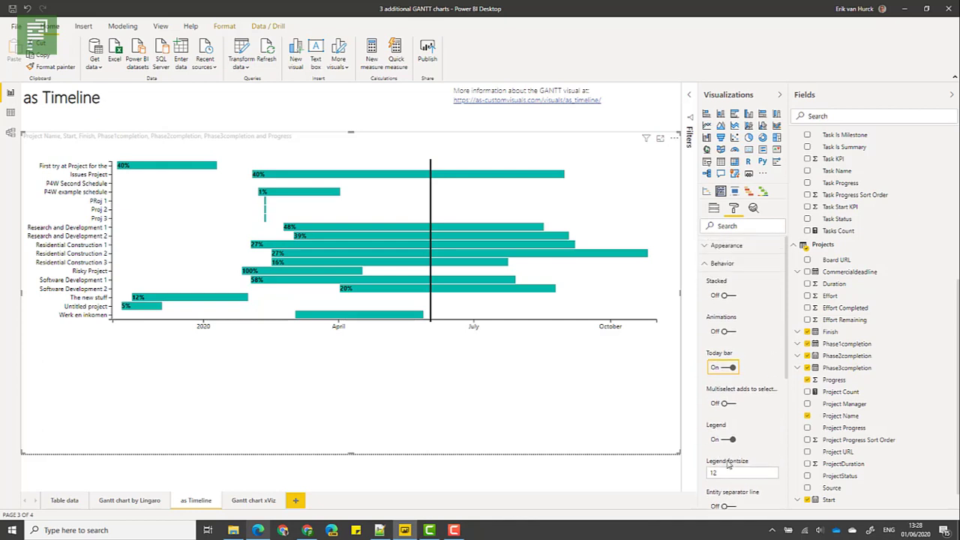
scroll(727, 454, "down", 2)
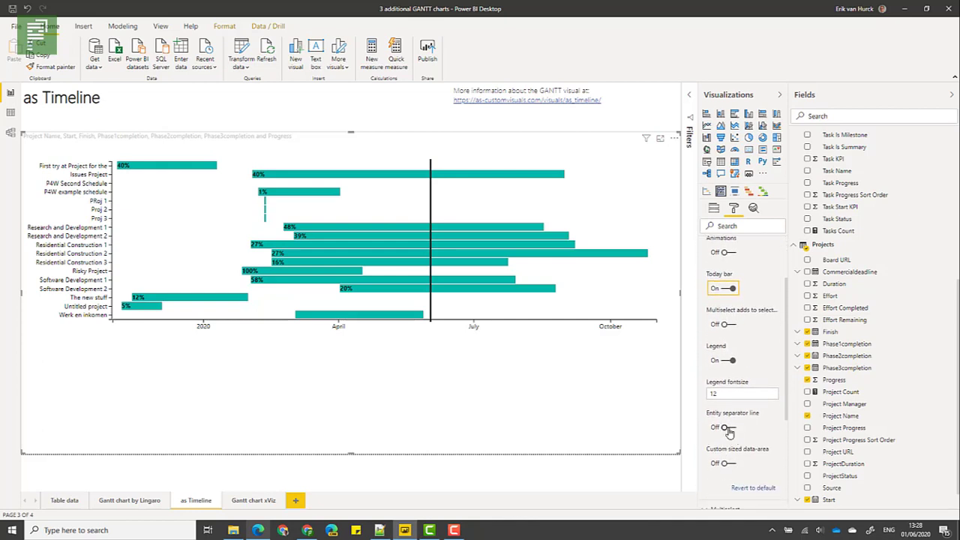
left_click(727, 427)
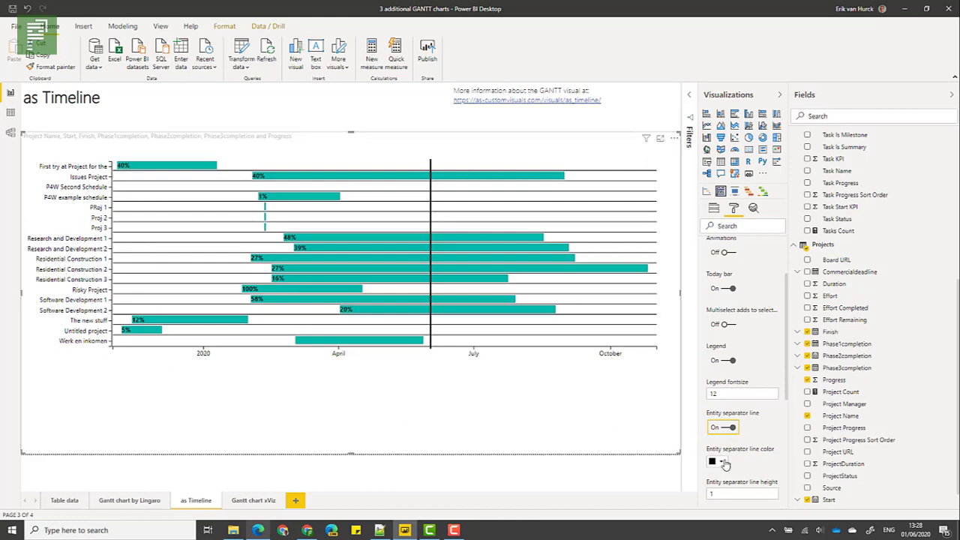
left_click(721, 462)
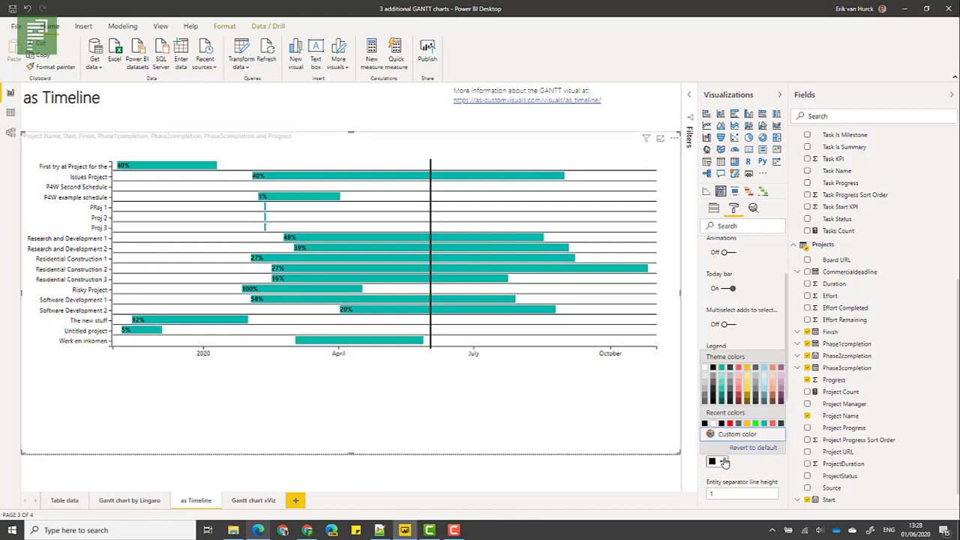
left_click(706, 384)
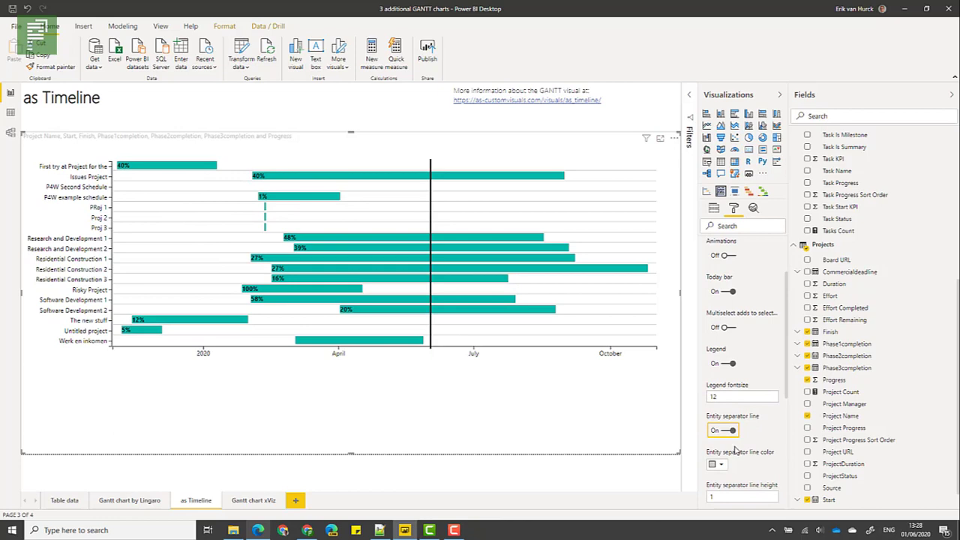
Review the visual's remaining Behavior settings, its Category Colors and its Overlay text options for Progress.
scroll(739, 467, "down", 2)
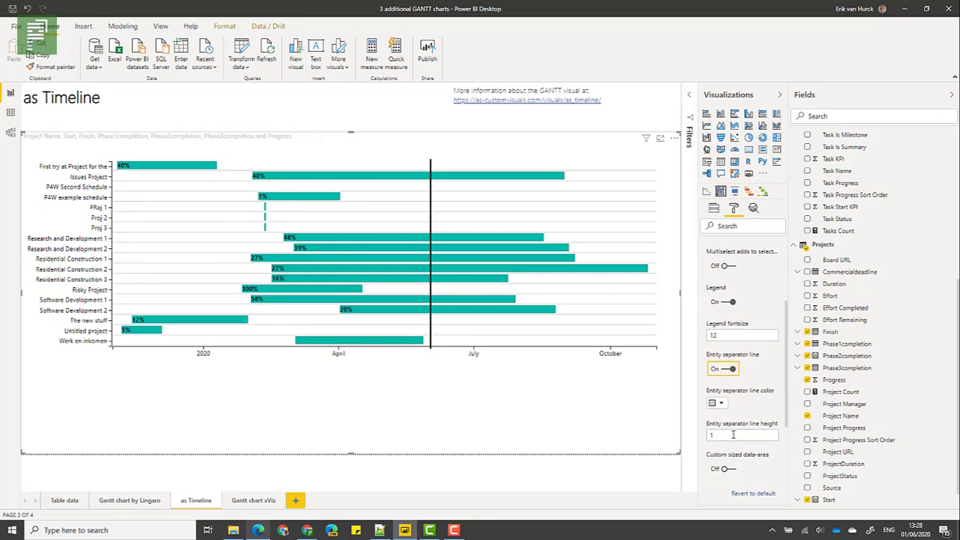
scroll(731, 379, "up", 4)
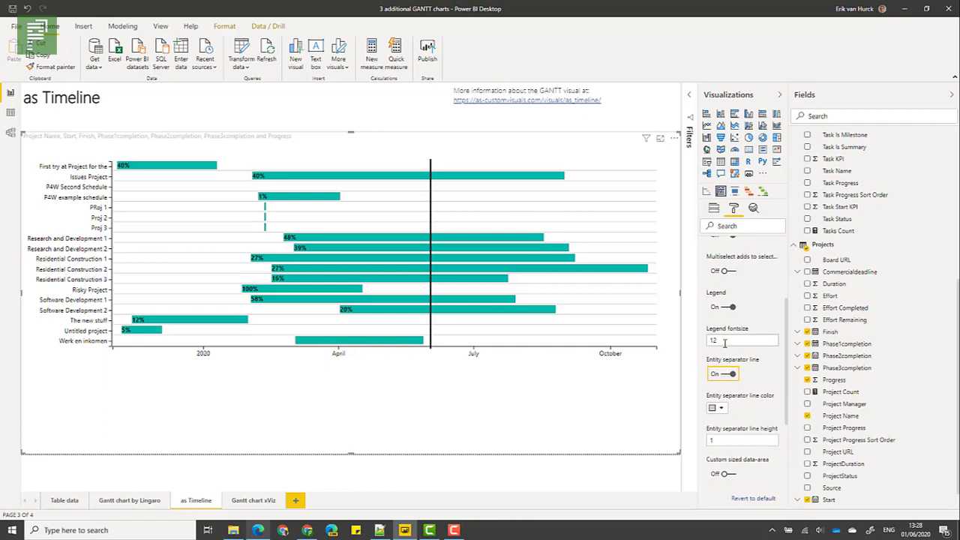
scroll(726, 375, "up", 1)
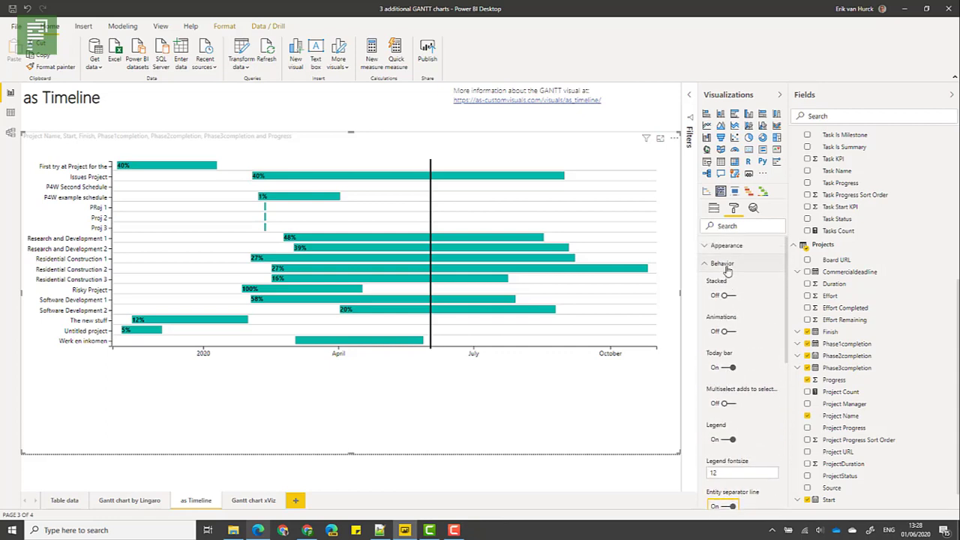
left_click(732, 260)
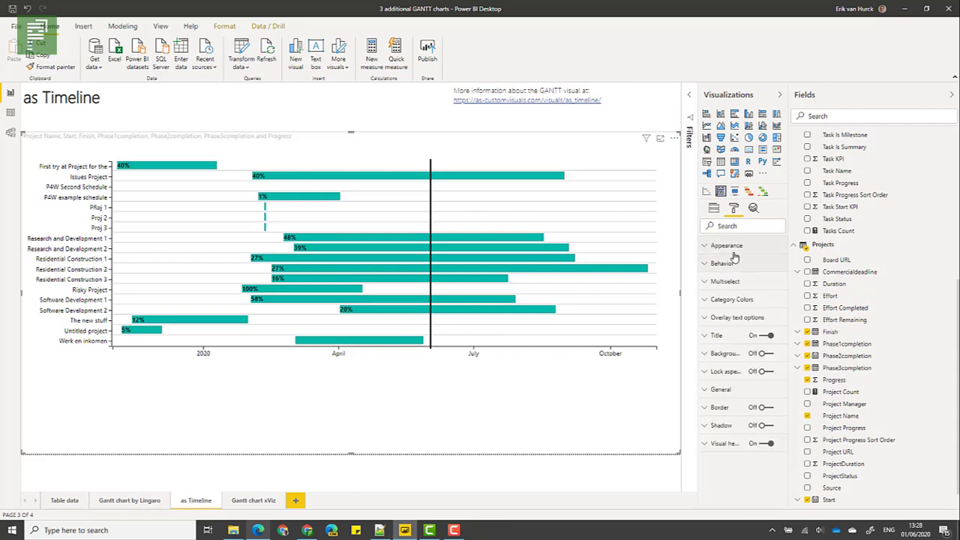
left_click(719, 301)
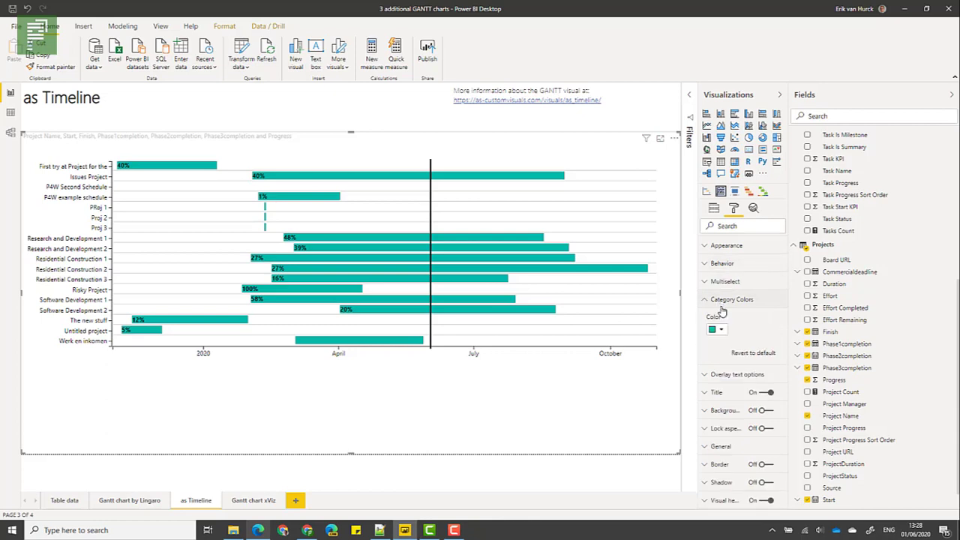
left_click(721, 303)
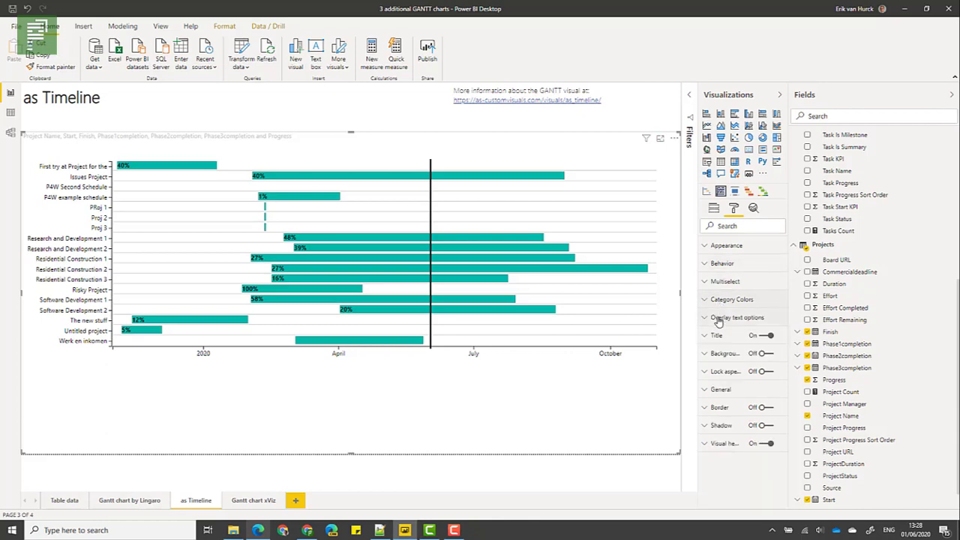
left_click(721, 317)
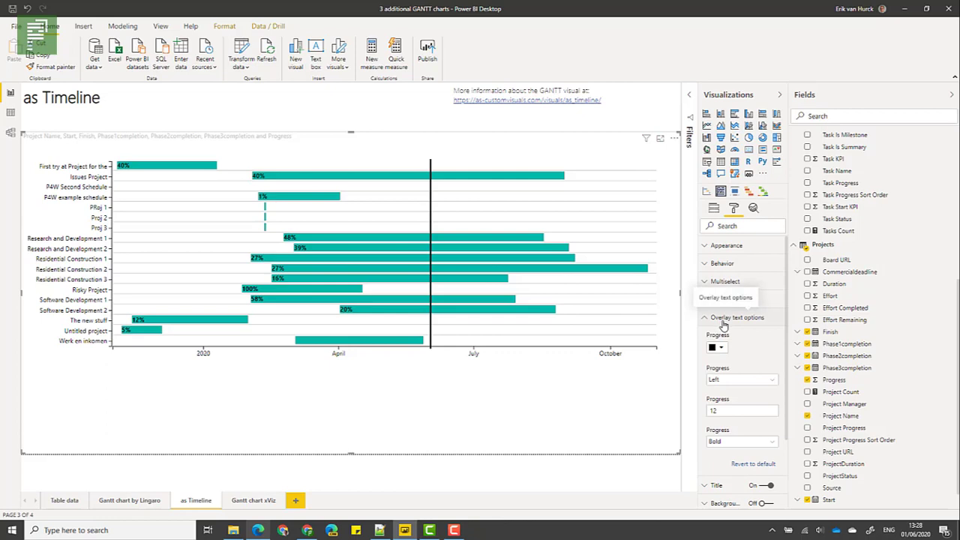
left_click(722, 323)
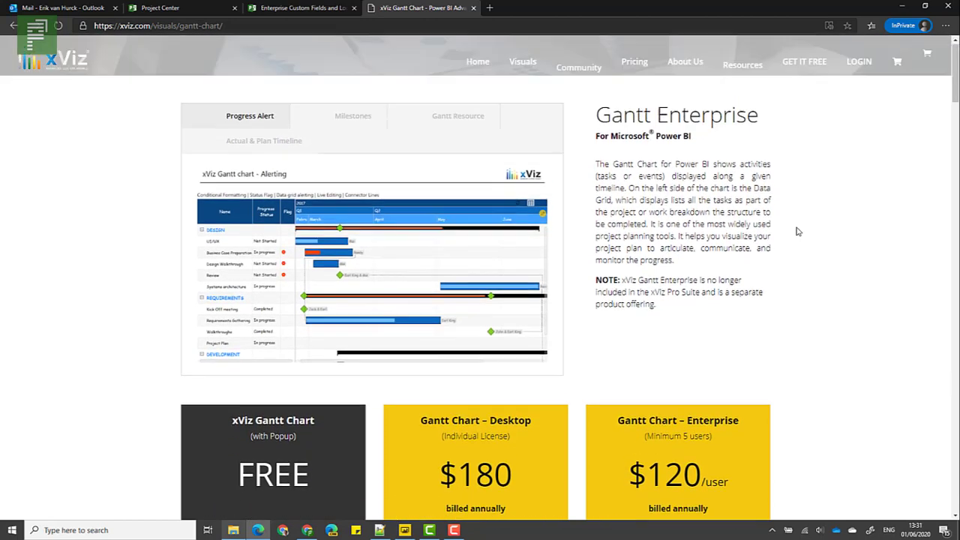
Switch to the xViz website in the browser and look through its home page.
left_click(484, 64)
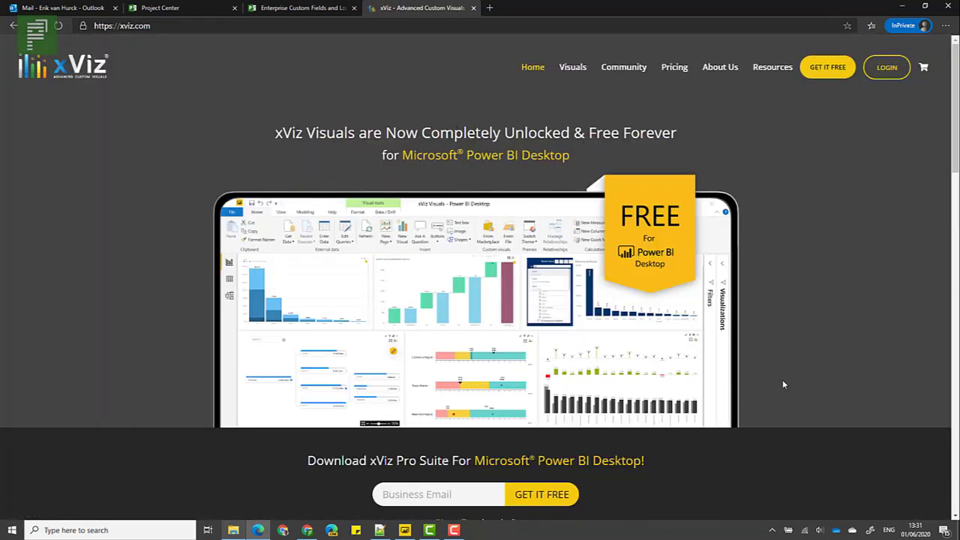
scroll(788, 367, "down", 15)
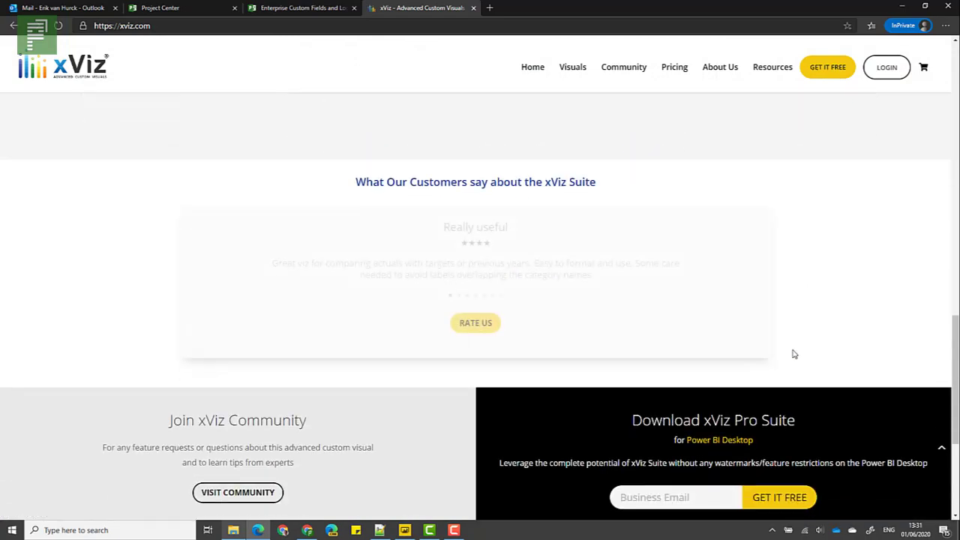
scroll(793, 351, "down", 3)
scroll(780, 345, "up", 10)
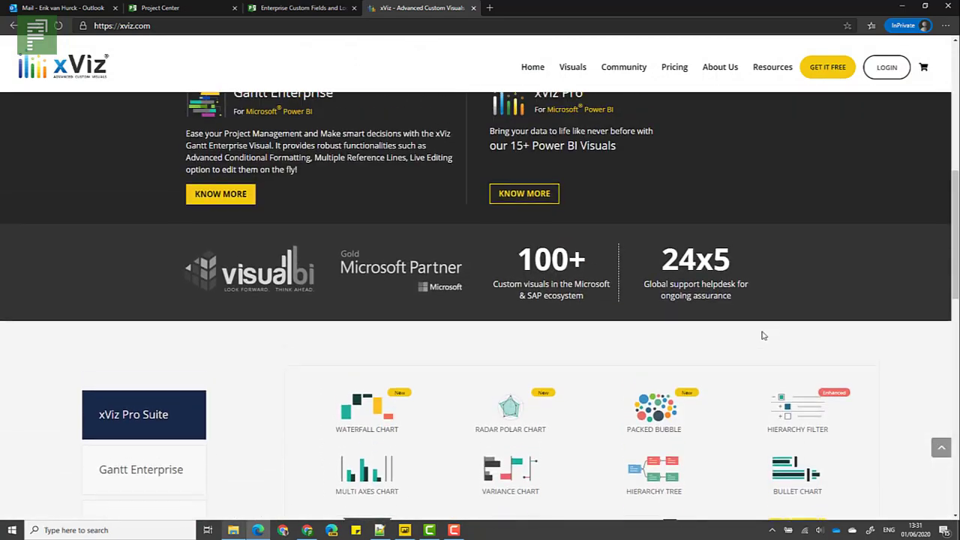
scroll(763, 335, "up", 10)
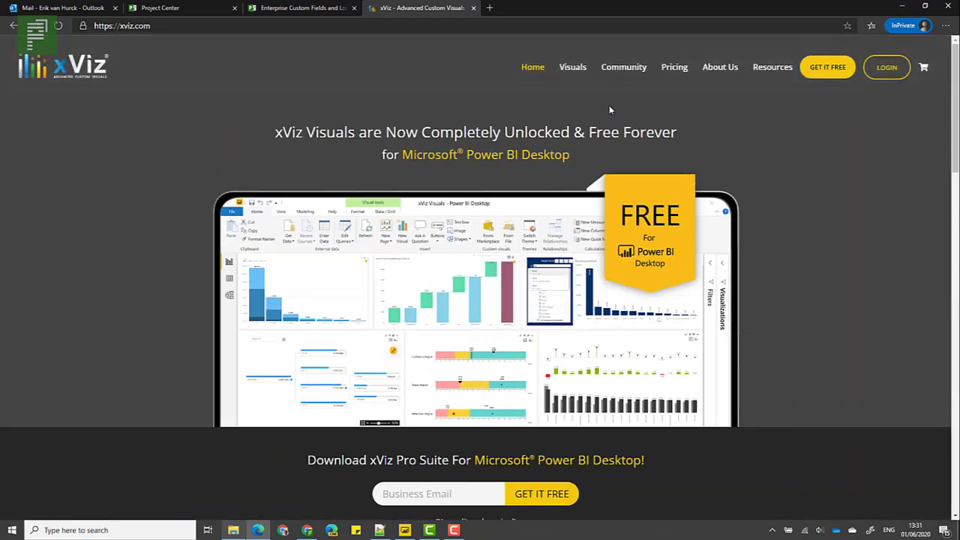
Open the Gantt Enterprise page among the xViz visuals and read its free, Desktop and Enterprise pricing plans.
mouse_move(578, 75)
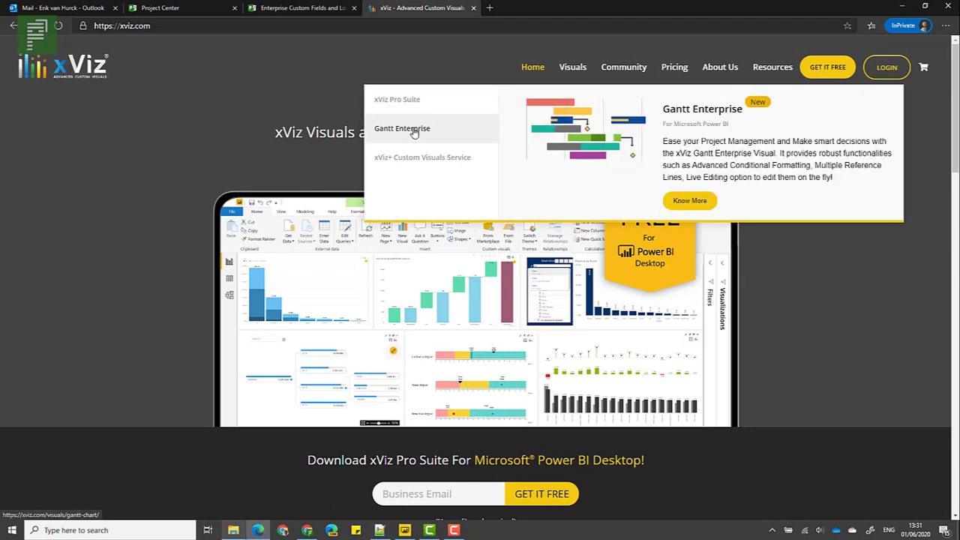
mouse_move(422, 156)
mouse_move(424, 135)
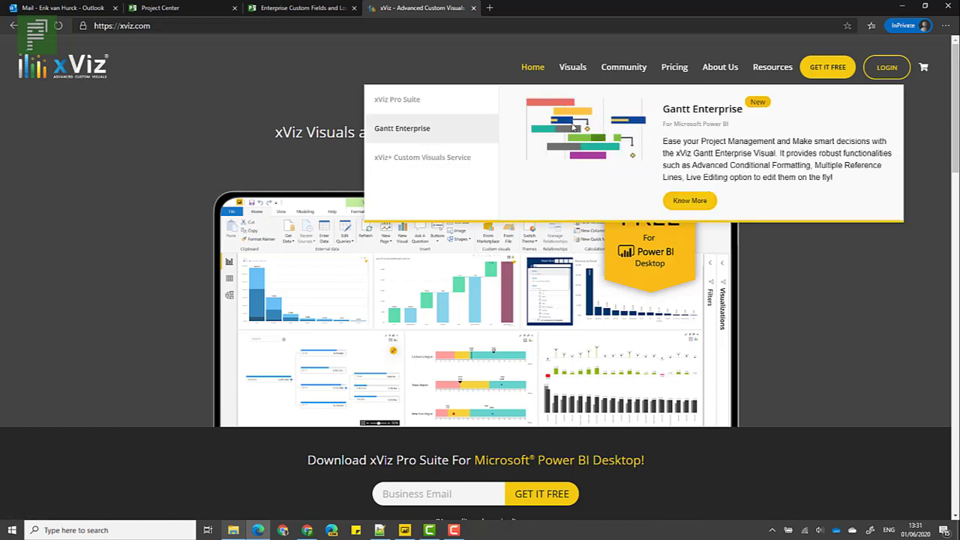
left_click(385, 129)
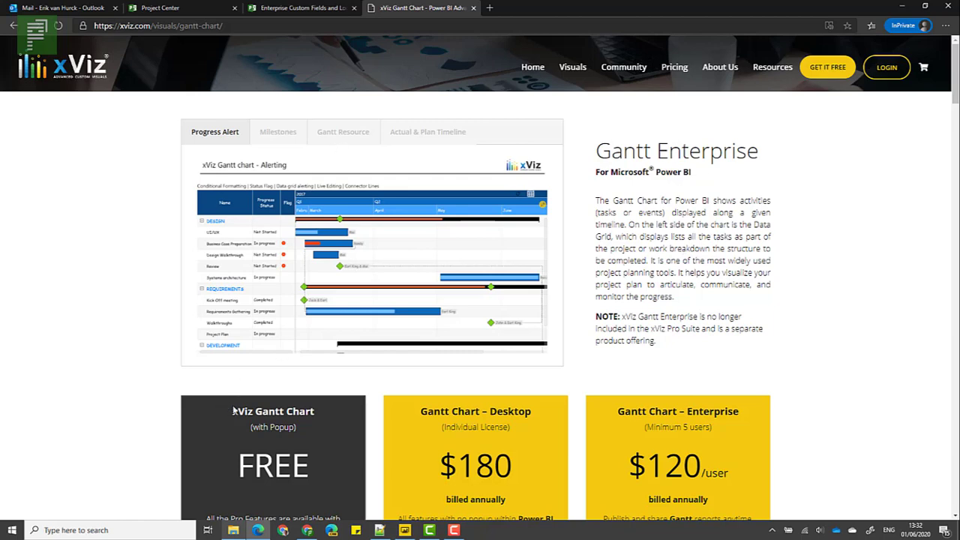
left_click_drag(315, 411, 291, 428)
scroll(287, 395, "down", 2)
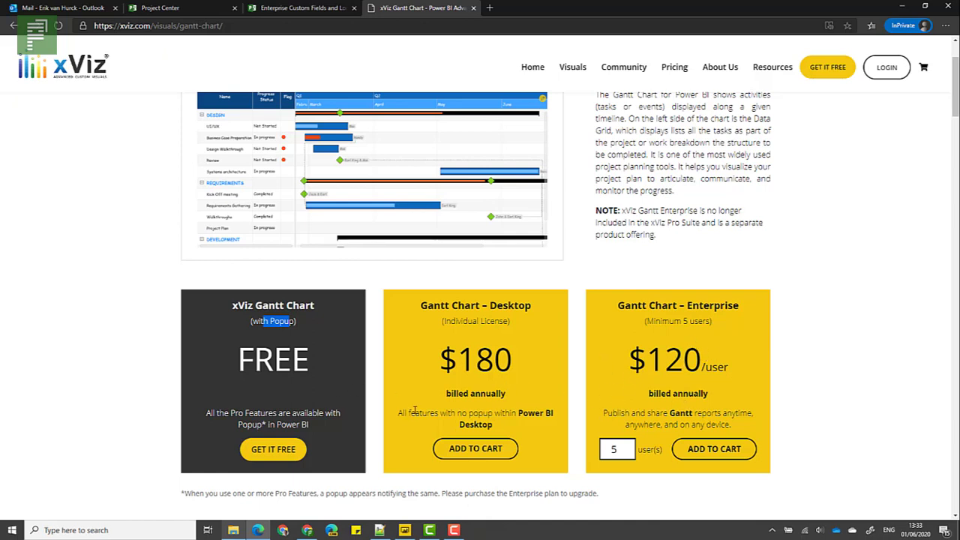
Read the rest of the Gantt Enterprise page: volume licensing tiers, features, getting-started video and related blogs.
scroll(442, 390, "down", 1)
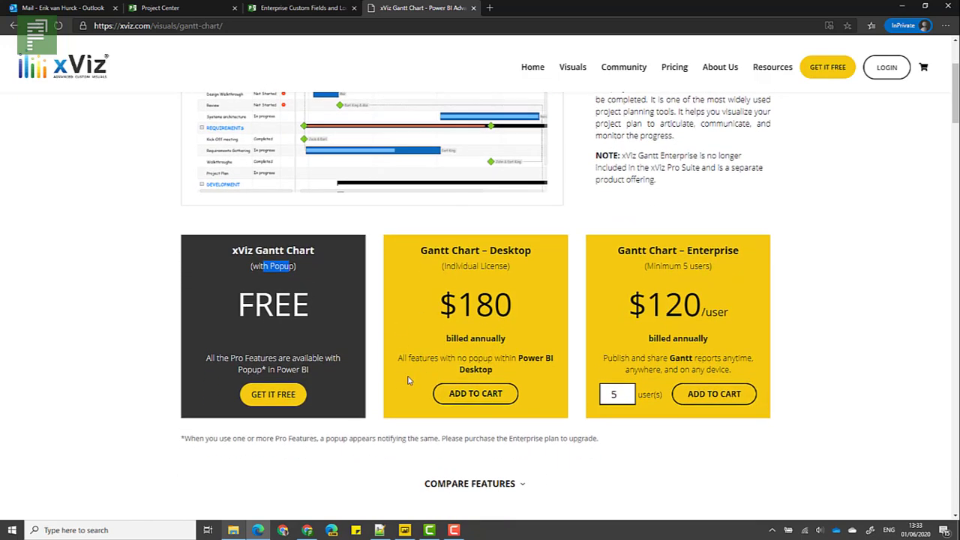
scroll(401, 387, "down", 3)
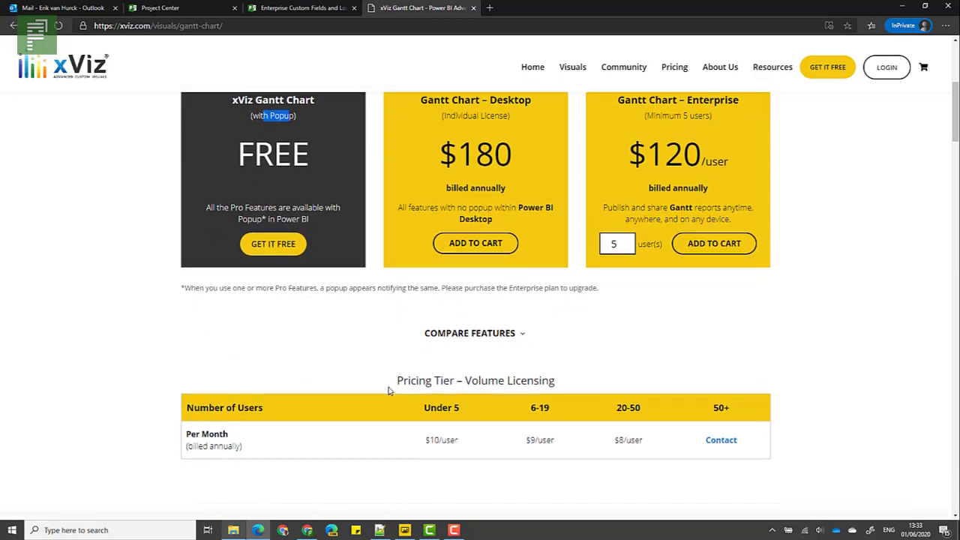
scroll(388, 390, "down", 4)
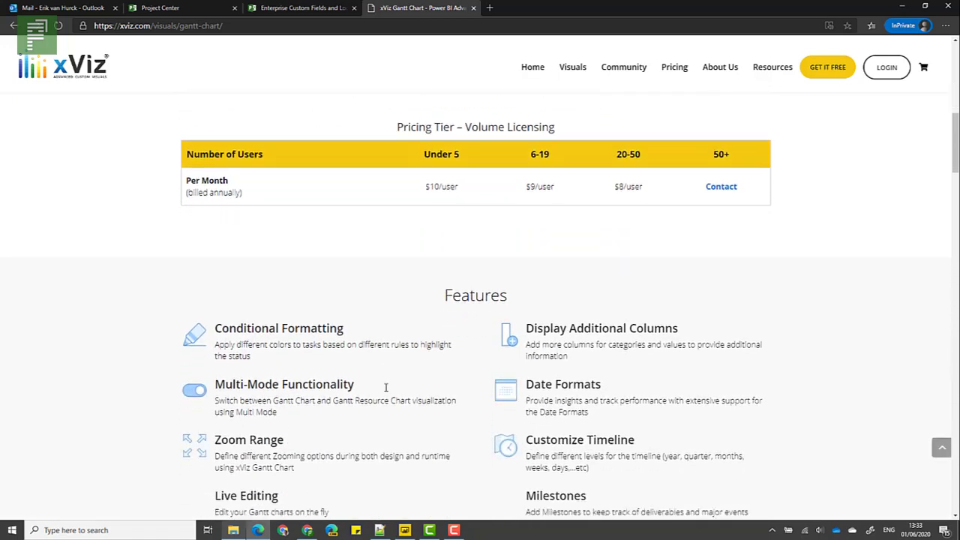
scroll(386, 387, "down", 3)
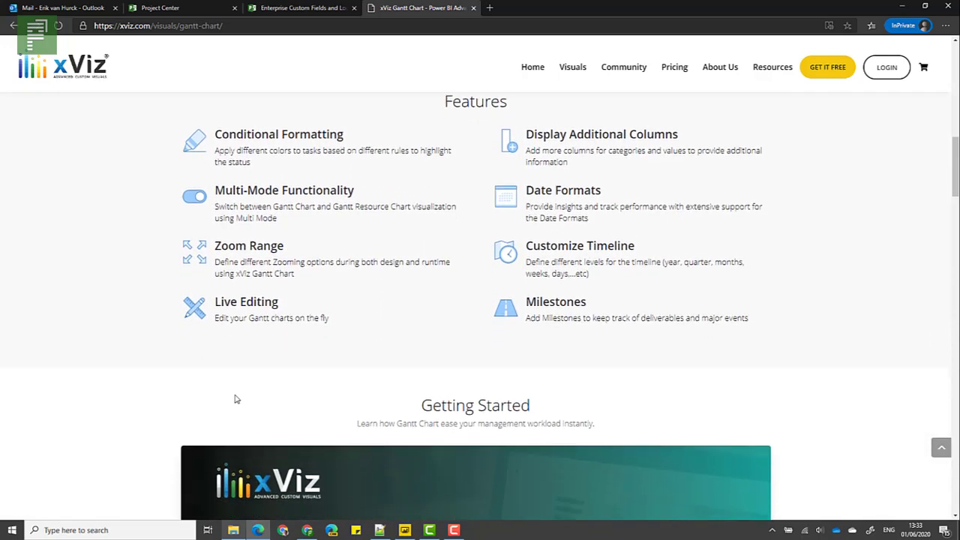
scroll(120, 395, "down", 3)
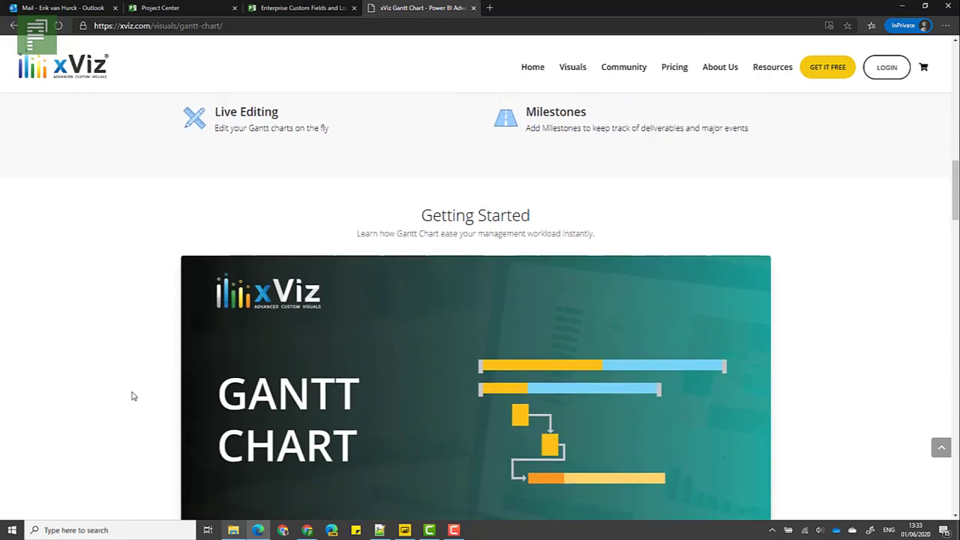
scroll(131, 395, "down", 3)
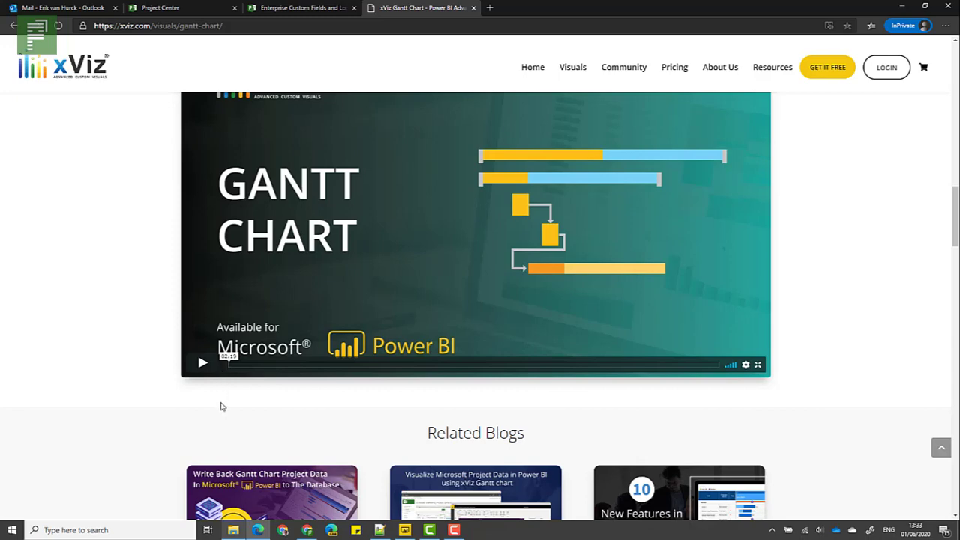
scroll(220, 406, "down", 3)
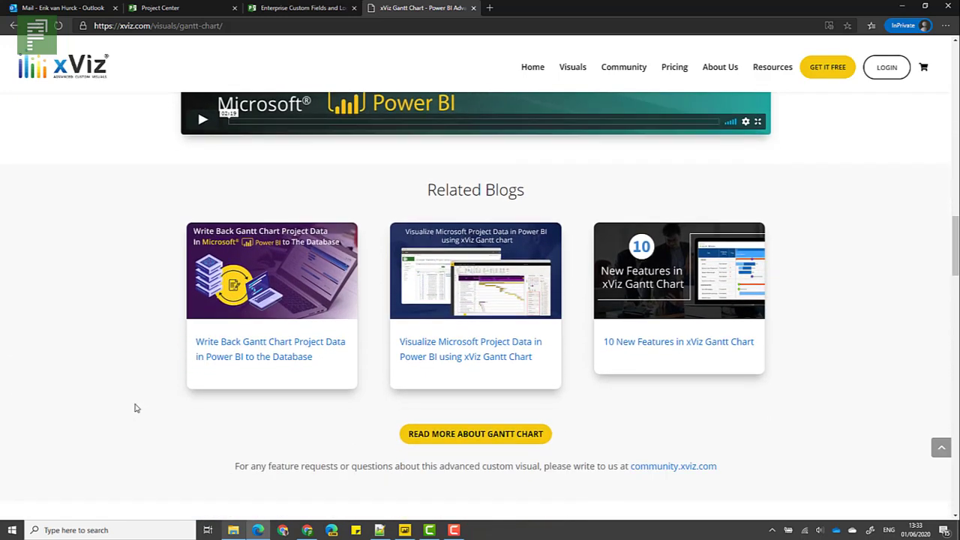
scroll(136, 408, "down", 2)
scroll(139, 406, "down", 2)
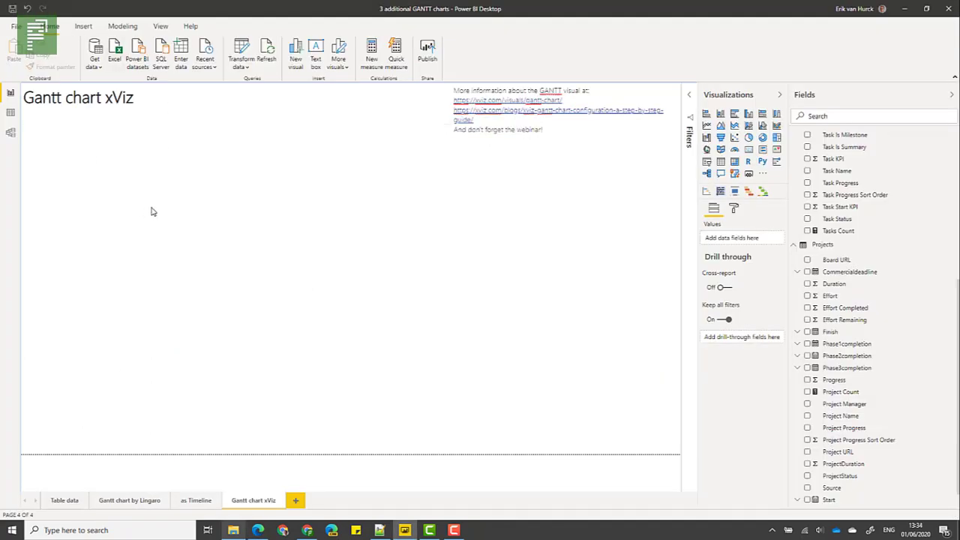
Add the xViz Gantt Chart Enterprise visual to the report page and stretch it upward towards the page title.
left_click(763, 192)
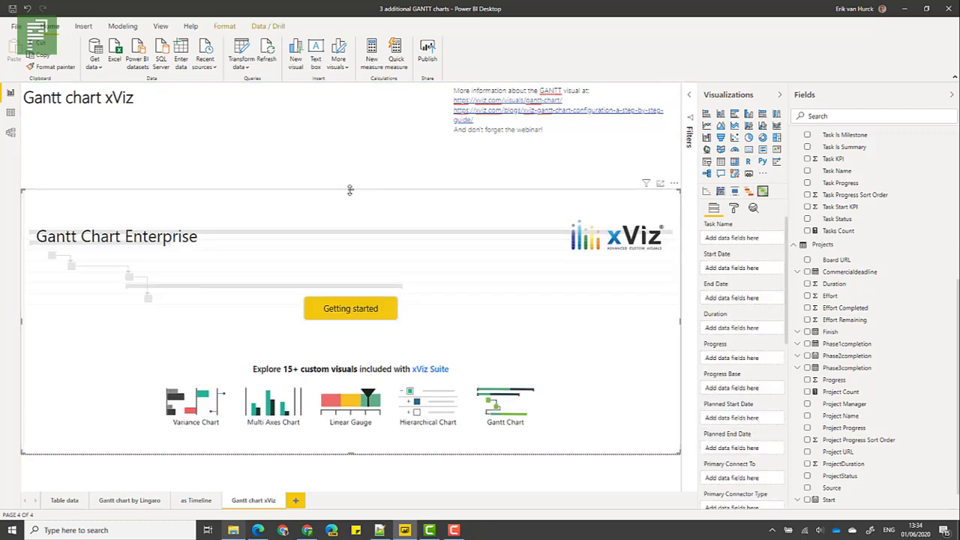
left_click_drag(350, 190, 310, 180)
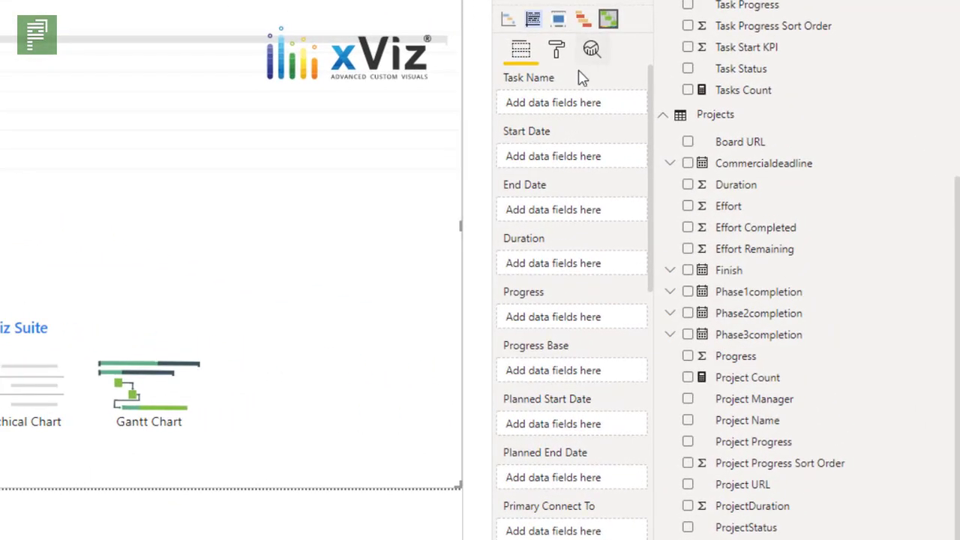
mouse_move(652, 85)
left_mouse_down()
mouse_move(637, 383)
mouse_move(655, 70)
left_mouse_up()
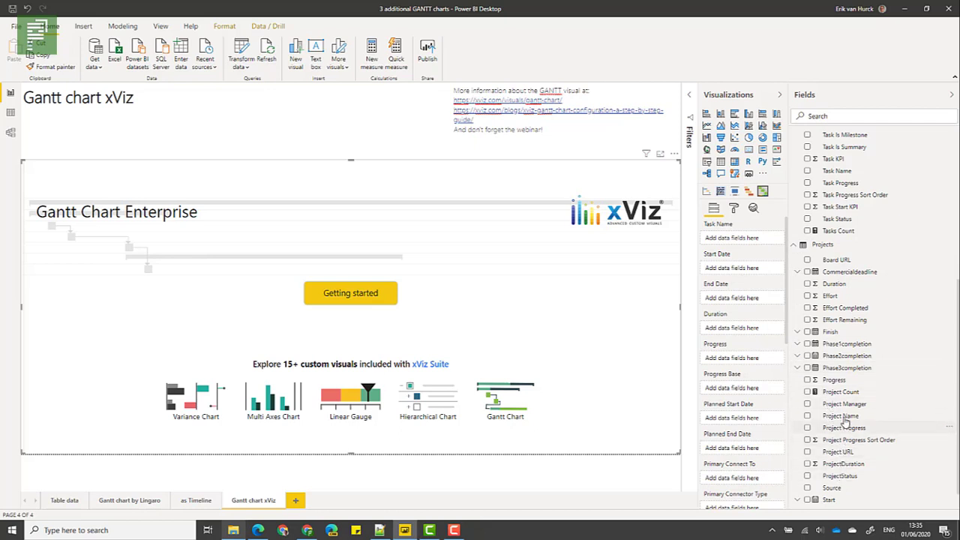
Assign the Projects fields to the visual: Project Name as Task Name, Start as Start Date, Finish as End Date and Progress as Progress.
left_click_drag(845, 421, 726, 241)
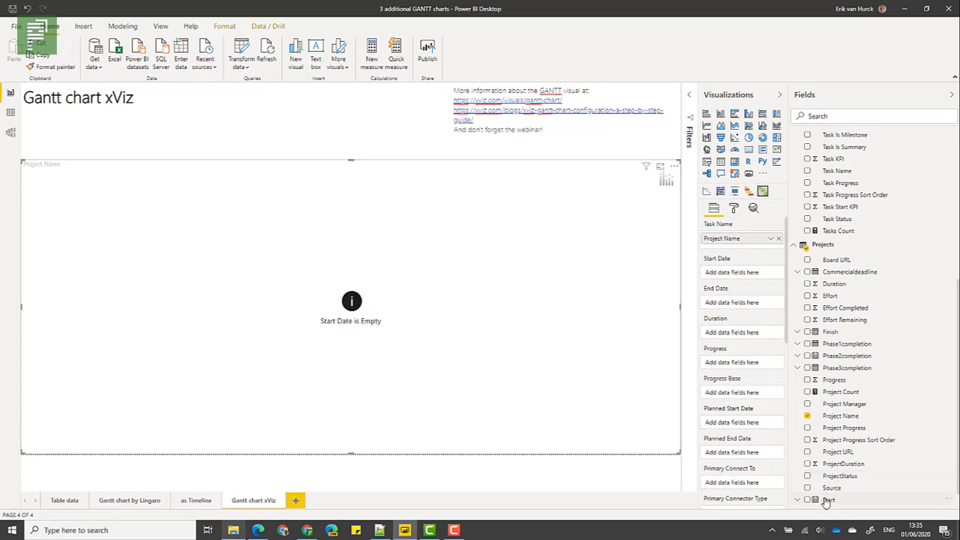
left_click_drag(826, 501, 740, 274)
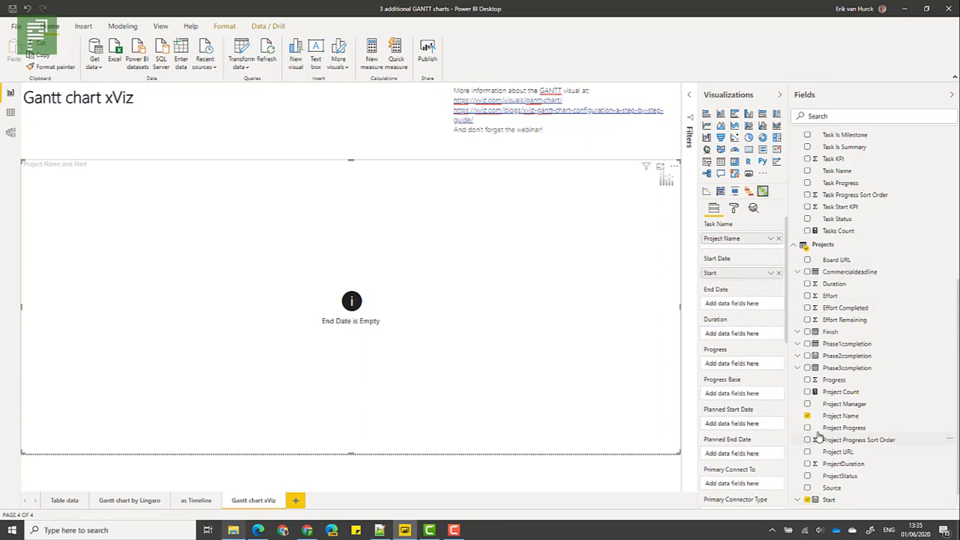
left_click_drag(830, 332, 741, 313)
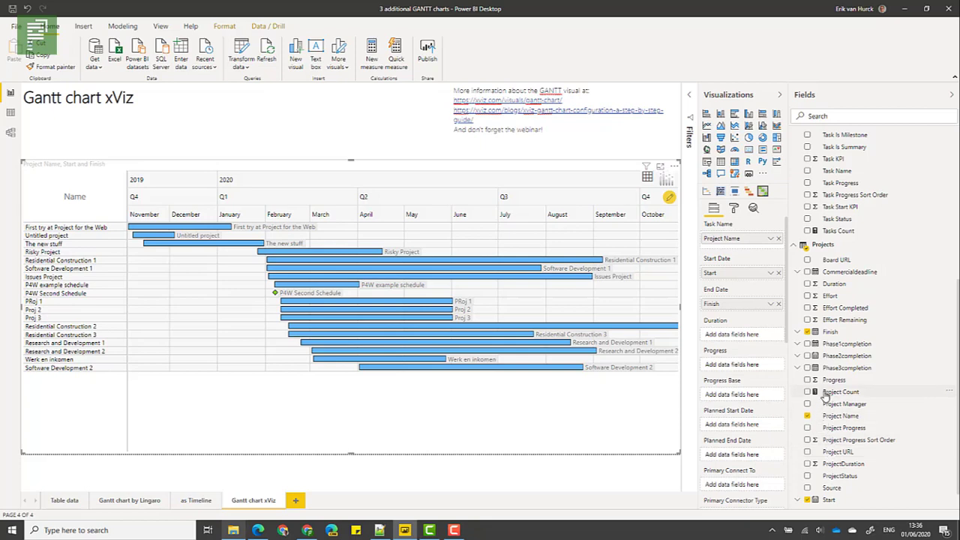
left_click_drag(834, 380, 765, 371)
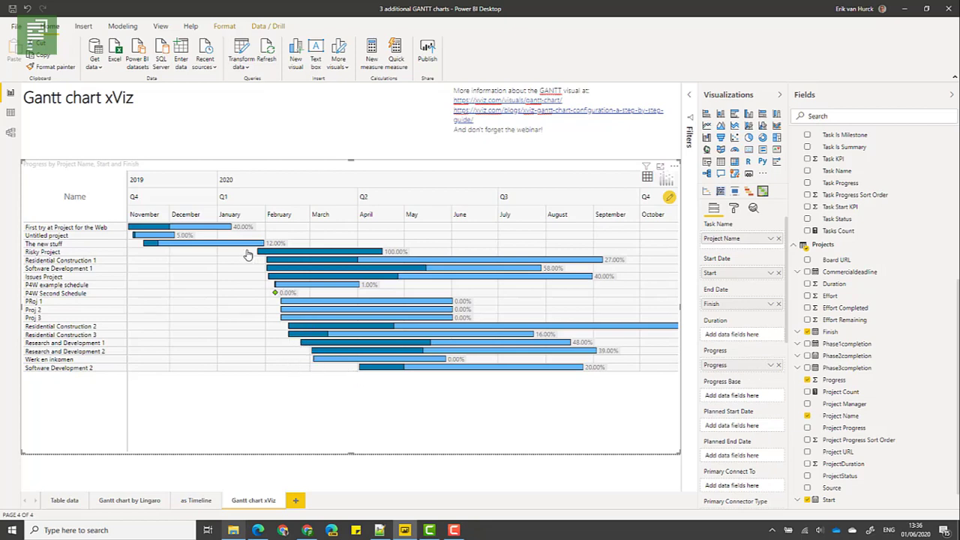
Look over the visual's formatting categories and set the Progress Bar Display in Chart Options to Bullet.
left_click(735, 208)
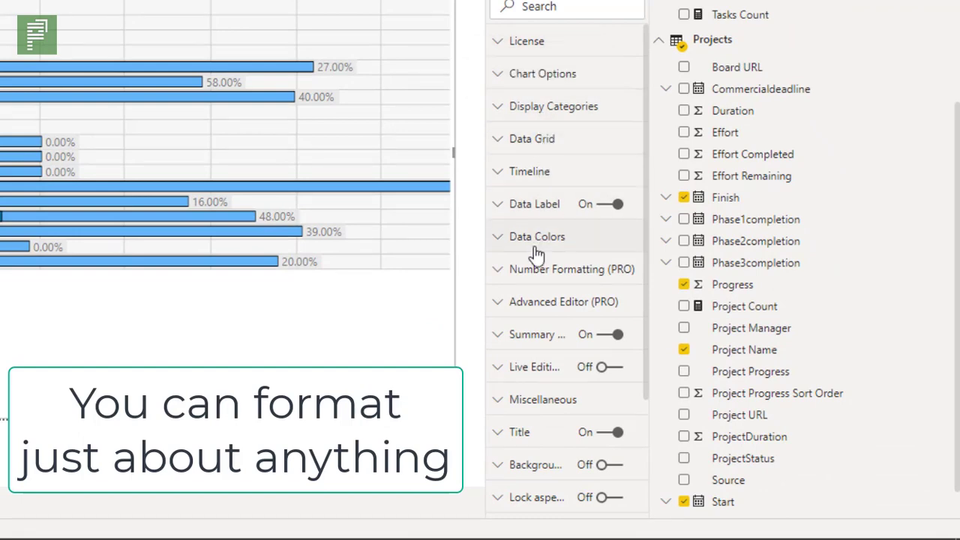
scroll(513, 332, "down", 3)
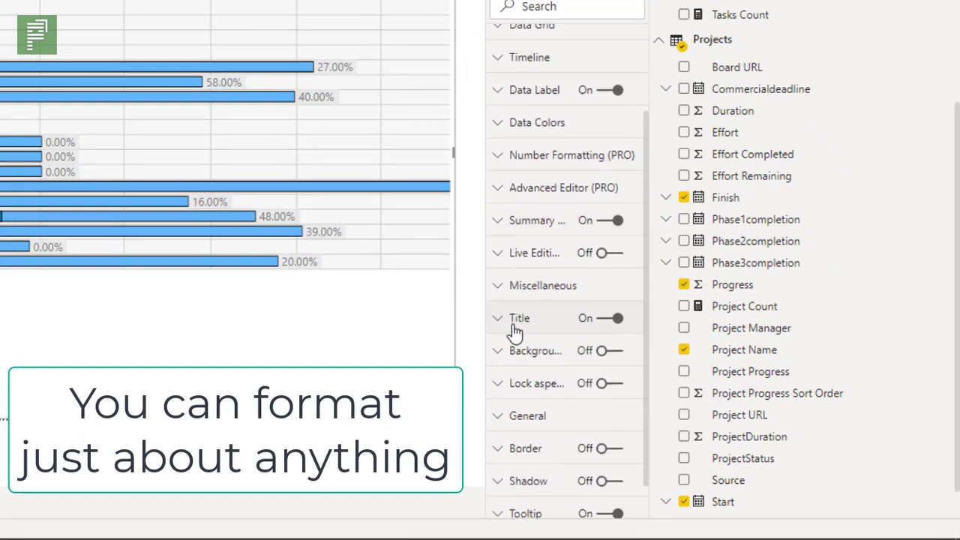
scroll(516, 349, "down", 1)
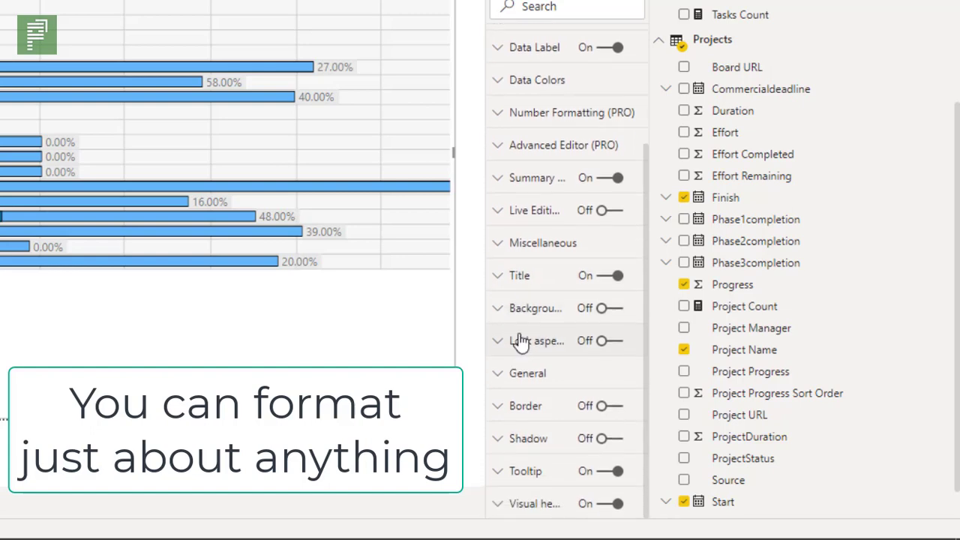
scroll(517, 337, "up", 3)
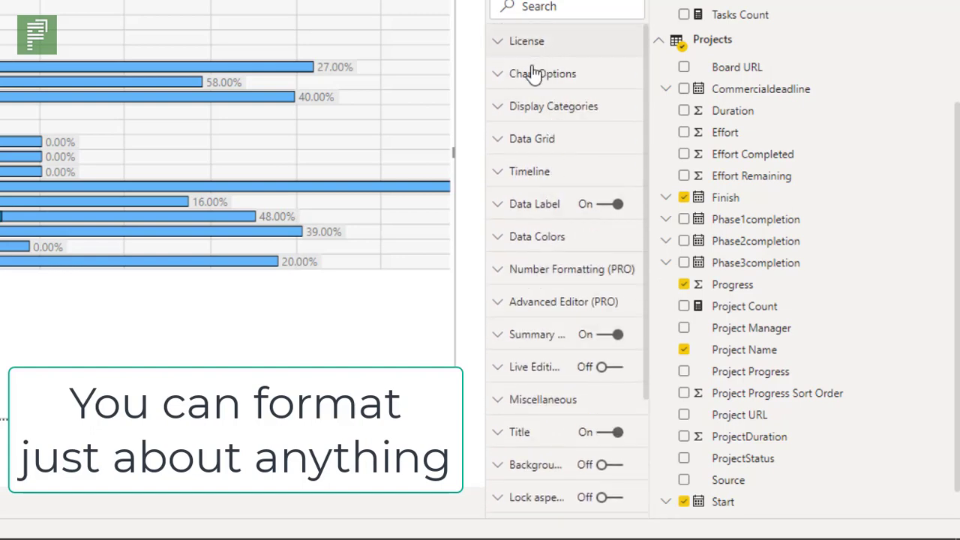
left_click(520, 84)
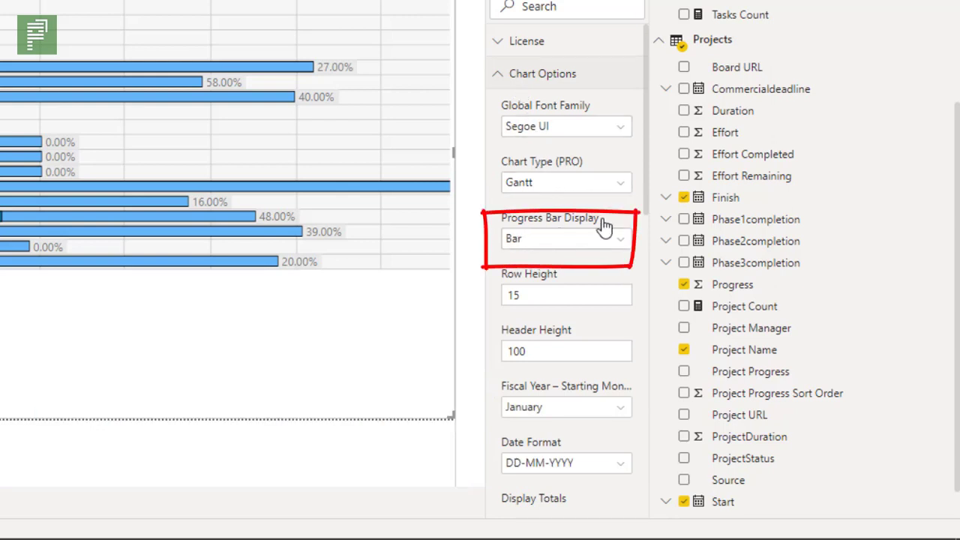
left_click(527, 253)
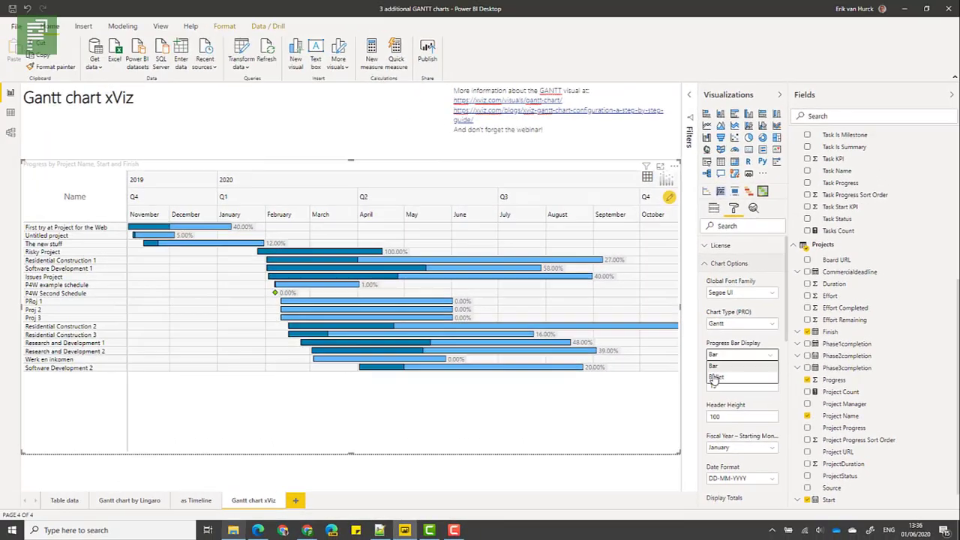
left_click(716, 378)
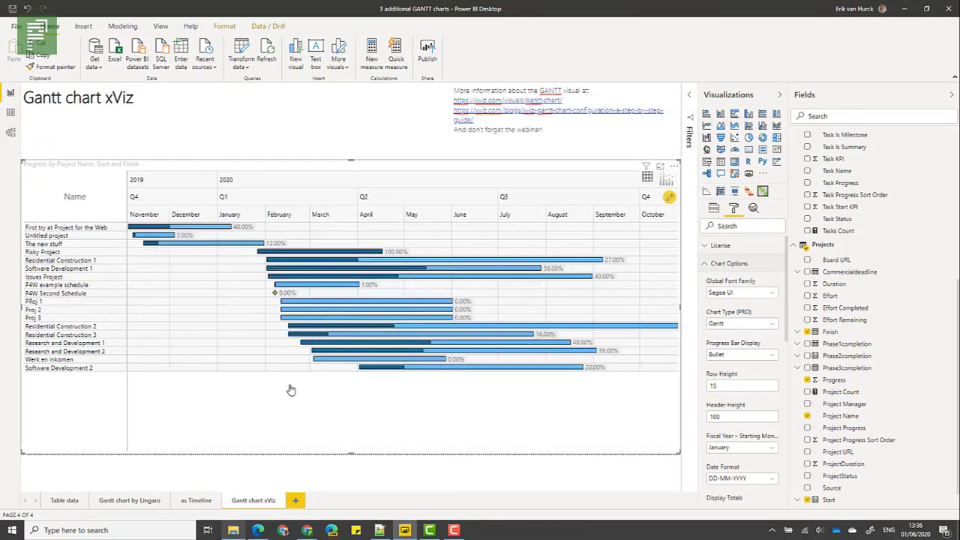
Switch to Project Center in the browser and compare the Gantt bars of the Summary view with the Tracking + Phases + Com deadline view.
left_click(256, 530)
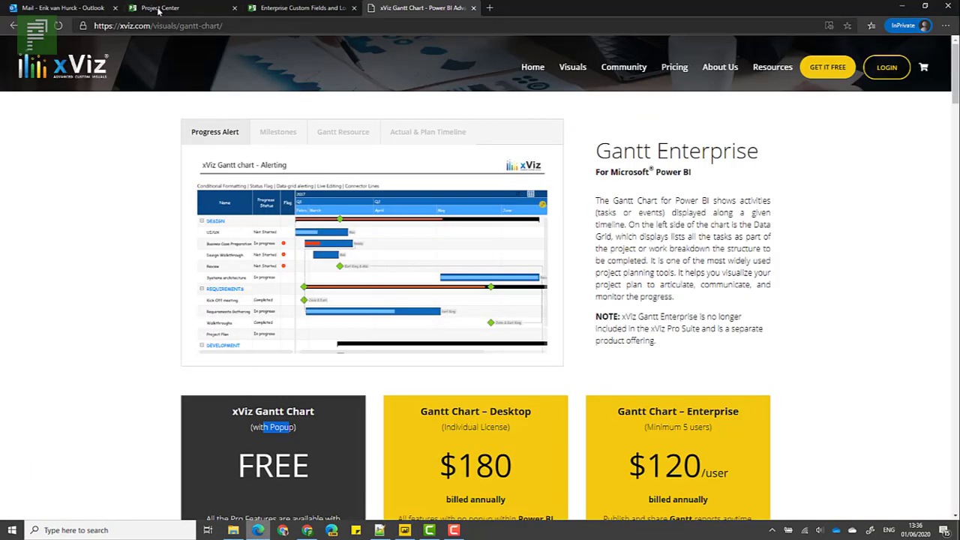
left_click(158, 9)
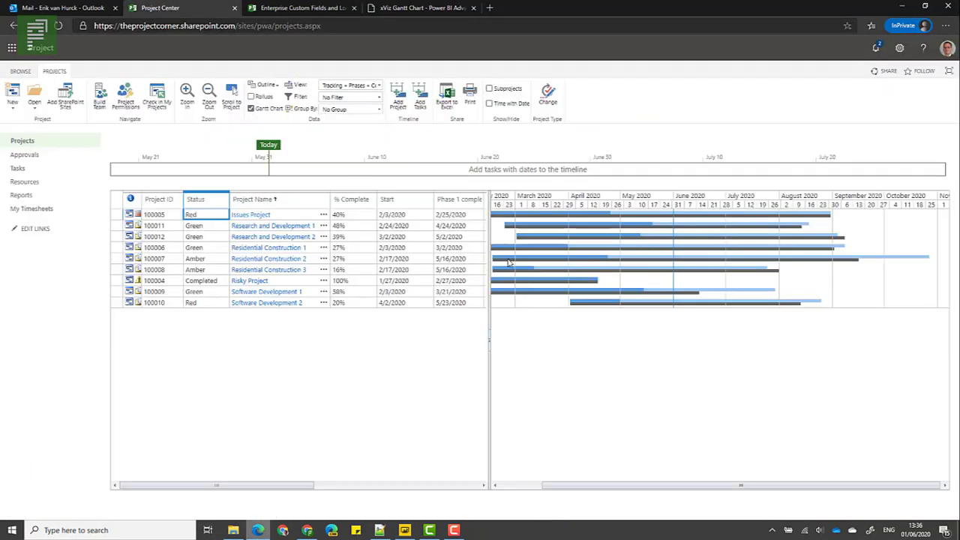
left_click(378, 86)
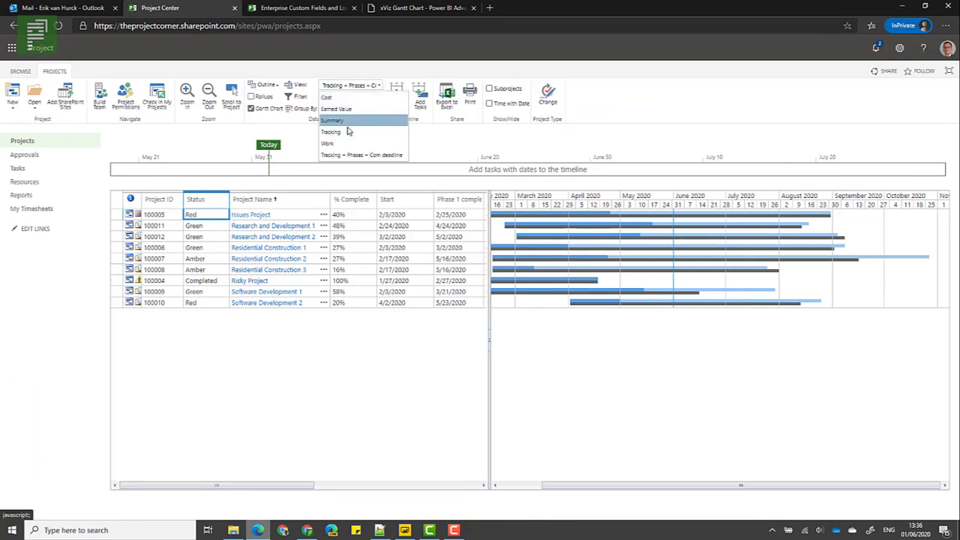
left_click(350, 121)
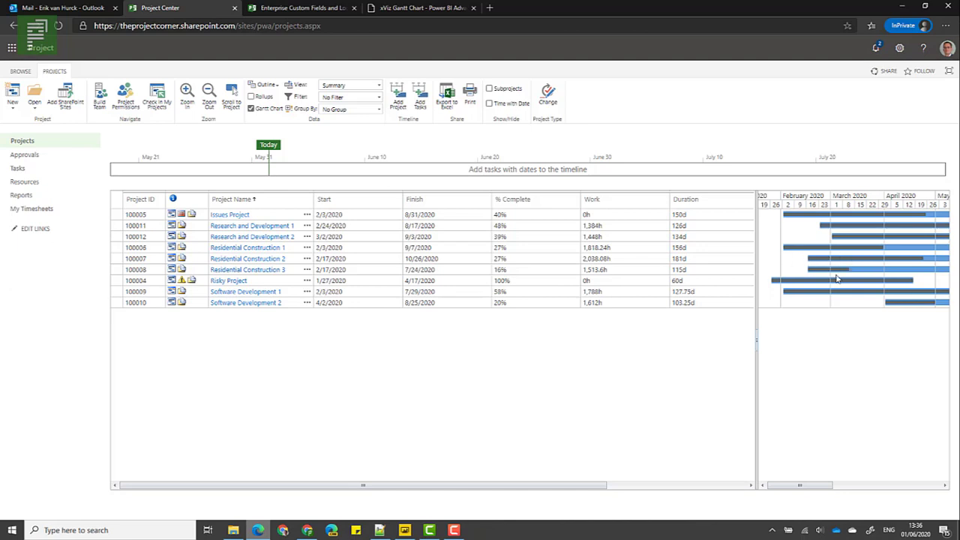
left_click(342, 88)
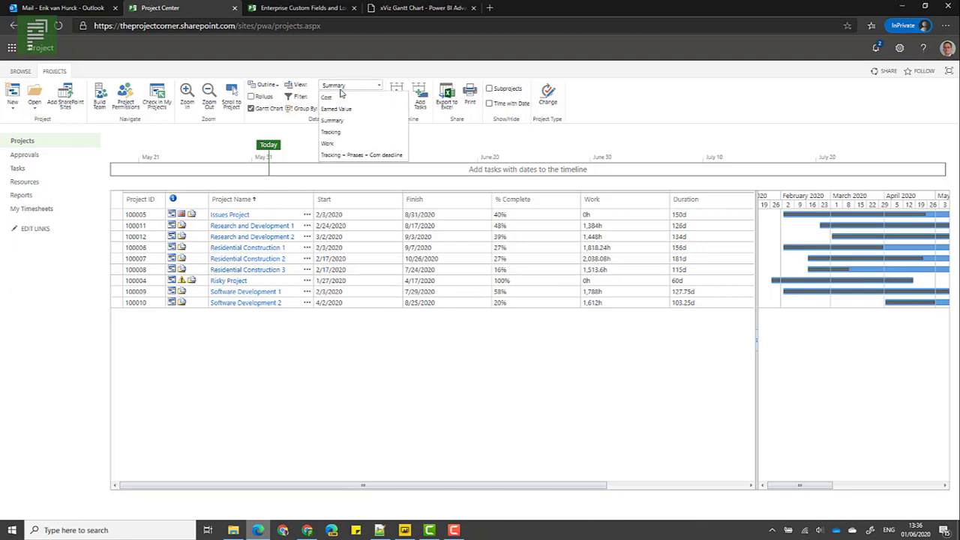
left_click(333, 155)
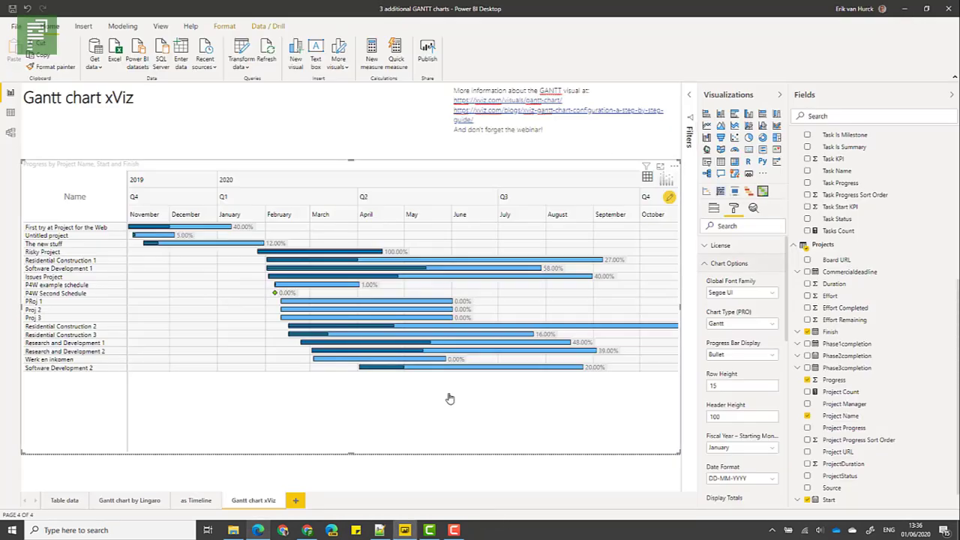
Examine the available Global Font Family and Chart Type choices in the xViz visual's Chart Options.
left_click(724, 295)
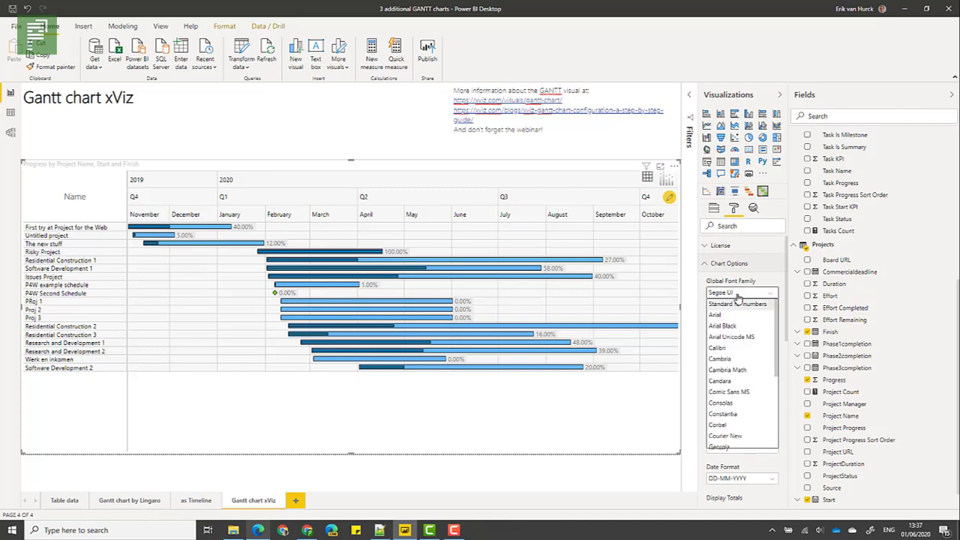
left_click(738, 298)
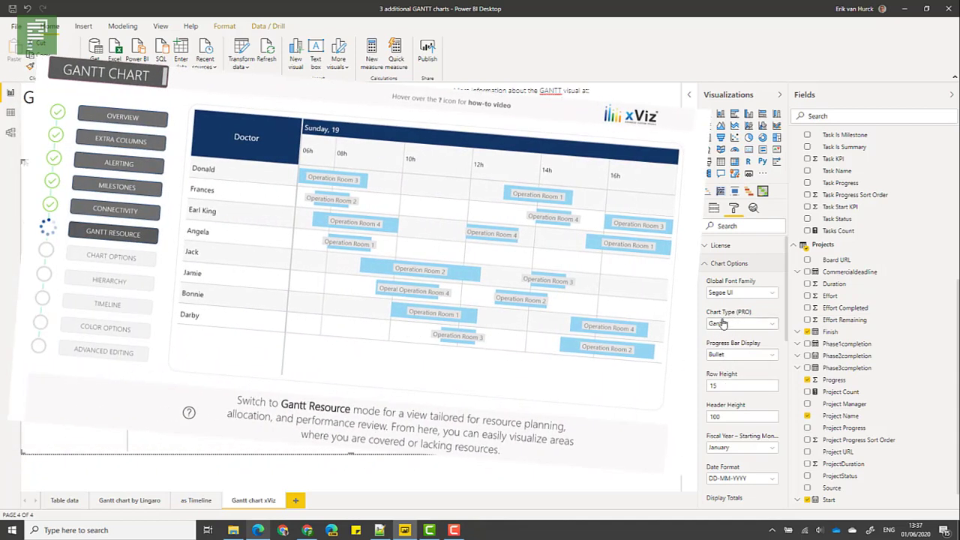
left_click(759, 324)
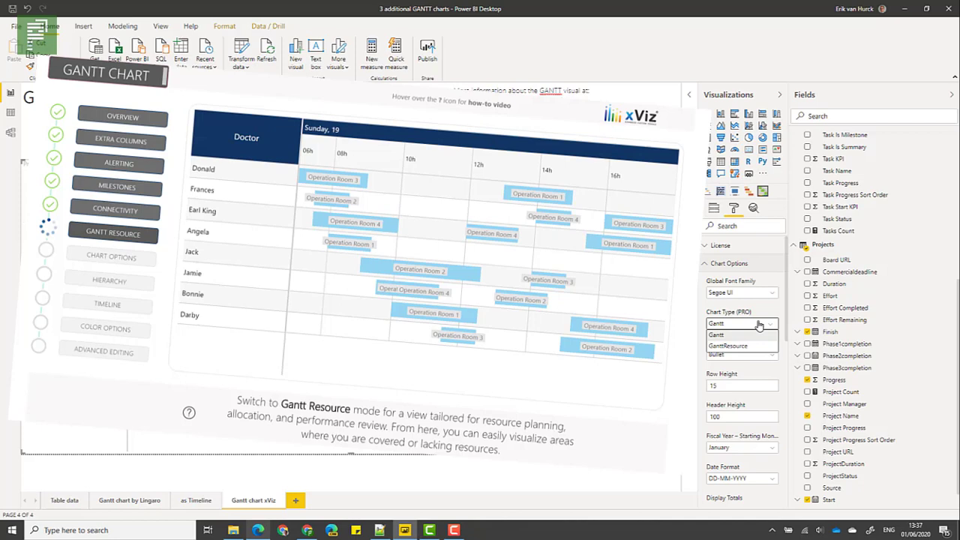
left_click(758, 325)
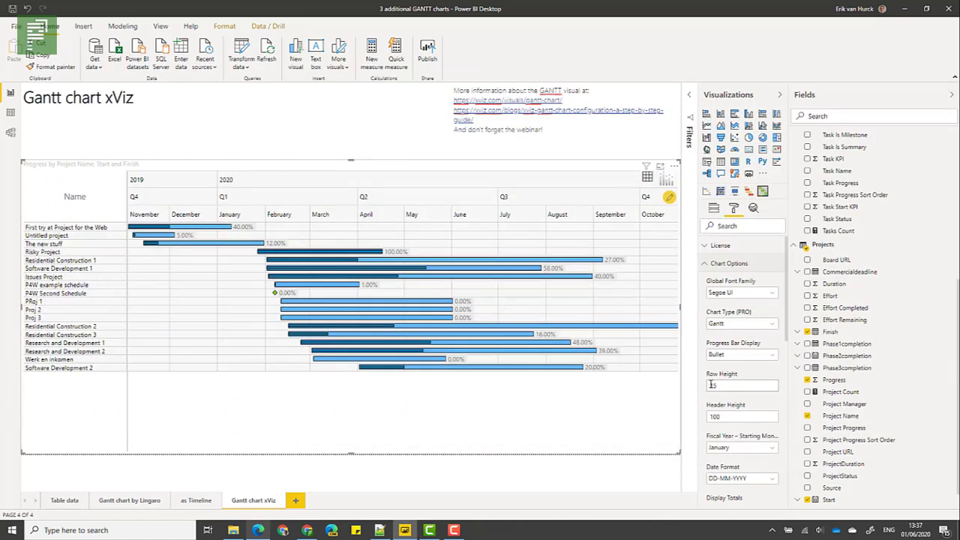
Set the Gantt chart's Row Height to 20 and look at the remaining Chart Options.
left_click(711, 384)
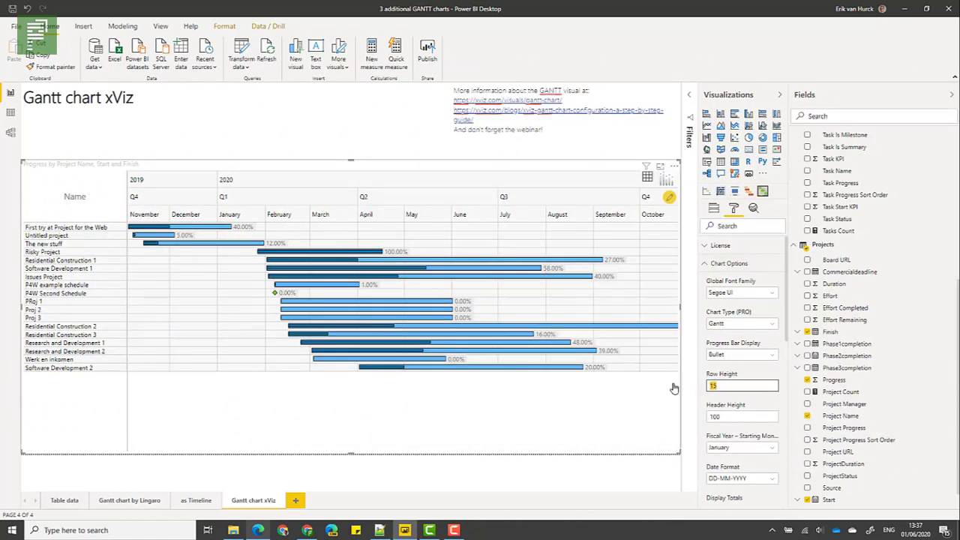
type("20")
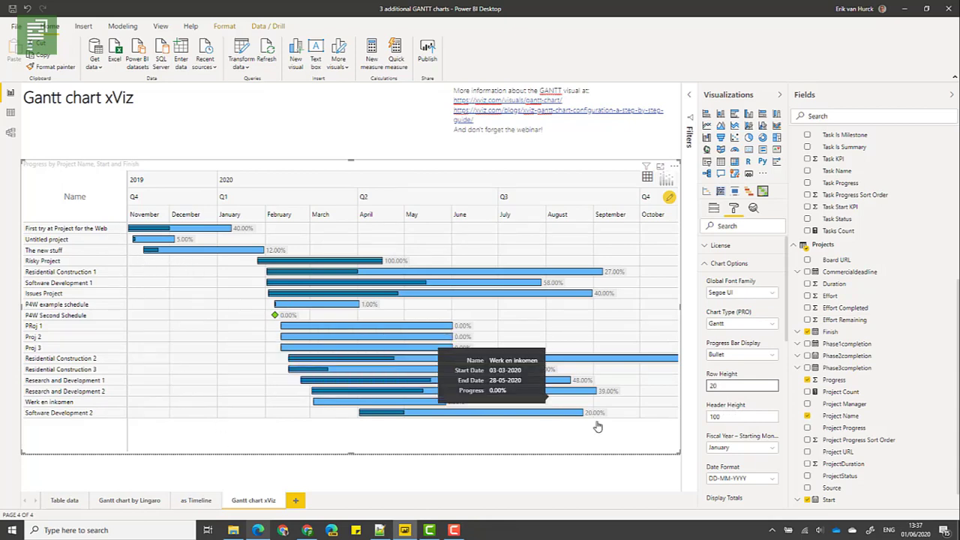
scroll(753, 323, "down", 3)
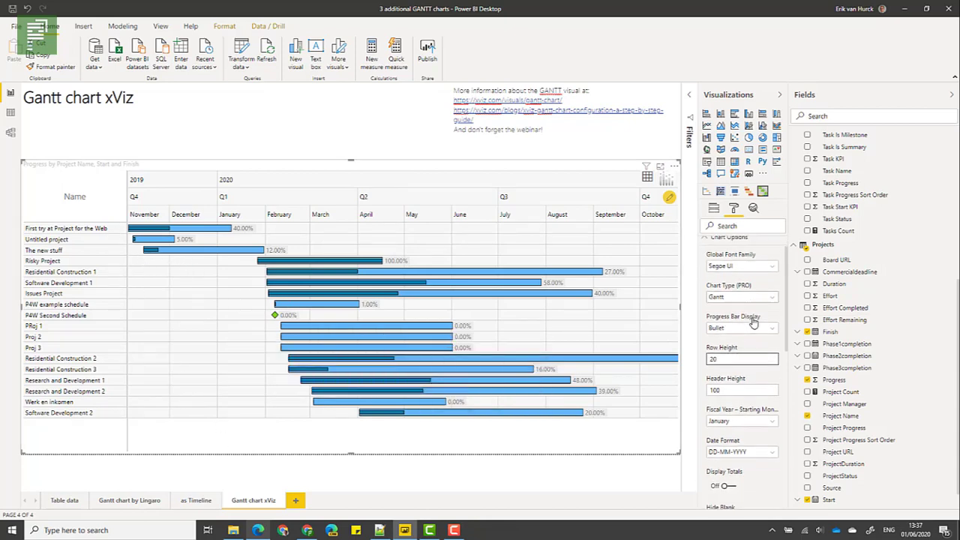
Remove the project-level Start and Finish fields from the visual's Start Date and End Date.
left_click(715, 209)
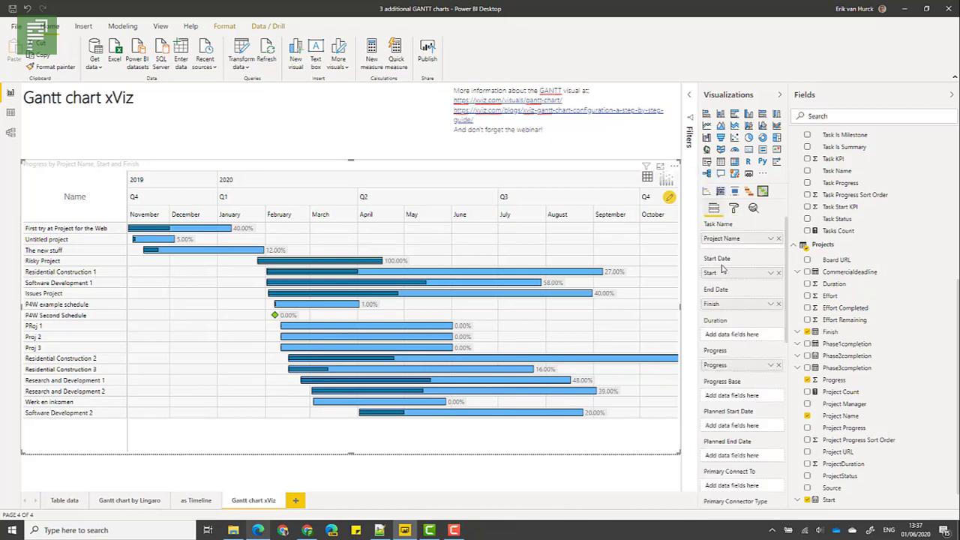
left_click(778, 273)
left_click(777, 304)
scroll(840, 315, "up", 3)
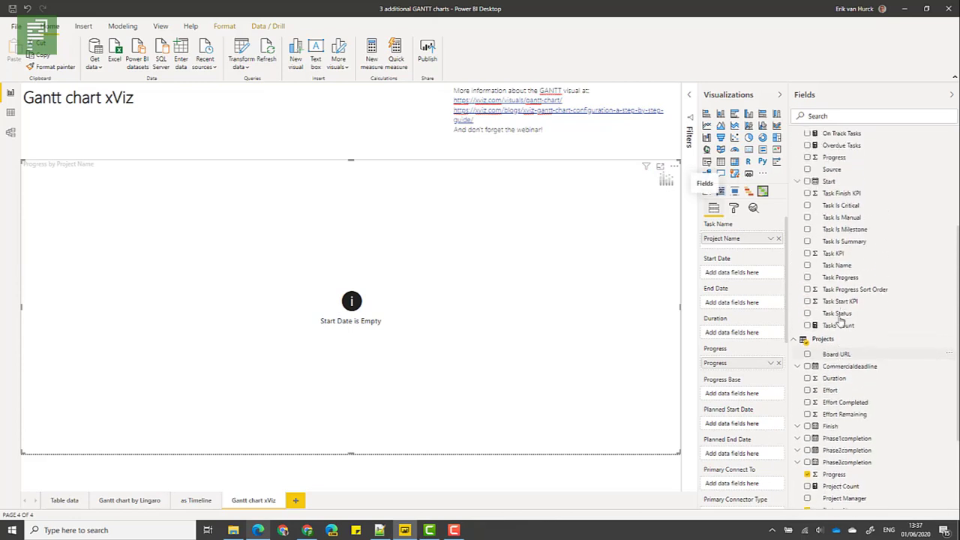
Map the Project Tasks fields Task Name, Start and Finish to the Gantt visual's task name, start date and end date roles.
left_click_drag(845, 286, 727, 244)
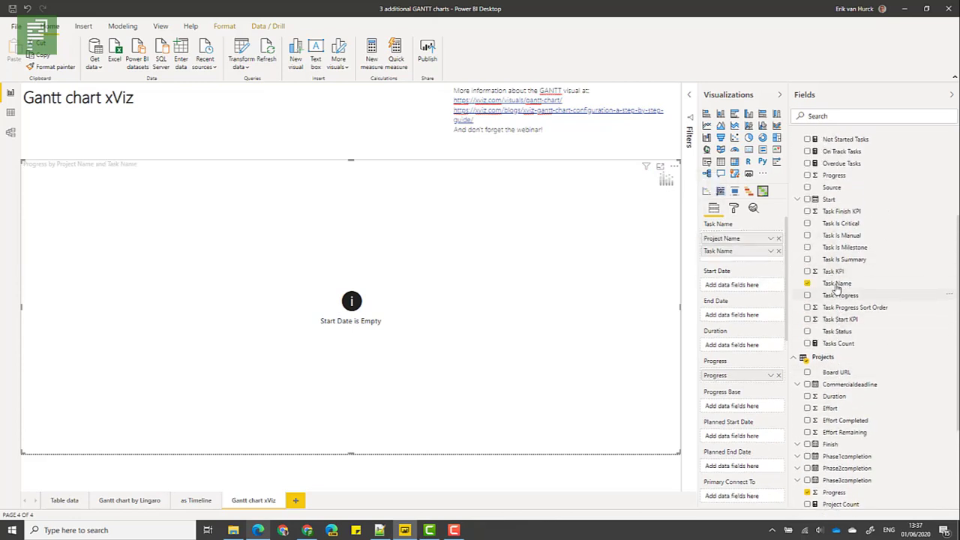
scroll(827, 289, "up", 1)
scroll(827, 288, "up", 1)
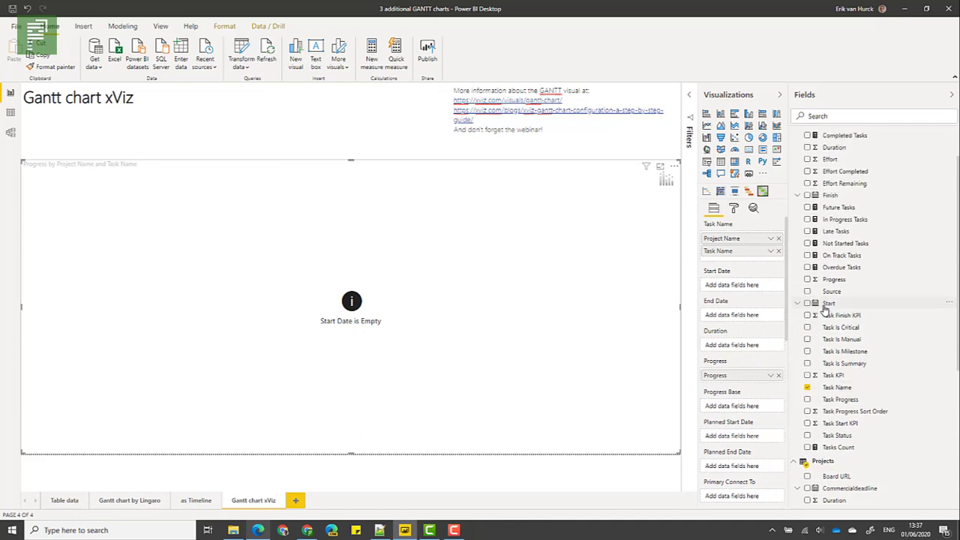
left_click_drag(824, 307, 723, 285)
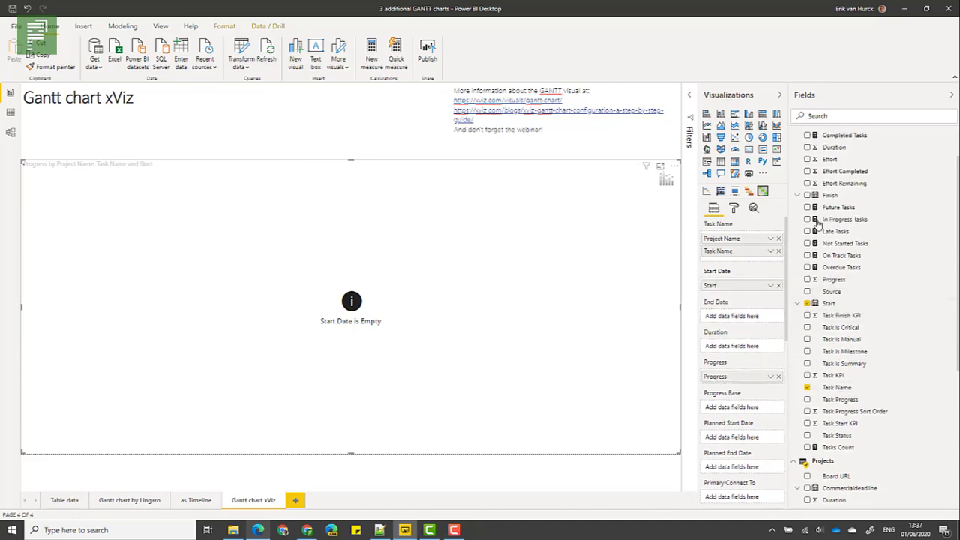
left_click_drag(828, 197, 760, 315)
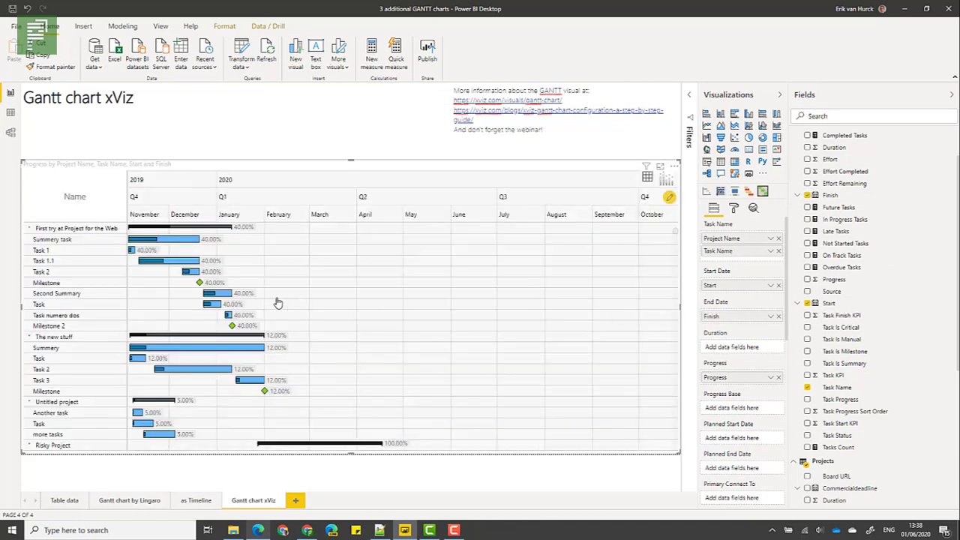
Collapse the projects First try at Project for the Web, The new stuff, Risky Project and Untitled project in the Gantt chart.
mouse_move(90, 240)
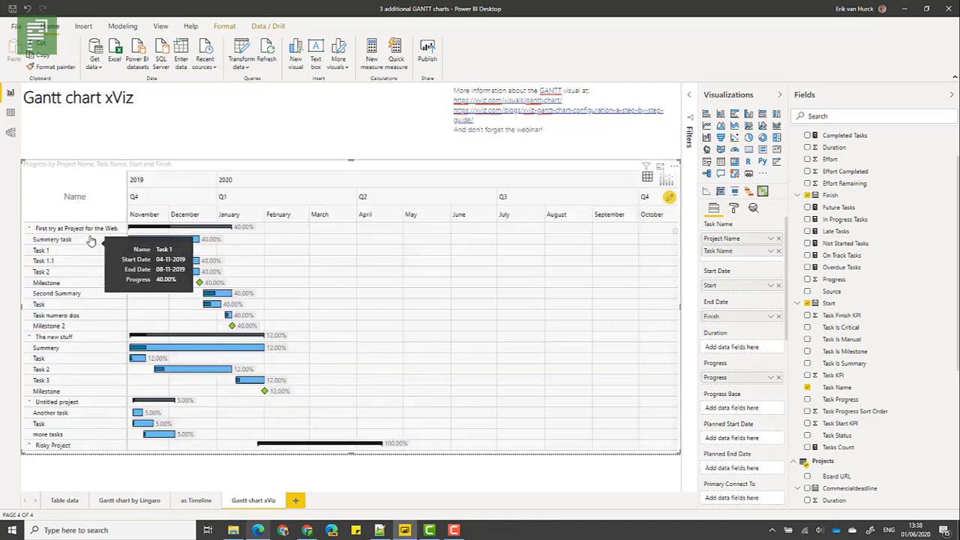
mouse_move(33, 232)
scroll(34, 232, "down", 3)
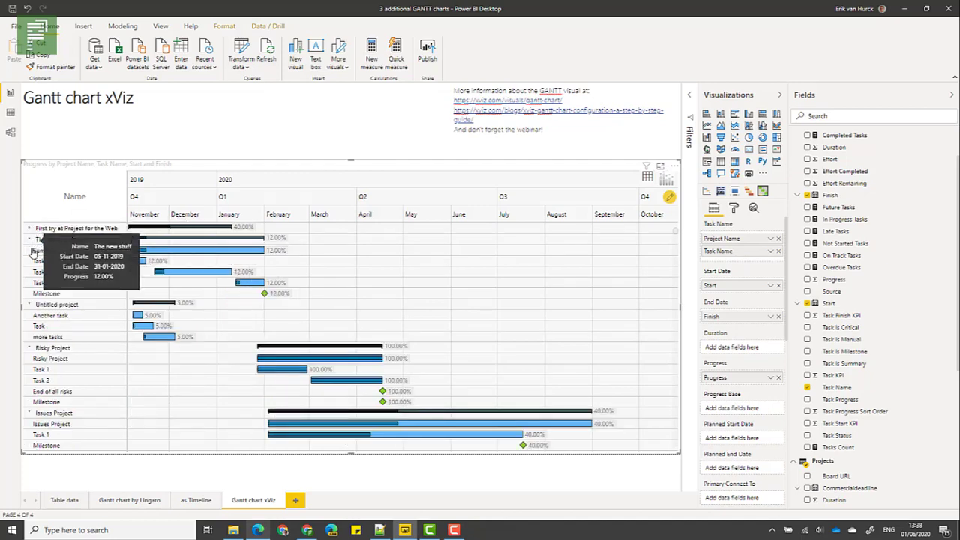
scroll(33, 268, "down", 2)
mouse_move(248, 294)
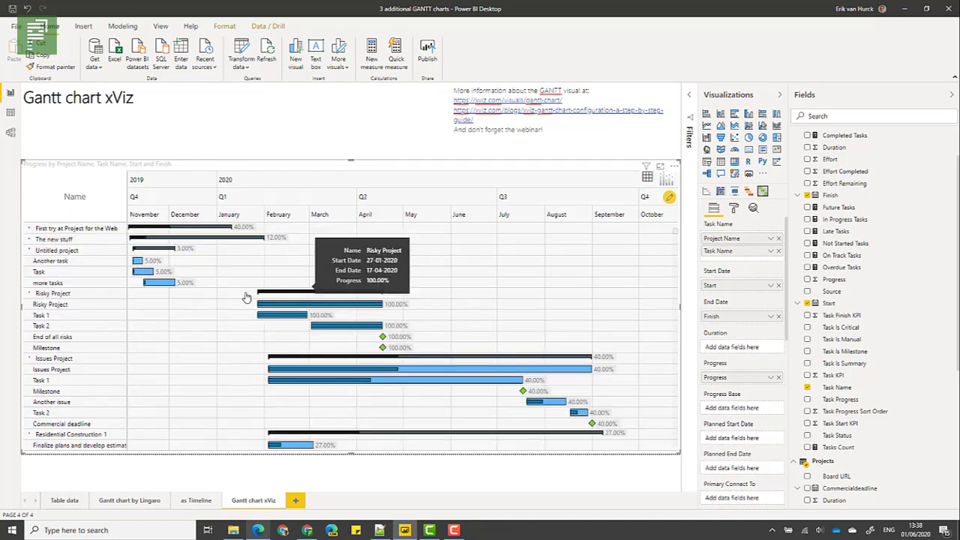
left_click(31, 294)
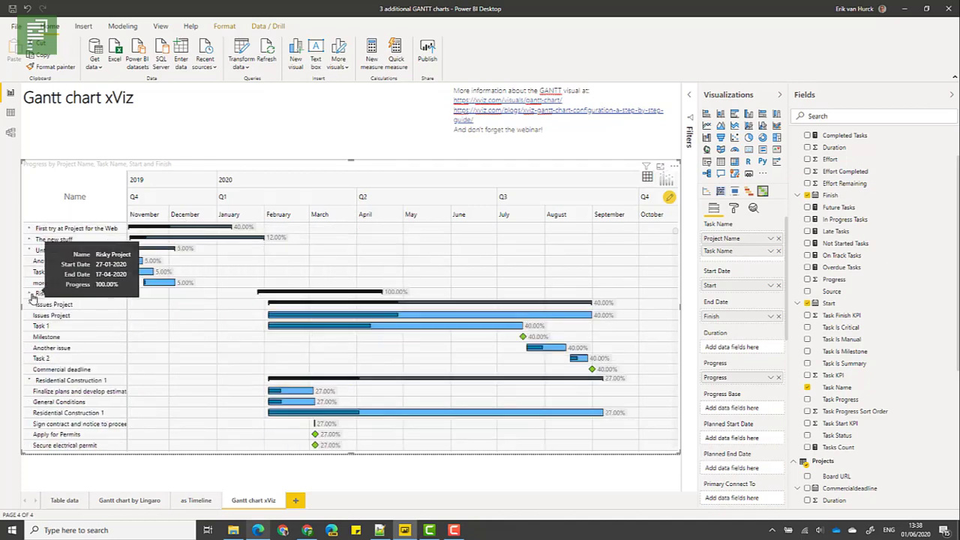
left_click(28, 257)
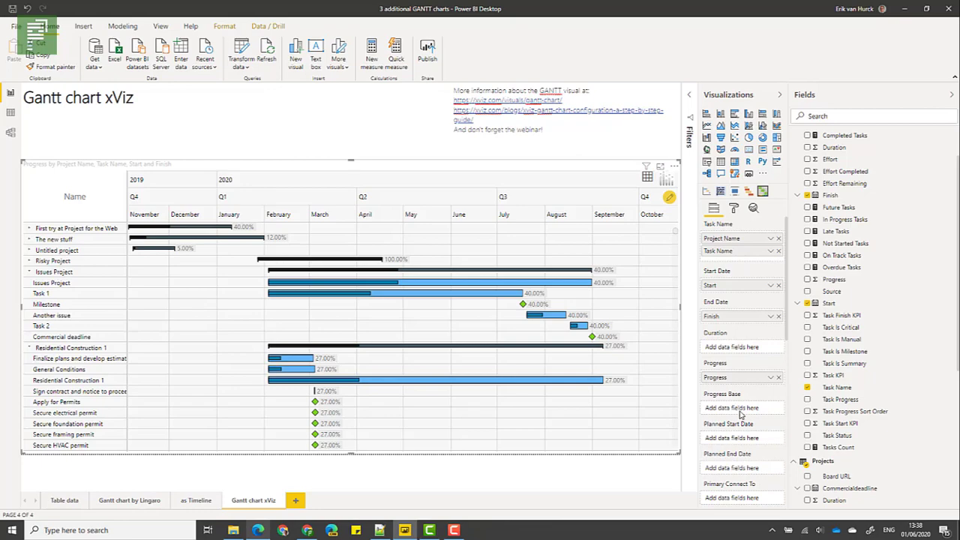
Review the Gantt visual's additional data roles, from planned dates and primary and secondary connectors through display categories and milestones.
scroll(740, 415, "down", 2)
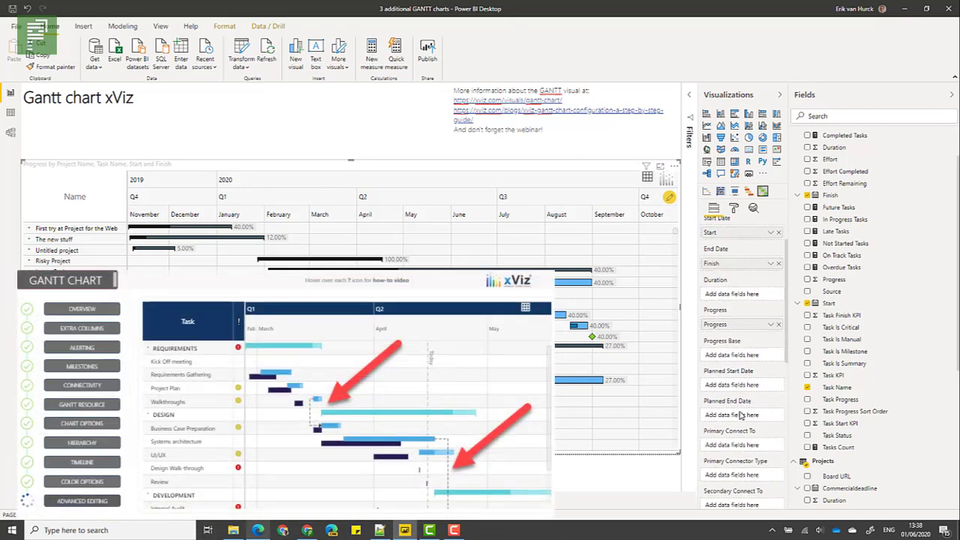
scroll(739, 414, "down", 1)
scroll(738, 421, "down", 3)
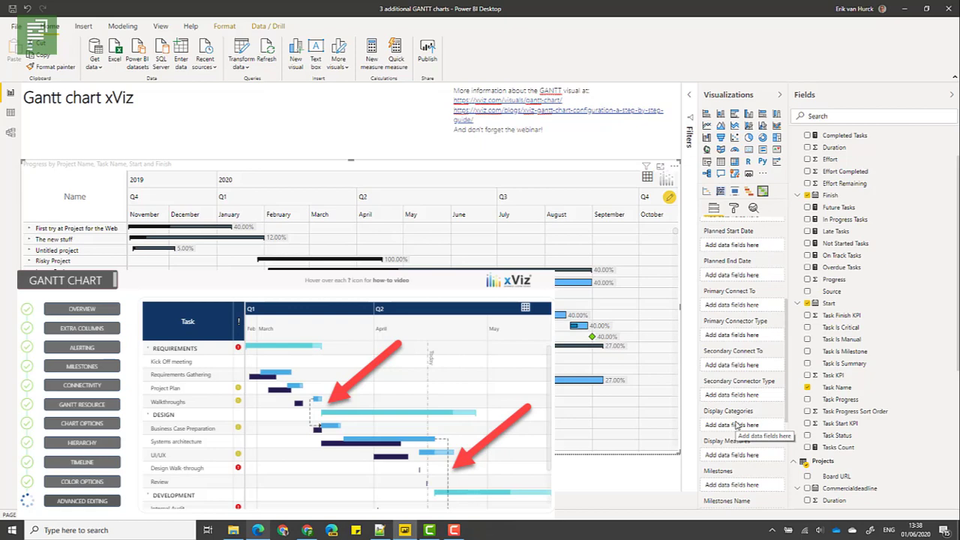
scroll(735, 324, "down", 1)
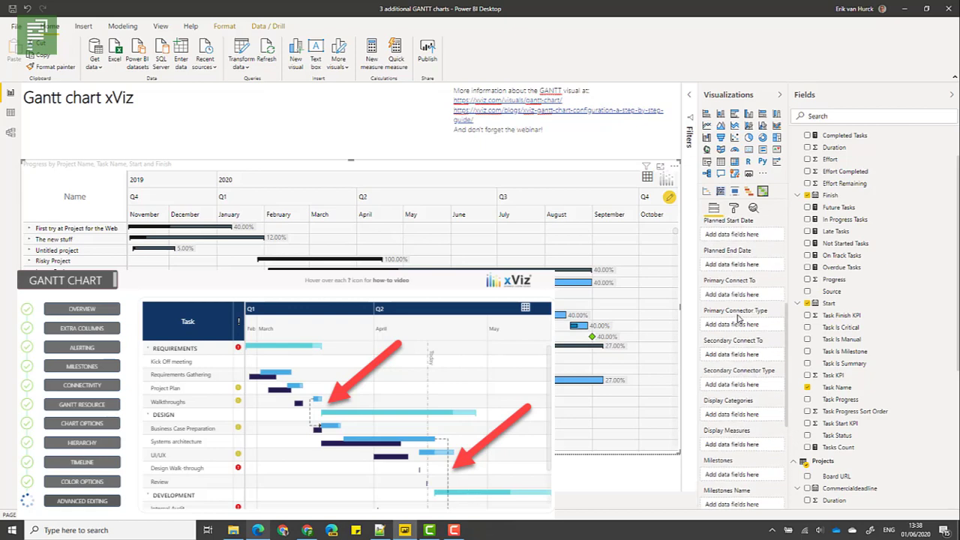
scroll(733, 327, "down", 1)
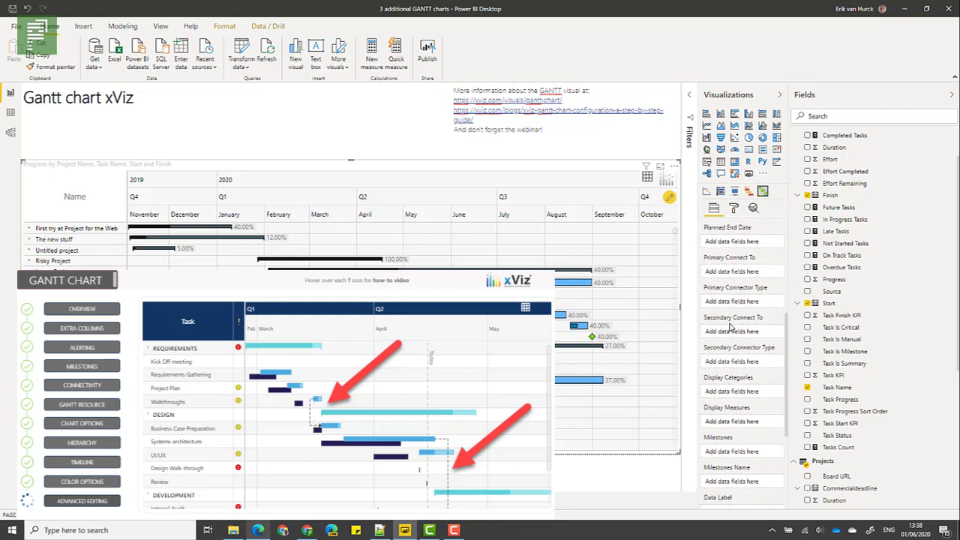
scroll(731, 326, "up", 3)
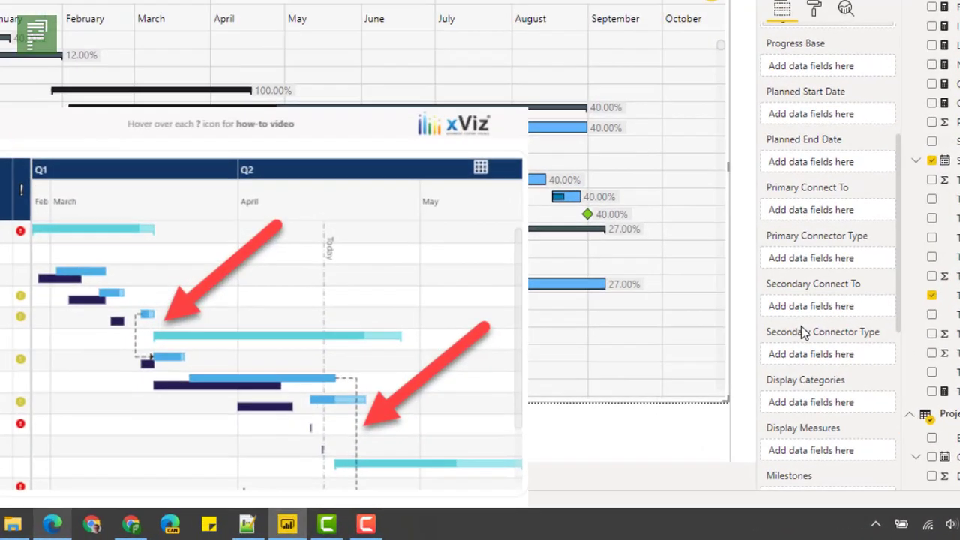
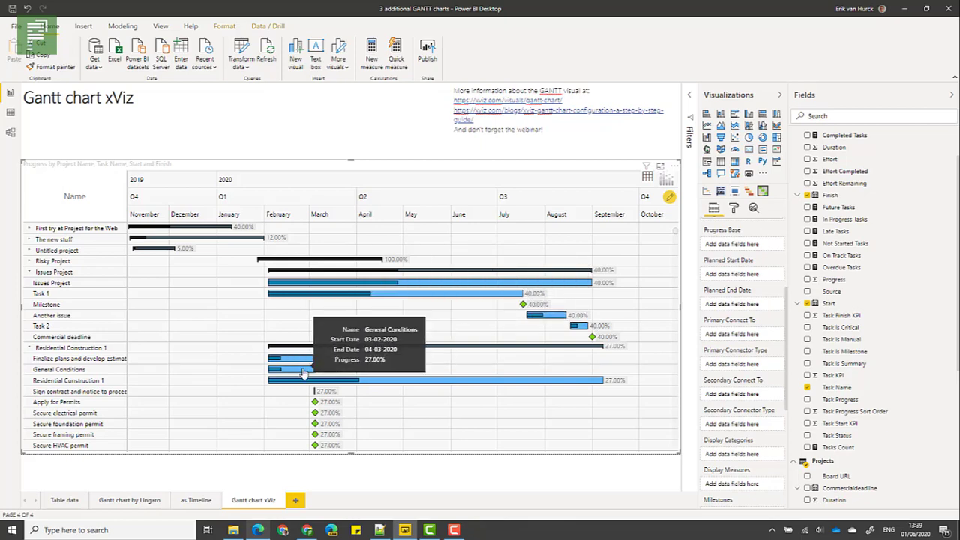
Collapse the Residential Construction 1 project in the Gantt chart and expand it again.
scroll(147, 370, "down", 1)
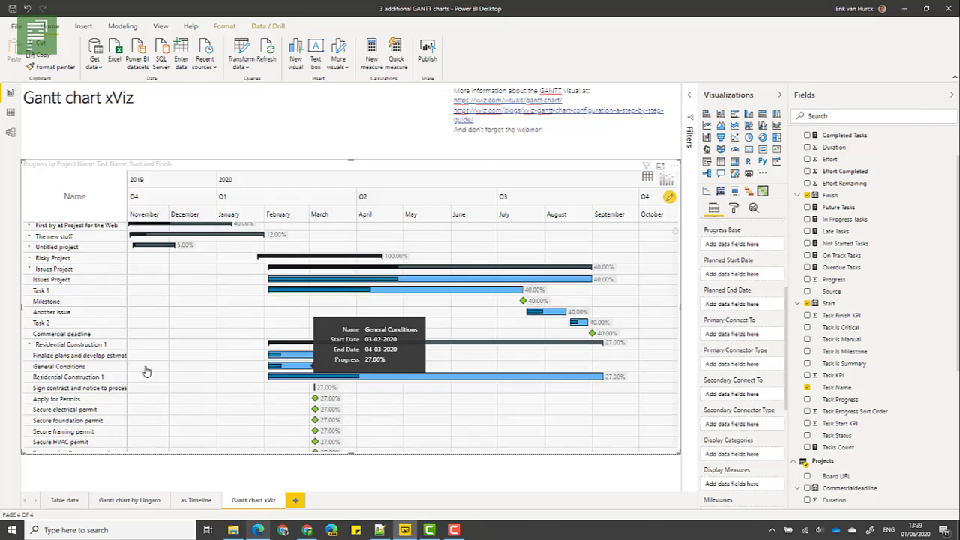
left_click(31, 345)
left_click(31, 345)
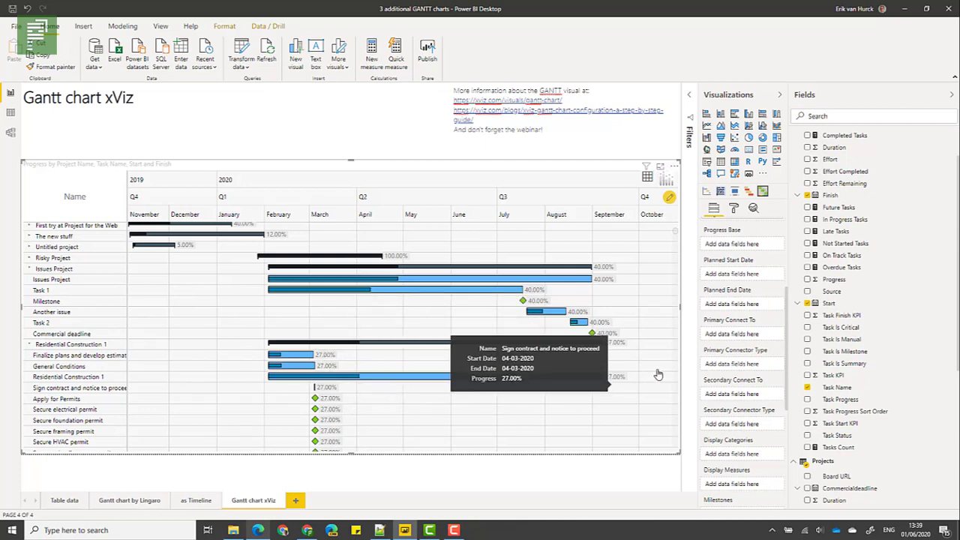
Add Commercialdeadline from the Projects table as the Gantt visual's milestones, using the plain date instead of the date hierarchy.
scroll(734, 373, "down", 3)
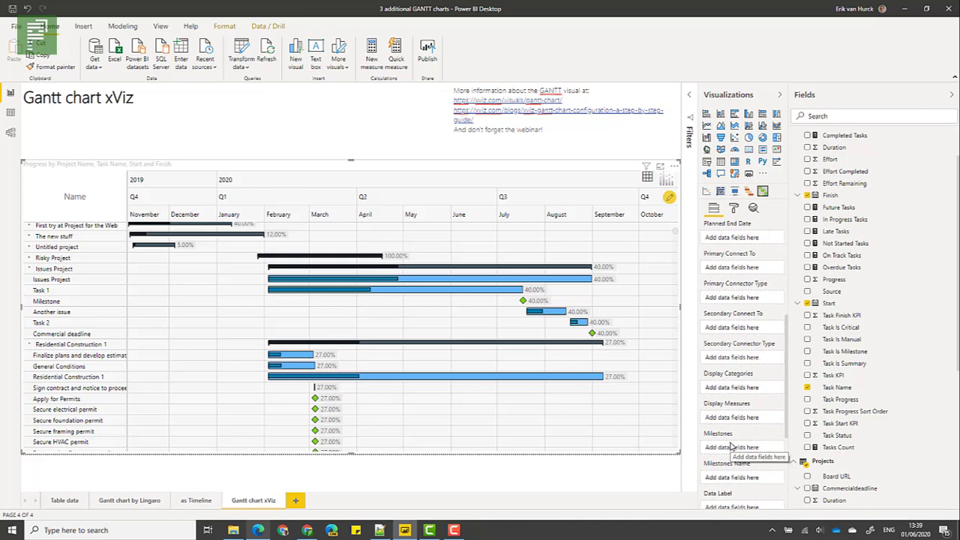
scroll(803, 168, "up", 1)
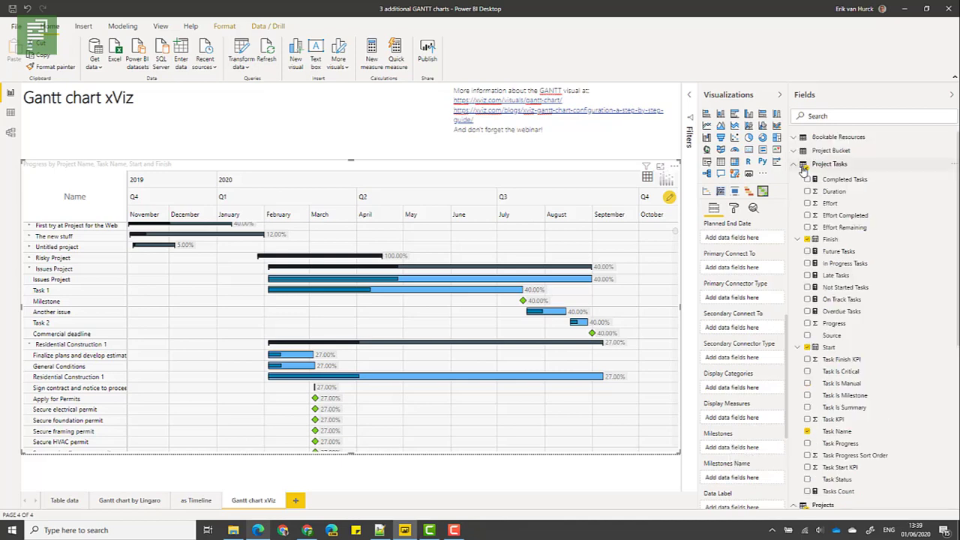
left_click(802, 167)
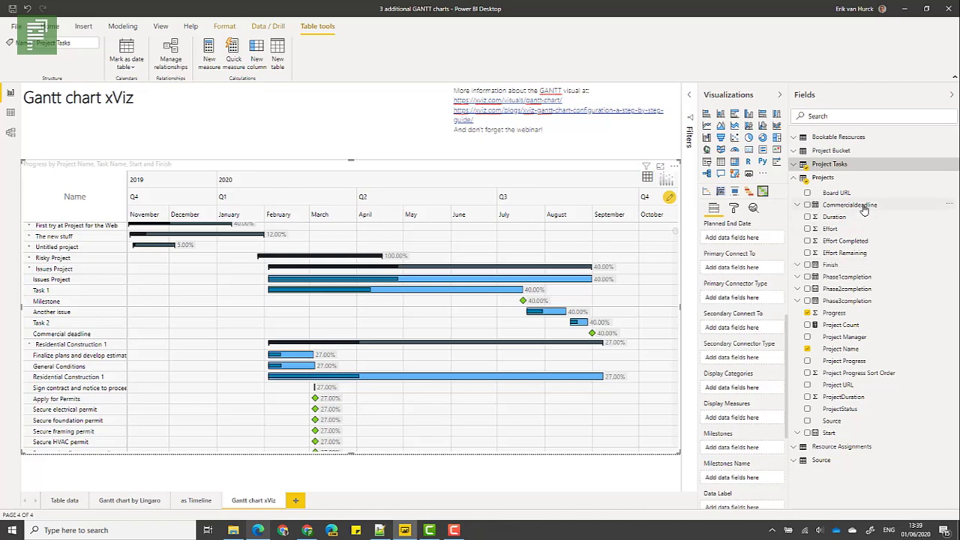
left_click_drag(863, 210, 747, 450)
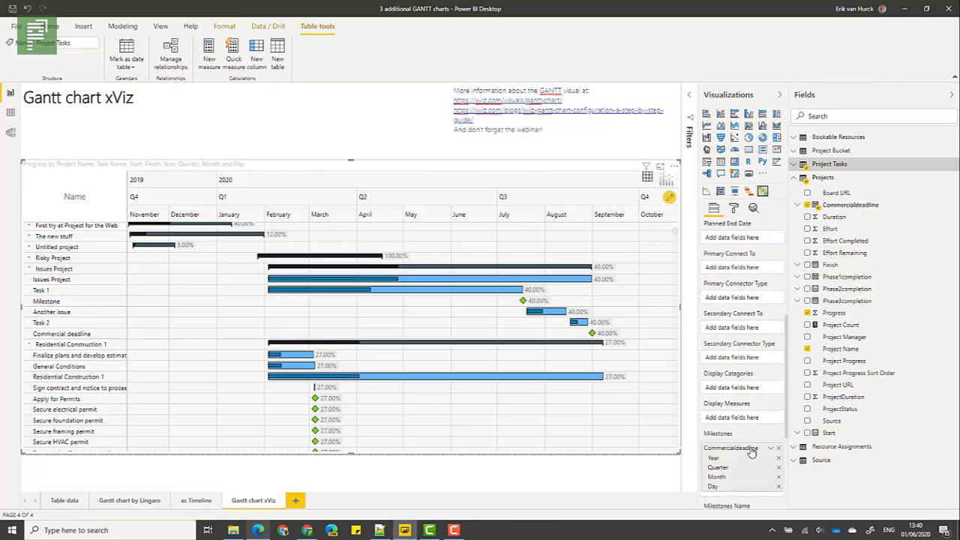
left_click(769, 449)
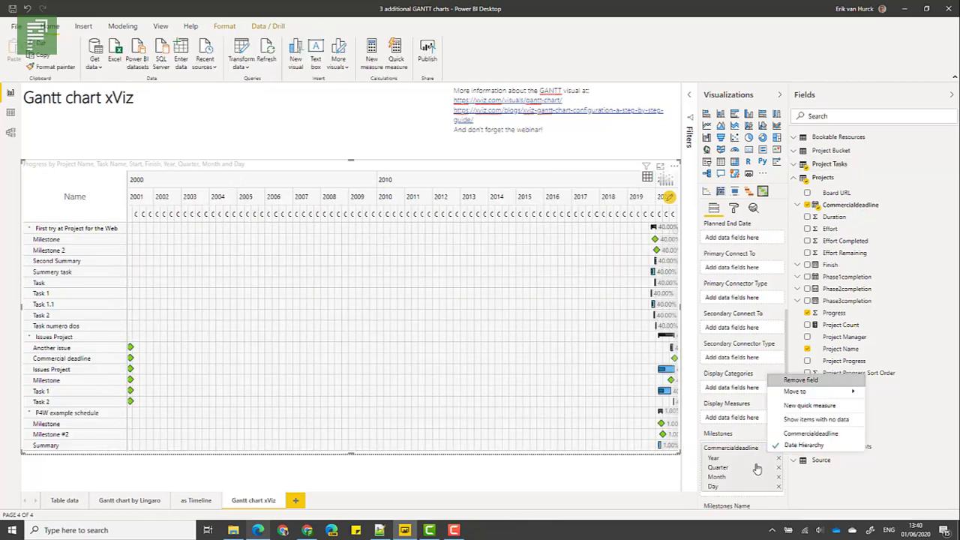
left_click(773, 433)
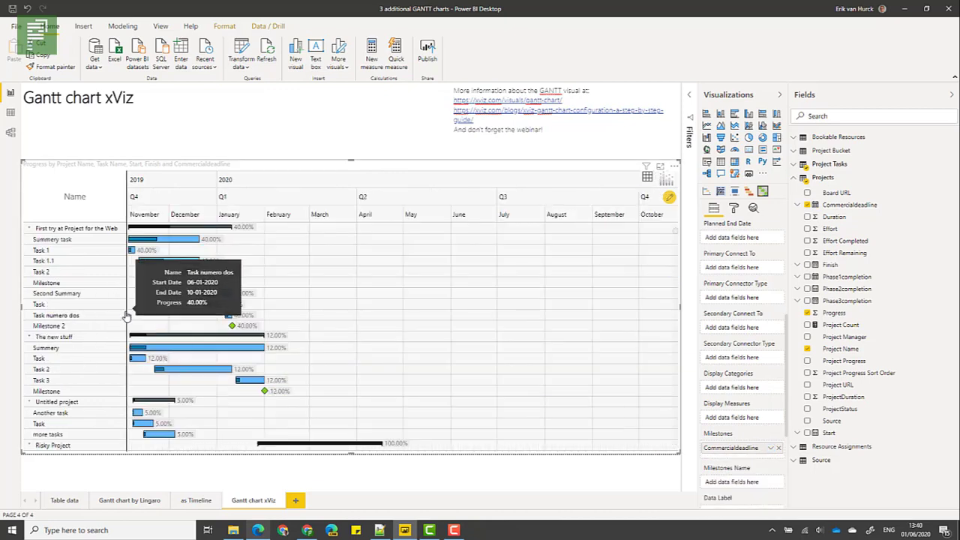
scroll(389, 366, "down", 5)
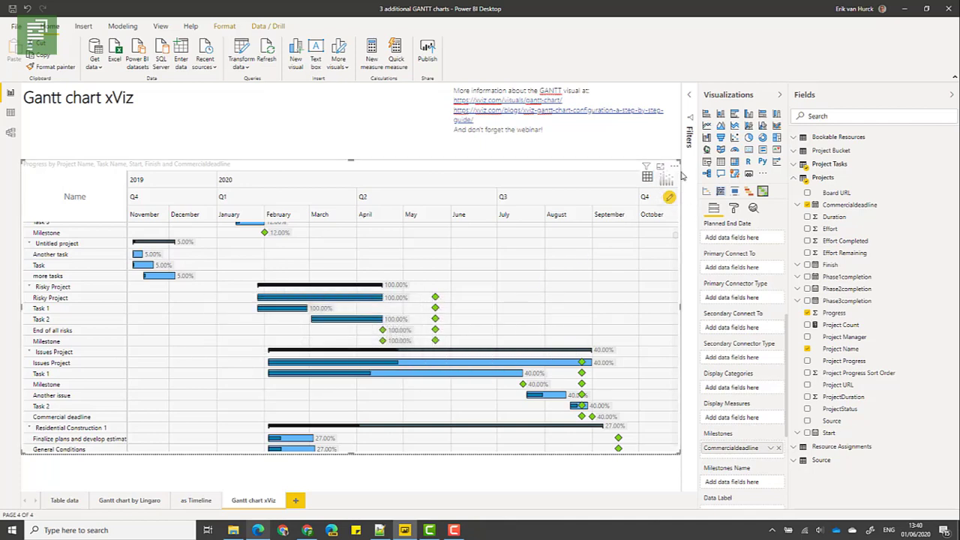
Configure the visual's milestones to show in parents and be styled individually, with a red fill for Commercialdeadline, and return to the report.
left_click(668, 198)
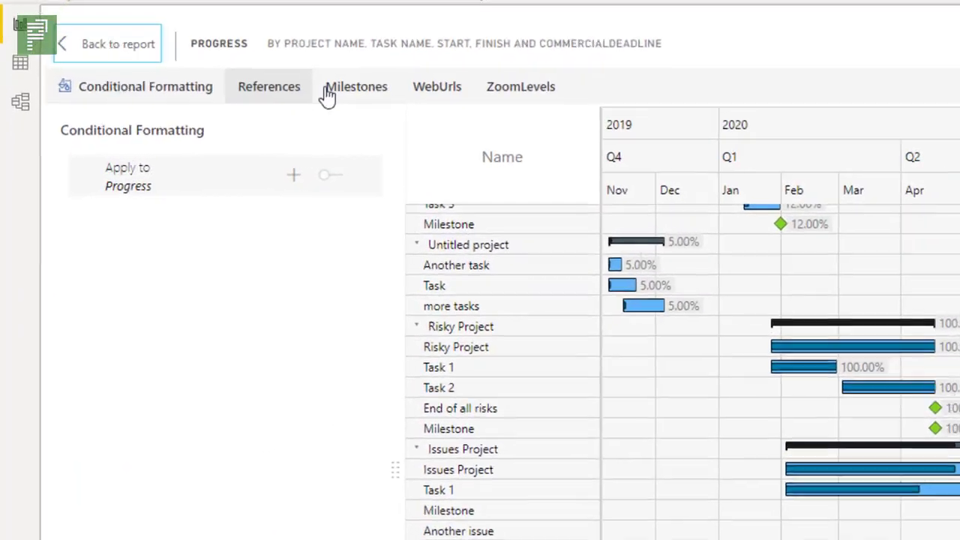
left_click(211, 120)
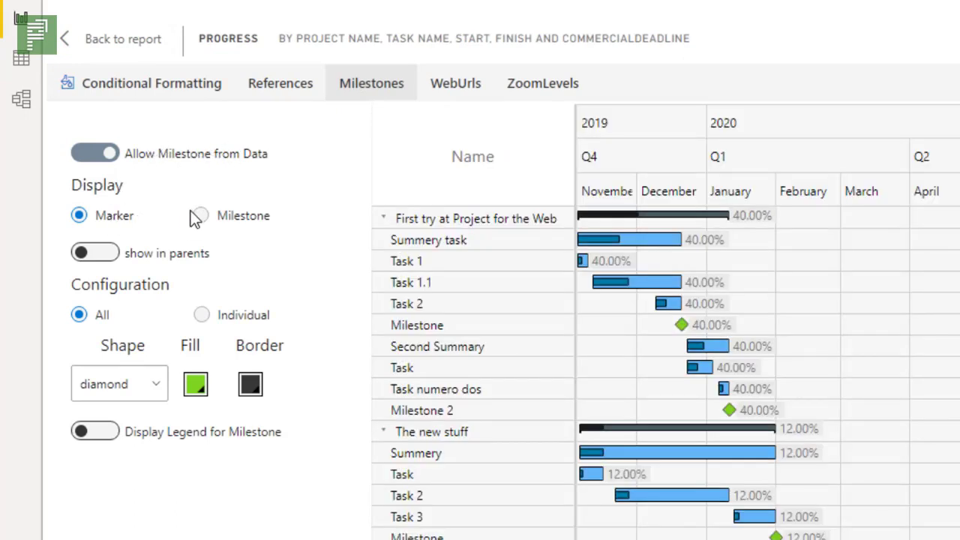
left_click(97, 257)
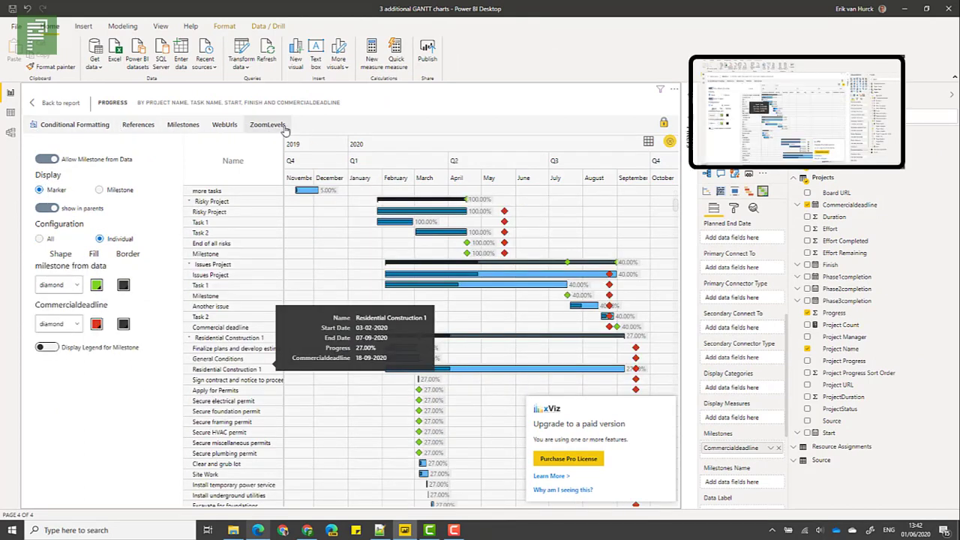
left_click(60, 103)
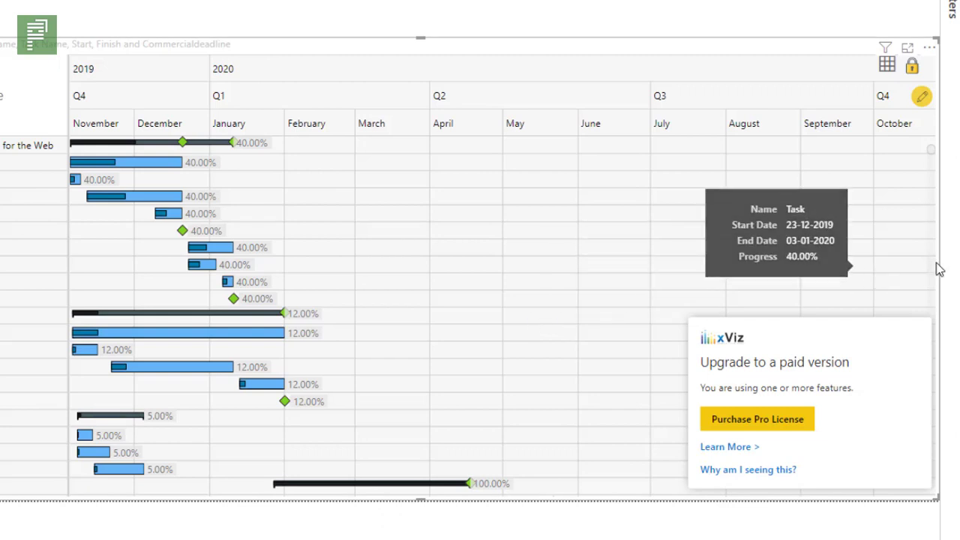
Narrow the Gantt visual and stretch it back to the full page width, leaving it slightly taller.
left_click_drag(936, 44, 510, 86)
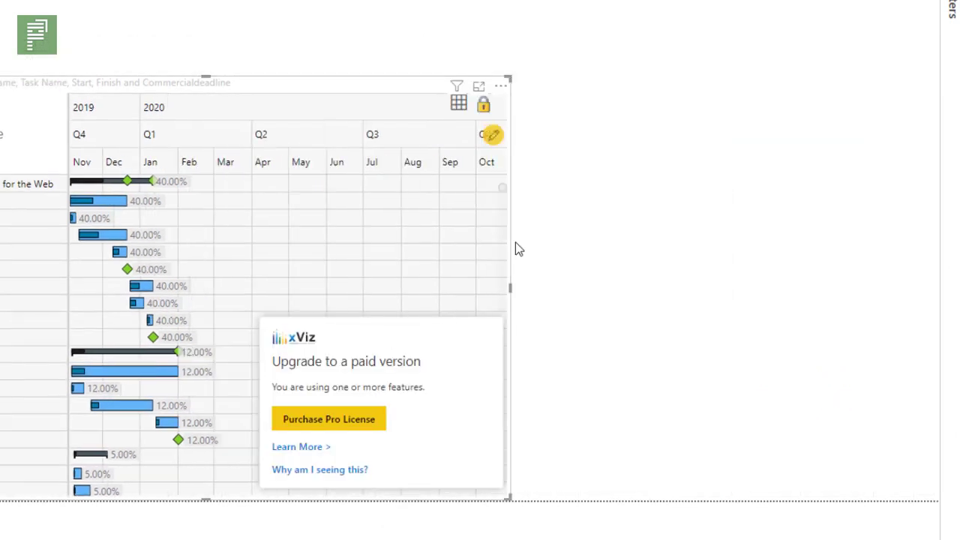
scroll(484, 270, "down", 8)
scroll(139, 336, "up", 5)
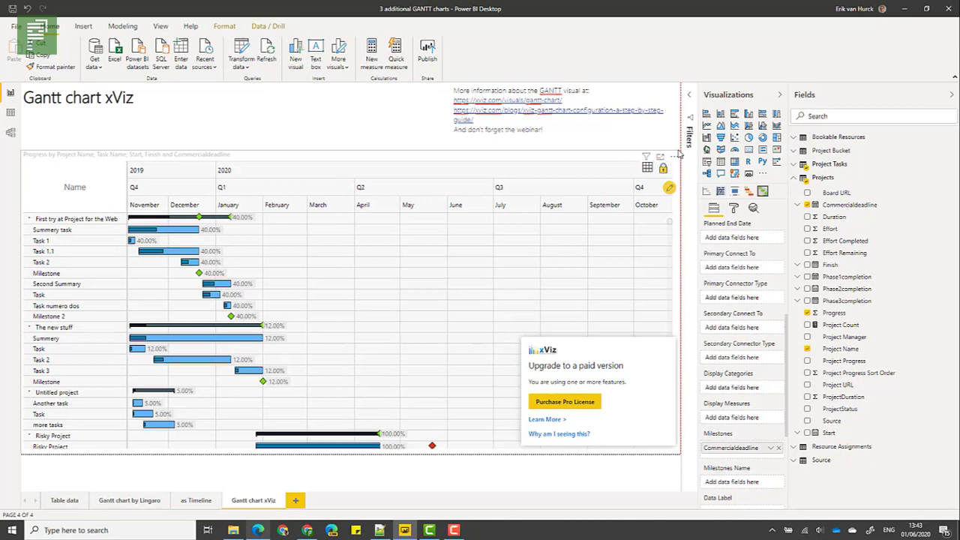
left_click_drag(678, 151, 680, 151)
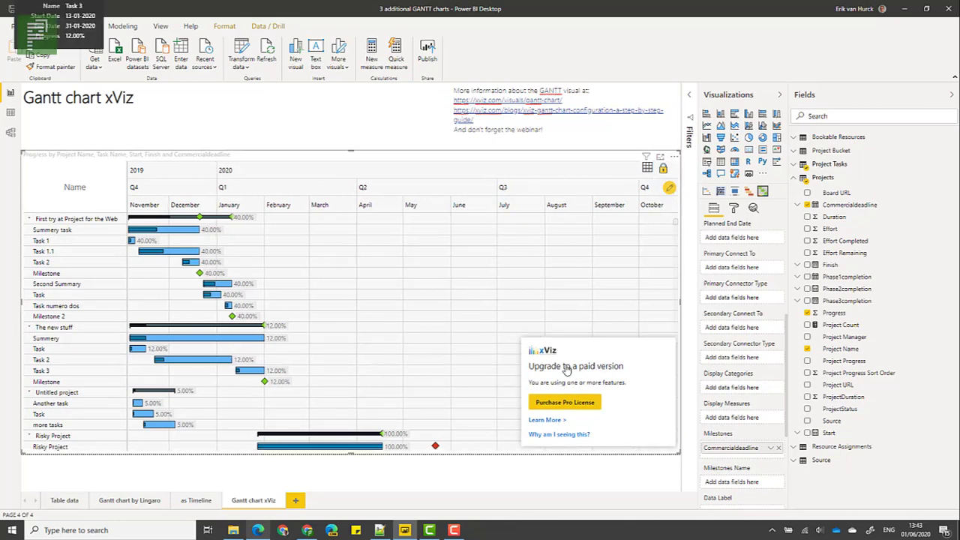
Add ProjectDuration from the Projects table as a display measure of the Gantt visual.
scroll(669, 189, "down", 1)
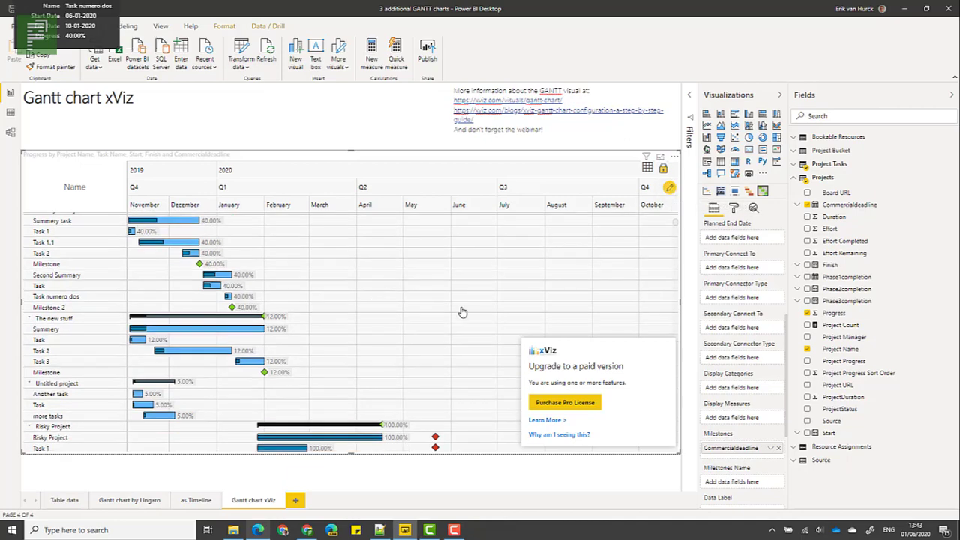
scroll(428, 289, "down", 4)
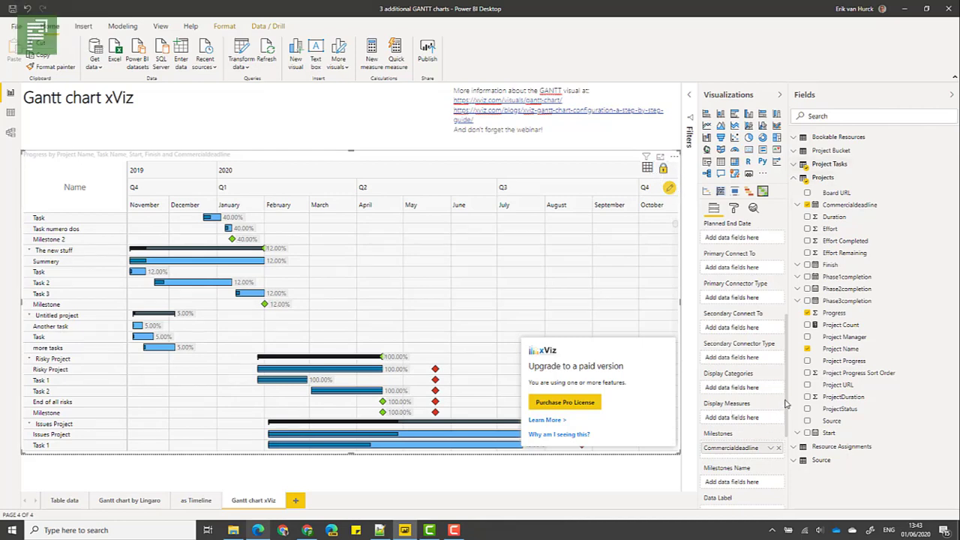
left_click_drag(788, 393, 787, 433)
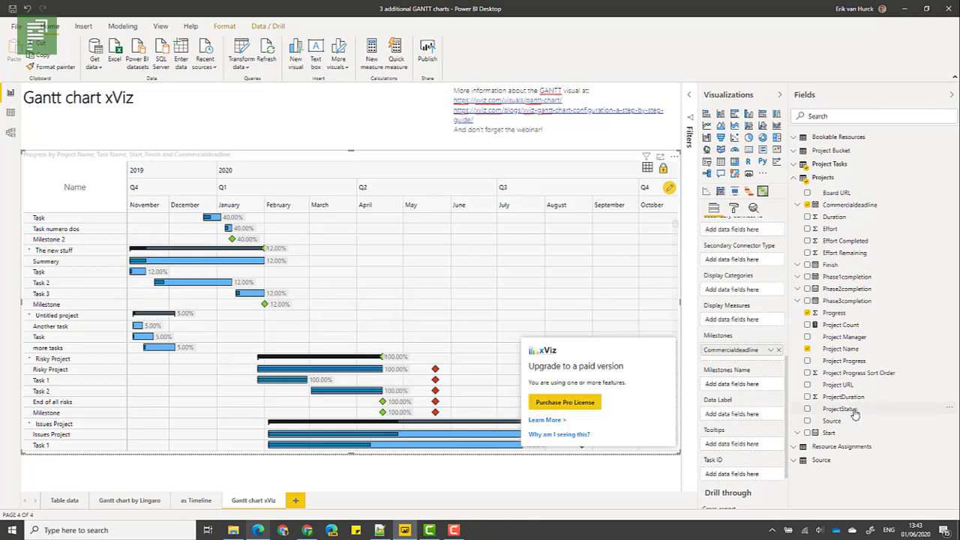
left_click_drag(853, 399, 764, 322)
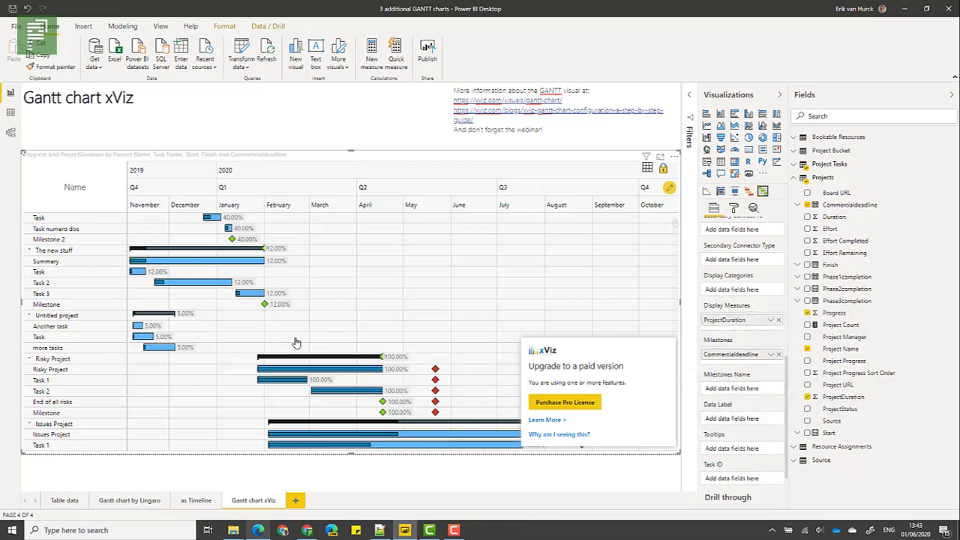
Add ProjectStatus from the Projects table to the Gantt visual's display categories and remove ProjectDuration from its display measures.
scroll(138, 345, "down", 3)
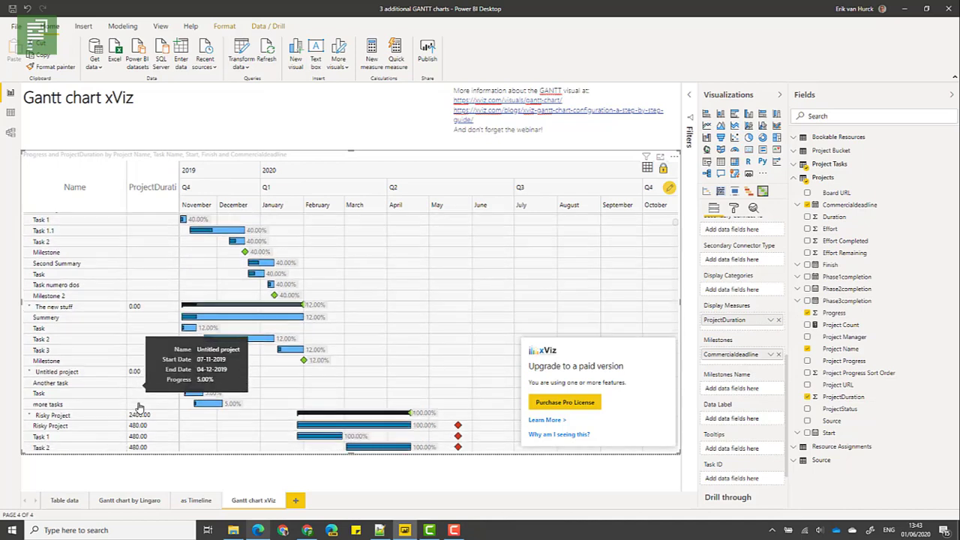
scroll(141, 395, "down", 3)
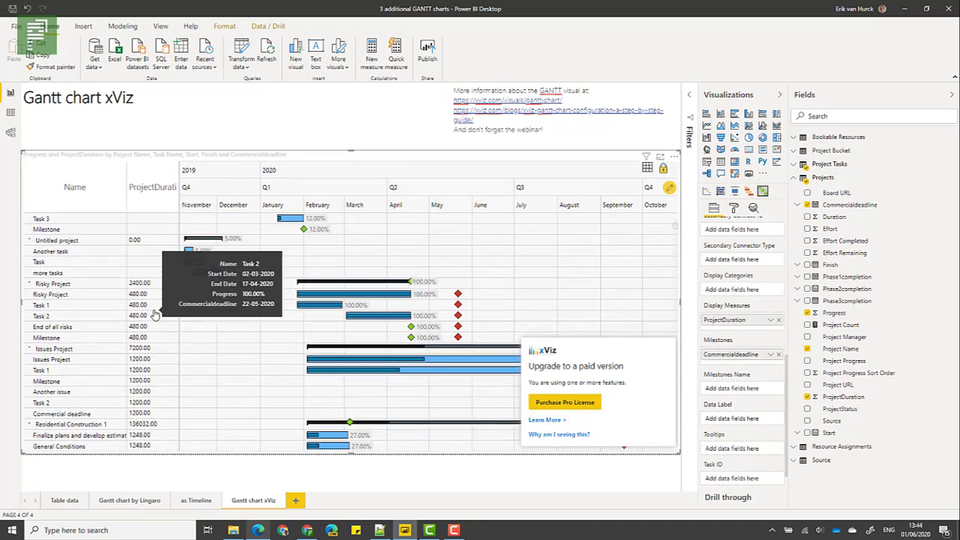
left_click(840, 401)
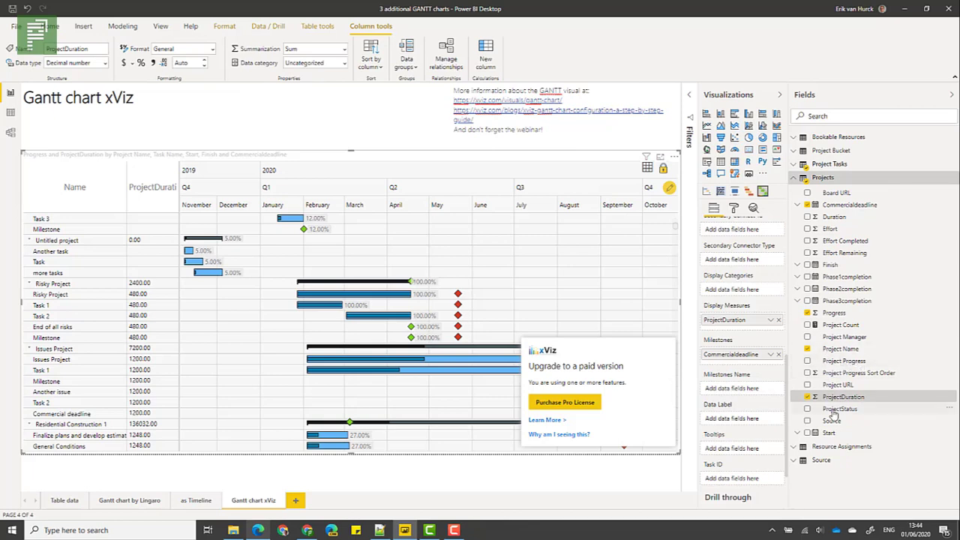
left_click_drag(833, 412, 745, 291)
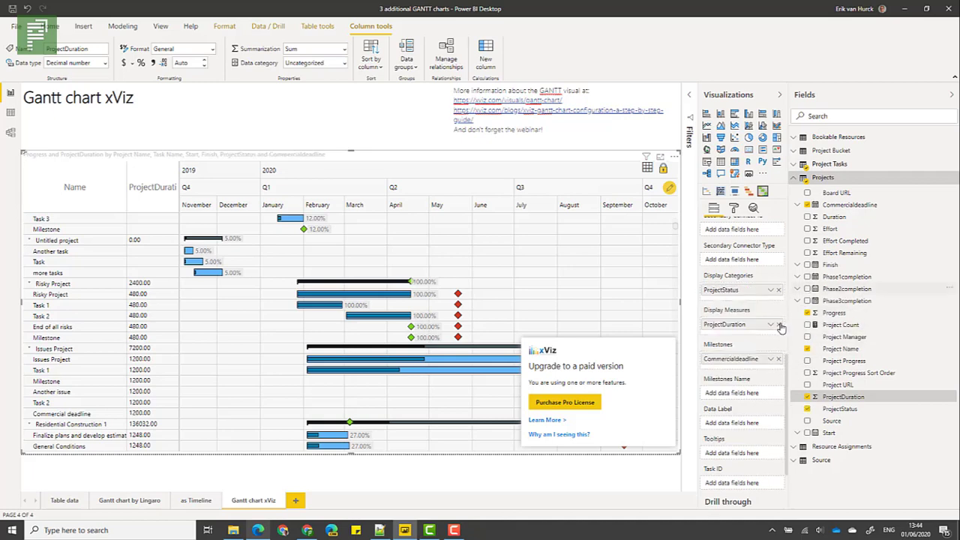
left_click(779, 325)
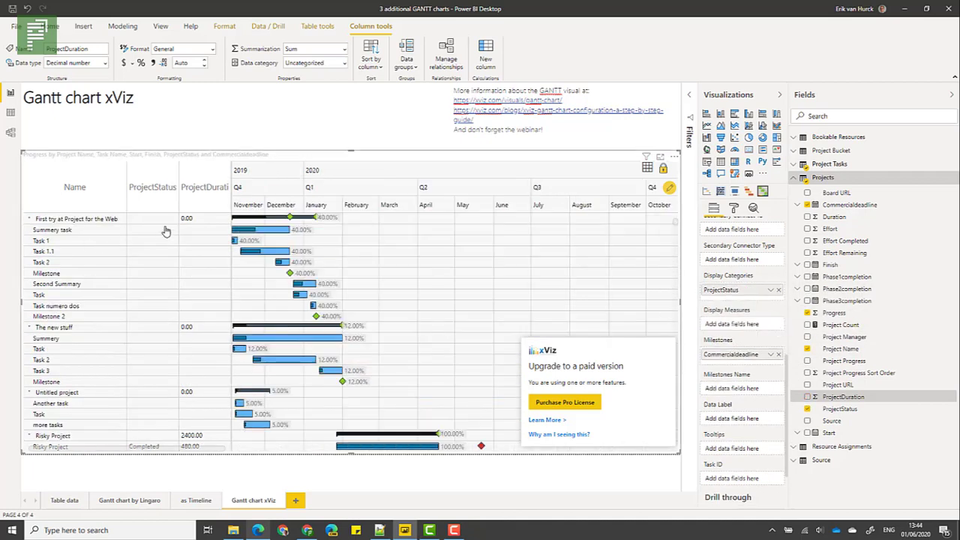
Add Board URL from the Projects table as a display category below ProjectStatus.
scroll(159, 280, "down", 5)
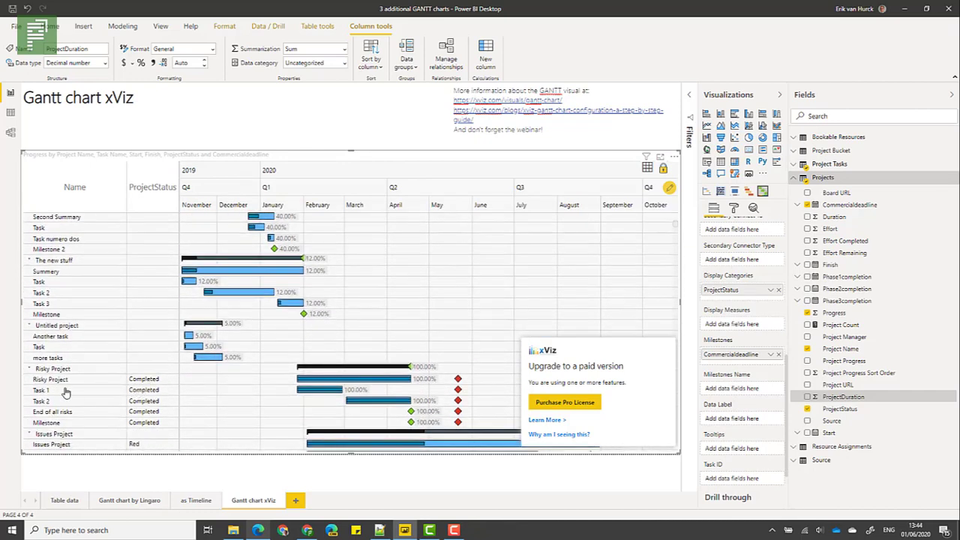
mouse_move(143, 391)
scroll(142, 392, "down", 5)
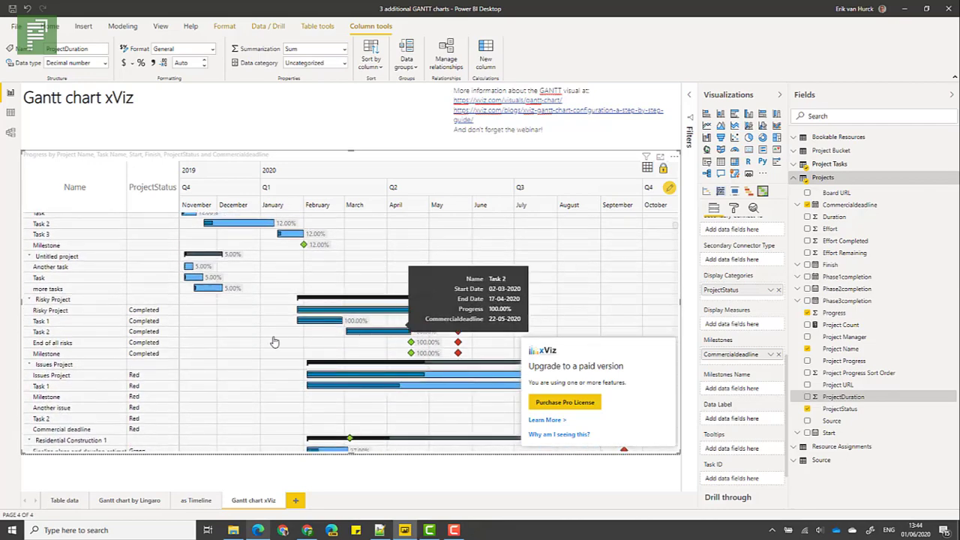
scroll(164, 363, "down", 5)
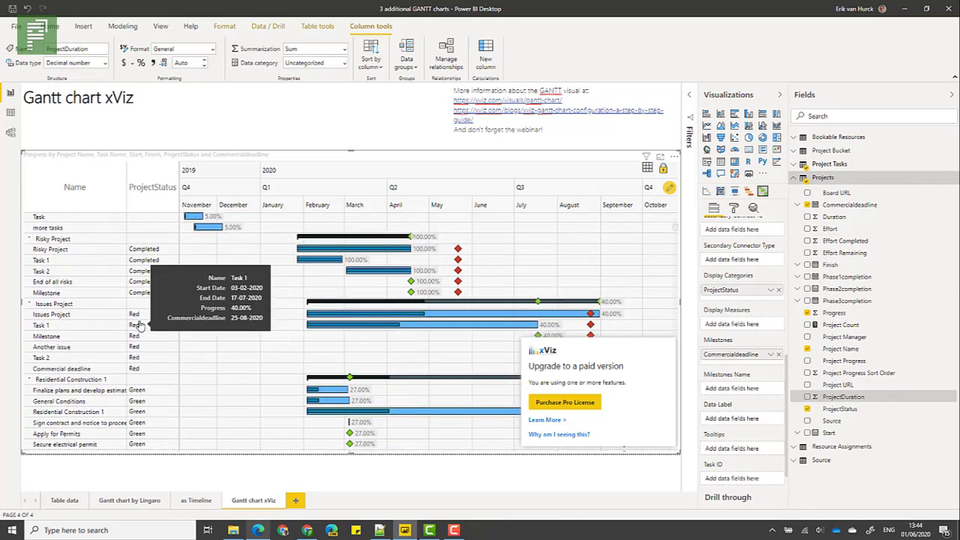
scroll(135, 346, "down", 4)
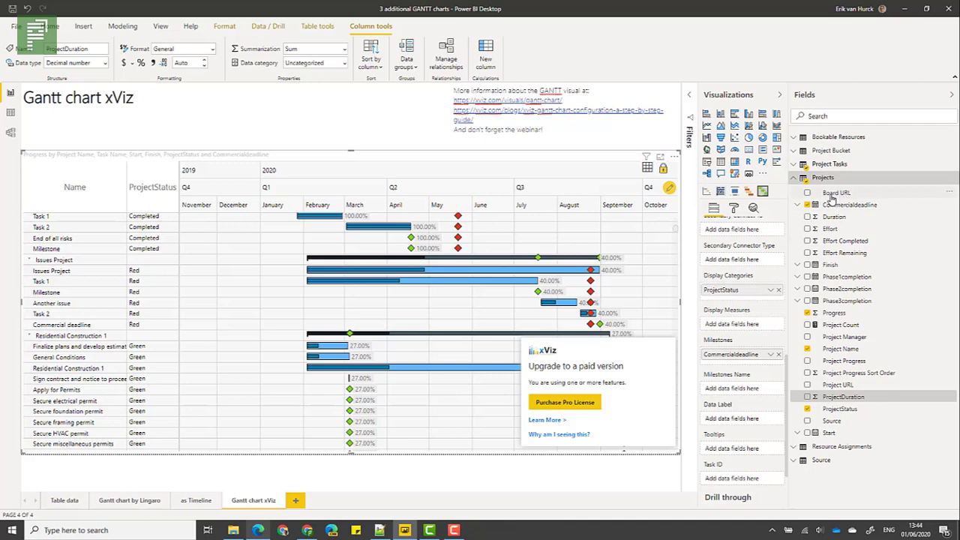
left_click_drag(831, 196, 746, 300)
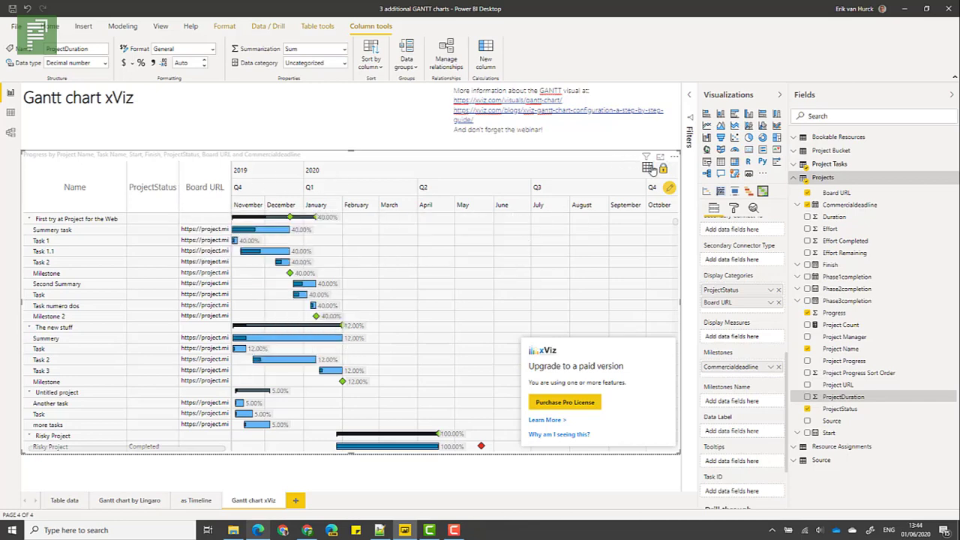
Create a new web URL rule in the Gantt visual's editor with Board URL as both display column and source field.
mouse_move(664, 175)
left_click(670, 190)
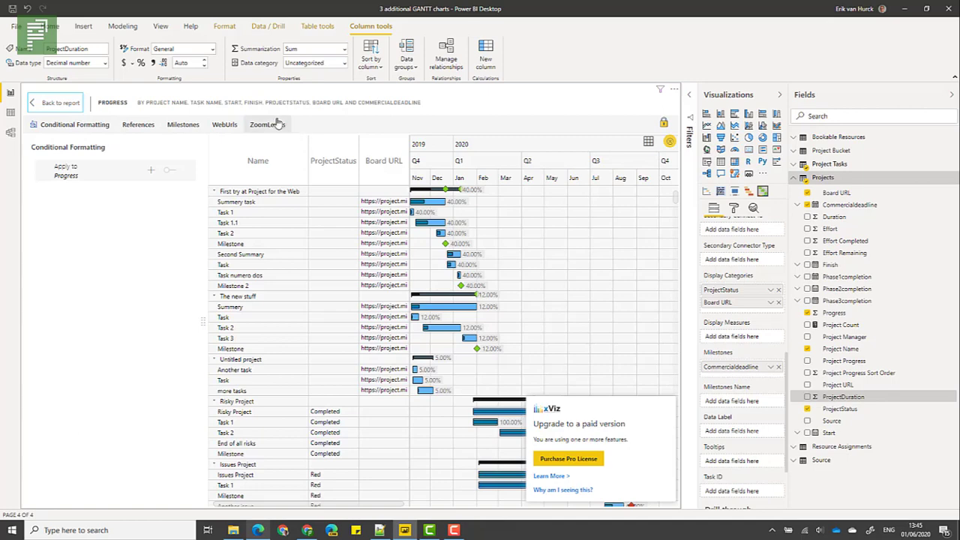
left_click(224, 126)
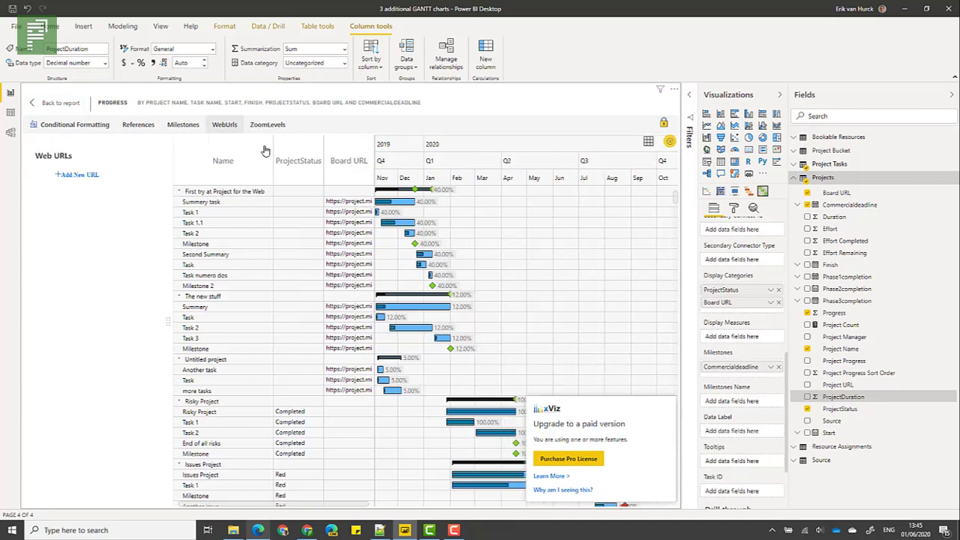
left_click(77, 177)
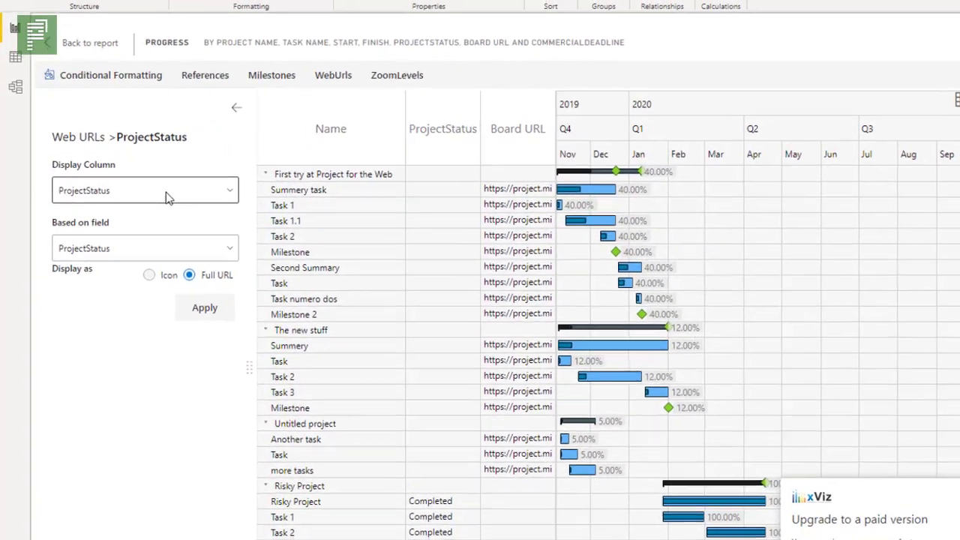
left_click(173, 194)
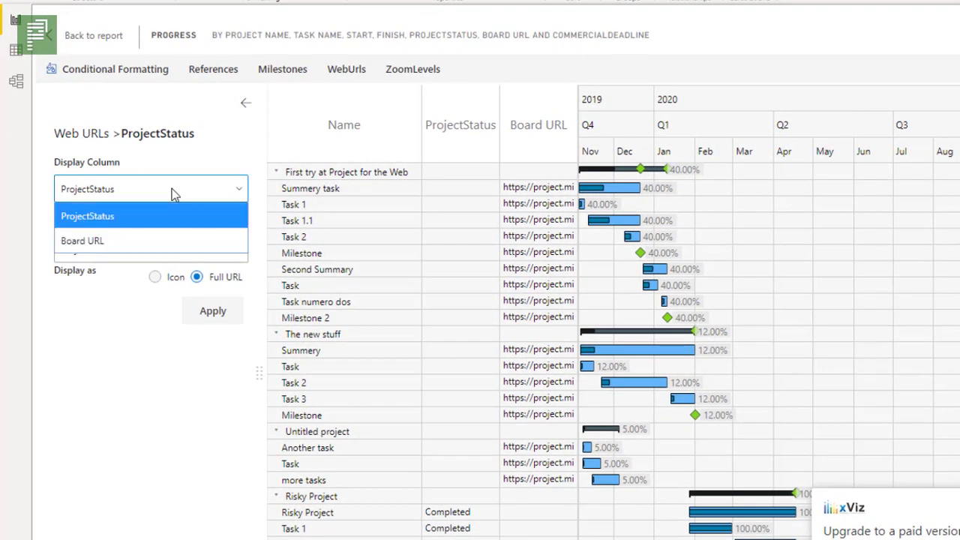
left_click(144, 240)
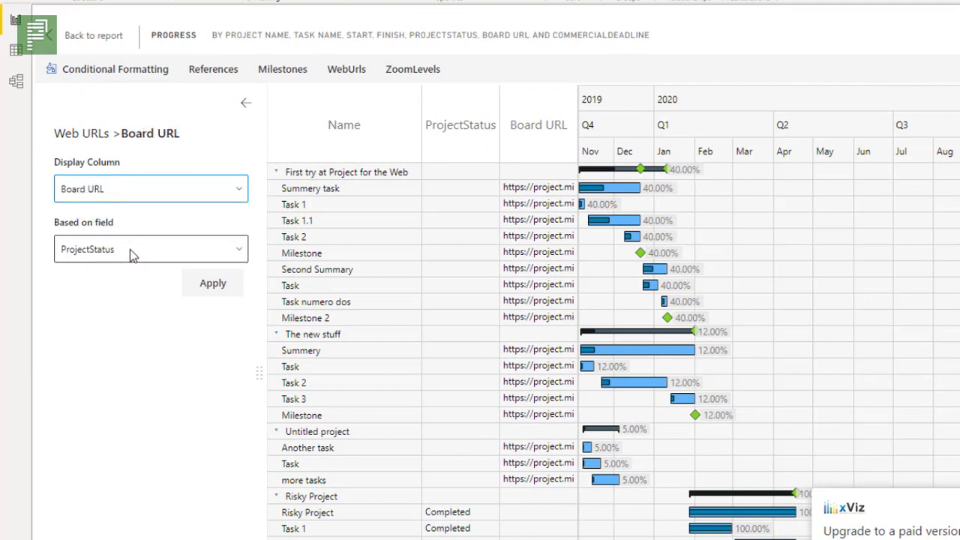
left_click(132, 253)
left_click(112, 302)
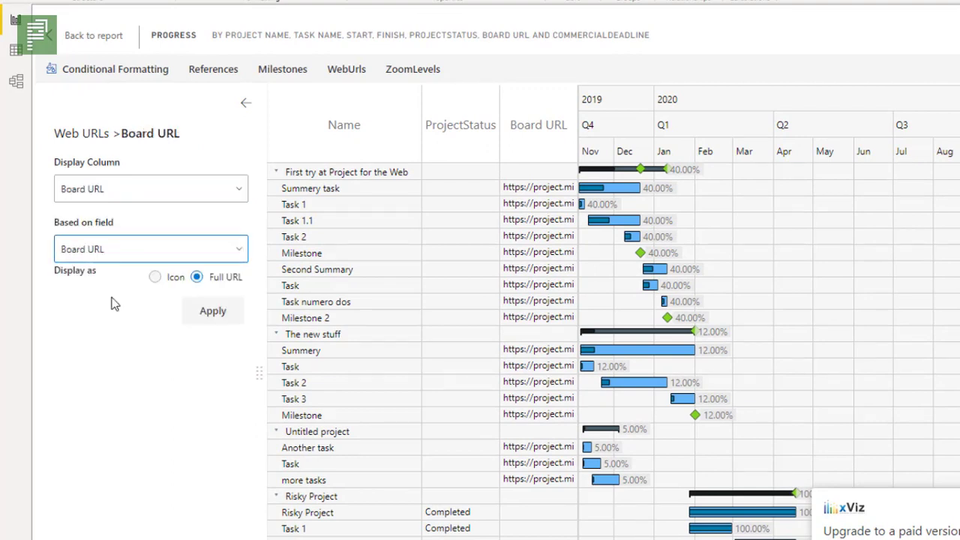
Set the Board URL web link to display as a rocket icon instead of the full URL.
left_click(156, 278)
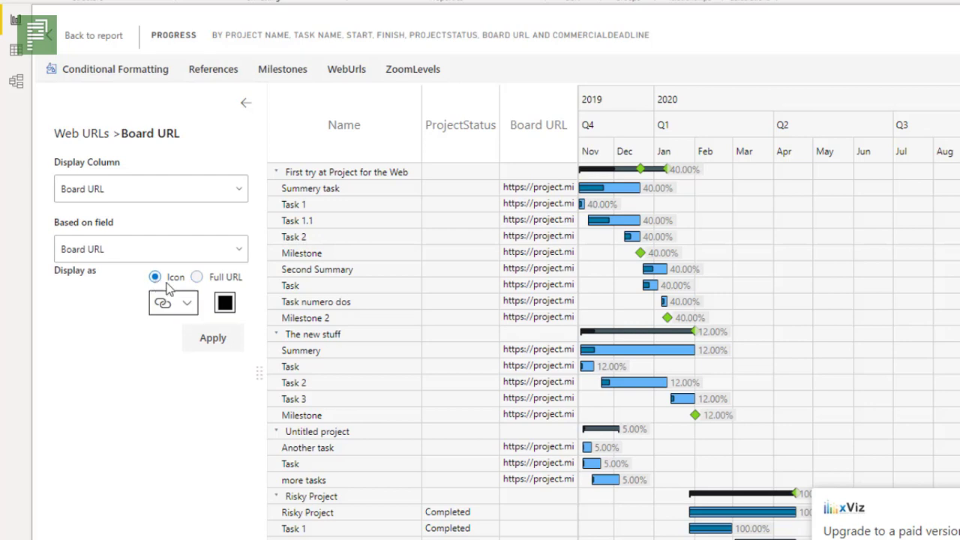
left_click(182, 310)
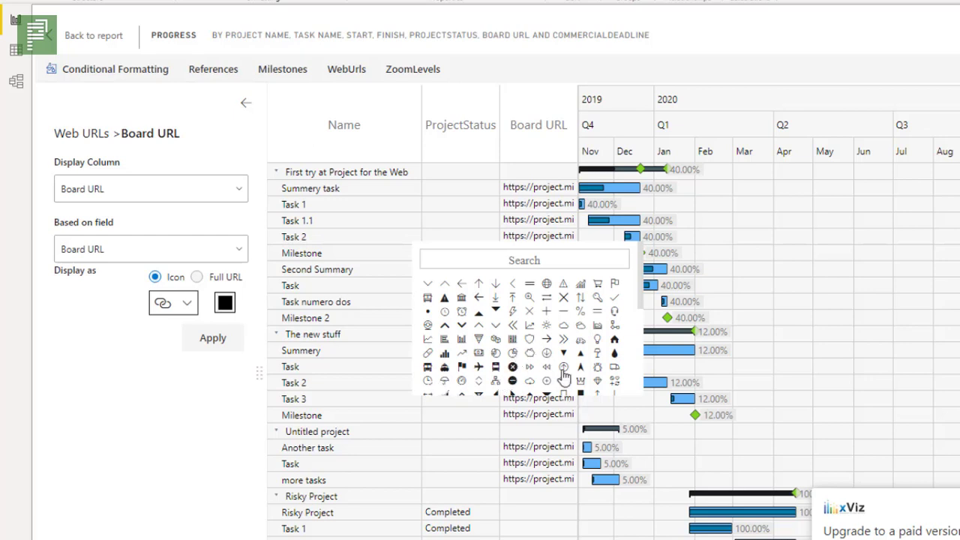
scroll(510, 332, "down", 5)
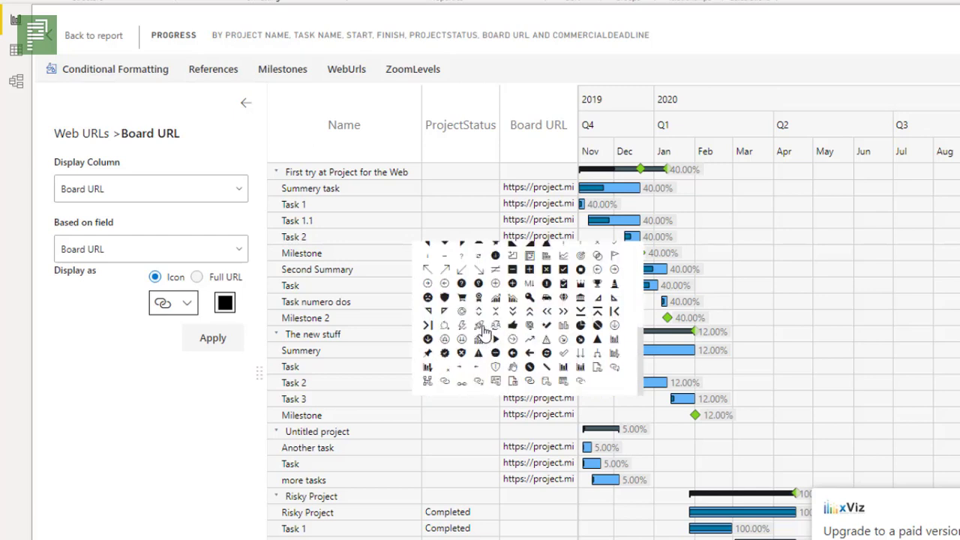
left_click(482, 332)
Colour the Board URL link icon purple, apply the web URL rule and return to the report.
left_click(229, 308)
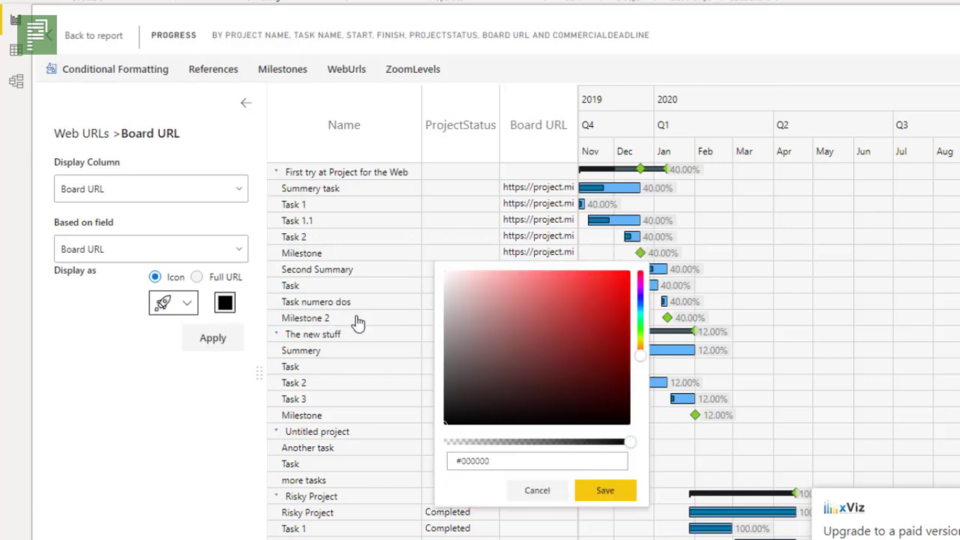
left_click(640, 302)
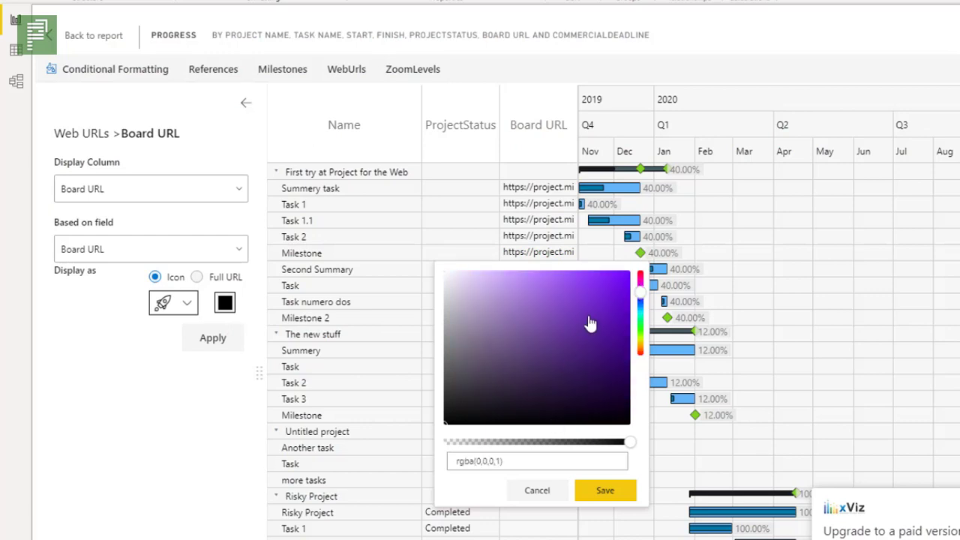
left_click(604, 298)
left_click(604, 491)
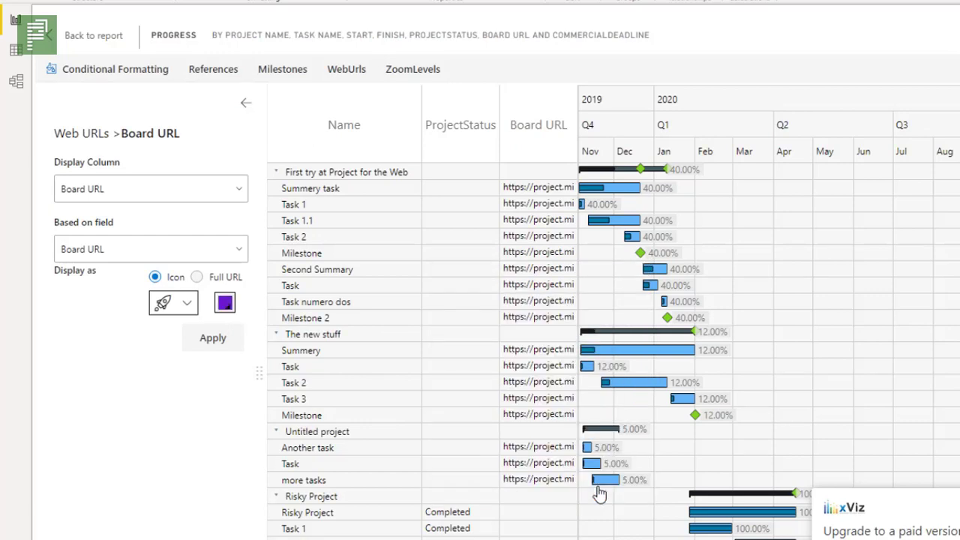
left_click(196, 339)
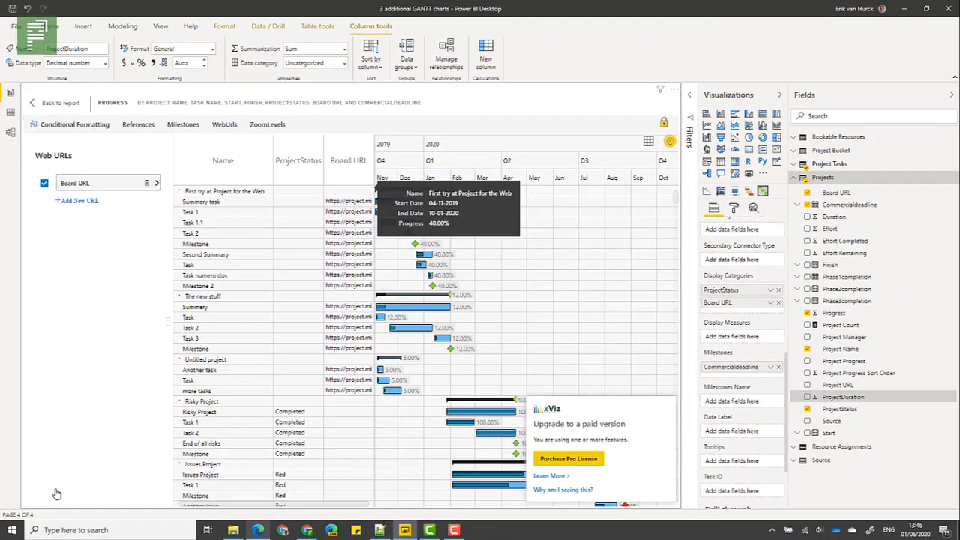
left_click(60, 102)
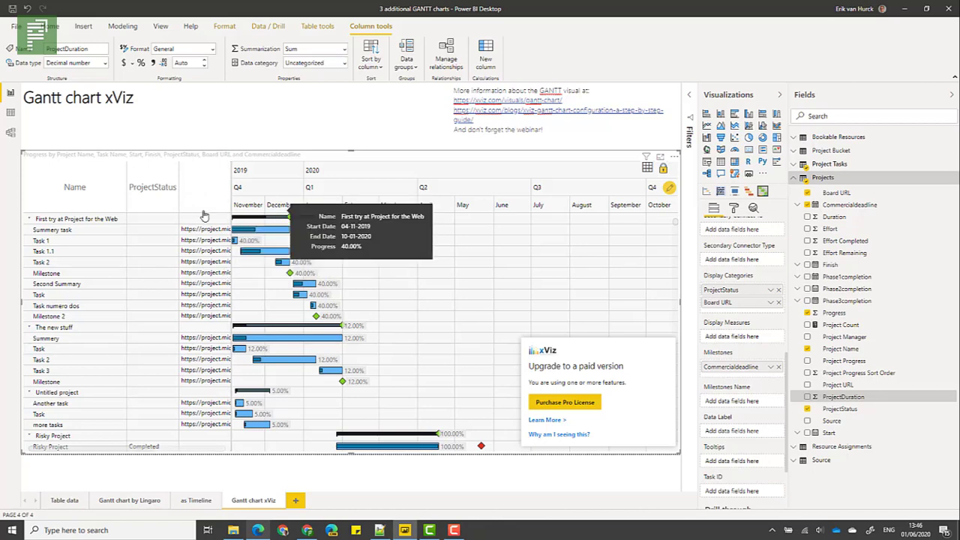
Replace Board URL with Project URL in the visual's display categories and place Project URL ahead of ProjectStatus.
scroll(160, 326, "down", 10)
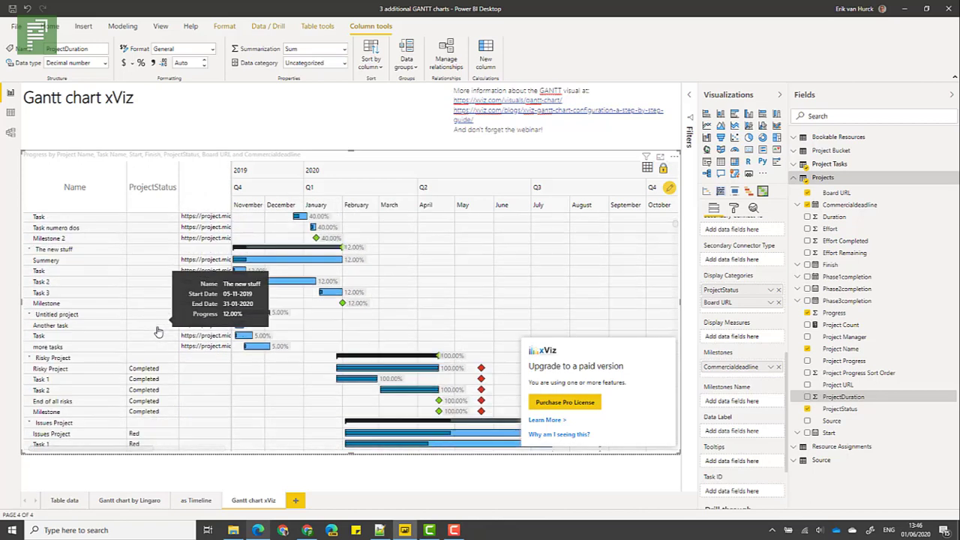
scroll(162, 364, "down", 10)
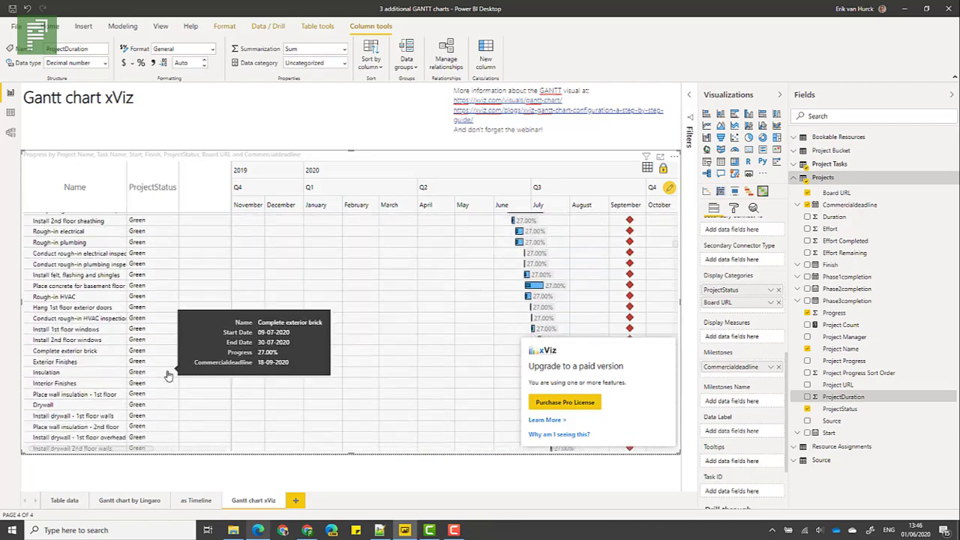
scroll(194, 417, "down", 15)
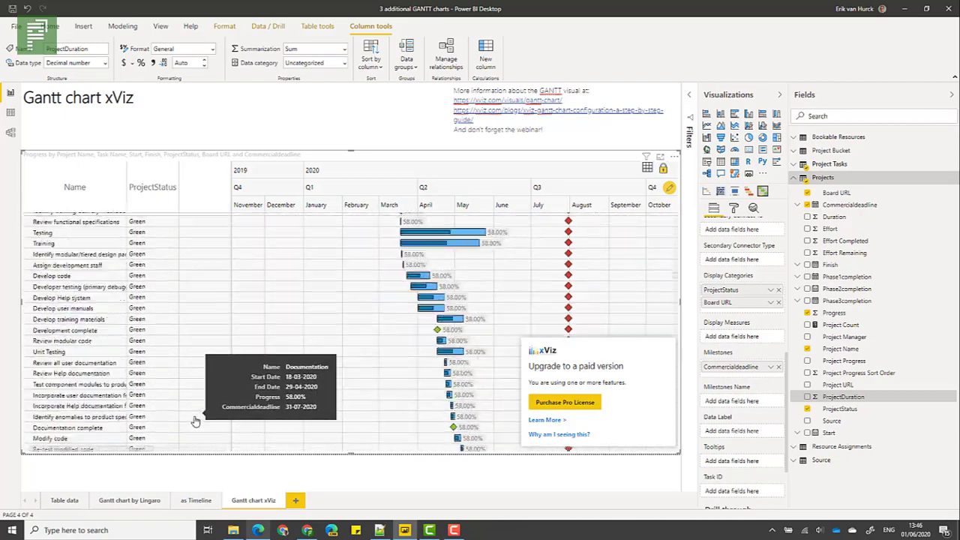
scroll(196, 420, "down", 15)
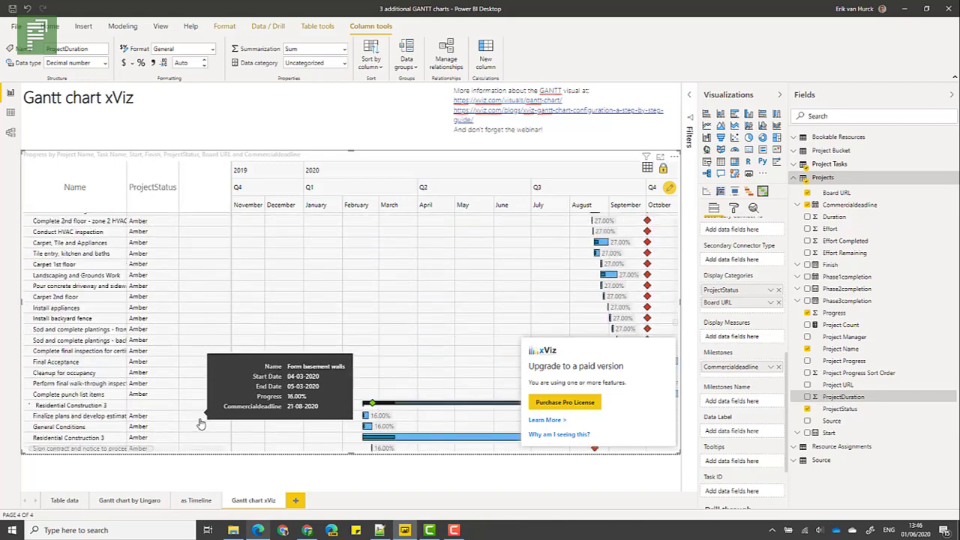
scroll(201, 421, "down", 15)
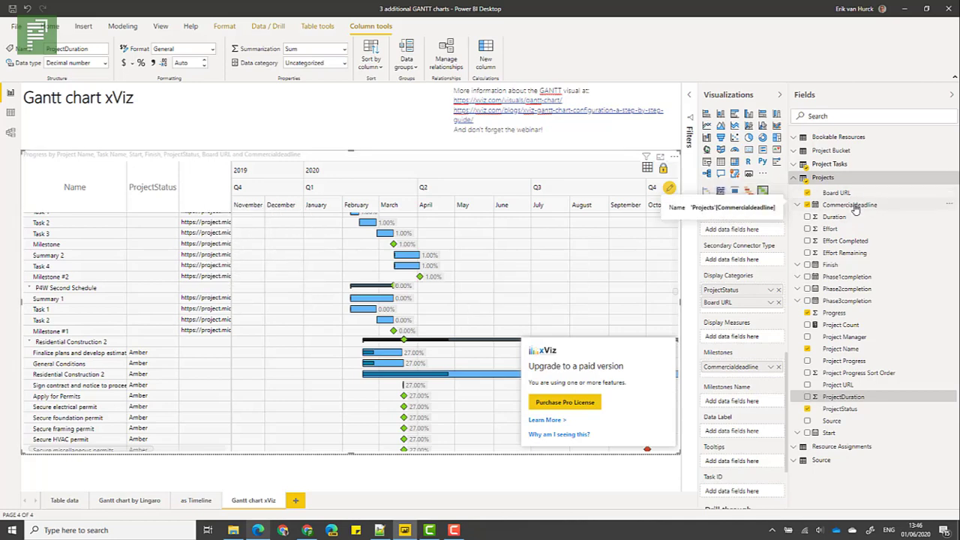
left_click(816, 116)
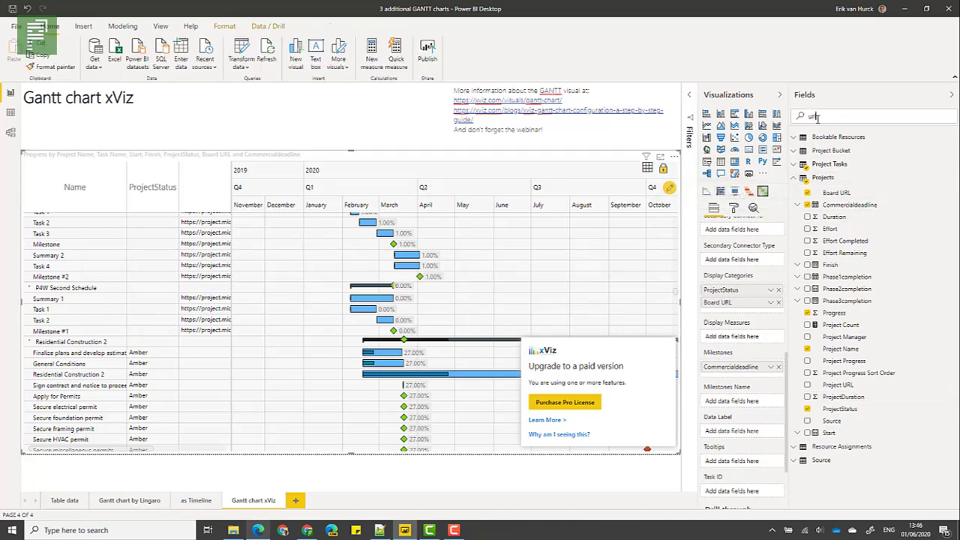
type("url")
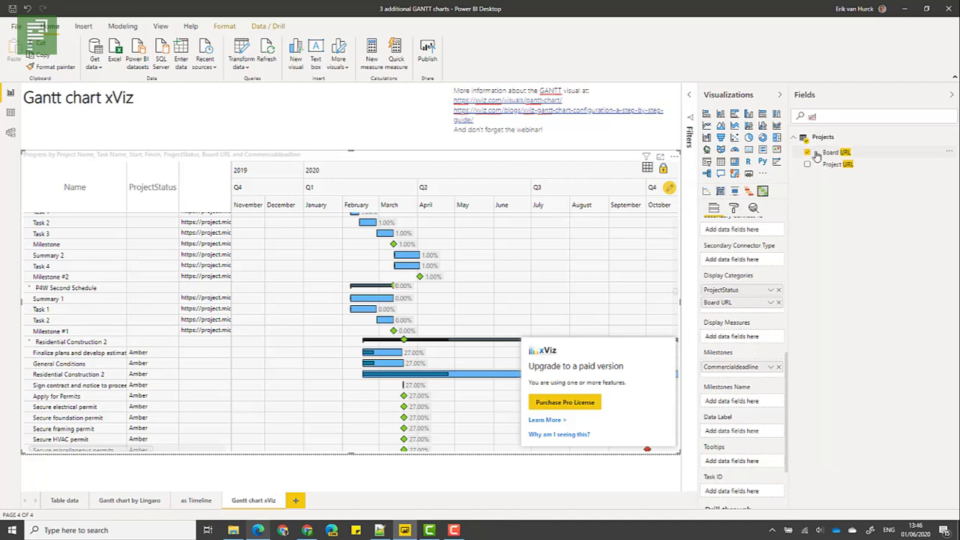
left_click_drag(816, 168, 740, 315)
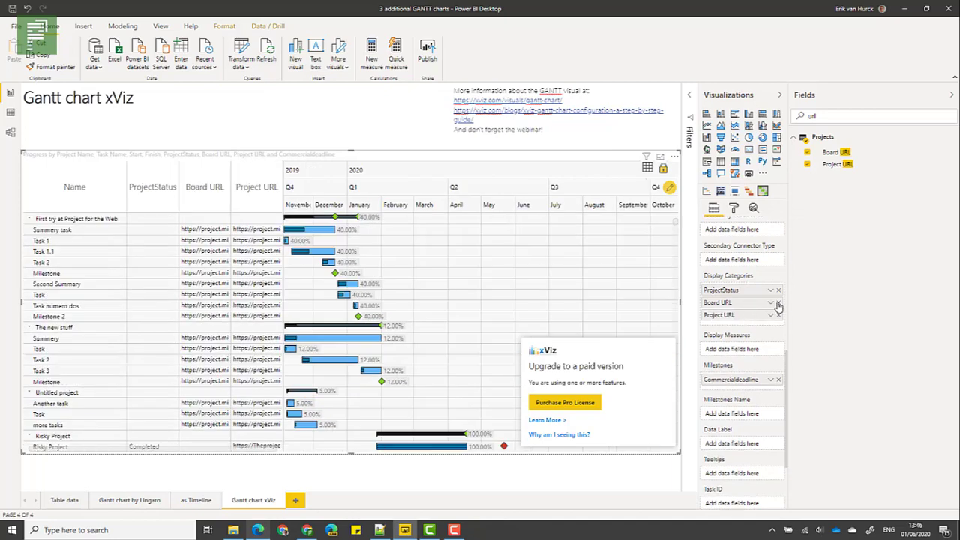
left_click(779, 302)
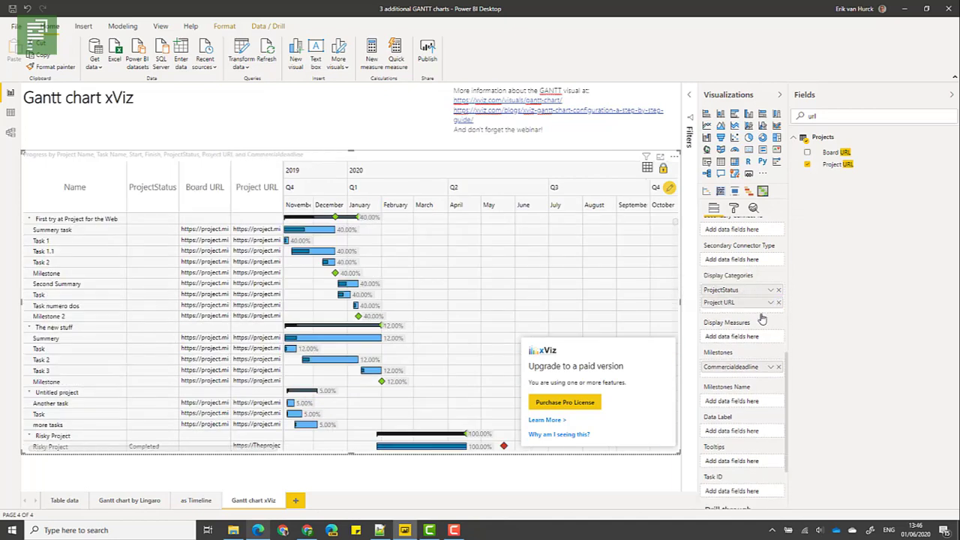
left_click_drag(760, 303, 732, 291)
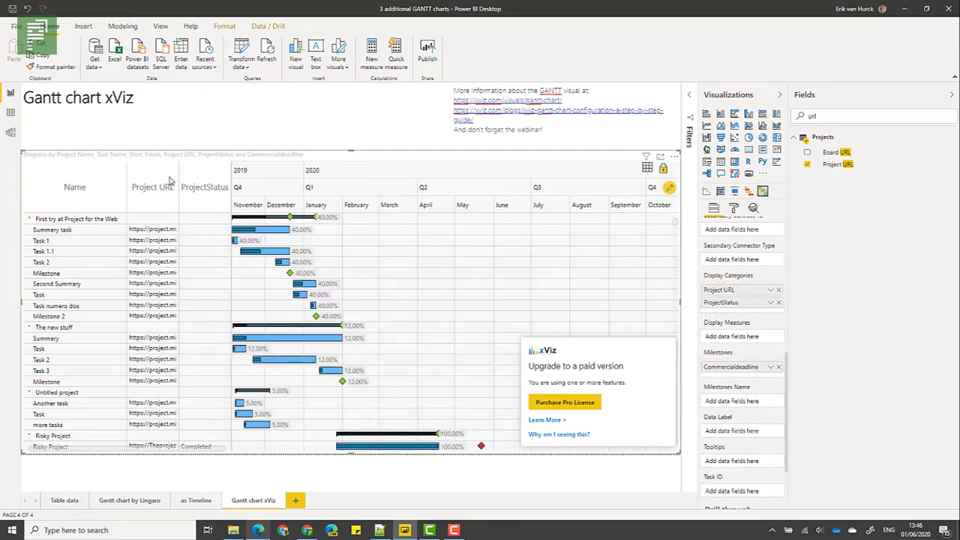
Create a new web URL rule in the Gantt visual's editor with Project URL as both display column and source field.
left_click(668, 188)
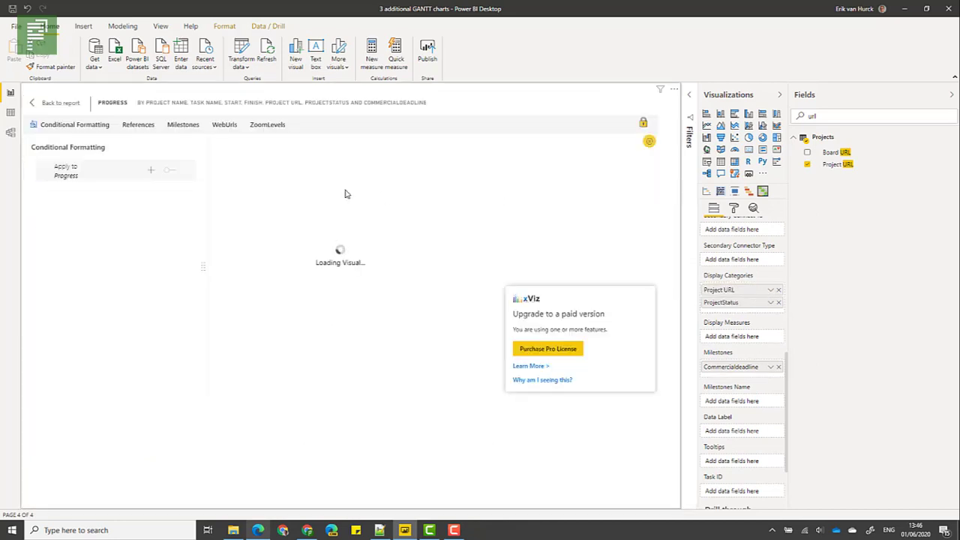
left_click(224, 125)
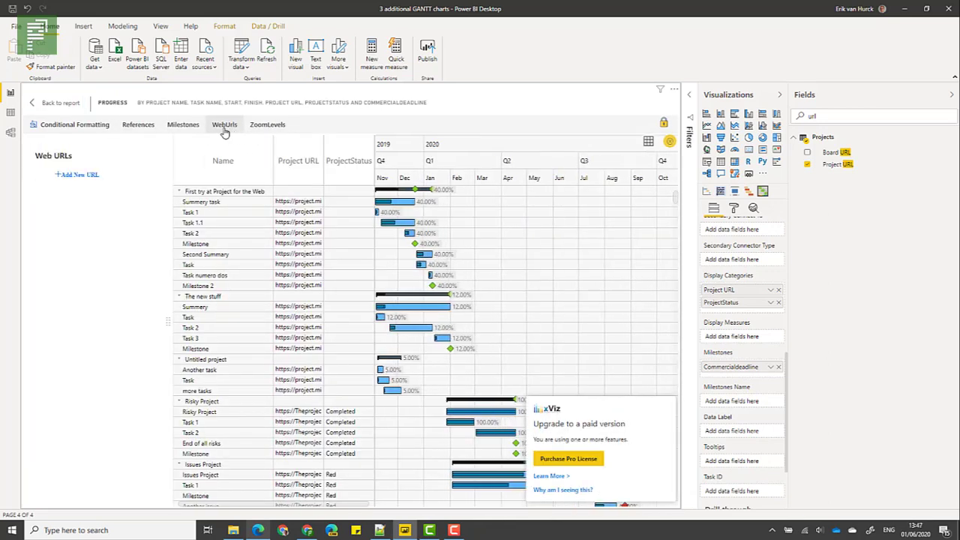
left_click(92, 177)
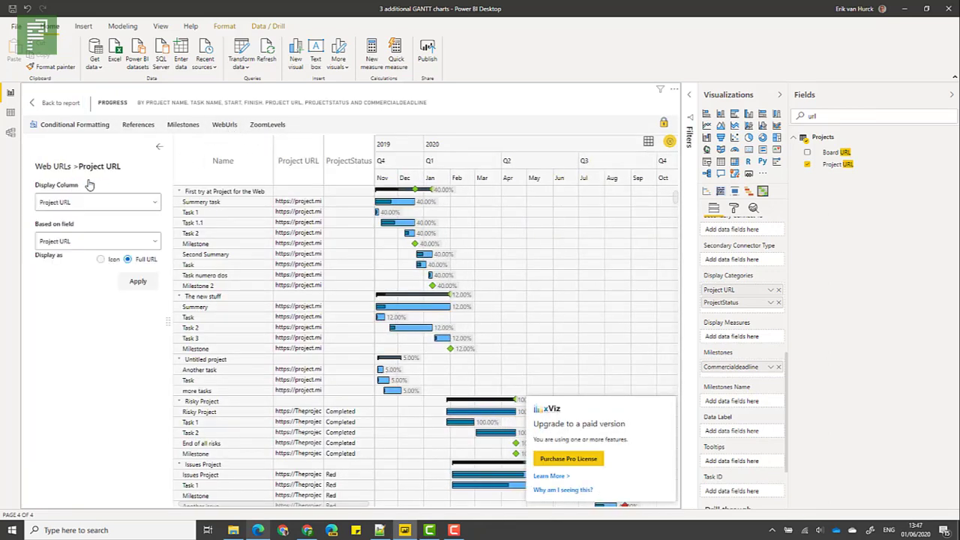
left_click(85, 202)
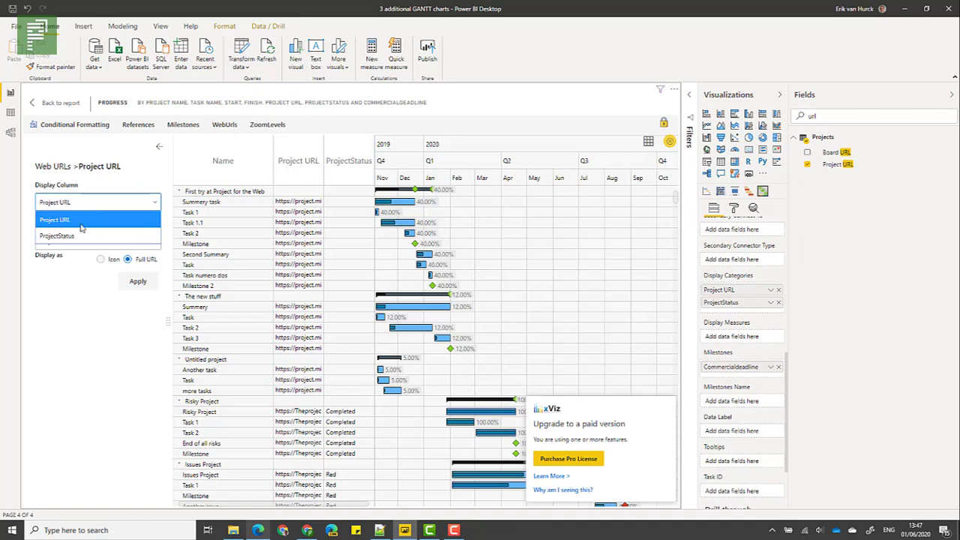
left_click(81, 224)
left_click(83, 242)
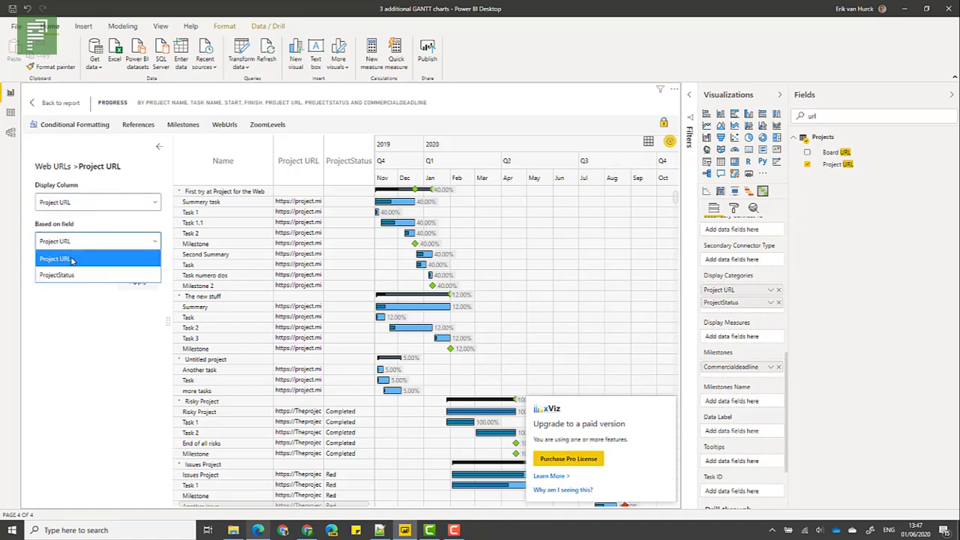
left_click(72, 260)
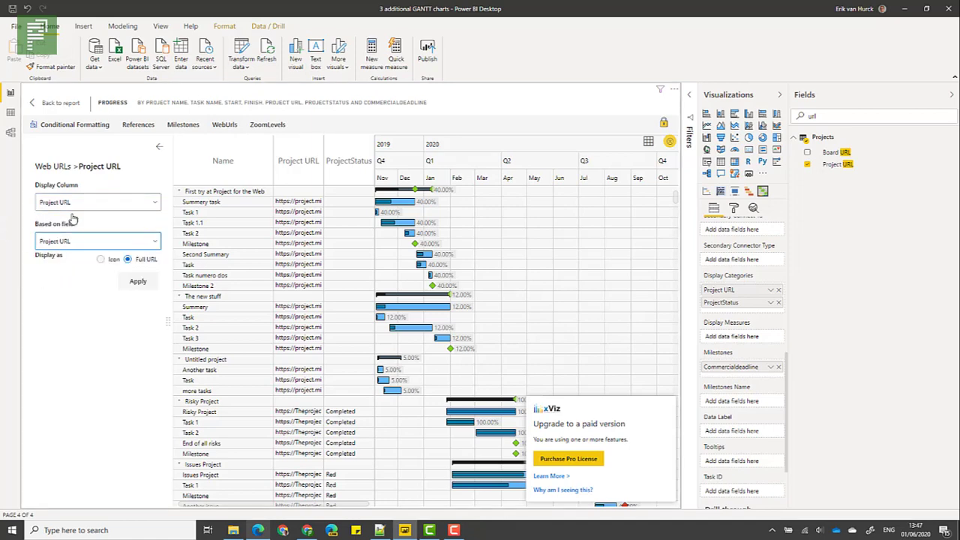
Display the Project URL link as a red cubes icon instead of the full URL and apply the rule.
left_click(100, 259)
left_click(117, 276)
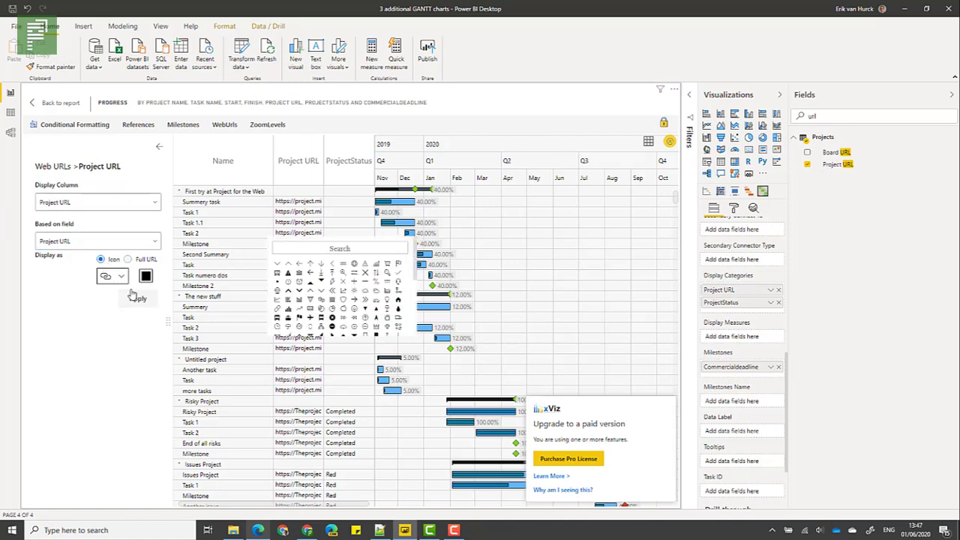
left_click(319, 300)
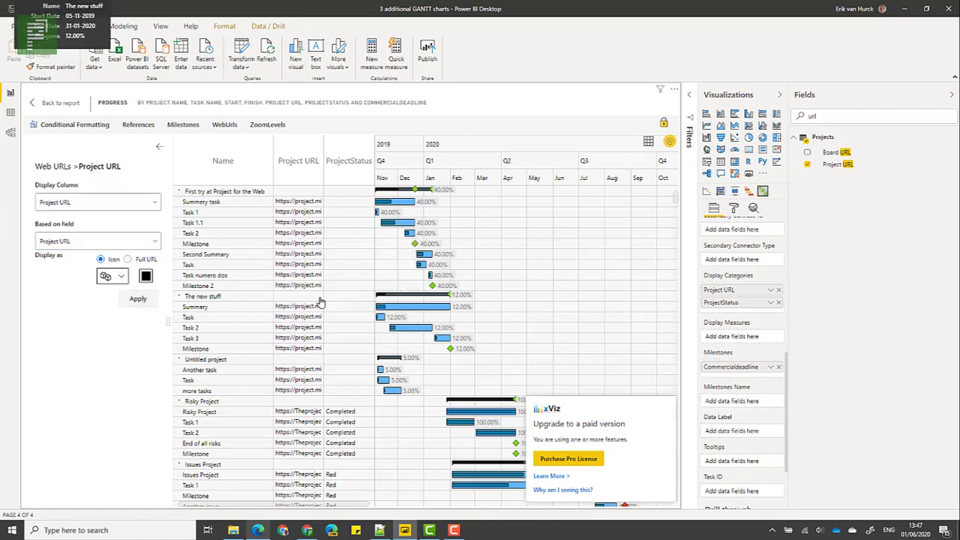
left_click(146, 277)
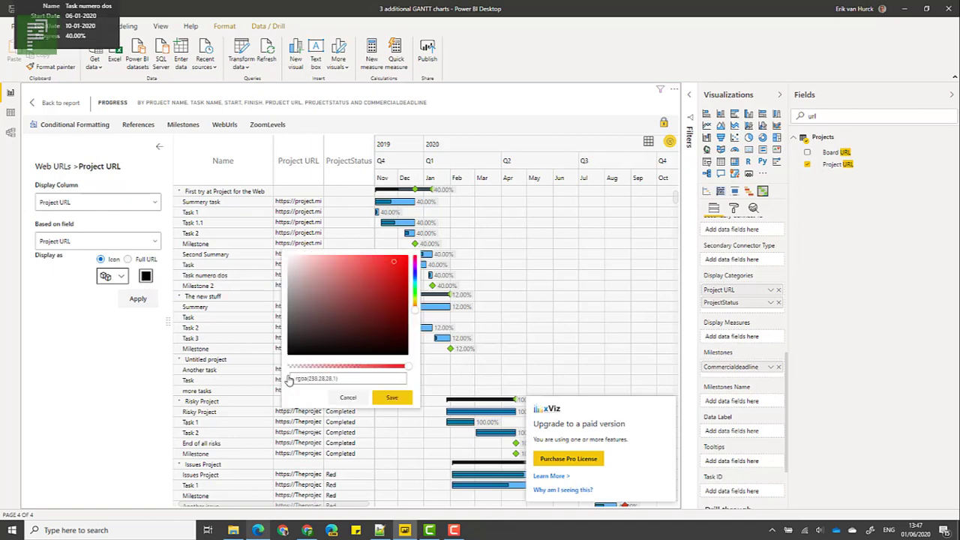
left_click(392, 398)
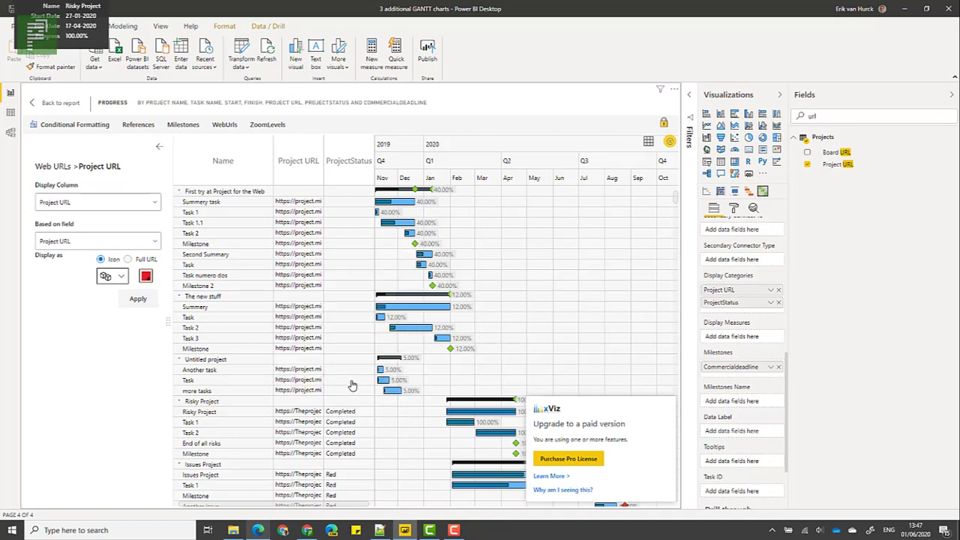
left_click(155, 301)
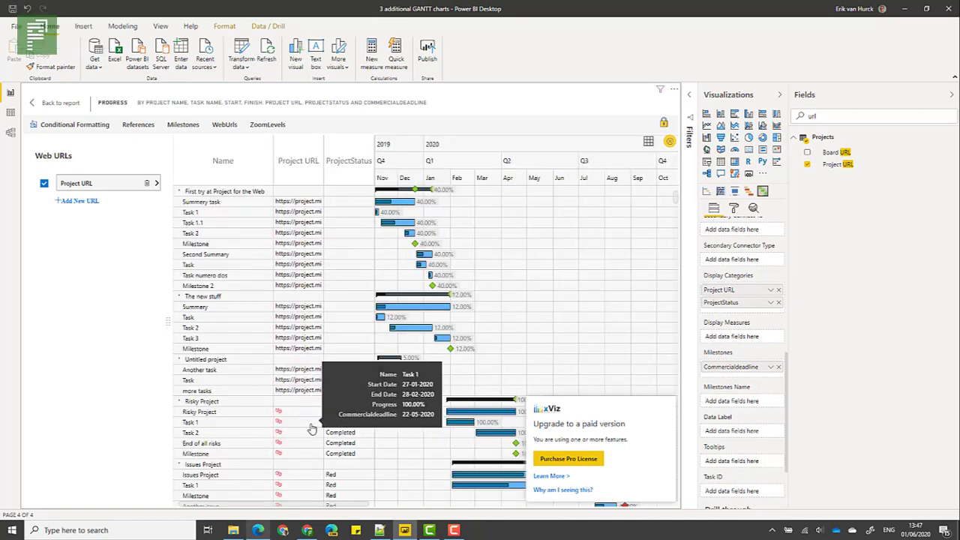
Examine the Project URL column's link icons across the projects and tasks in the Gantt chart.
scroll(292, 405, "down", 1)
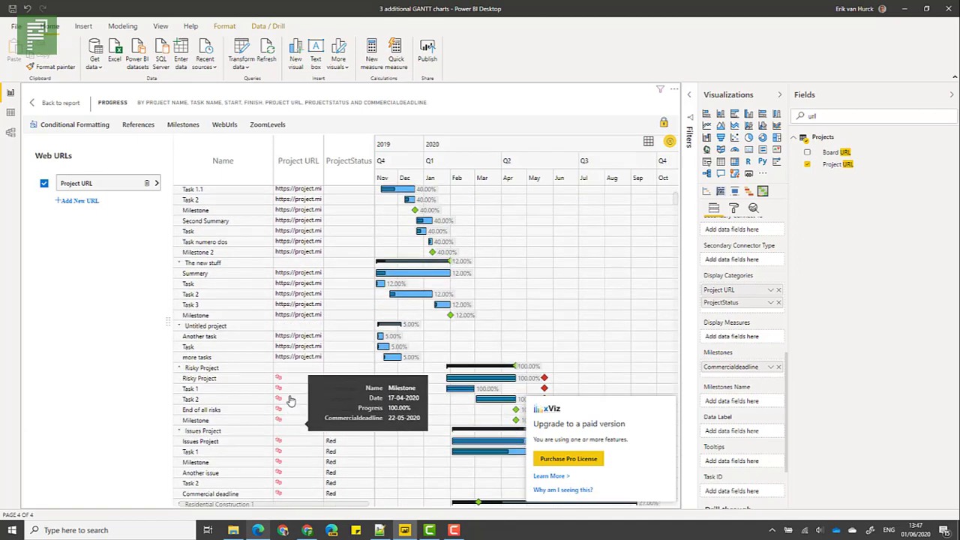
scroll(290, 328, "up", 1)
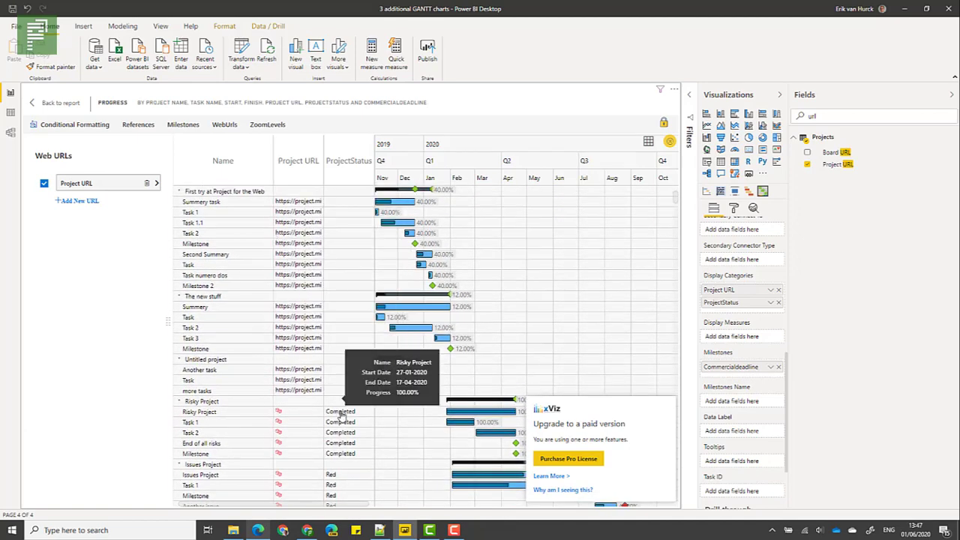
scroll(288, 427, "down", 6)
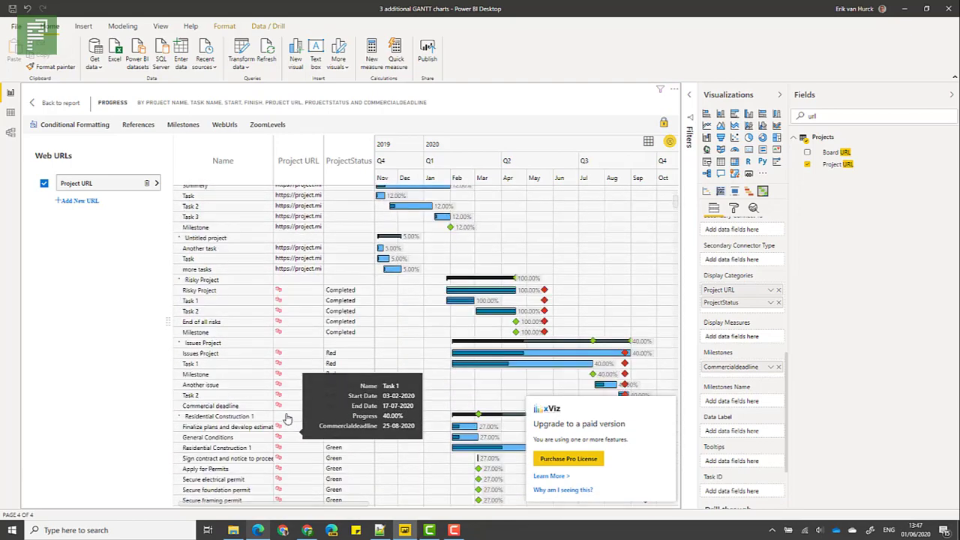
scroll(285, 409, "down", 8)
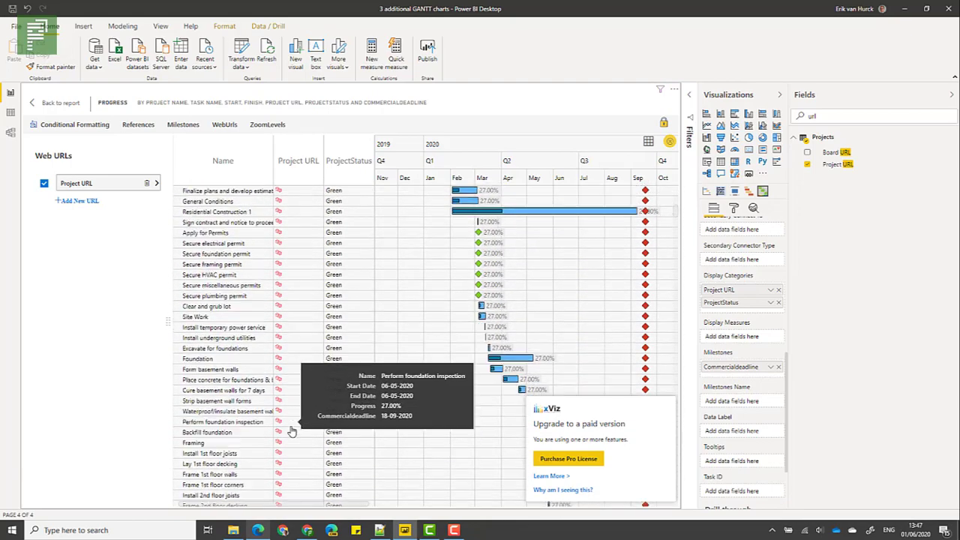
scroll(294, 390, "up", 10)
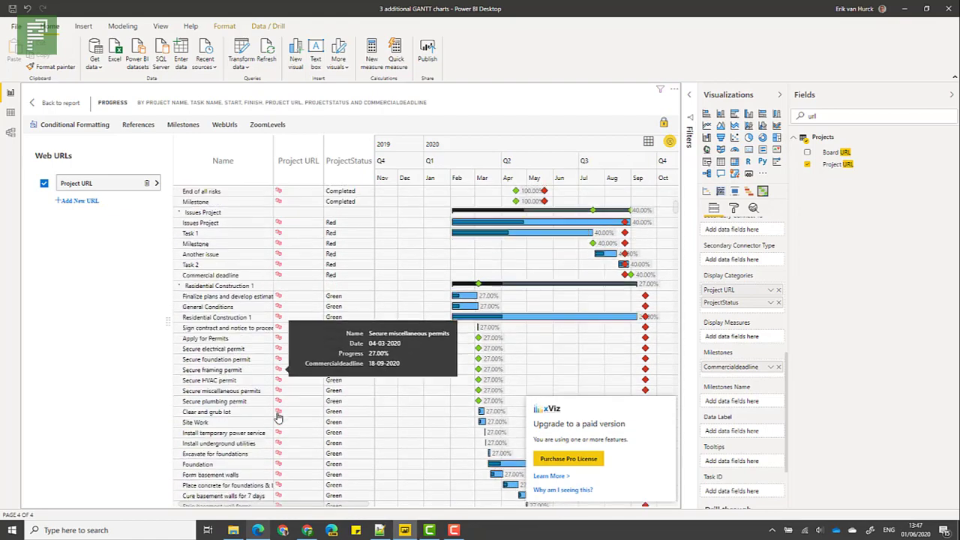
scroll(299, 323, "up", 2)
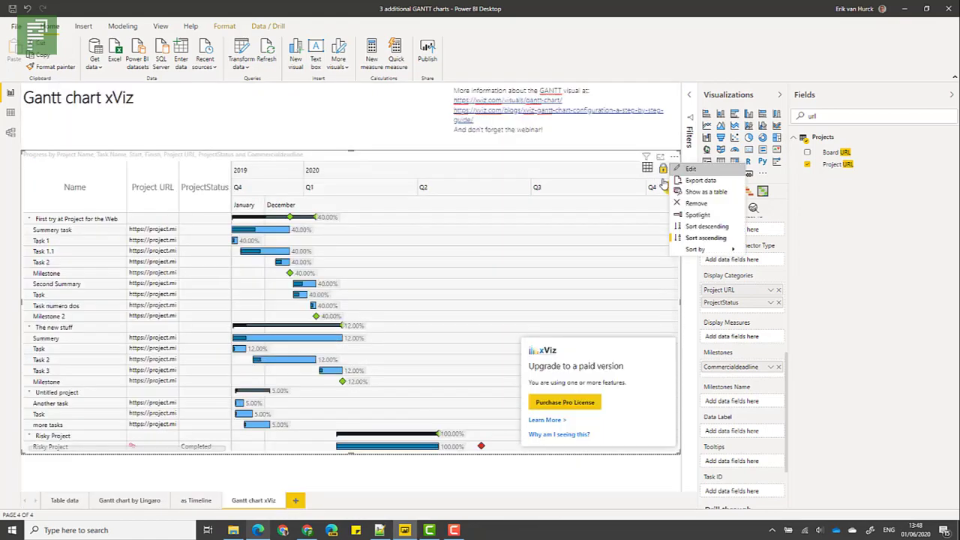
Reopen the Gantt visual's editor and turn off the custom zoom levels for the timeline.
left_click(689, 170)
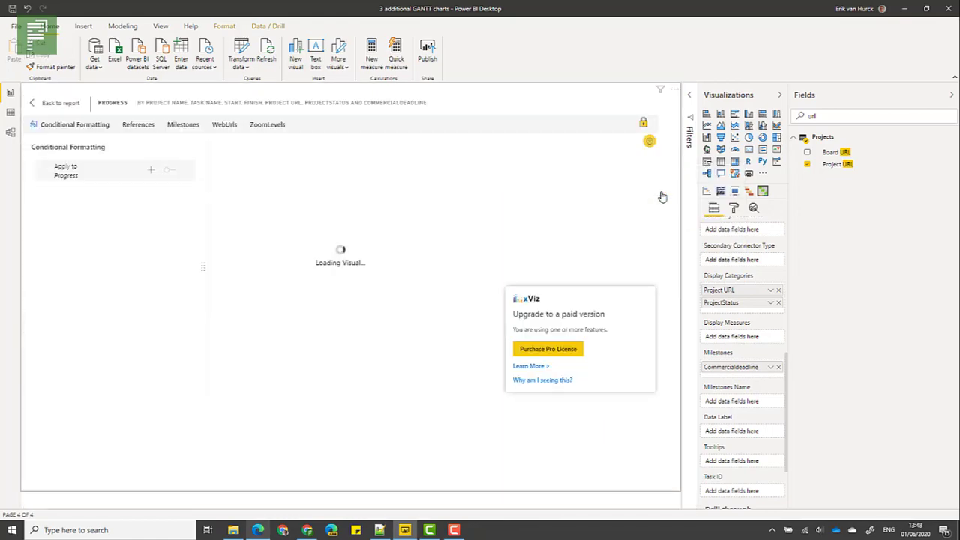
left_click(252, 128)
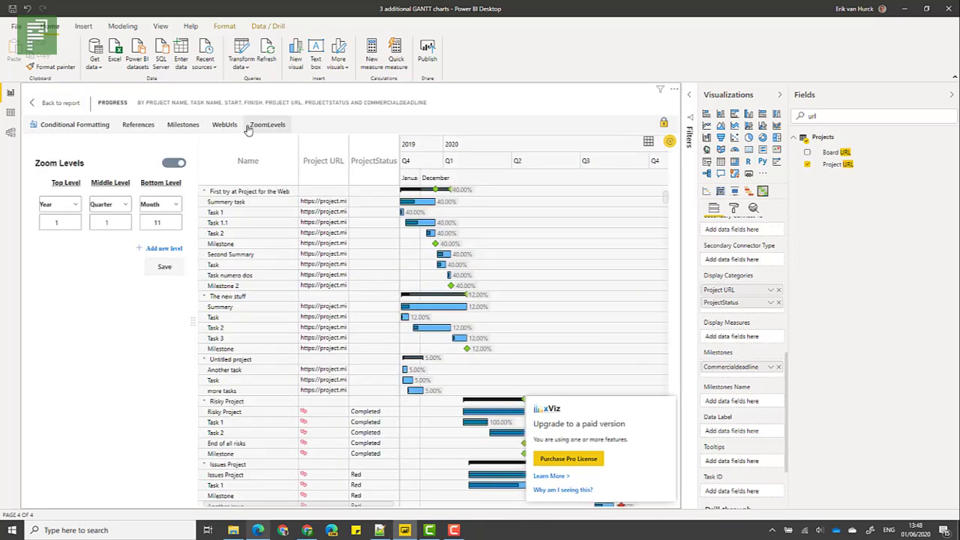
left_click(179, 165)
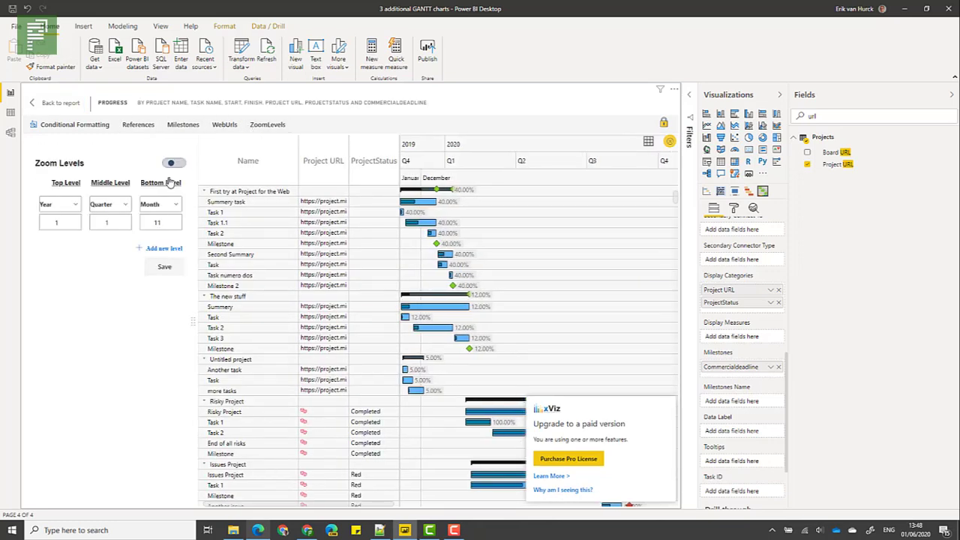
left_click(173, 164)
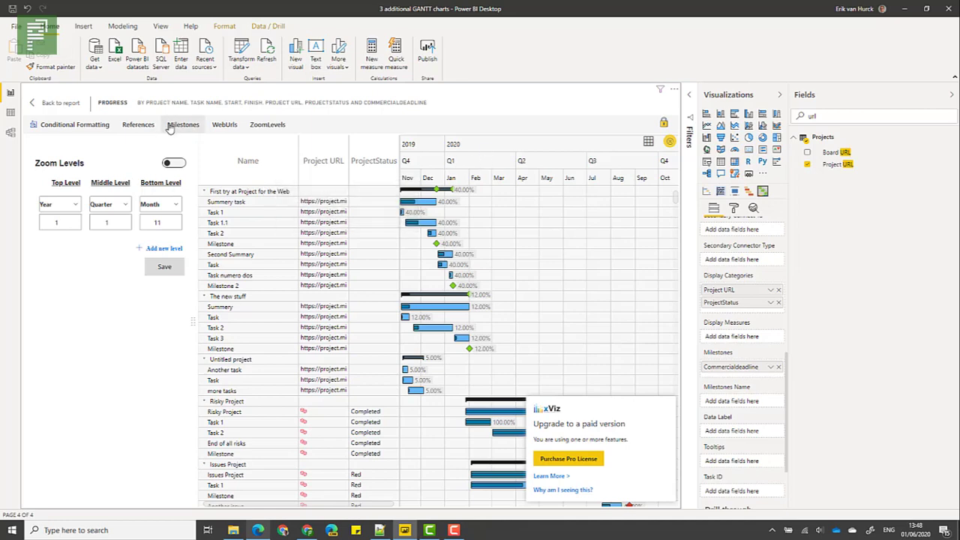
Add a new reference to the Gantt chart based on today's date and name it Today.
left_click(140, 129)
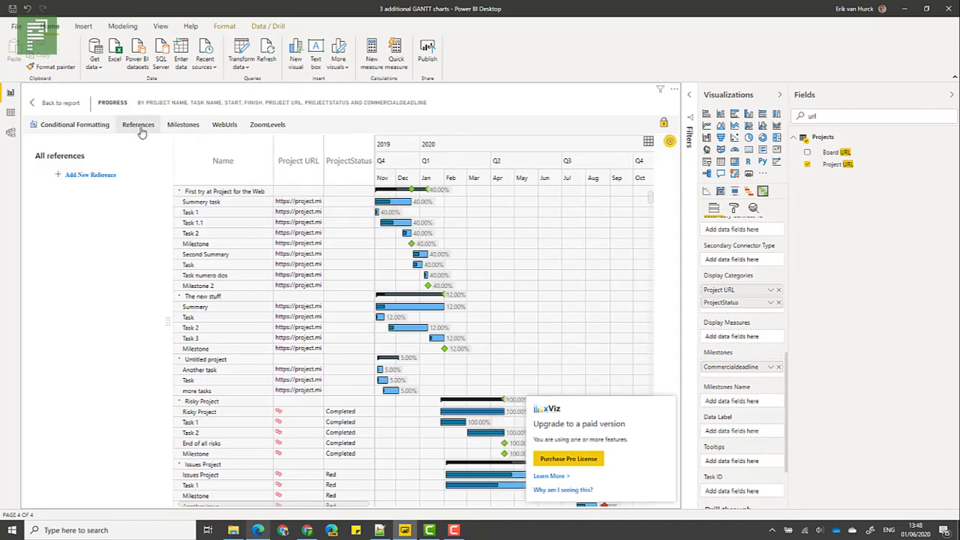
left_click(86, 175)
left_click(93, 197)
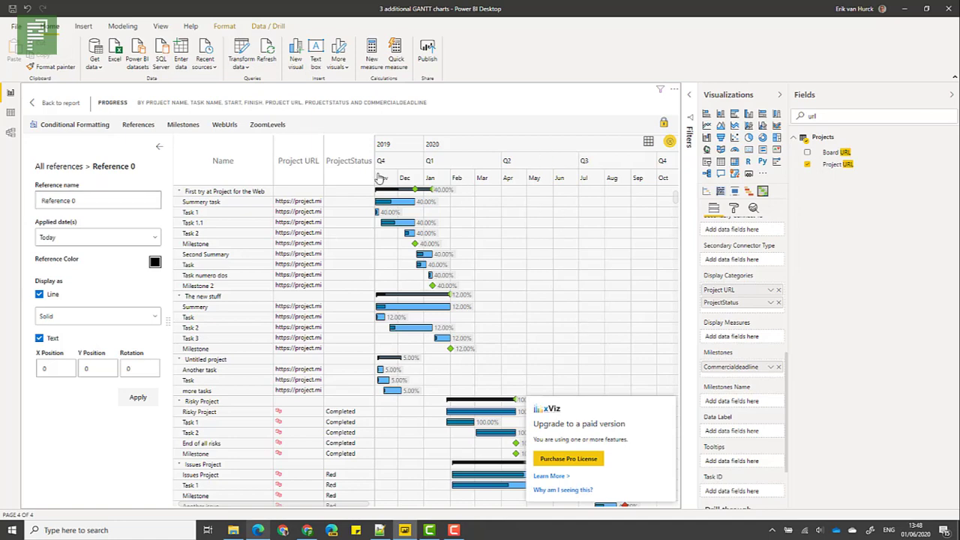
left_click_drag(105, 200, 2, 202)
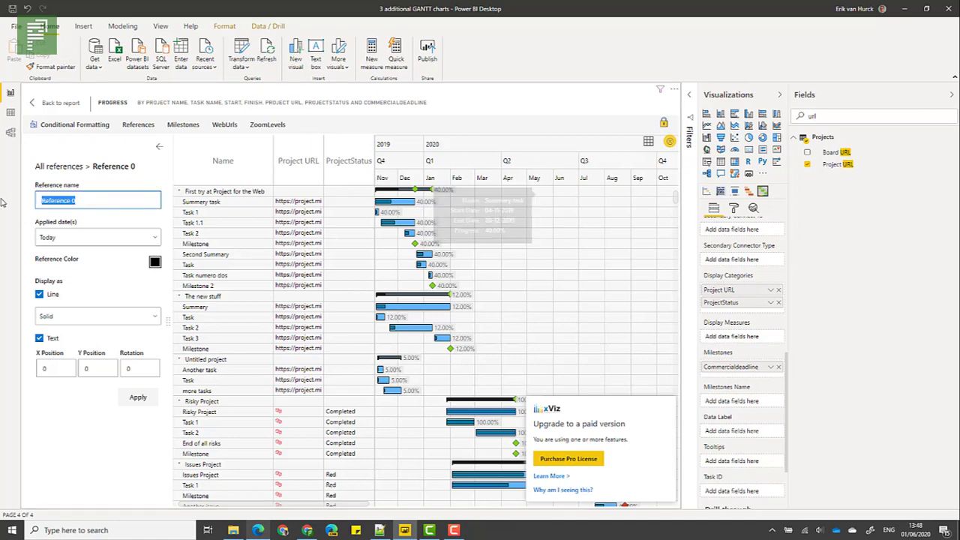
type("Today")
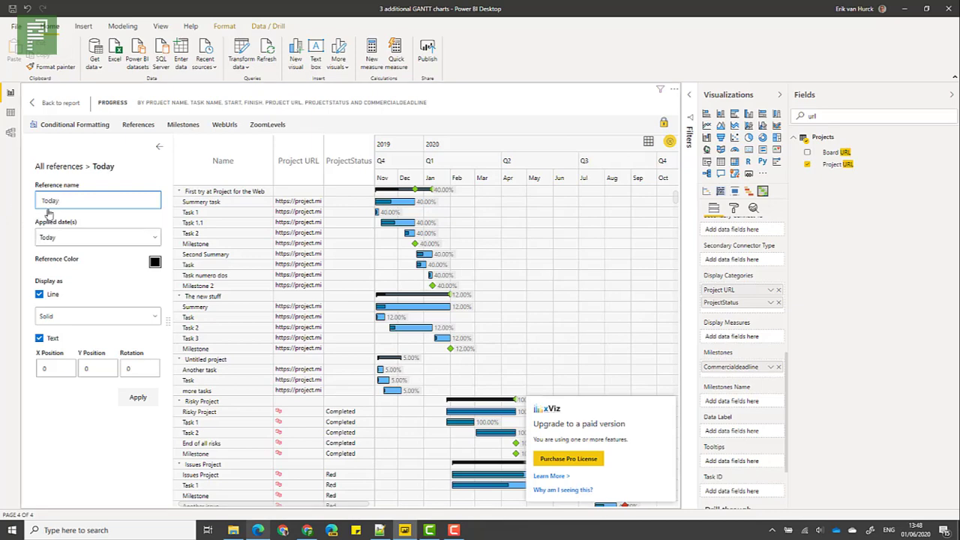
Colour the Today reference red, set its line style to Dashed and apply it to the chart.
left_click(154, 261)
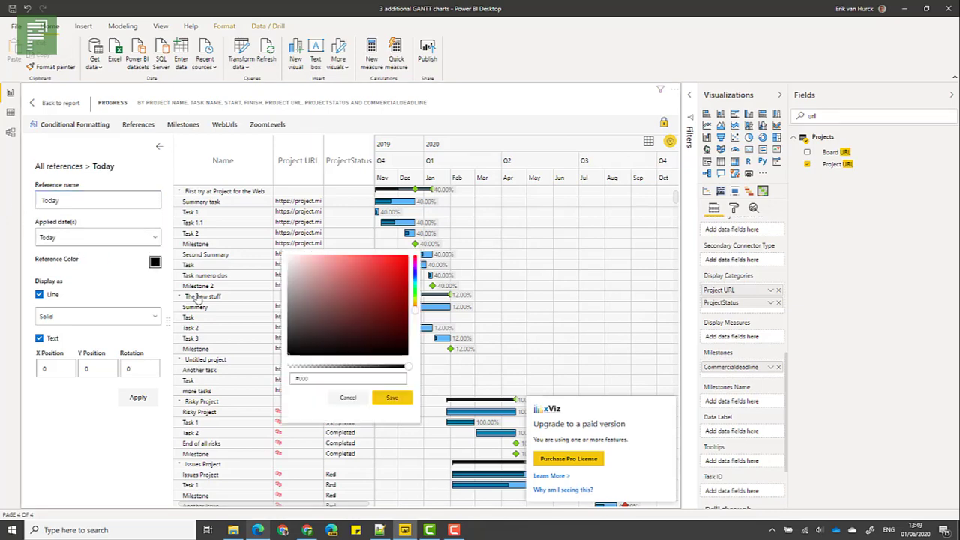
left_click(397, 264)
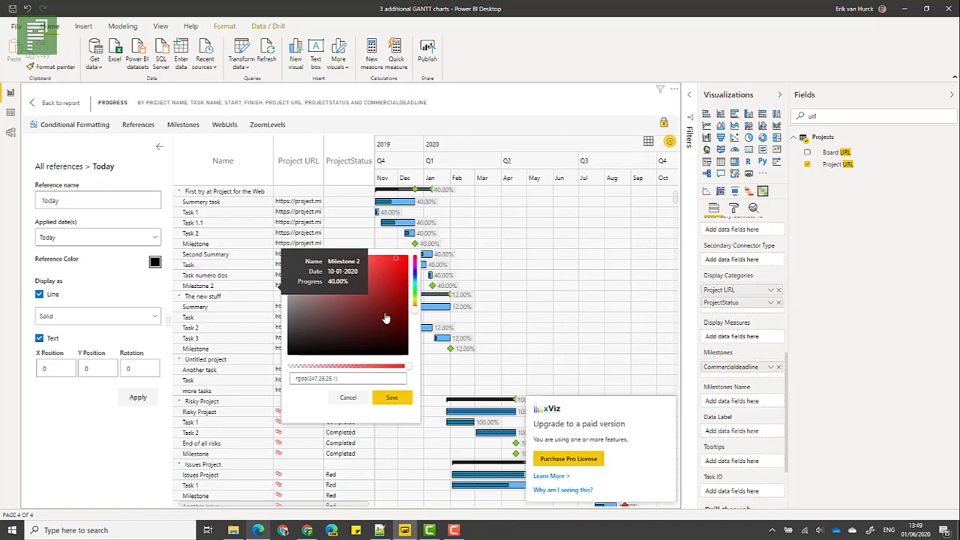
left_click(384, 398)
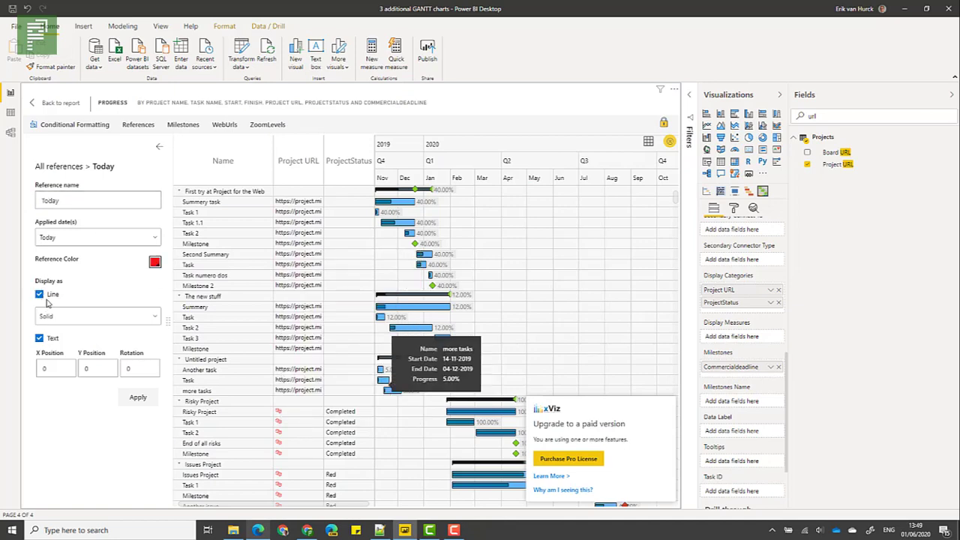
left_click(60, 315)
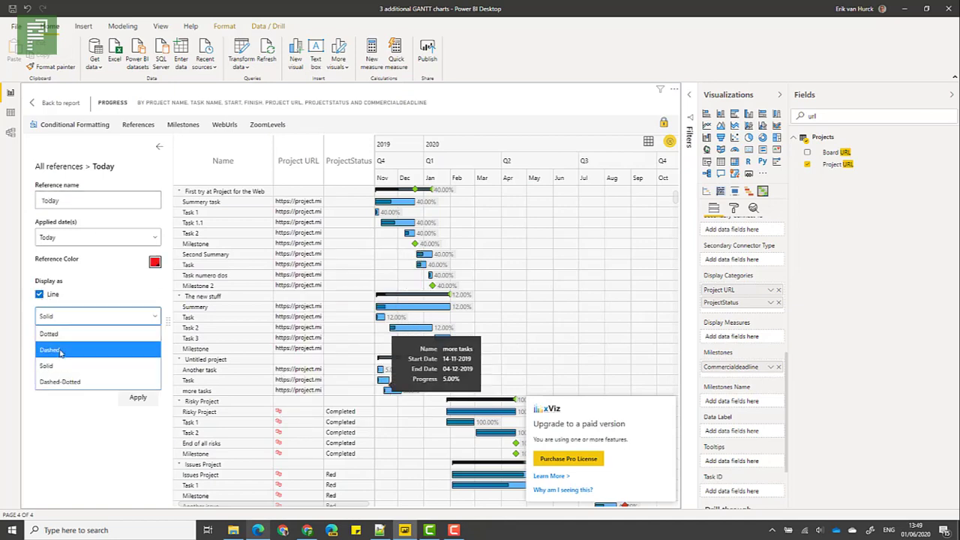
left_click(60, 350)
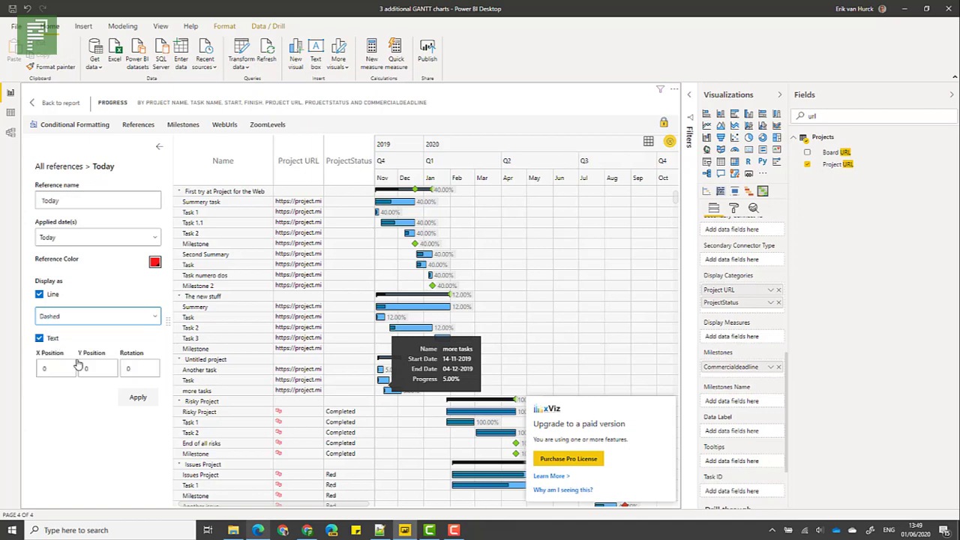
left_click(138, 401)
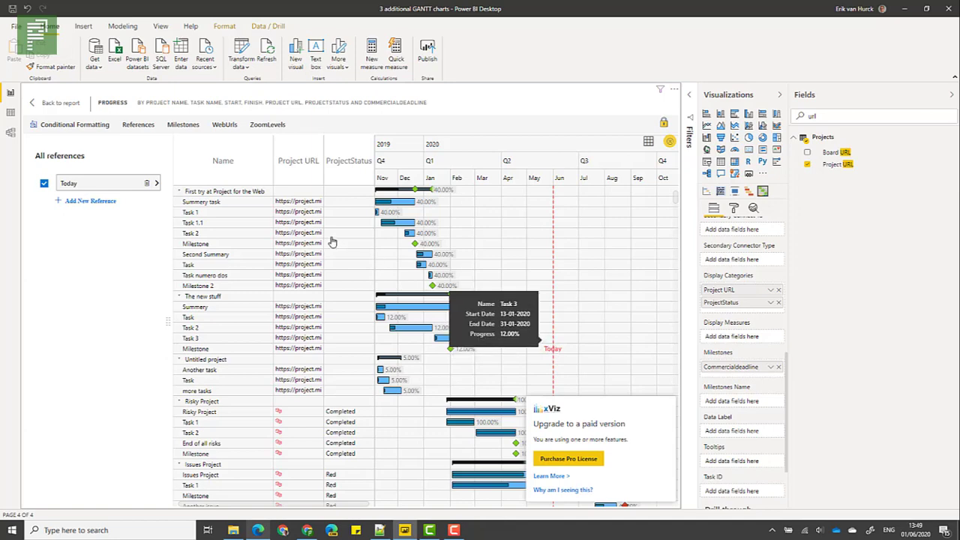
Add another reference to the Gantt chart and name it "All servers need to patched".
left_click(86, 201)
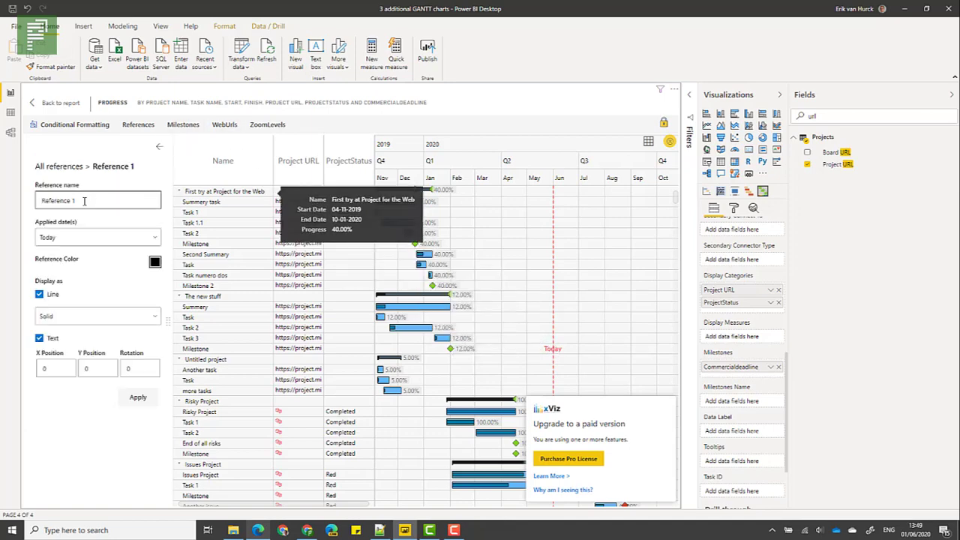
left_click_drag(76, 200, 42, 201)
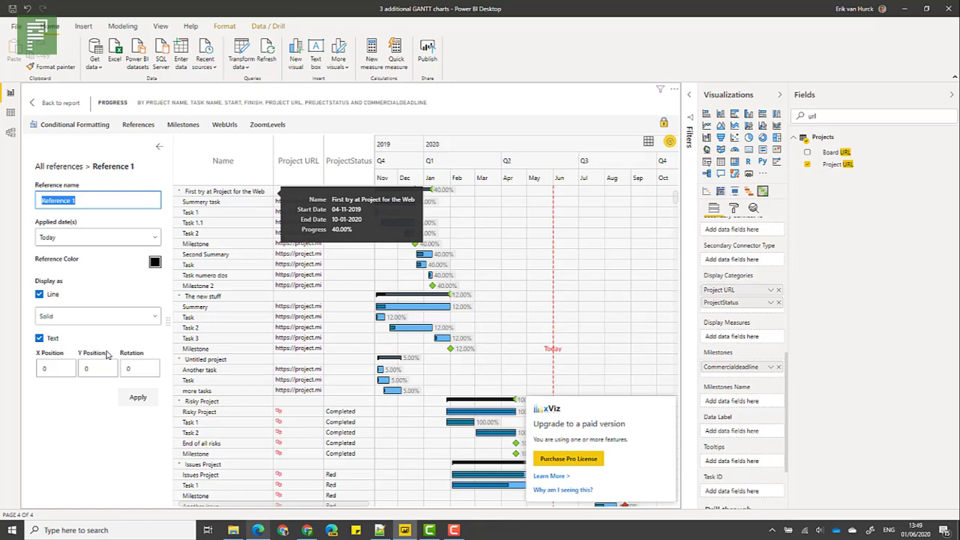
type("Au")
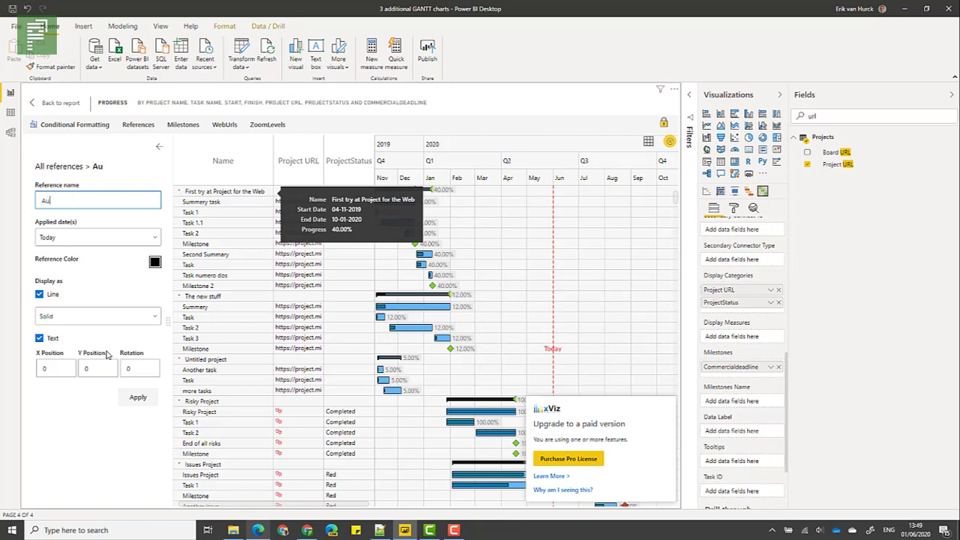
key("BackSpace")
key("BackSpace")
type("A")
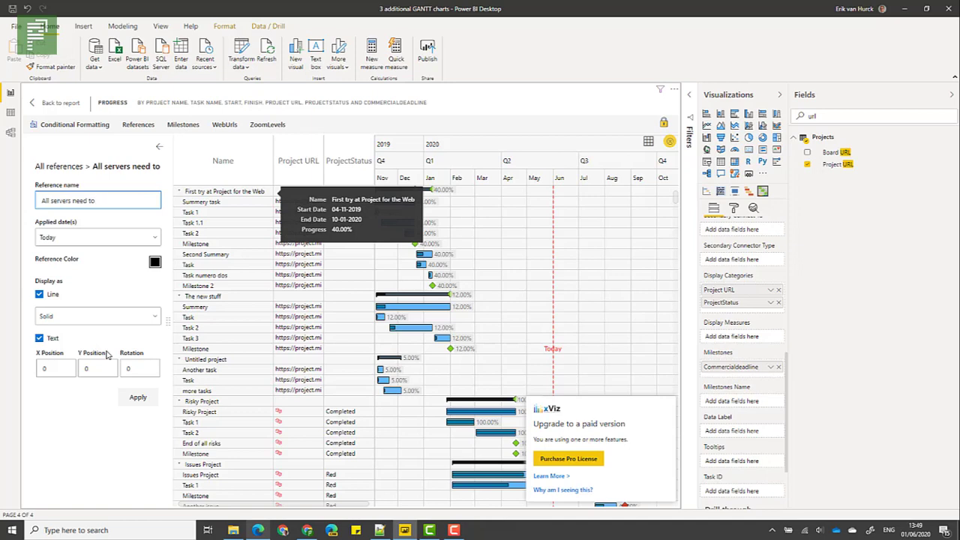
type("patched")
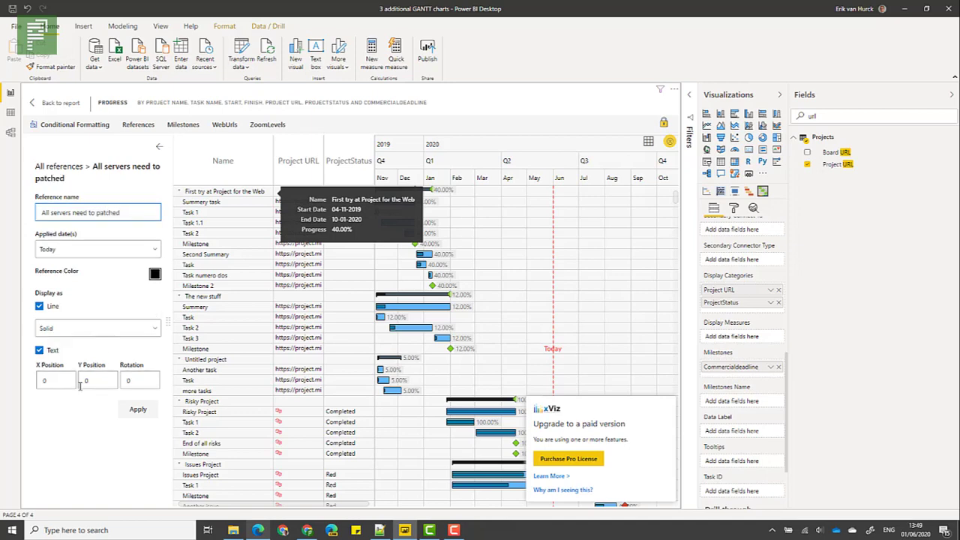
Base the new reference on a custom date and set that date to 1-08-2020.
left_click(105, 248)
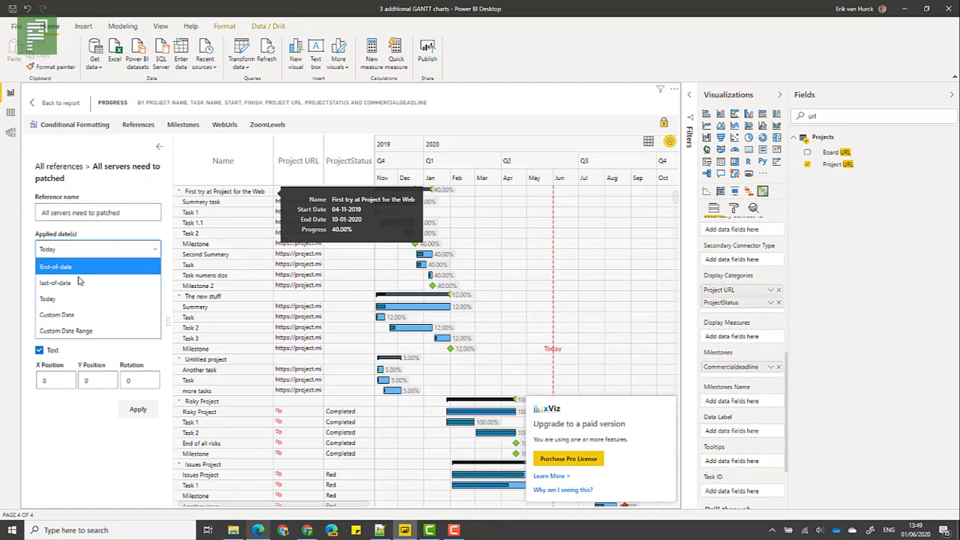
left_click(78, 315)
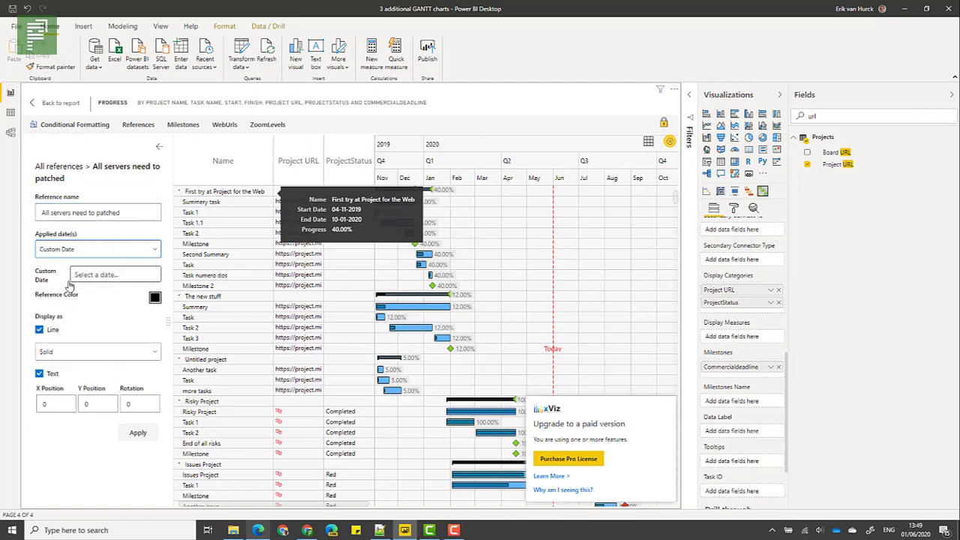
left_click(78, 275)
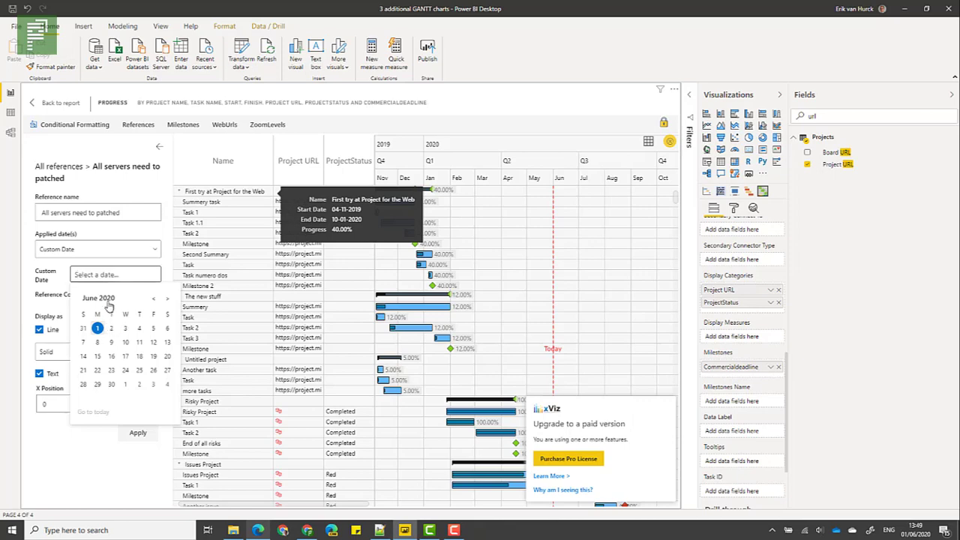
left_click(116, 276)
type("1-08-2020")
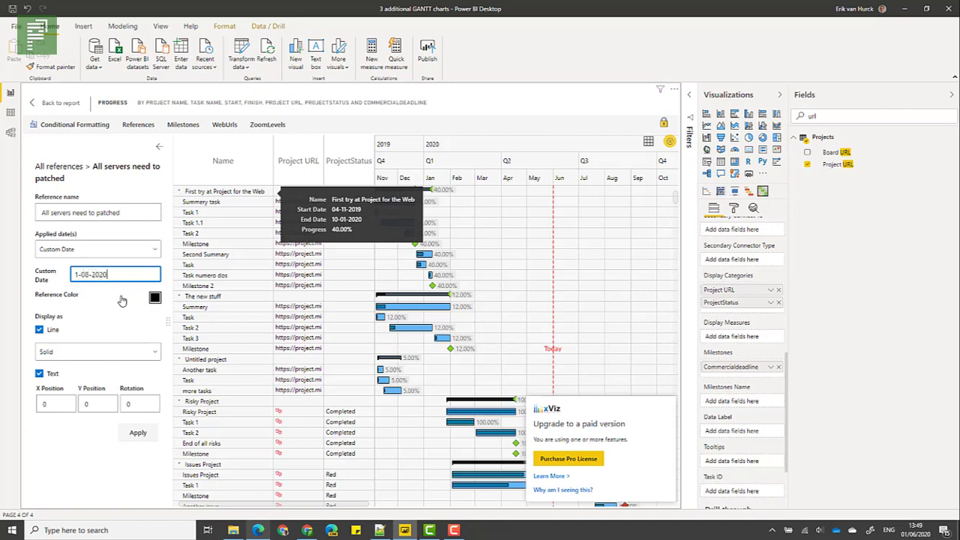
key("Return")
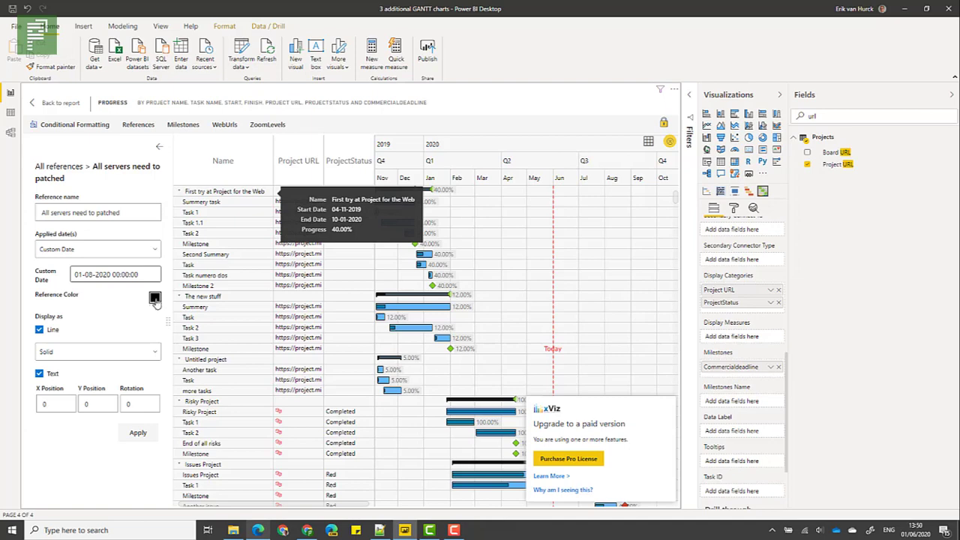
Colour the "All servers need to patched" reference blue and apply it to the chart.
left_click(155, 299)
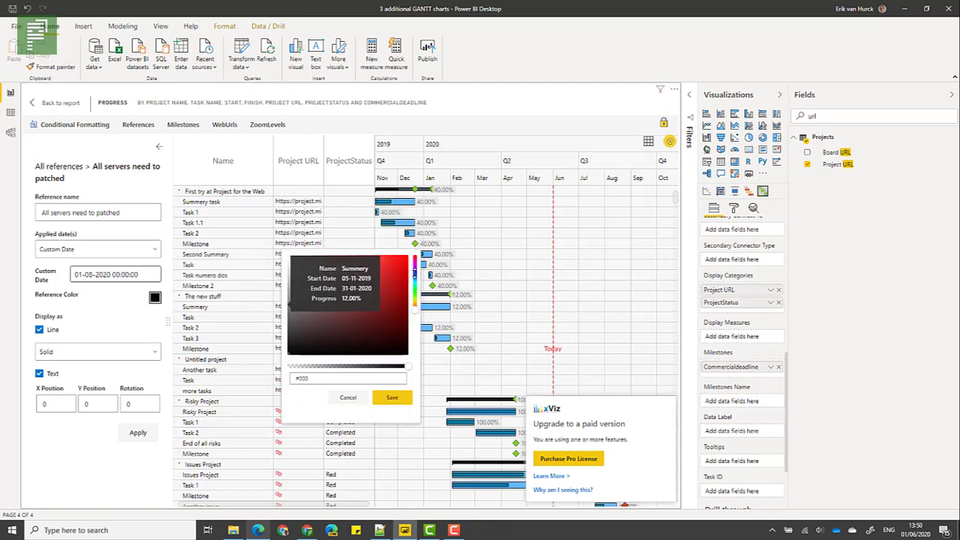
left_click(414, 275)
left_click(396, 264)
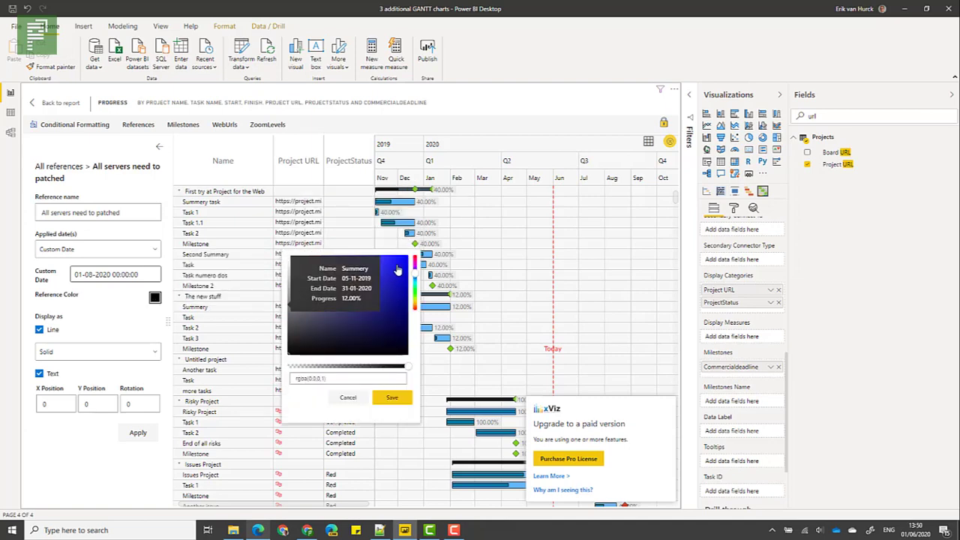
left_click(388, 396)
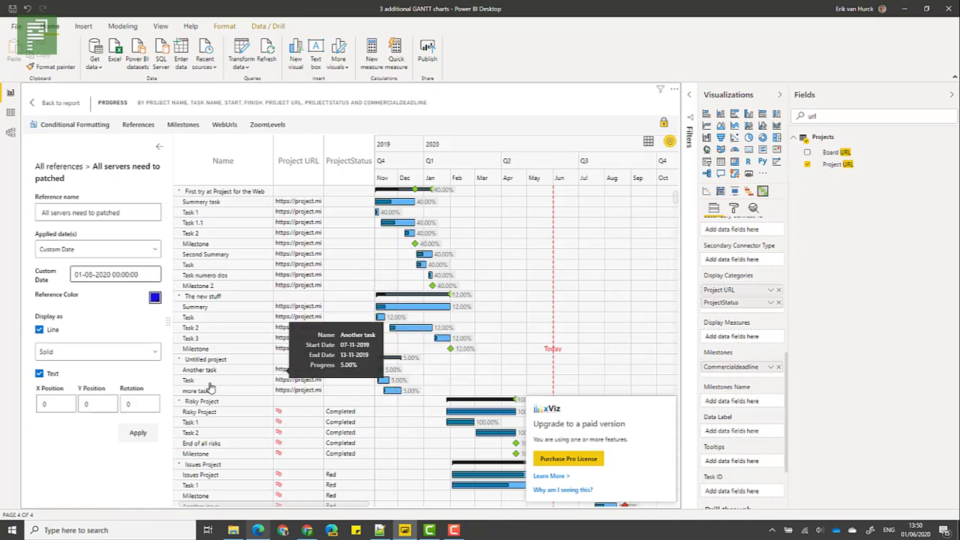
left_click(138, 432)
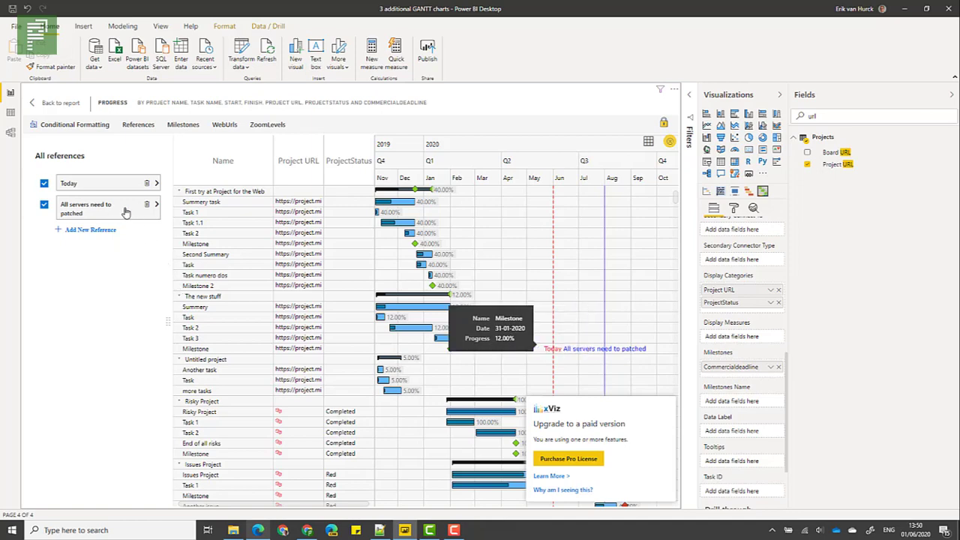
Increase the Y position of the "All servers need to patched" text so it sits below the Today label, and check it along the chart.
left_click(155, 206)
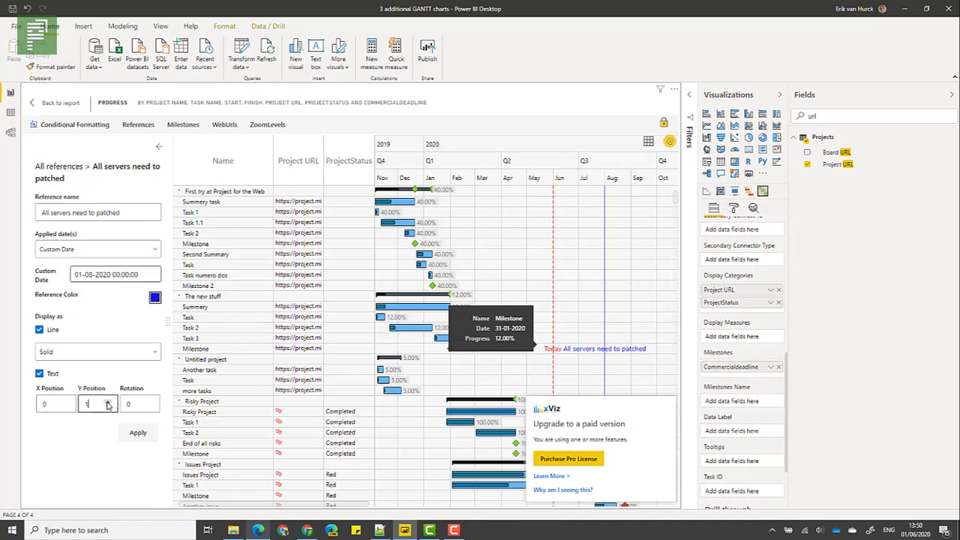
type("5")
left_click(138, 433)
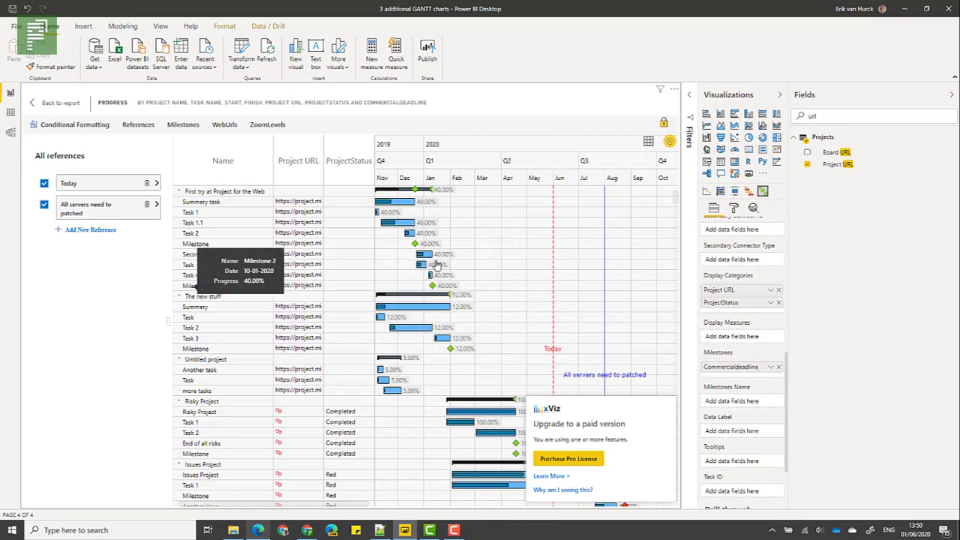
scroll(190, 317, "down", 5)
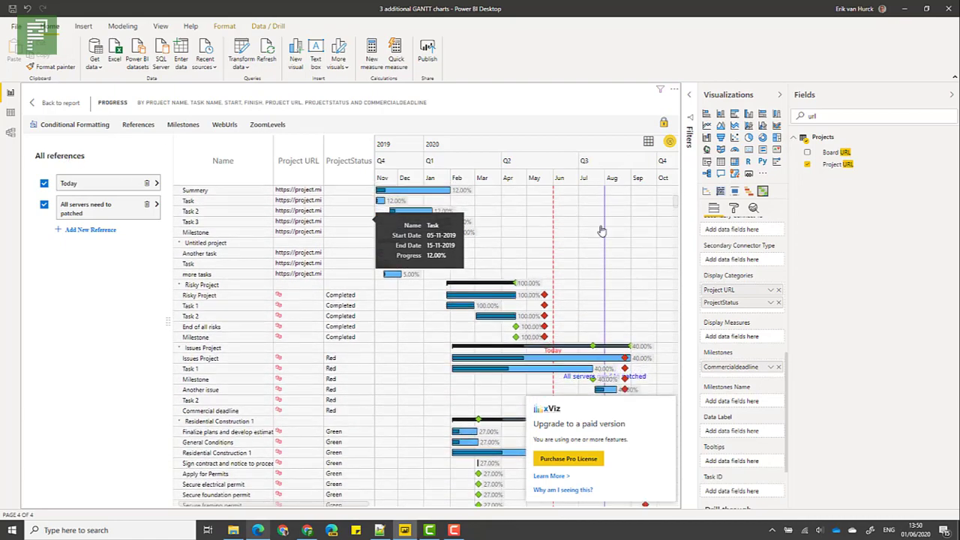
scroll(600, 285, "up", 4)
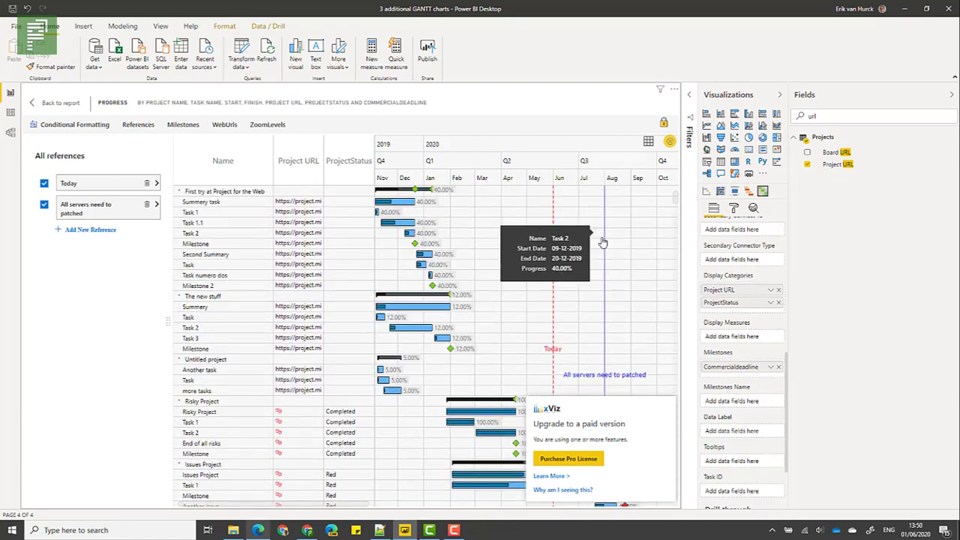
scroll(604, 244, "down", 6)
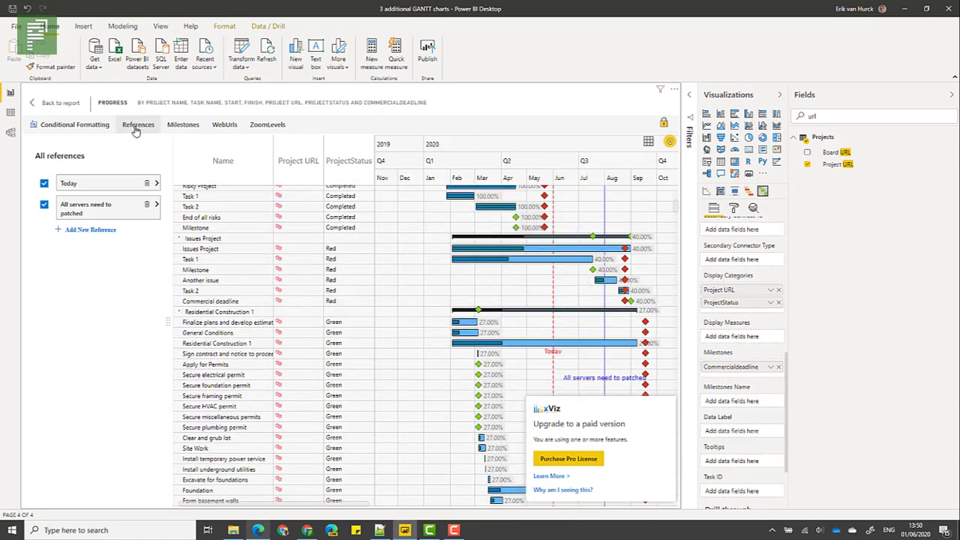
Add a conditional formatting rule for Progress, keep Rule For on Both and show the available status flag icons.
left_click(93, 126)
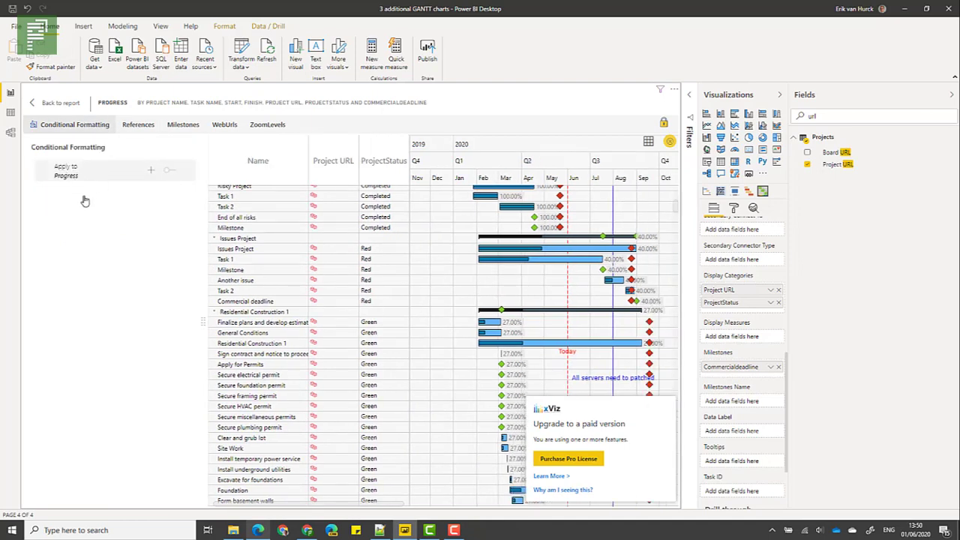
left_click(151, 173)
left_click(74, 169)
left_click_drag(85, 170, 64, 169)
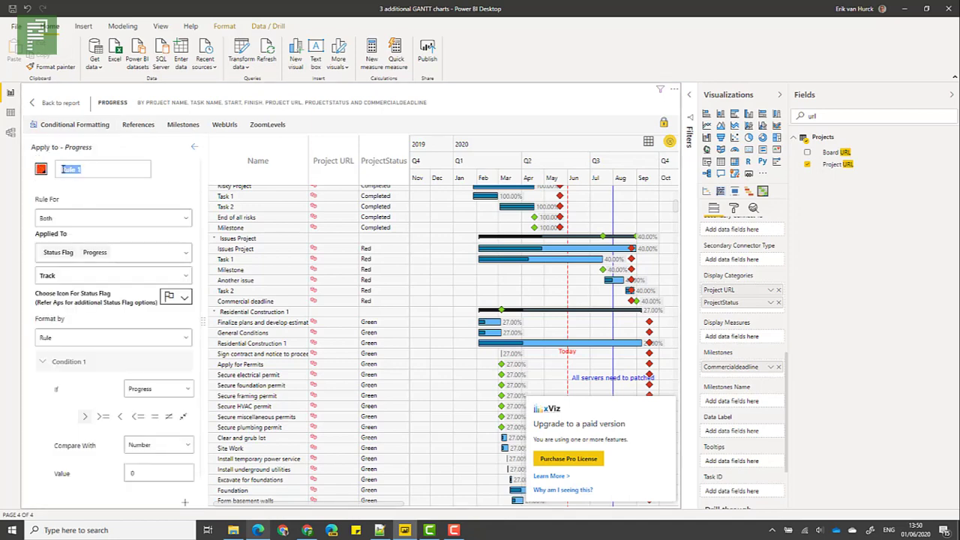
left_click(105, 228)
left_click(112, 218)
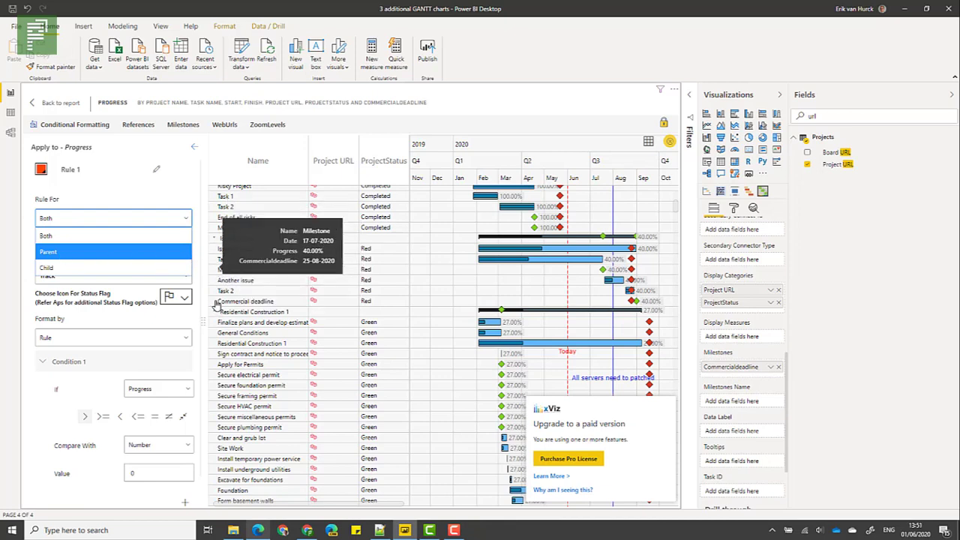
left_click(174, 219)
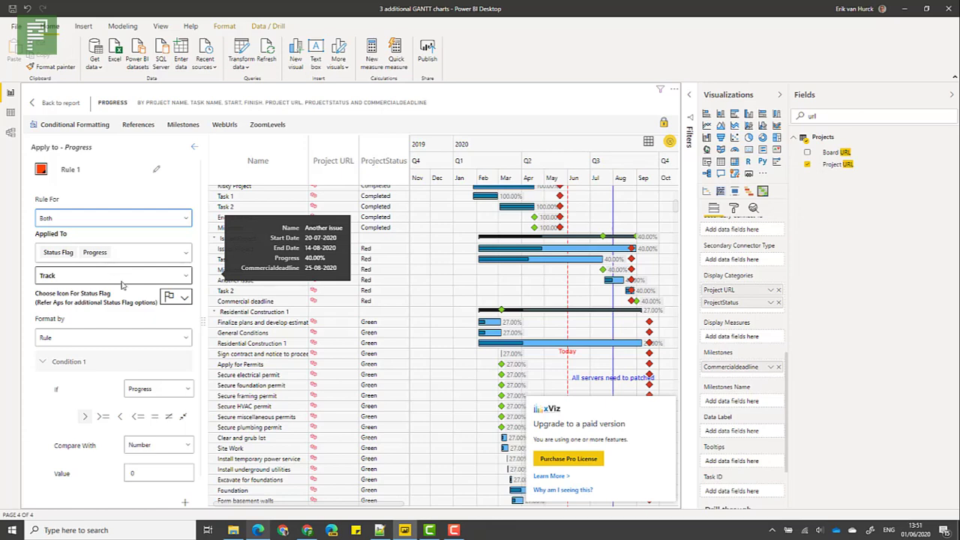
left_click(182, 299)
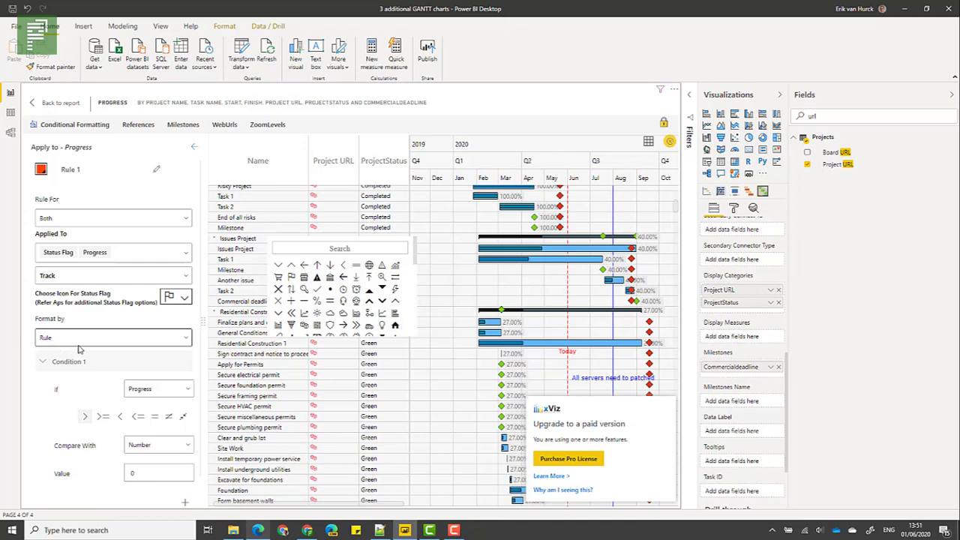
Set the rule's condition to ProjectStatus is Red, save it and check the formatting in the Gantt chart.
left_click(161, 389)
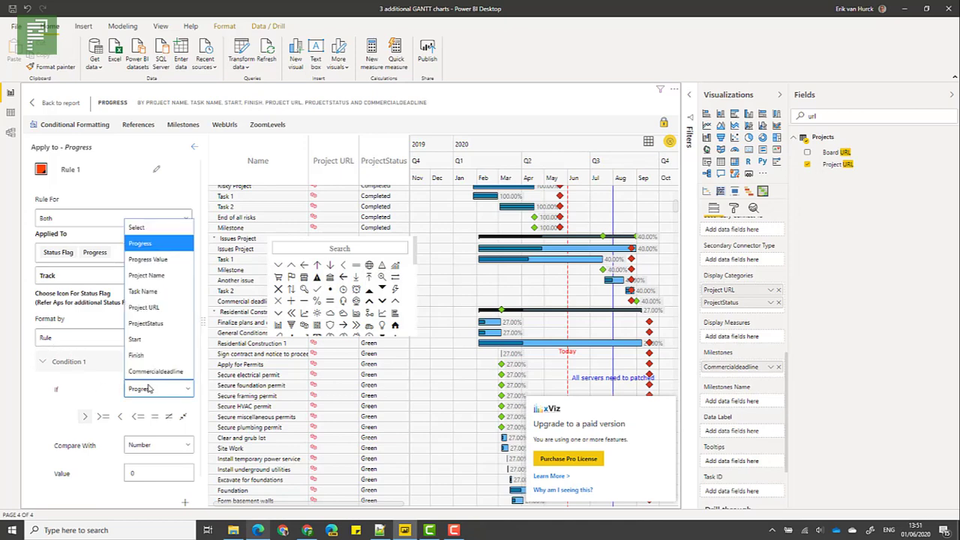
left_click(157, 324)
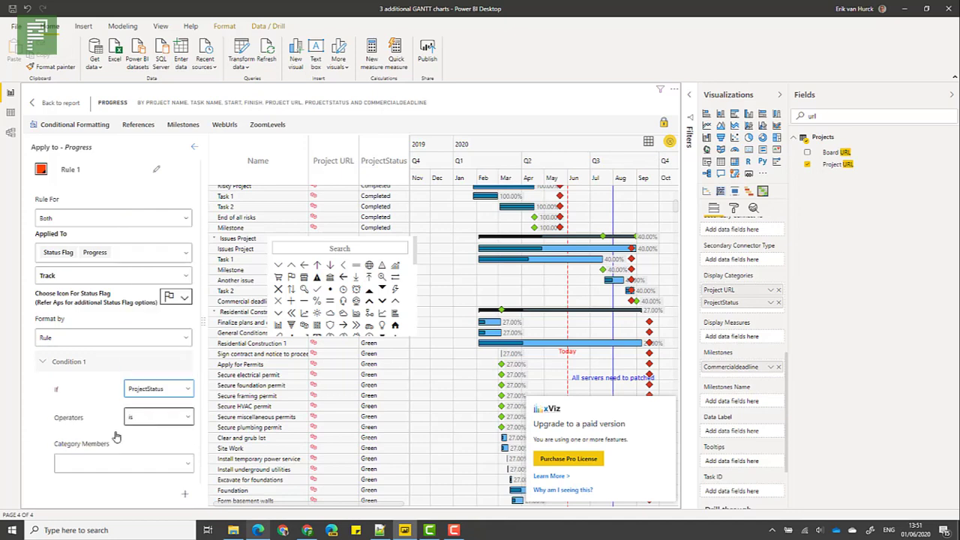
left_click(112, 463)
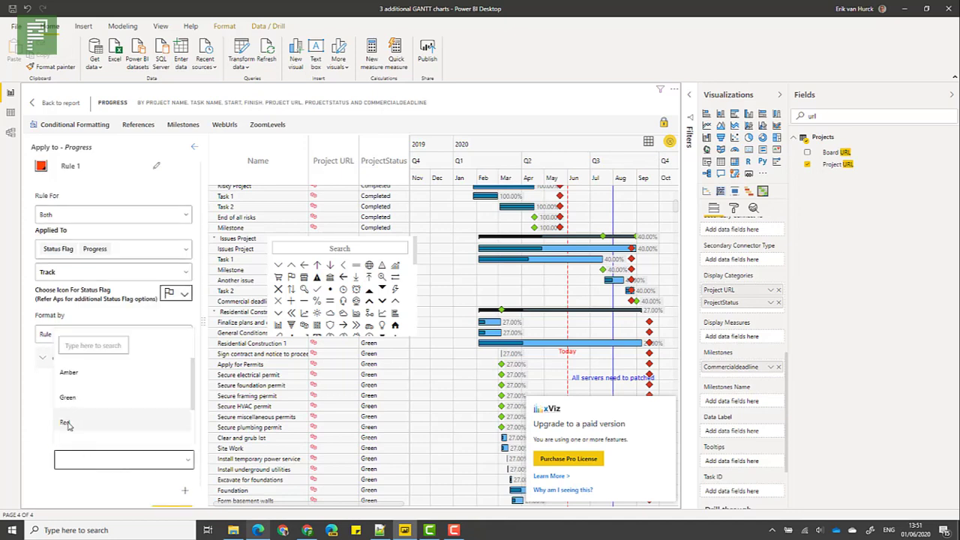
left_click(66, 424)
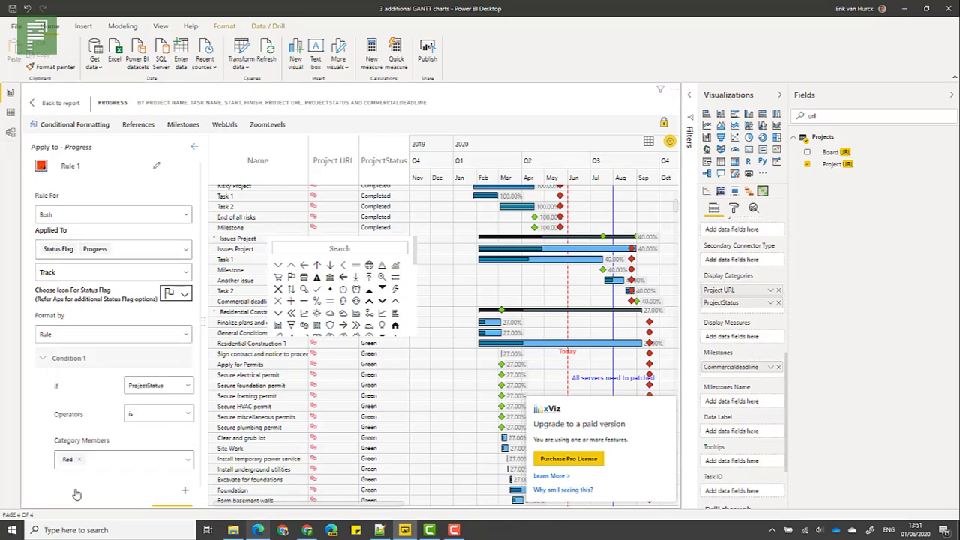
scroll(150, 450, "down", 1)
left_click(169, 495)
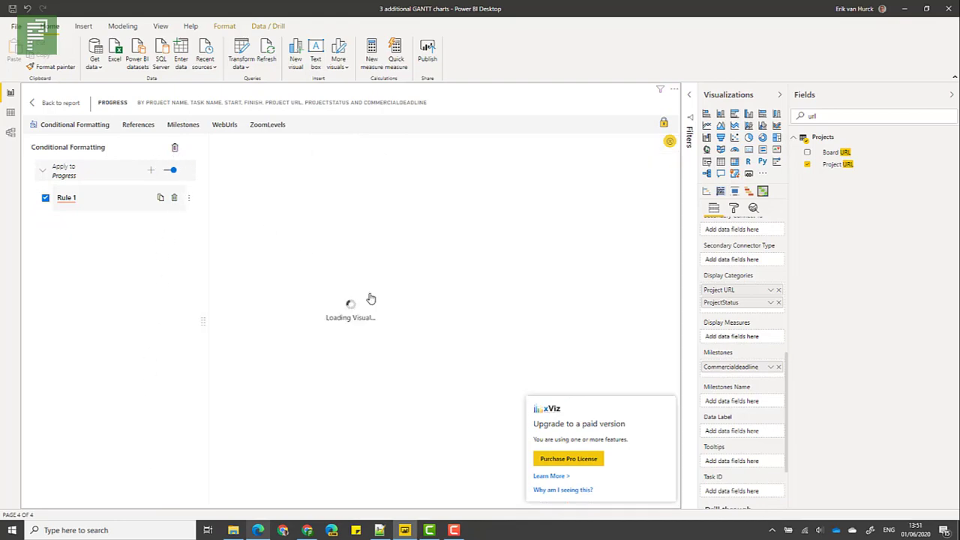
scroll(492, 326, "down", 5)
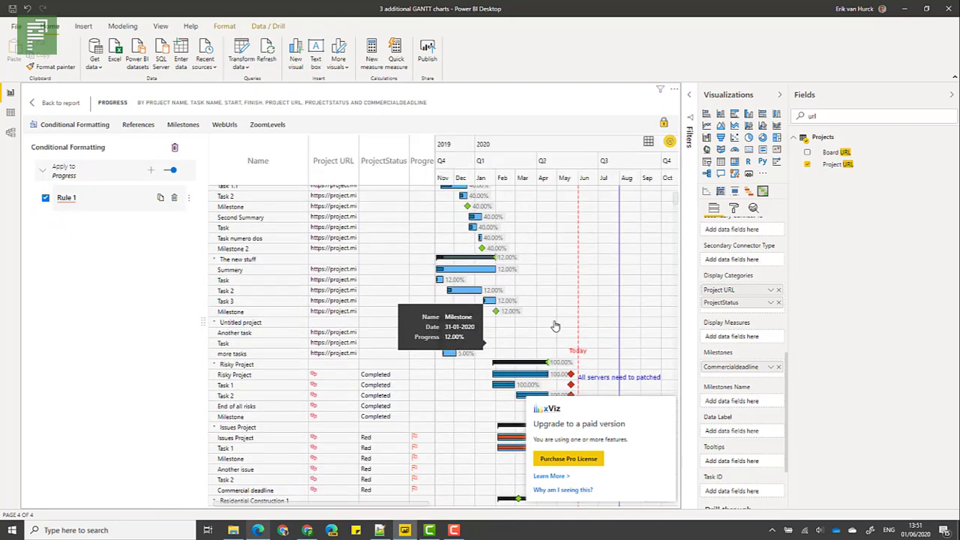
scroll(542, 189, "down", 3)
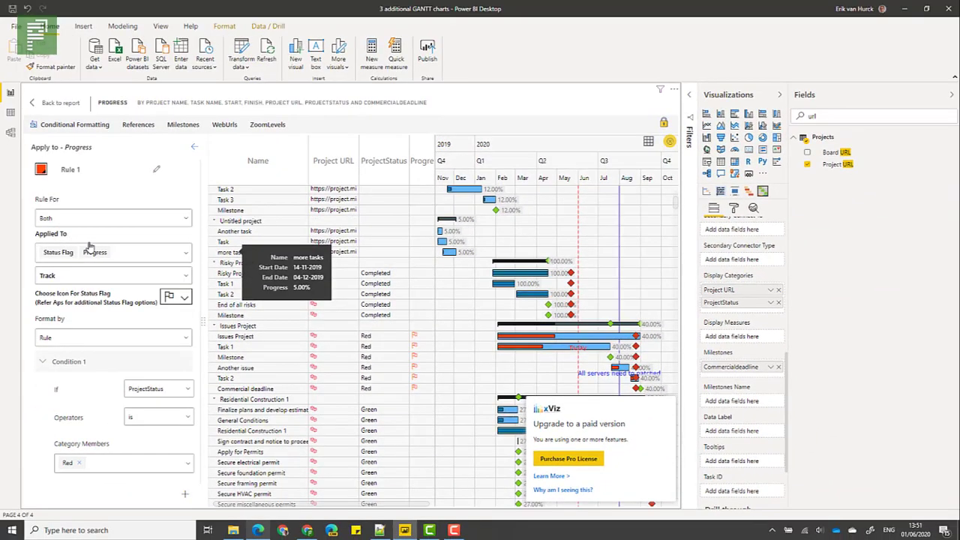
Reopen Rule 1, apply it to Status Flag and Datagrid instead of Progress, and save it.
scroll(97, 251, "down", 1)
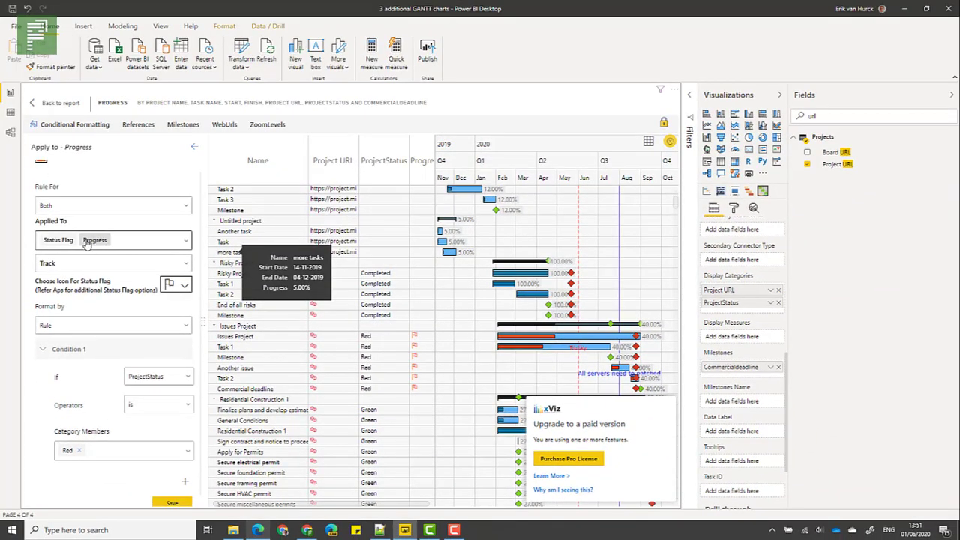
left_click(106, 241)
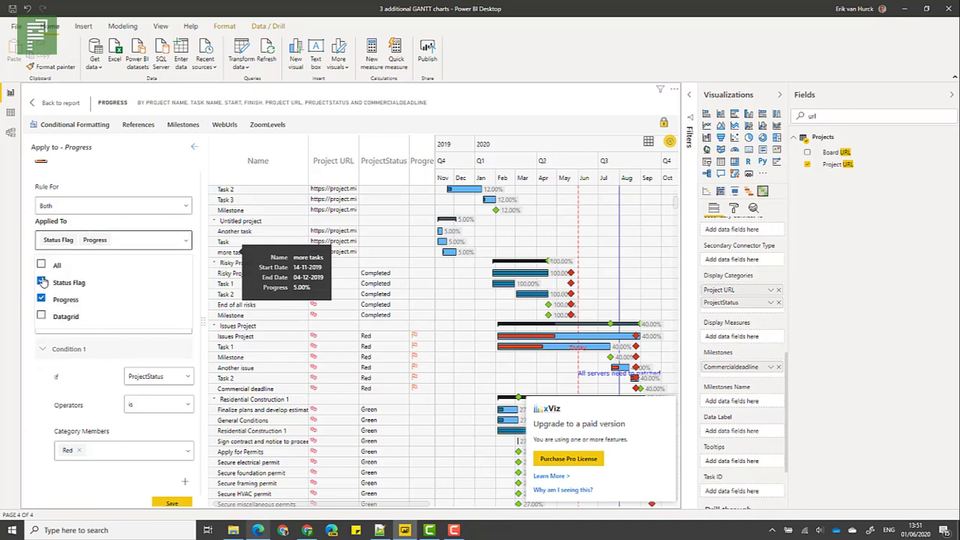
left_click(42, 317)
left_click(41, 299)
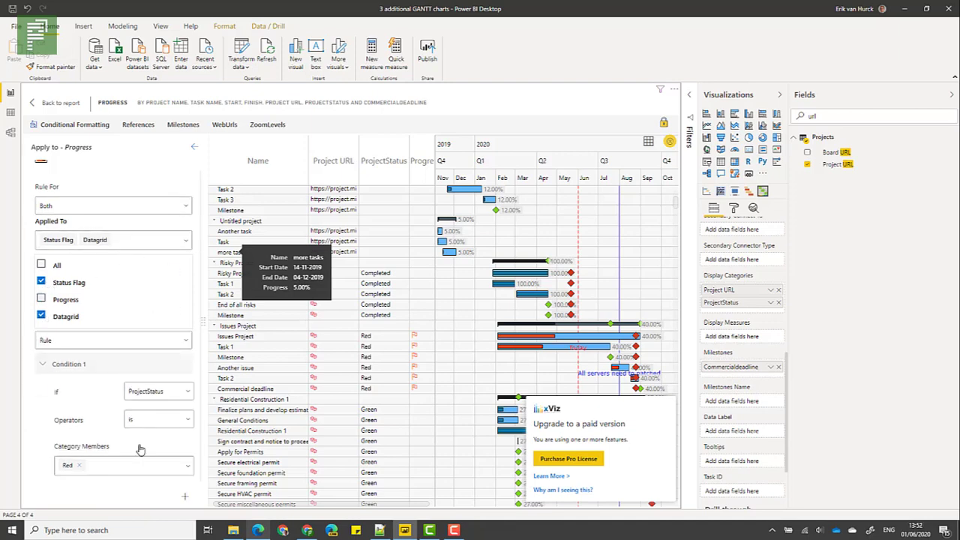
scroll(142, 457, "down", 1)
left_click(167, 495)
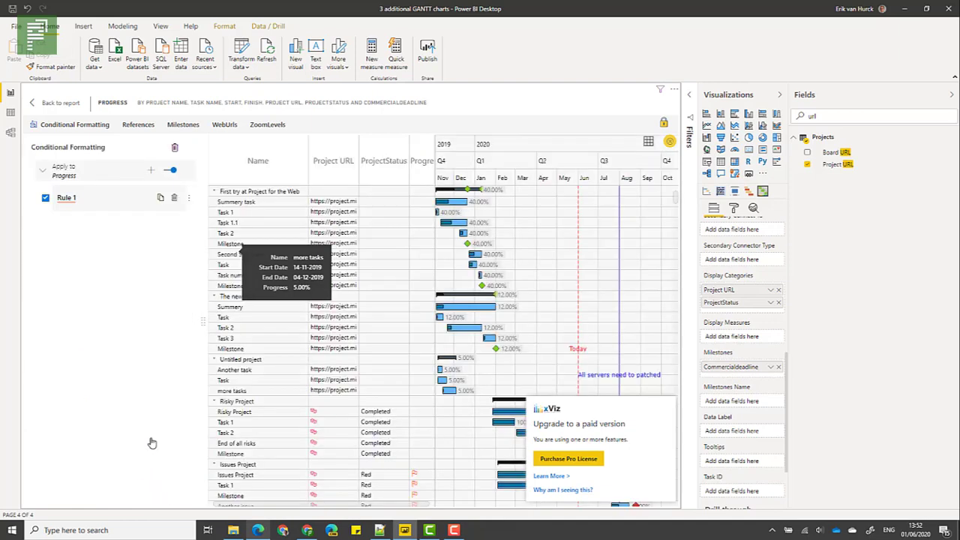
Reopen Rule 1, add Progress to the elements it applies to, save it and check the Issues Project bars in the chart.
scroll(480, 405, "down", 10)
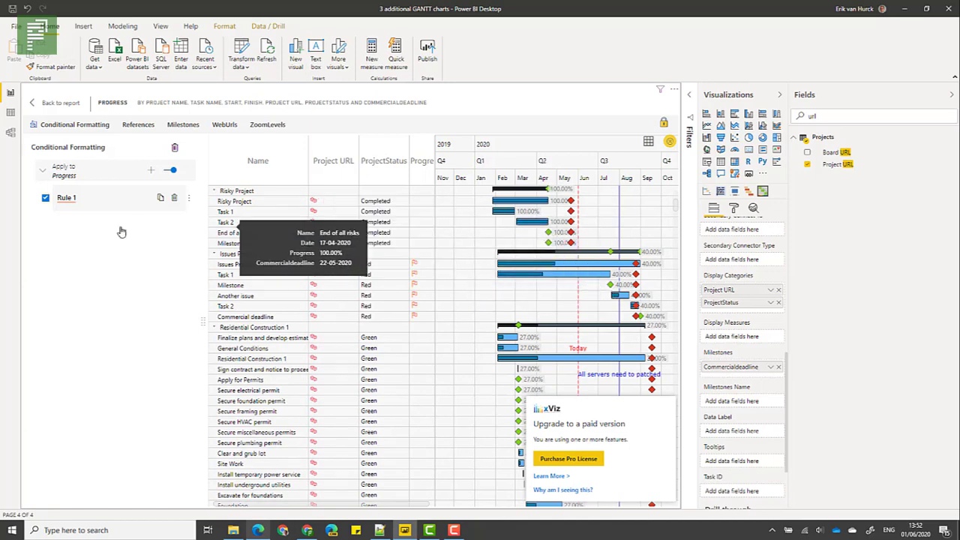
left_click(111, 200)
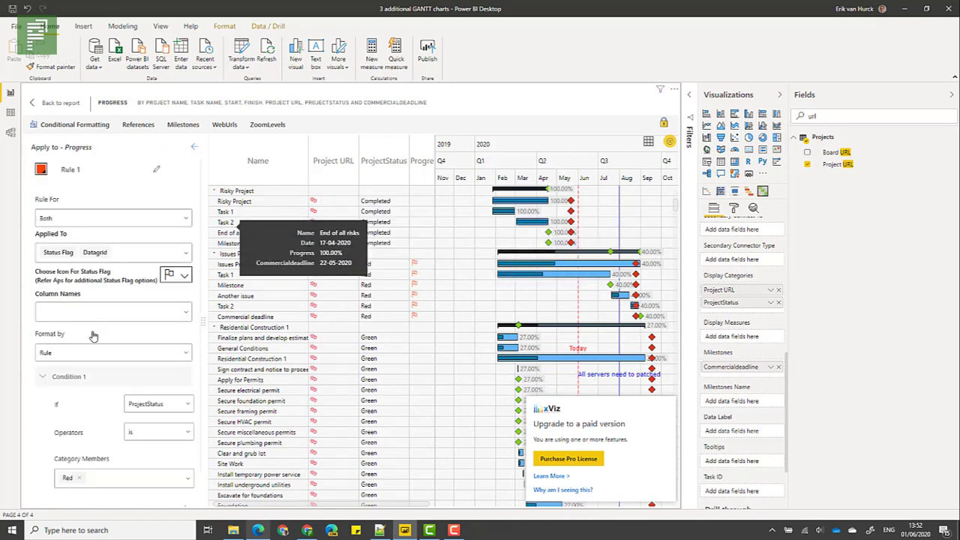
left_click(131, 253)
left_click(64, 312)
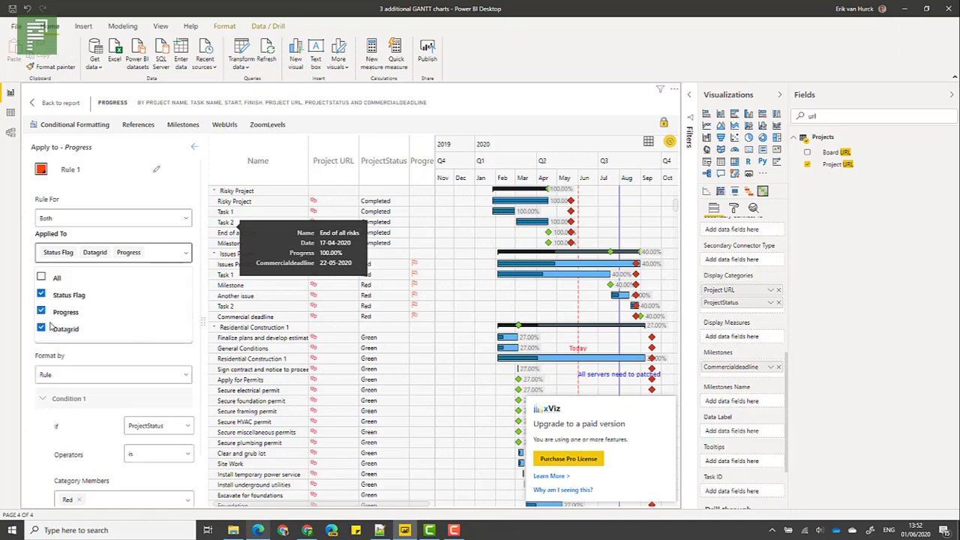
left_click(50, 329)
left_click(46, 281)
left_click(42, 280)
left_click(42, 282)
left_click(184, 253)
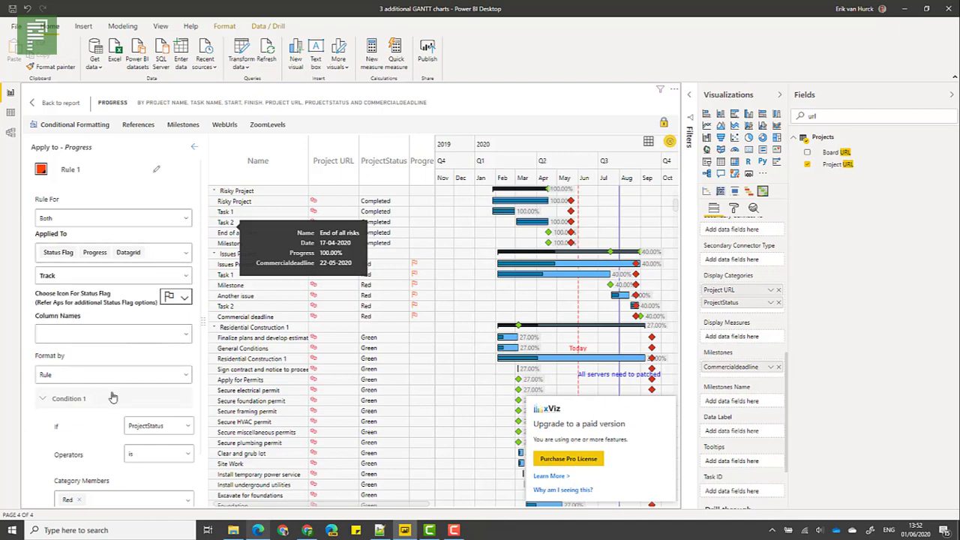
scroll(132, 488, "down", 3)
left_click(167, 487)
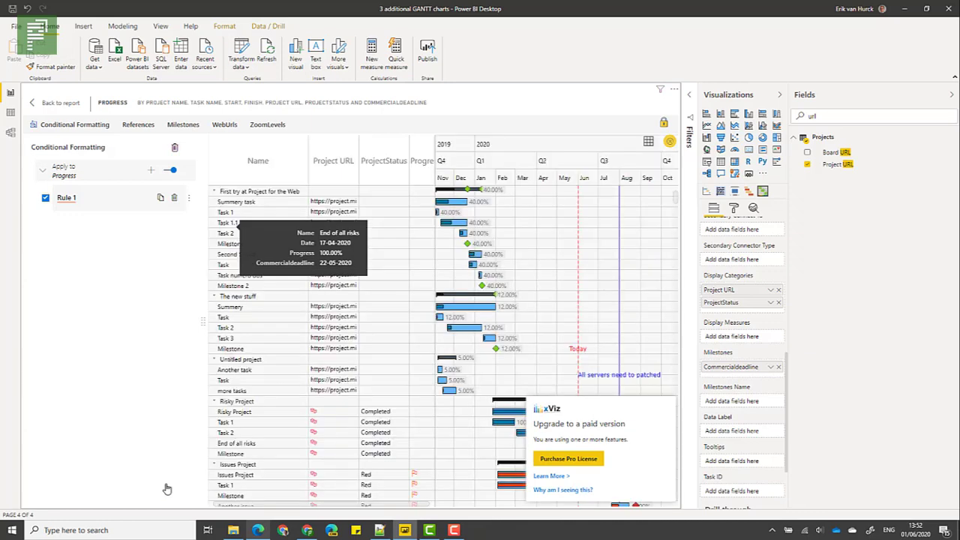
scroll(307, 448, "down", 2)
scroll(308, 449, "down", 5)
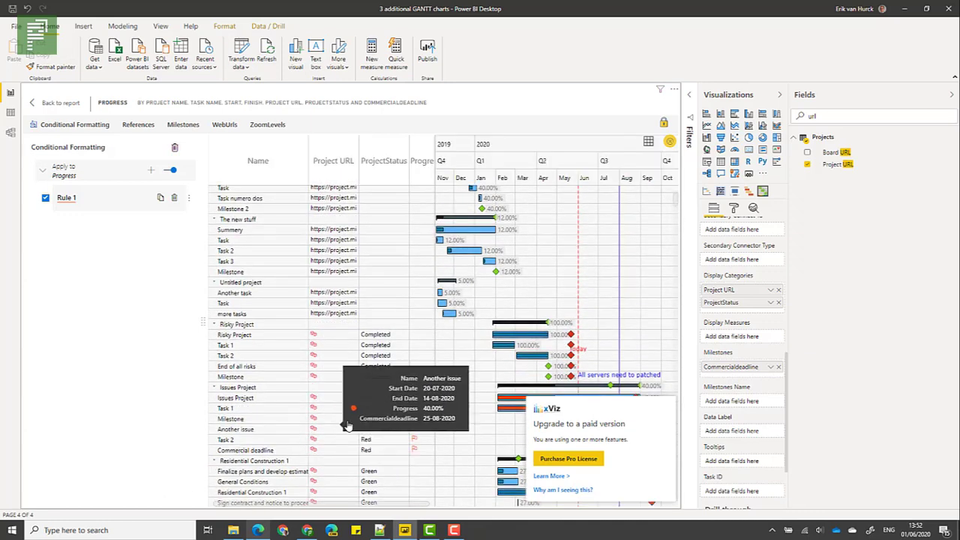
scroll(442, 407, "down", 2)
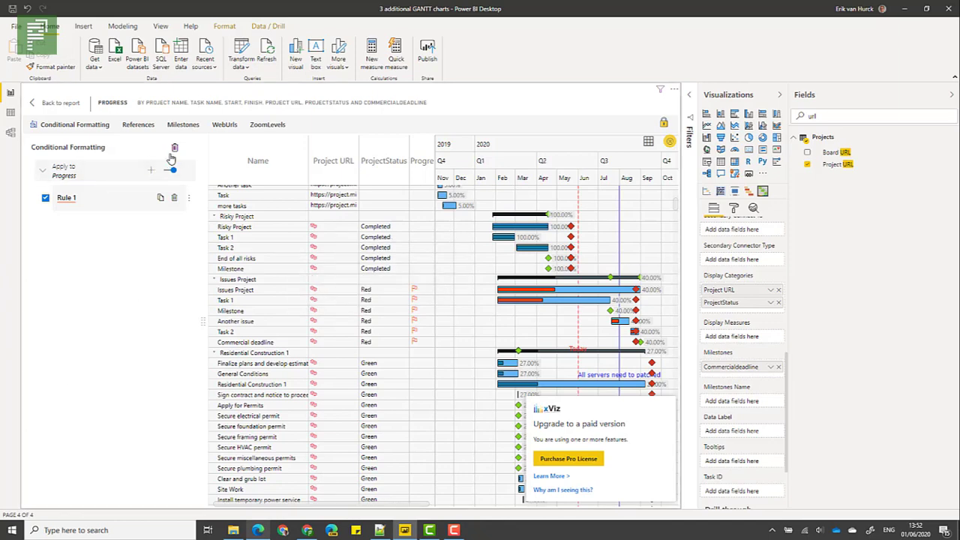
Add a second conditional formatting rule for Progress, set Rule For to Parent and apply it to Status Flag only.
left_click(151, 170)
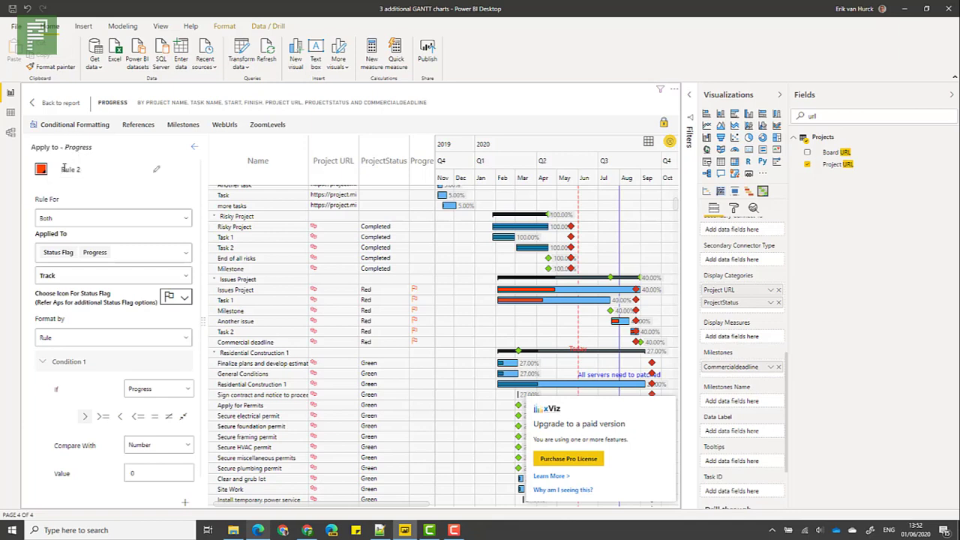
left_click(62, 217)
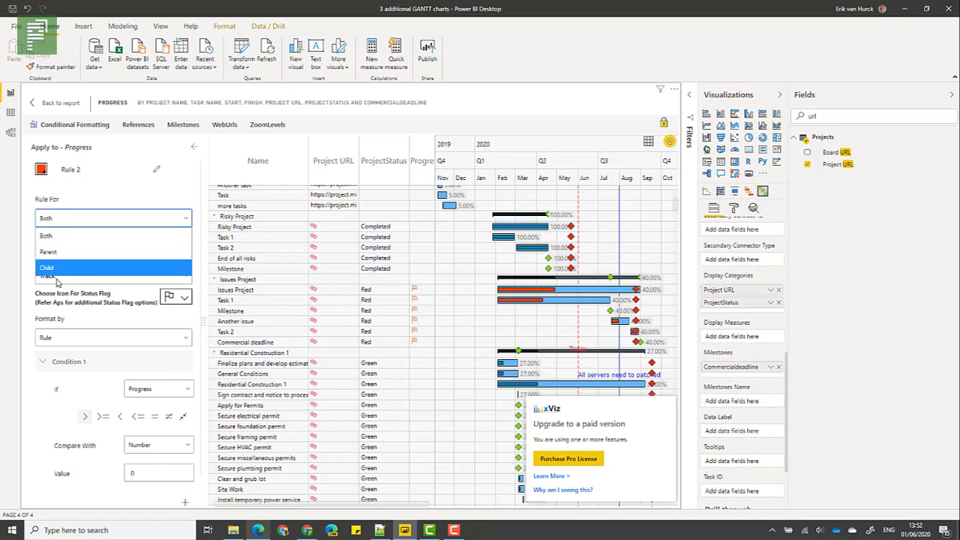
left_click(51, 252)
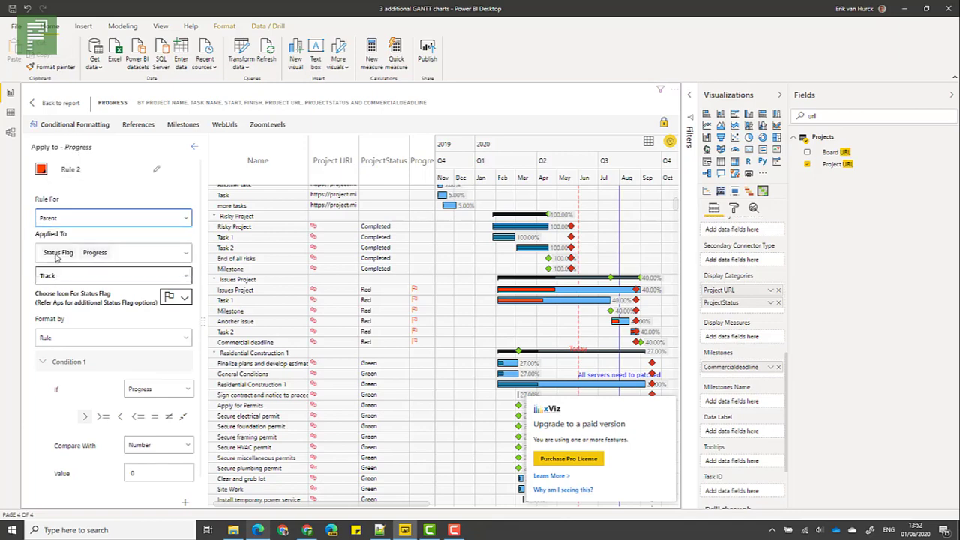
left_click(97, 255)
left_click(75, 312)
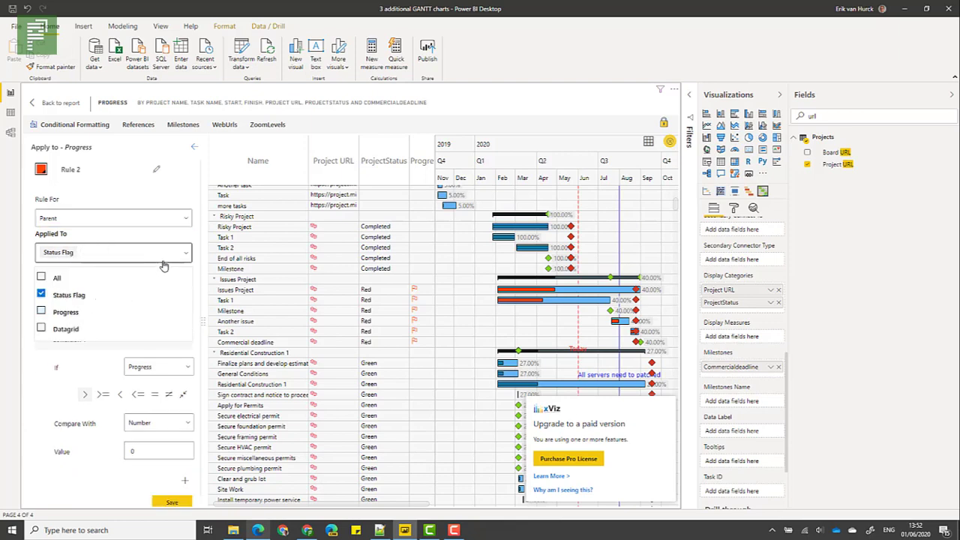
left_click(167, 256)
Choose the alarm clock icon as Rule 2's status flag and set its colour to pink, rgba(242,16,108,1).
left_click(183, 276)
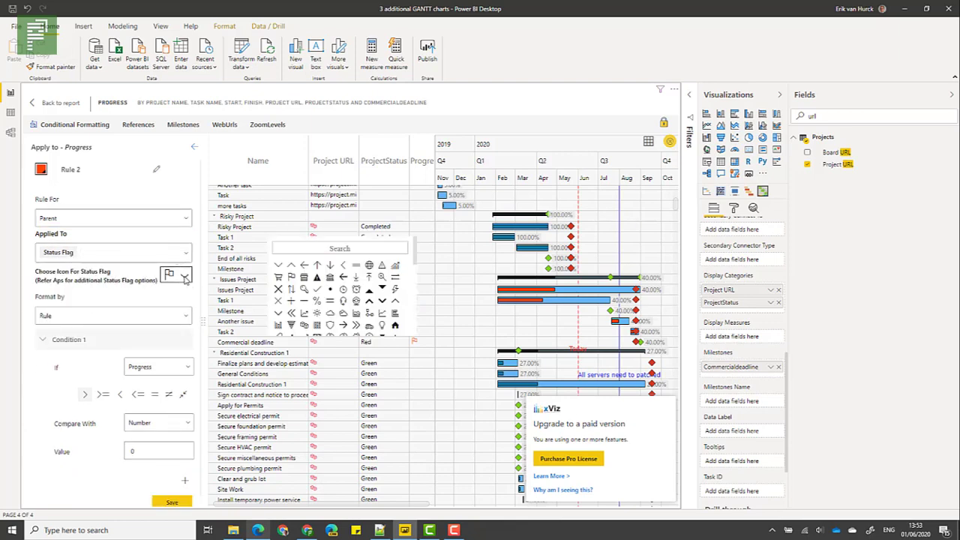
left_click(356, 290)
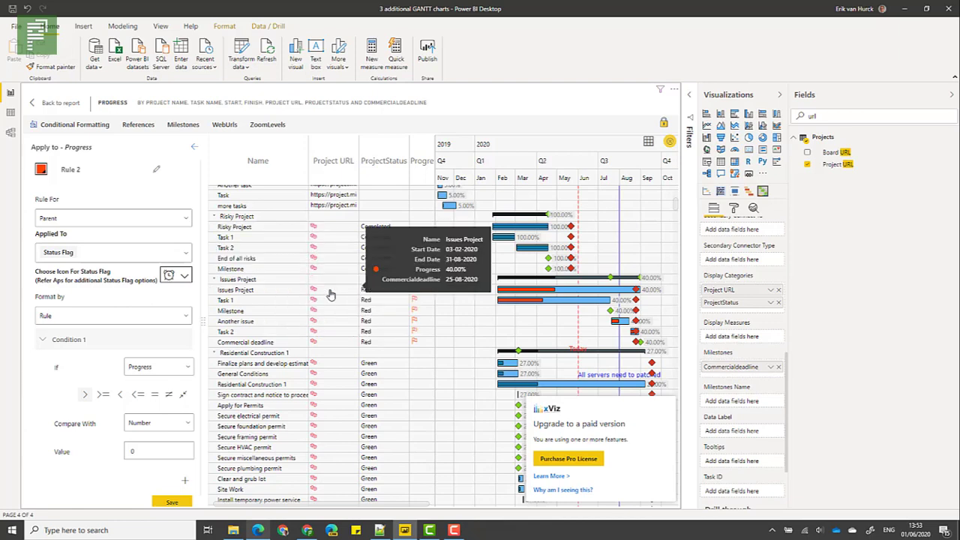
left_click(41, 170)
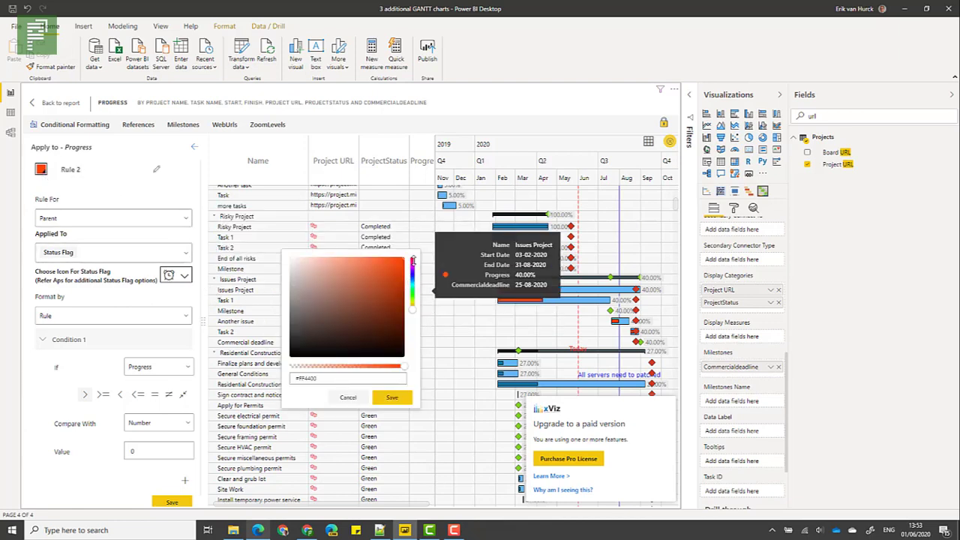
left_click(412, 262)
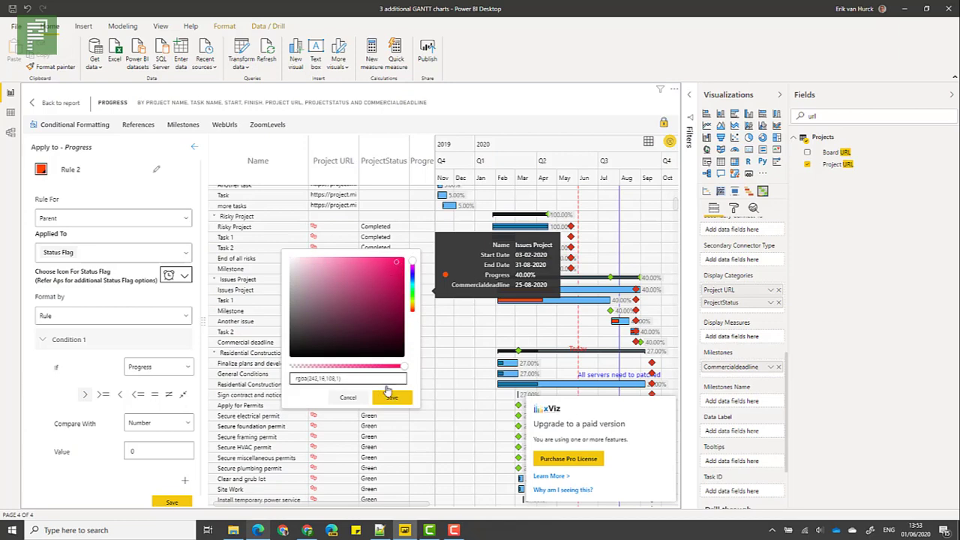
left_click(391, 397)
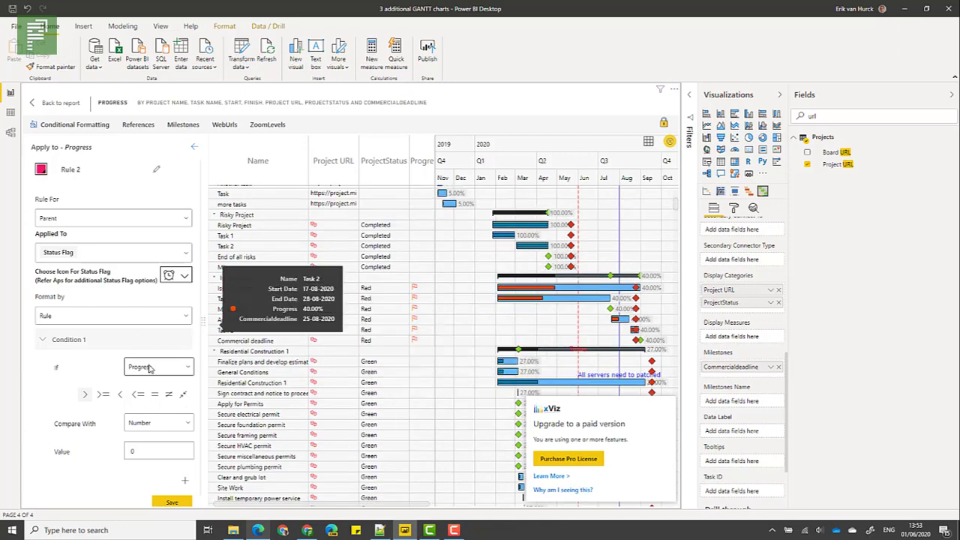
Set Rule 2's condition to ProjectStatus is Red and save the rule.
left_click(149, 367)
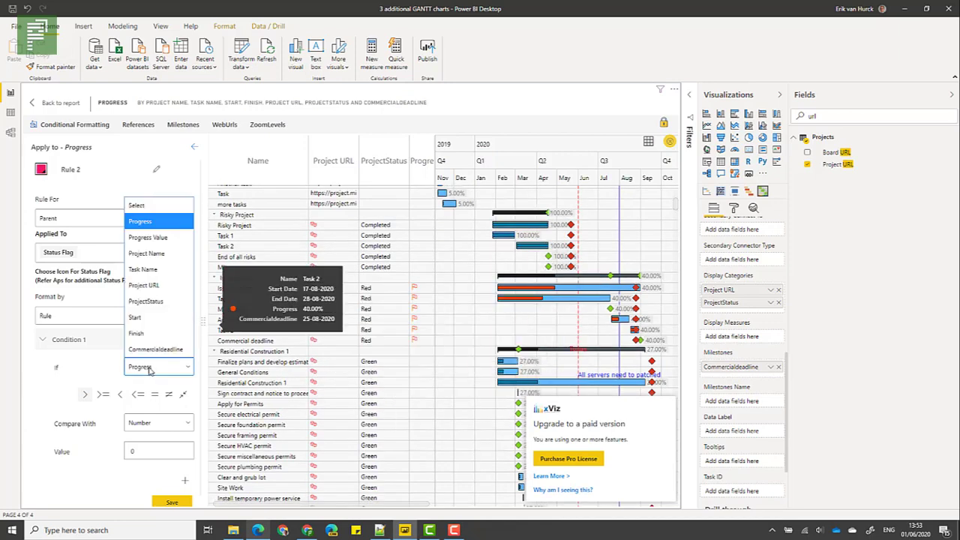
left_click(150, 301)
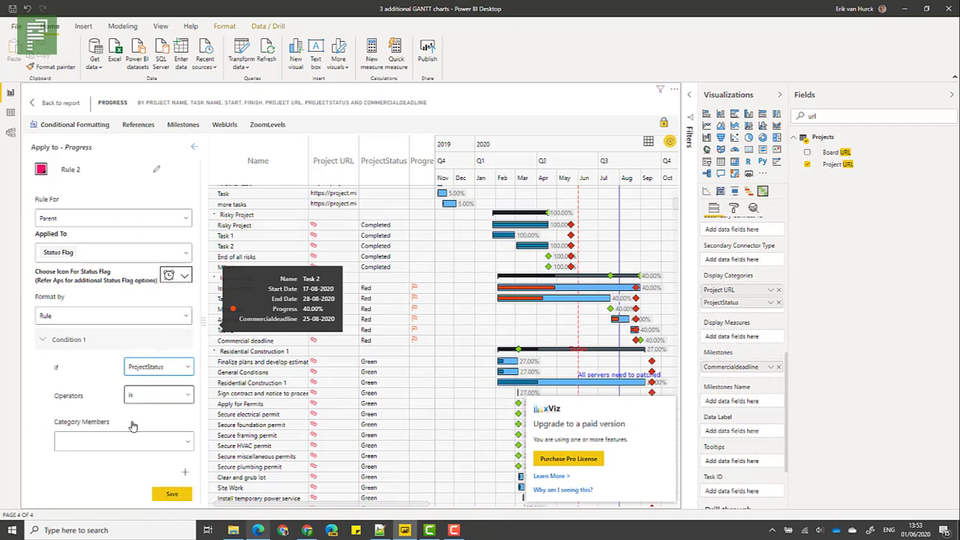
left_click(112, 442)
left_click(75, 405)
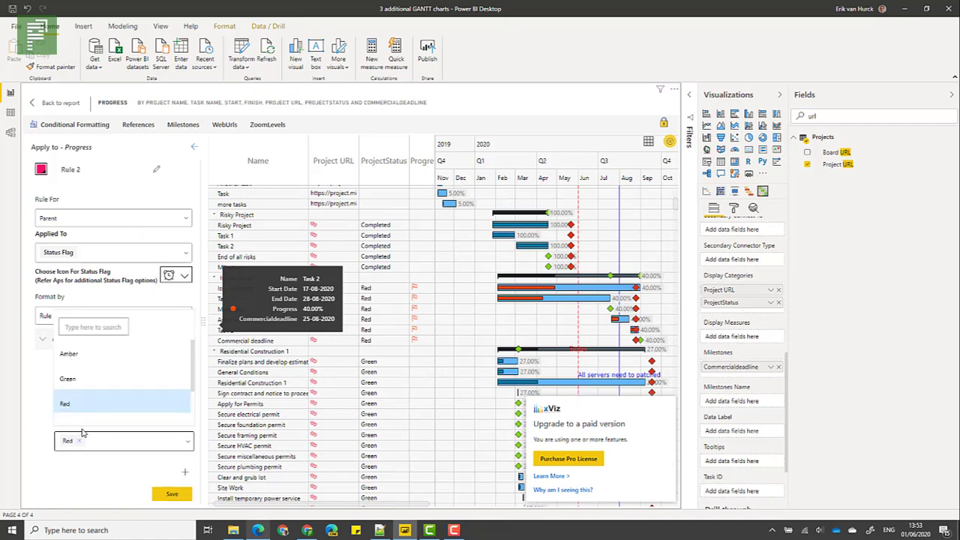
left_click(163, 496)
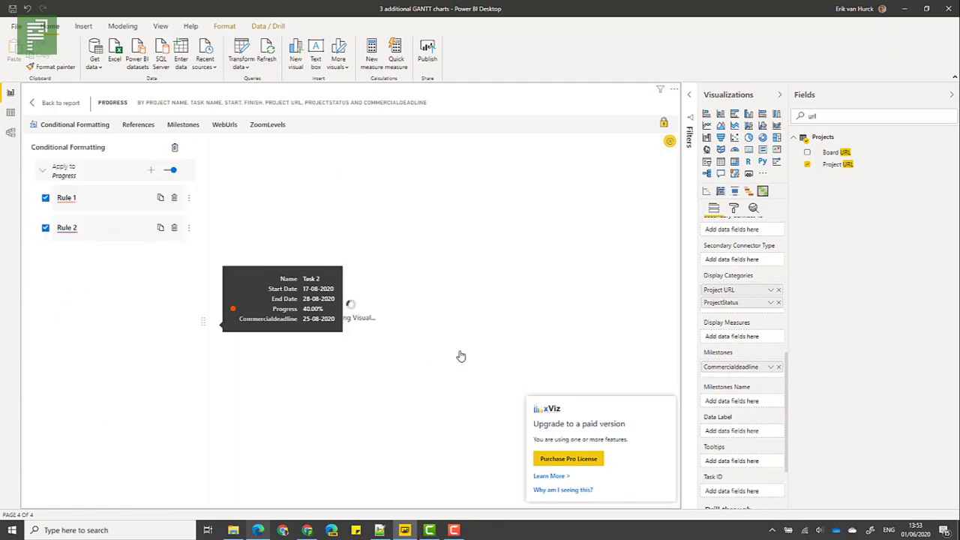
Examine the status flags on the parent and child rows of the Gantt chart, widening the data grid area.
scroll(394, 387, "down", 3)
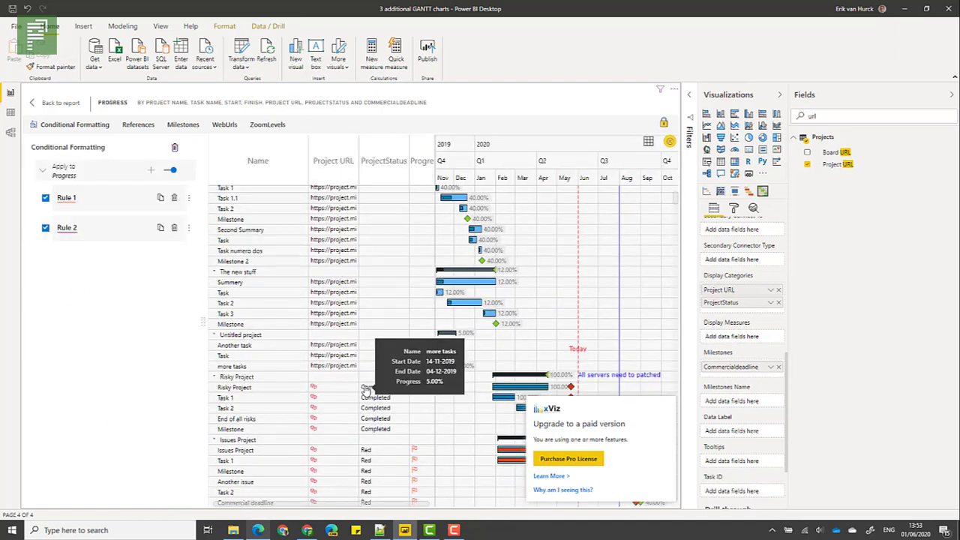
scroll(405, 390, "down", 7)
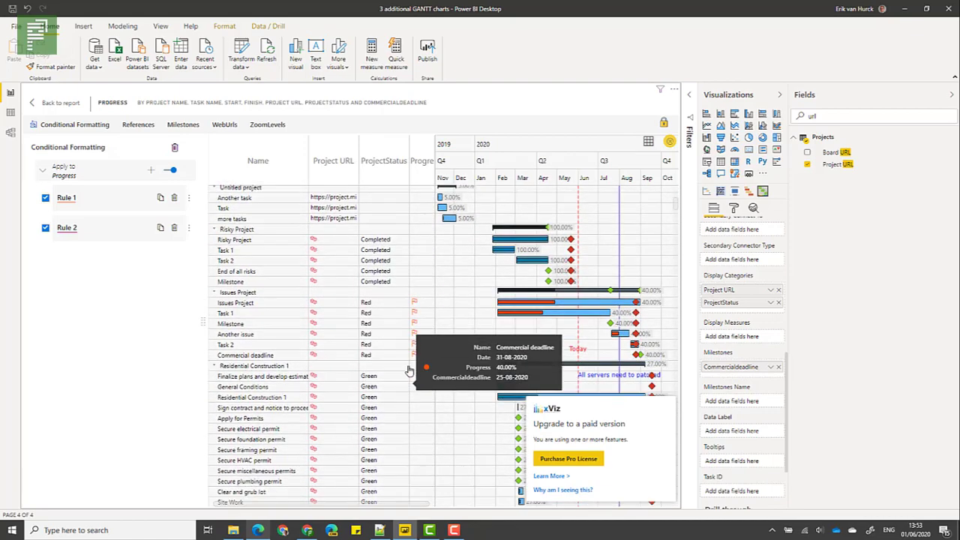
scroll(431, 207, "down", 1)
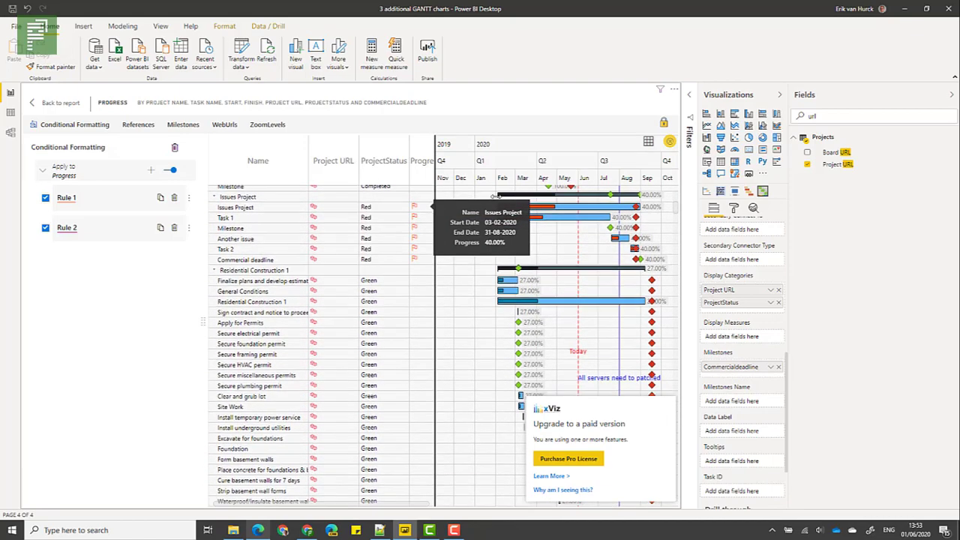
left_click_drag(541, 195, 545, 195)
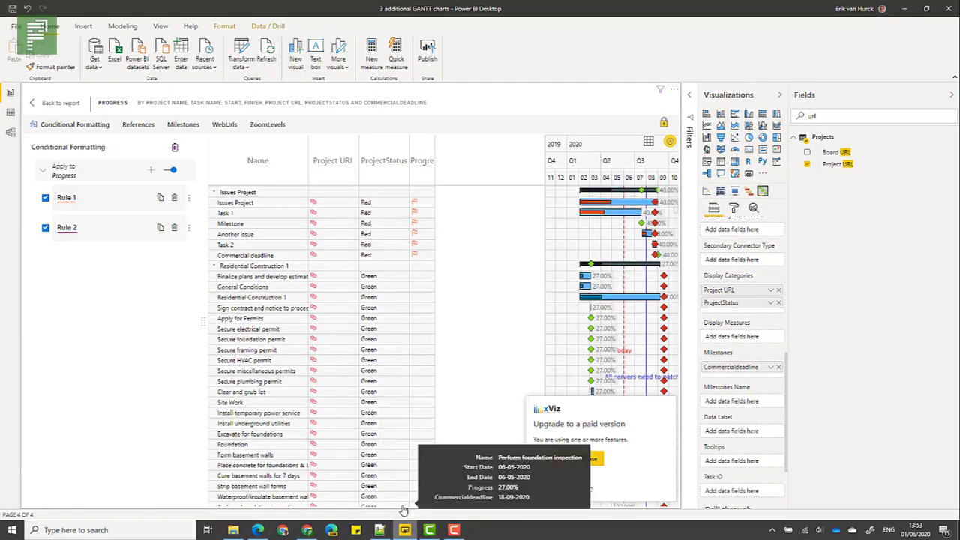
scroll(441, 411, "down", 10)
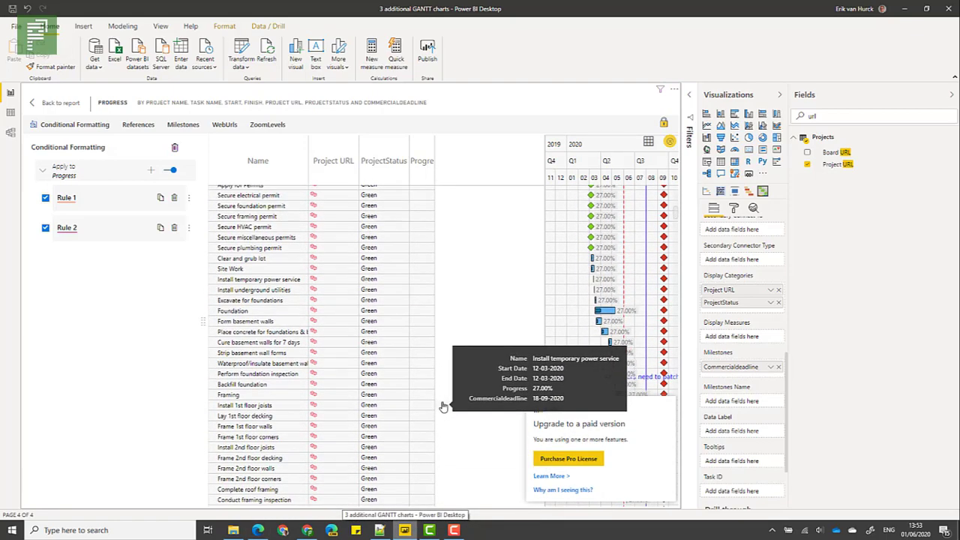
scroll(444, 412, "down", 3)
scroll(444, 412, "up", 10)
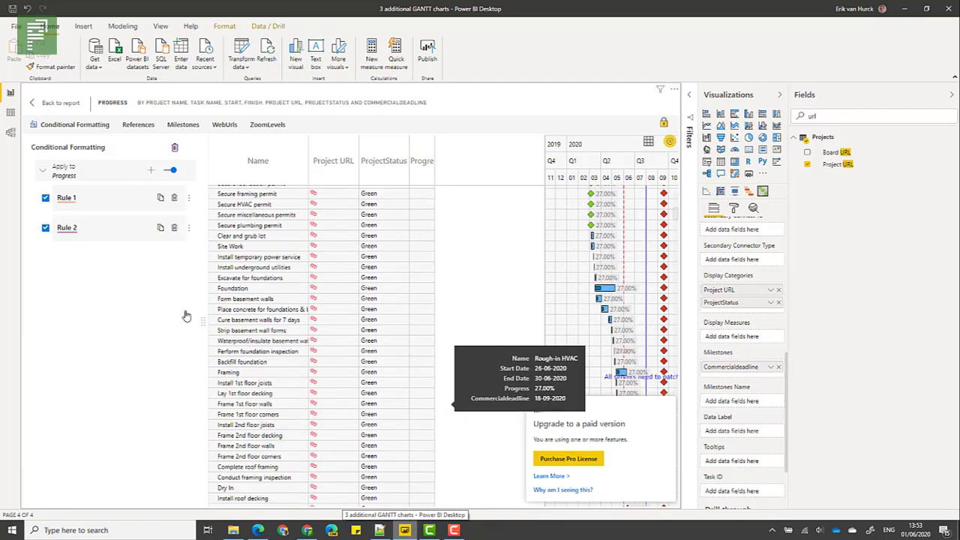
Delete Rule 1 and check the Gantt chart with only Rule 2 applied.
left_click(174, 198)
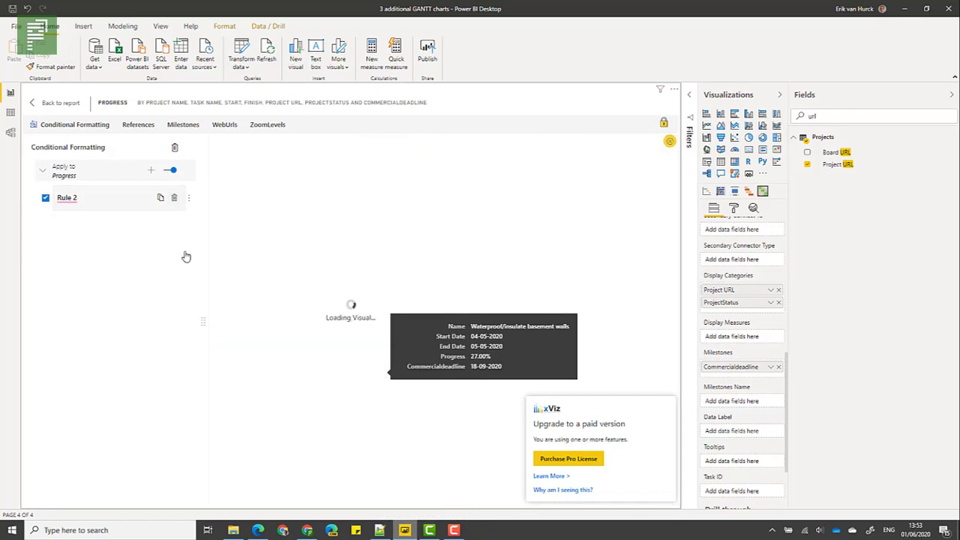
scroll(355, 377, "down", 3)
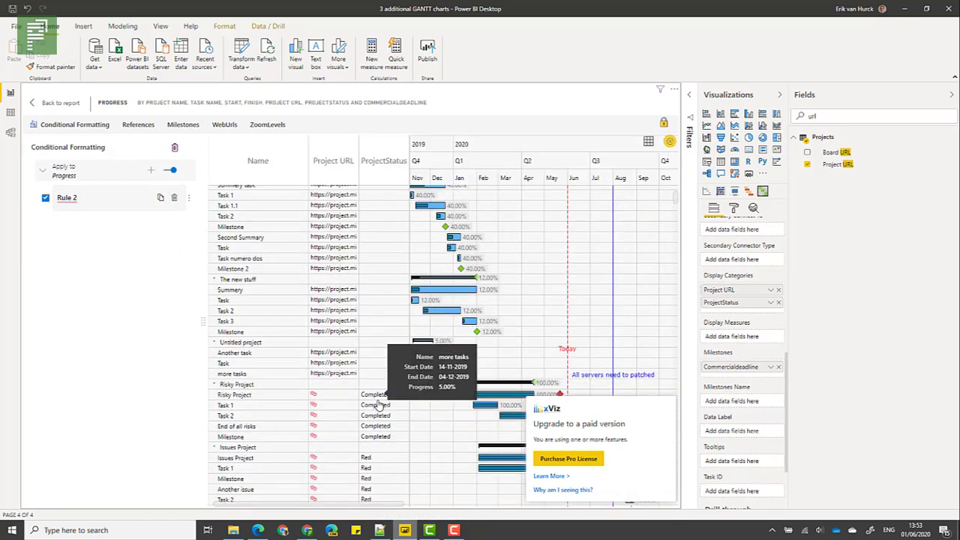
scroll(390, 363, "up", 3)
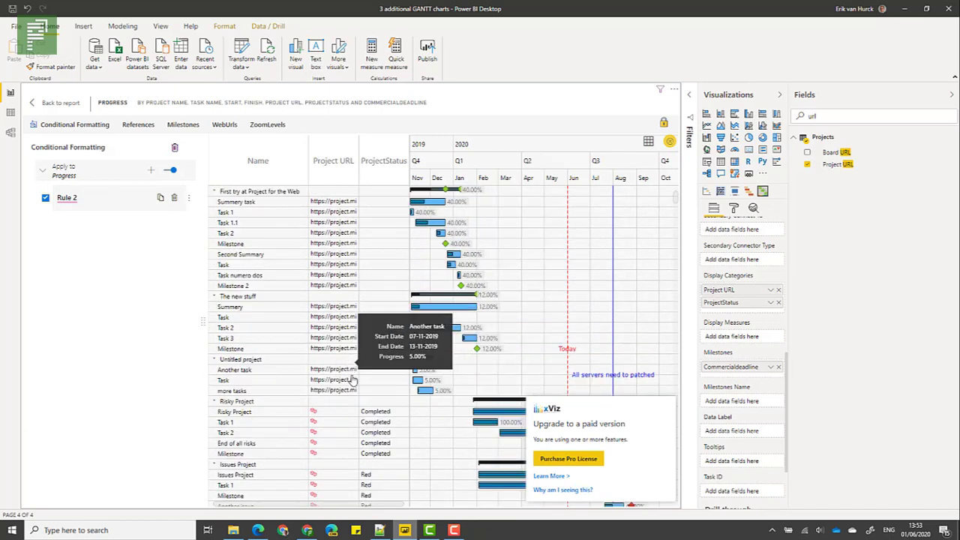
Return to the report page without saving another rule, review the Gantt chart and open the visual's formatting options.
left_click(153, 173)
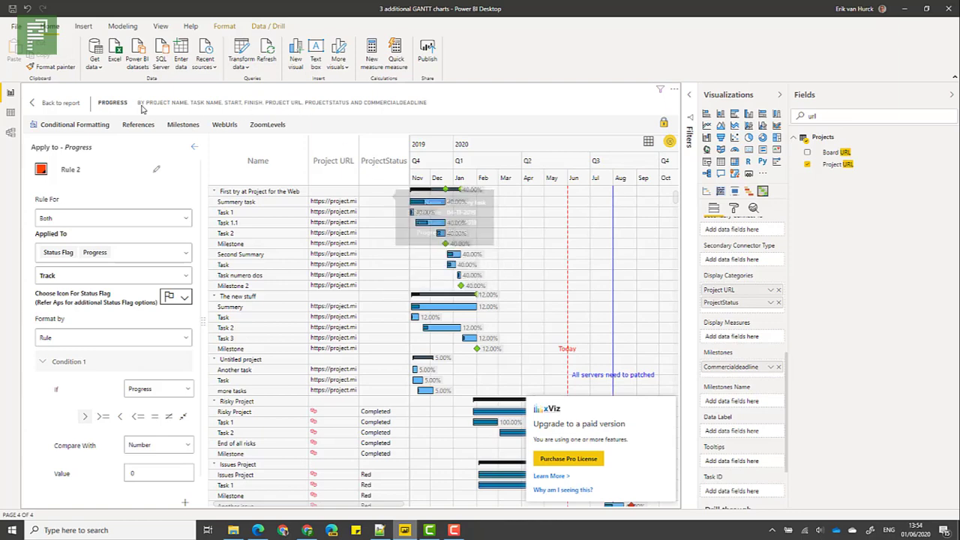
left_click(61, 103)
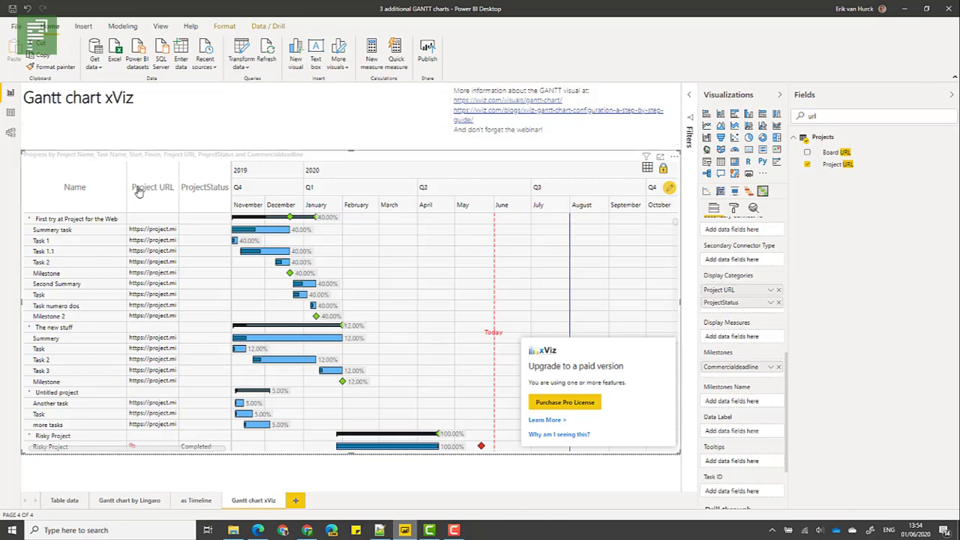
mouse_move(519, 284)
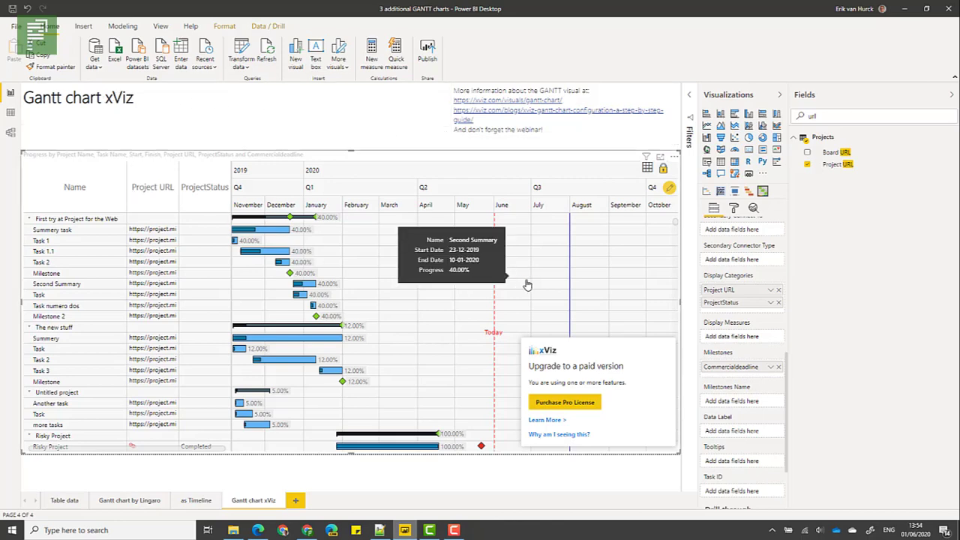
scroll(615, 314, "down", 1)
scroll(615, 313, "down", 2)
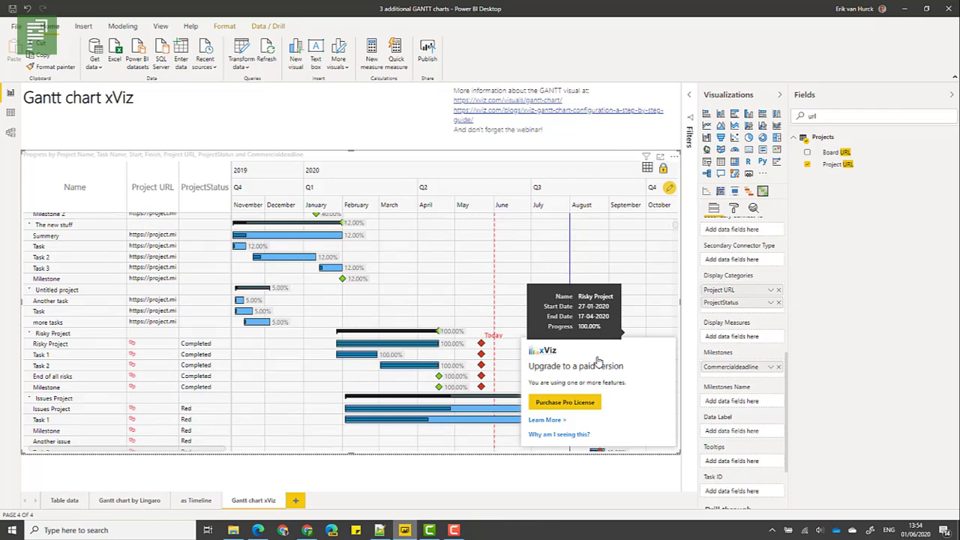
scroll(537, 328, "up", 3)
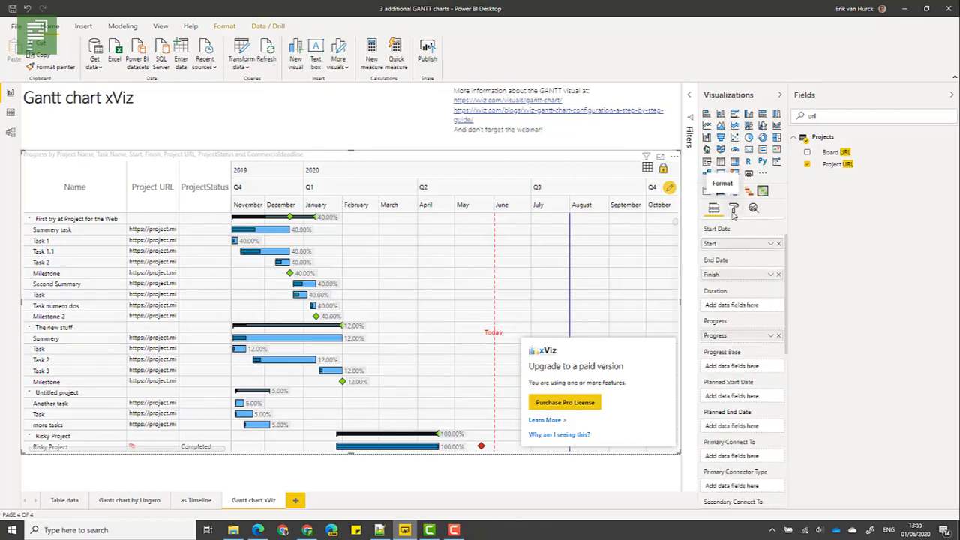
left_click(734, 211)
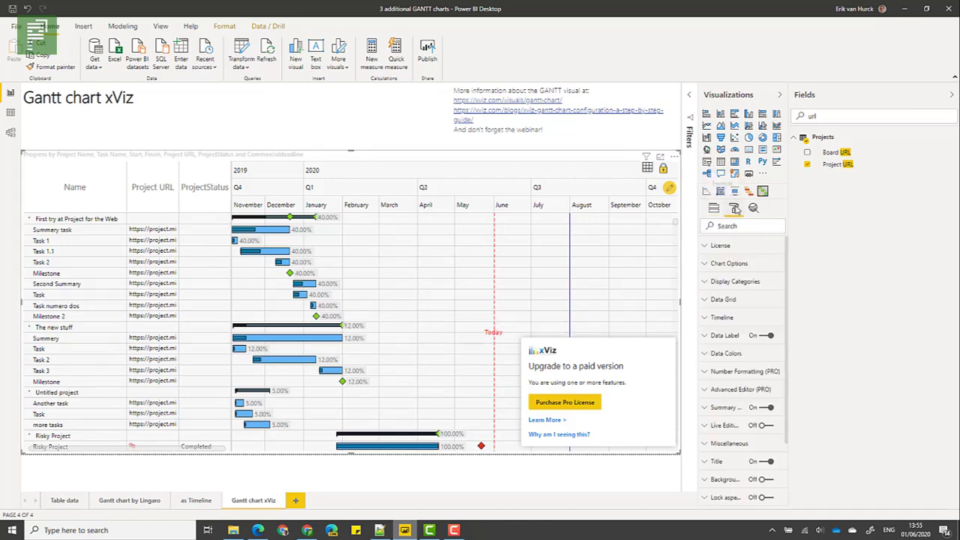
Turn on the Zoom Button (PRO) option in the Gantt visual's chart options.
left_click(765, 266)
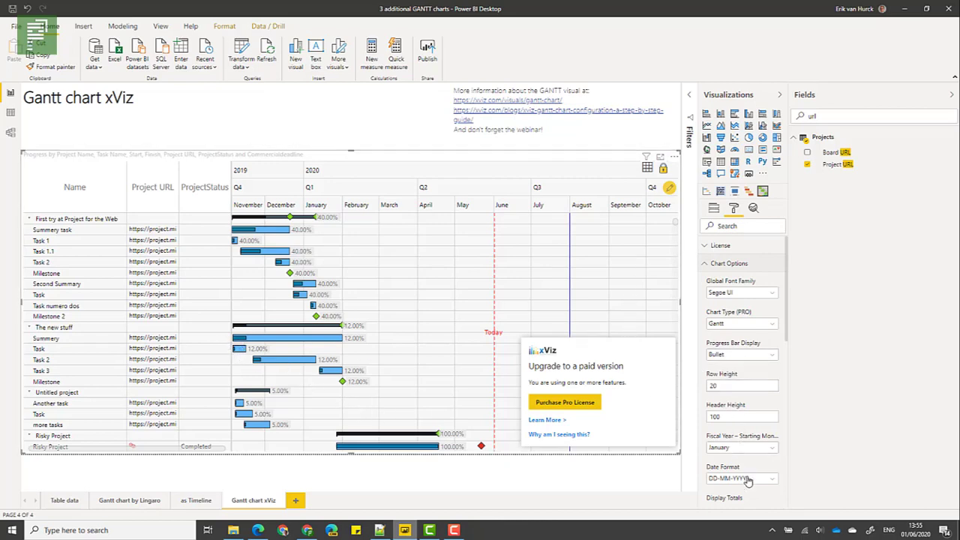
scroll(752, 481, "down", 1)
scroll(752, 481, "down", 3)
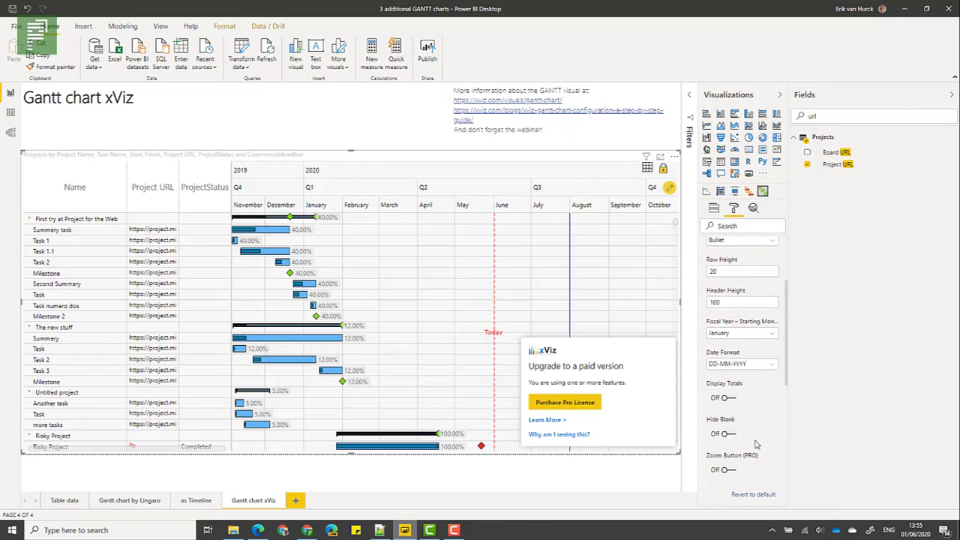
scroll(744, 405, "down", 1)
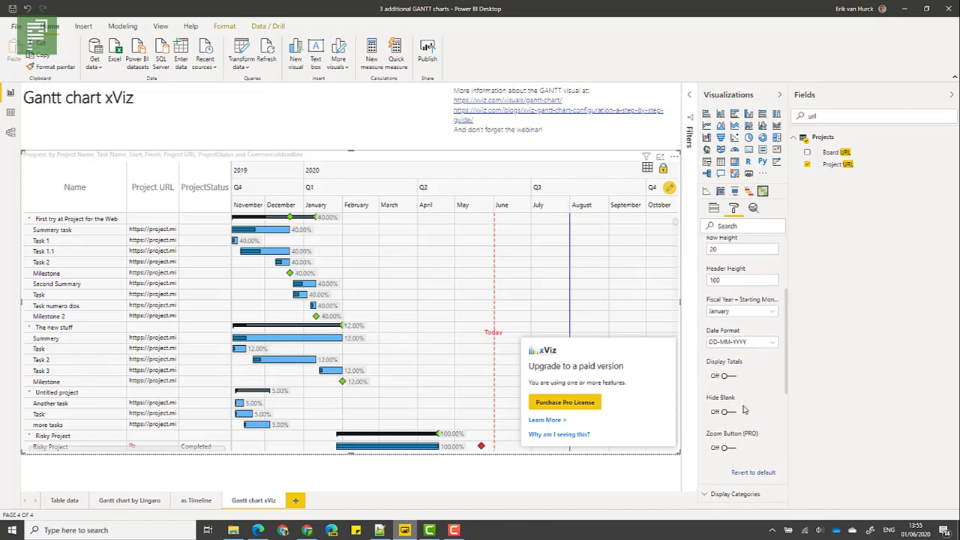
left_click(730, 450)
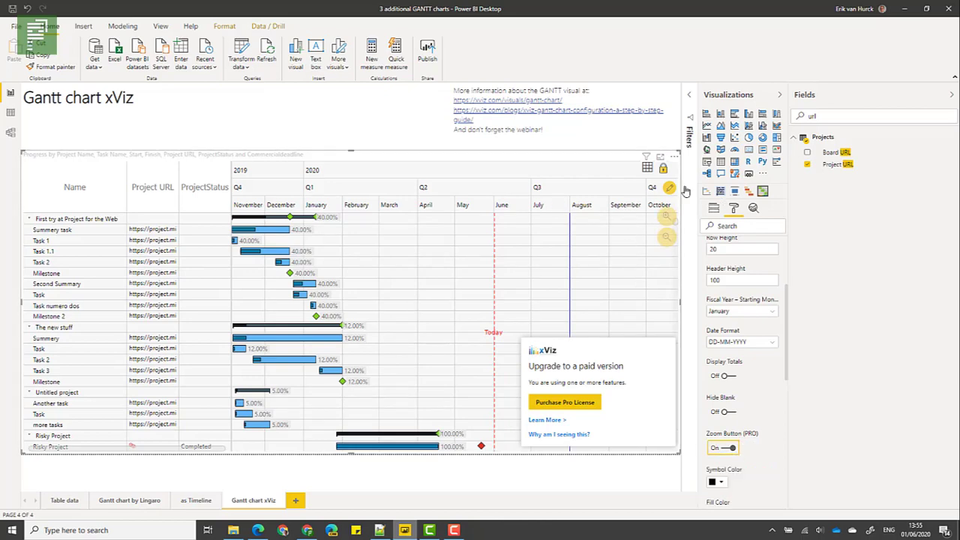
Test the zoom buttons by zooming the Gantt timeline in and back out to the full range.
left_click(665, 217)
left_click(665, 217)
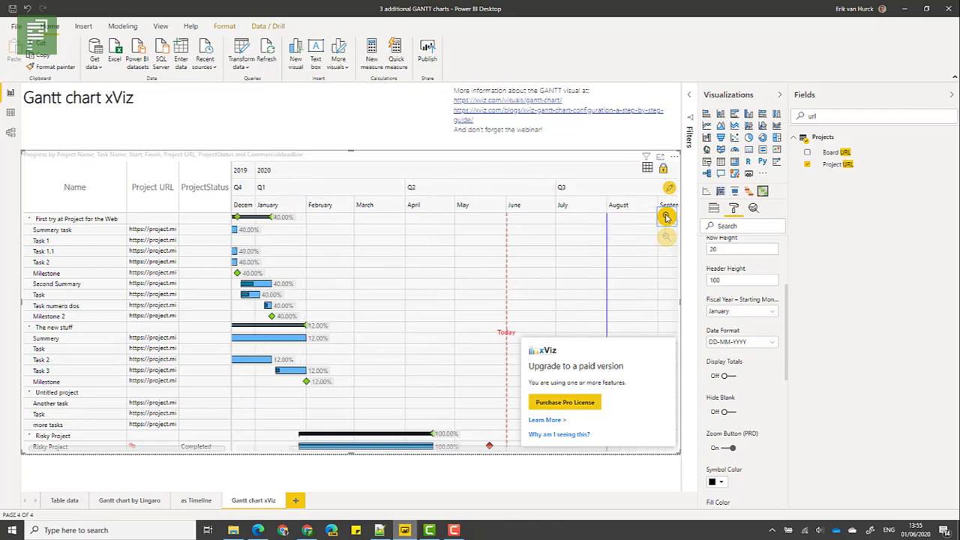
left_click(665, 217)
left_click(667, 238)
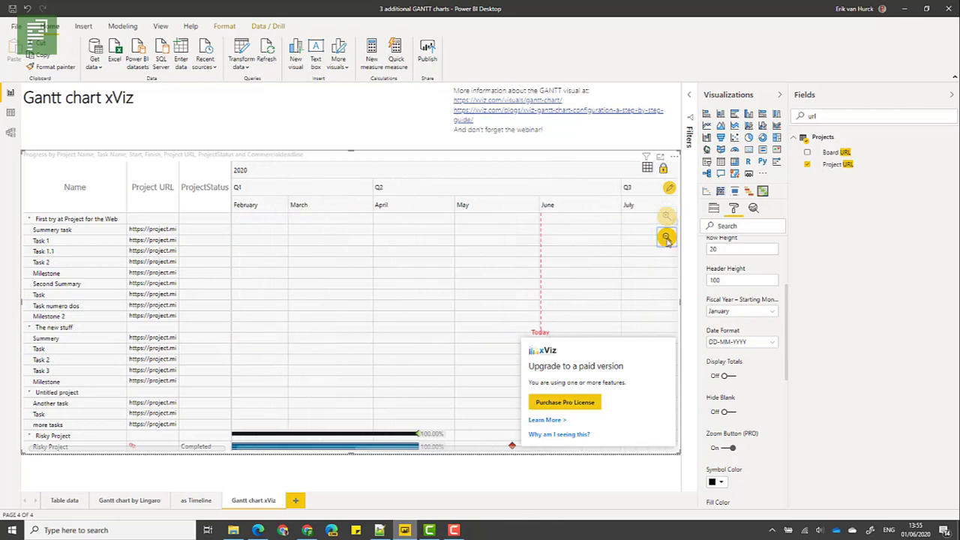
left_click(667, 238)
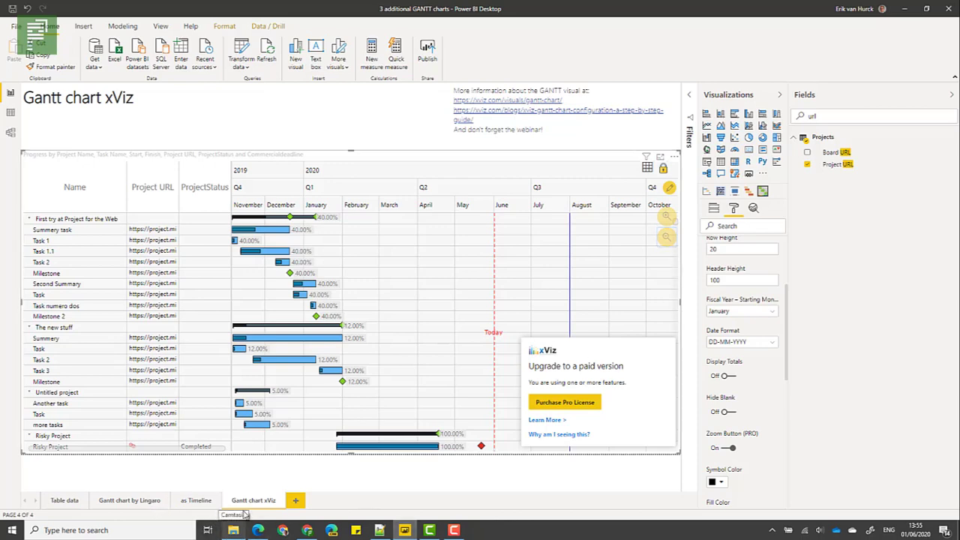
Set the zoom buttons' symbol color to teal and their fill color to the light red theme color.
scroll(765, 405, "down", 3)
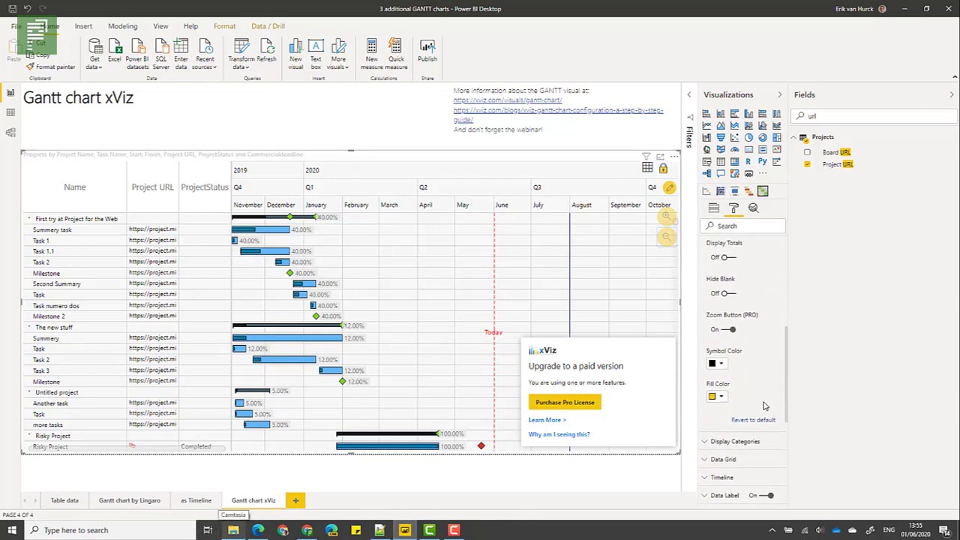
scroll(749, 363, "down", 1)
left_click(722, 322)
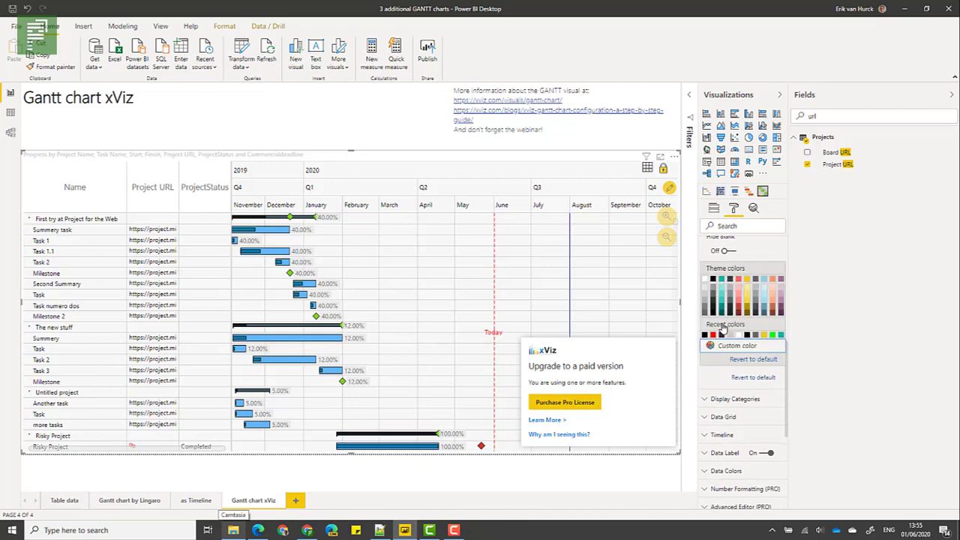
left_click(722, 285)
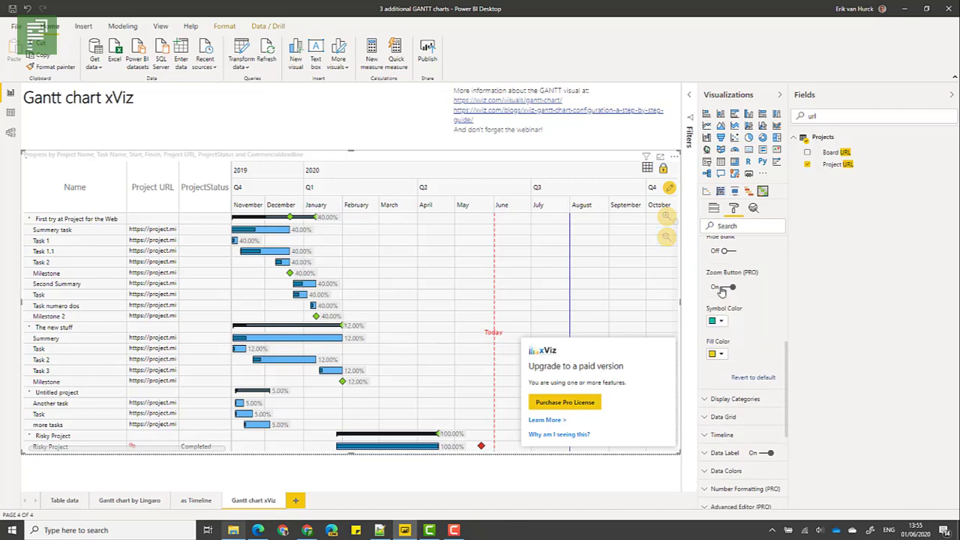
left_click(719, 354)
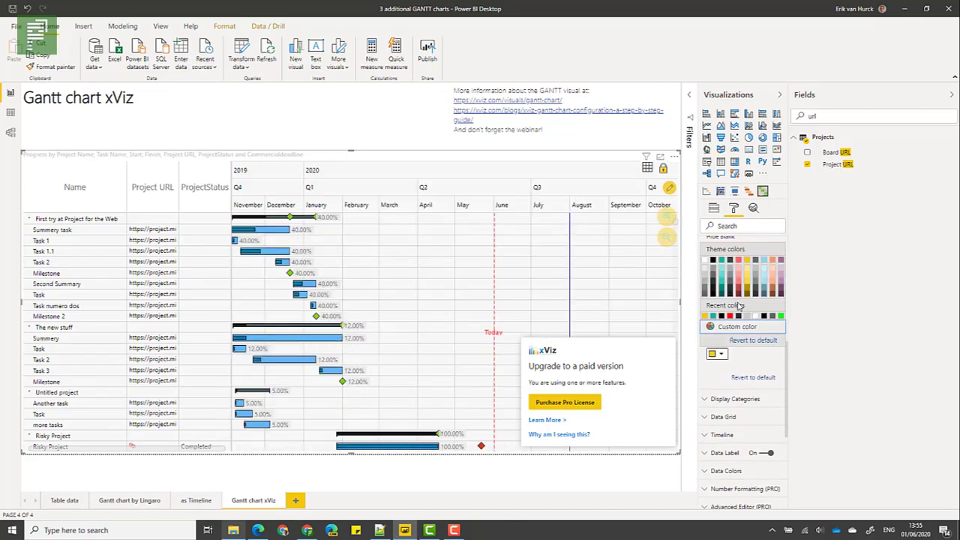
left_click(738, 260)
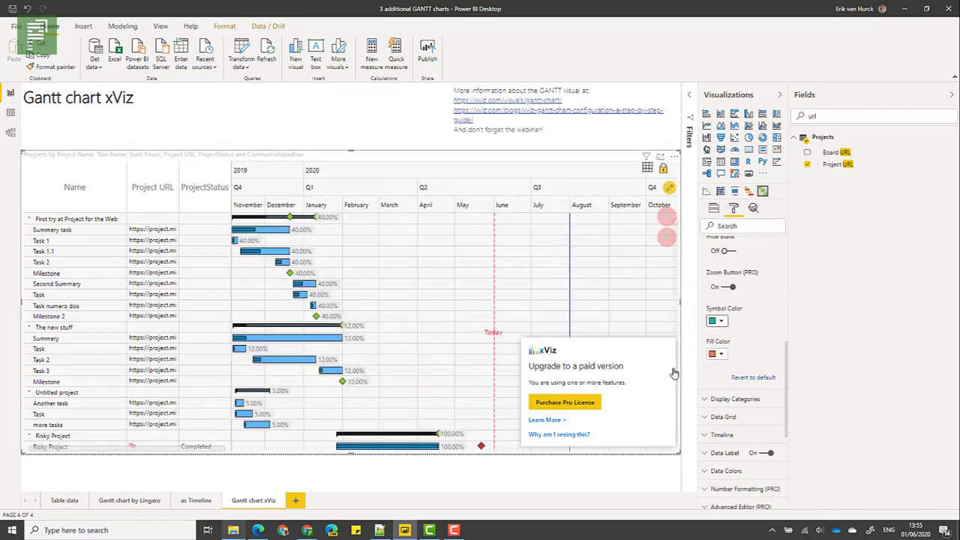
Enable the ID column in the Gantt chart's display categories.
left_click(710, 405)
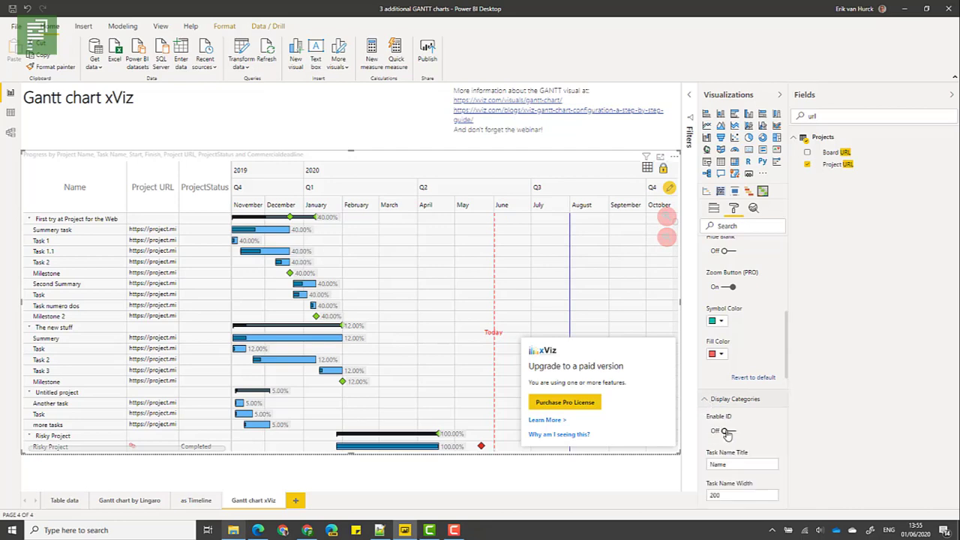
scroll(728, 420, "down", 1)
scroll(733, 414, "up", 1)
left_click(728, 418)
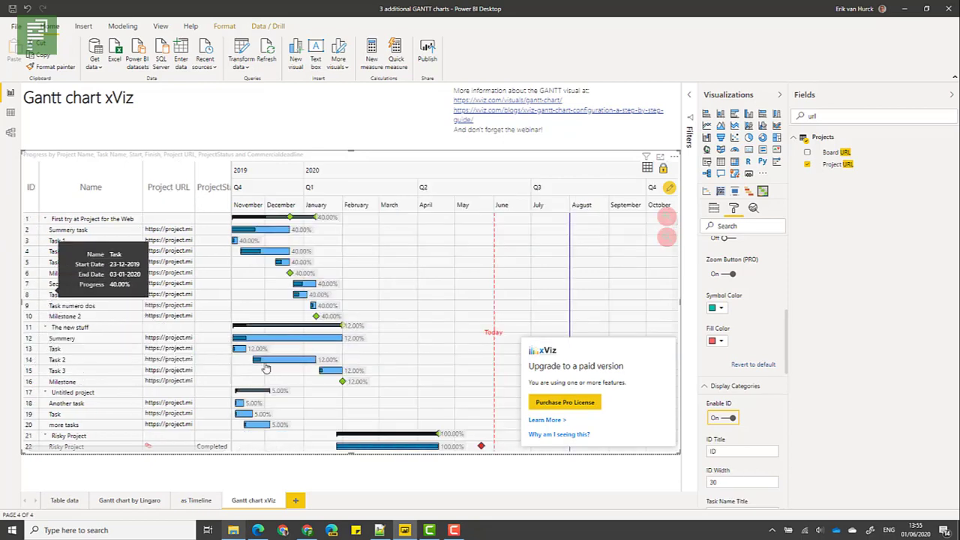
Set the Task Name Title of the Gantt chart to "Project / Tasks".
scroll(753, 432, "down", 3)
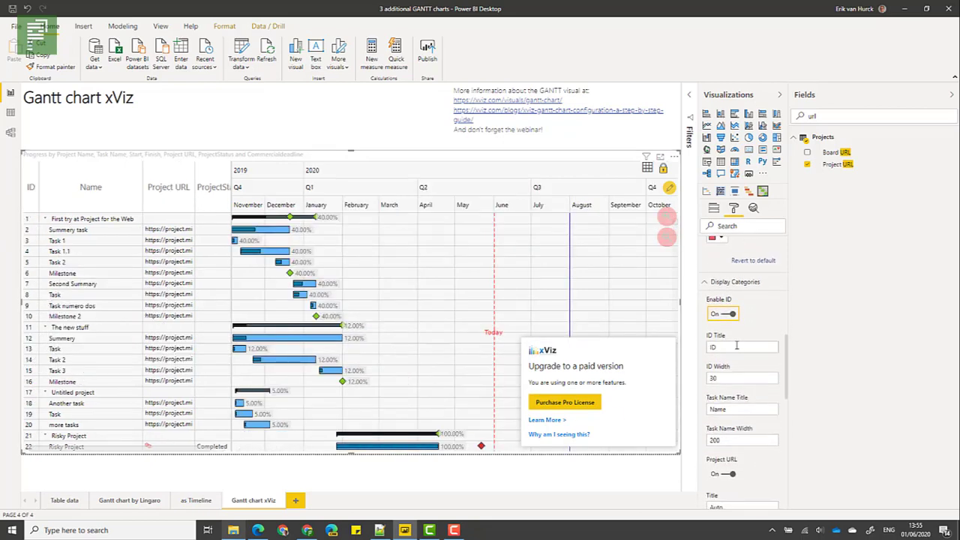
scroll(731, 378, "down", 2)
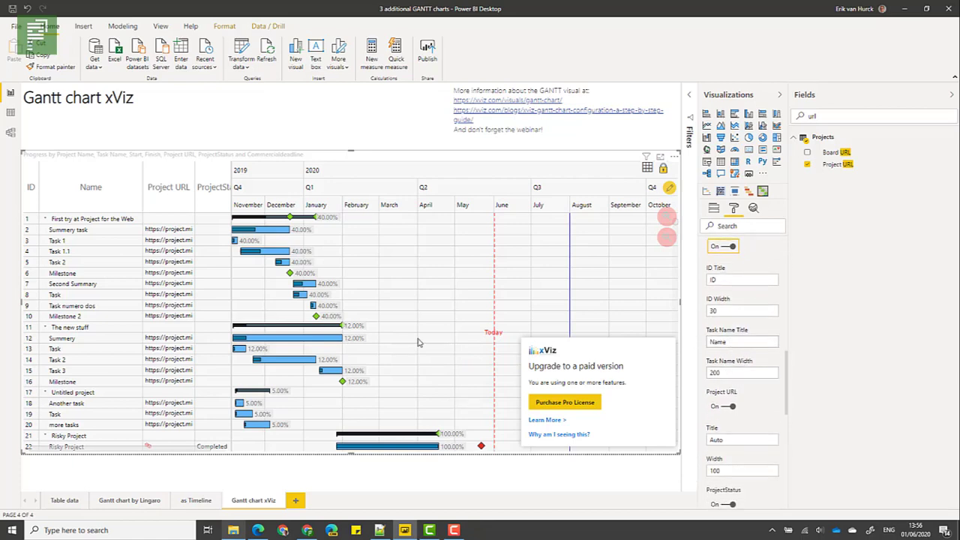
left_click(740, 342)
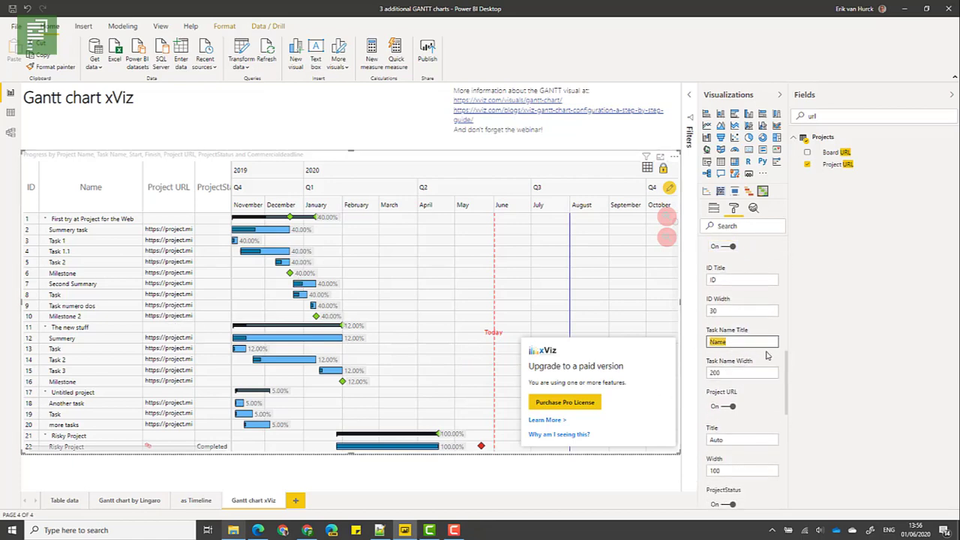
type("Project / Tasks")
Examine the remaining column title and width settings and the Data Grid options for headers, fonts, nodes and grid lines.
scroll(763, 345, "down", 3)
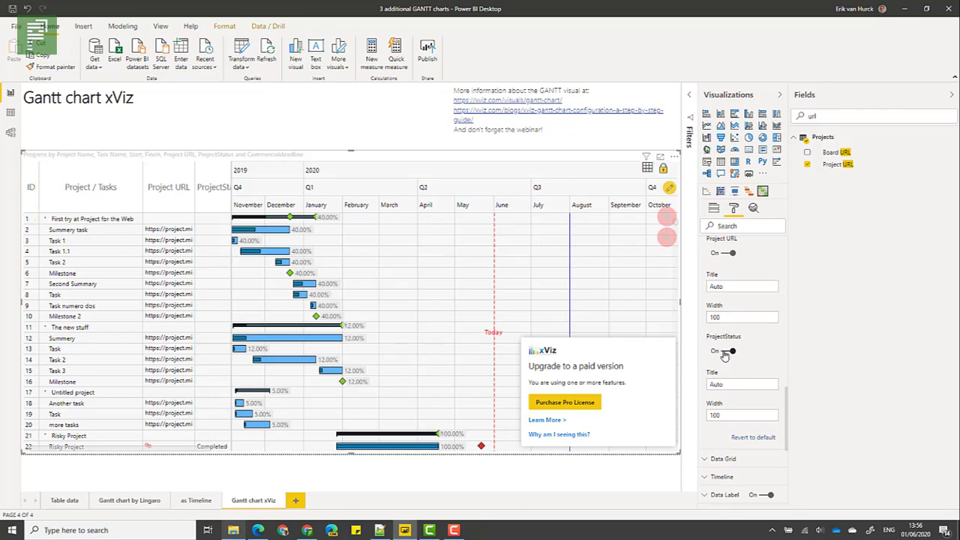
scroll(749, 411, "down", 3)
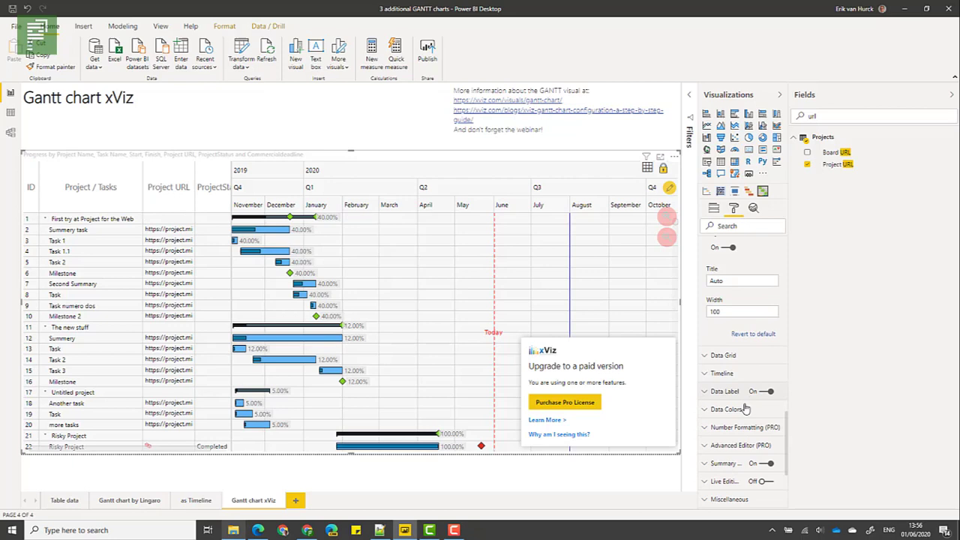
left_click(725, 350)
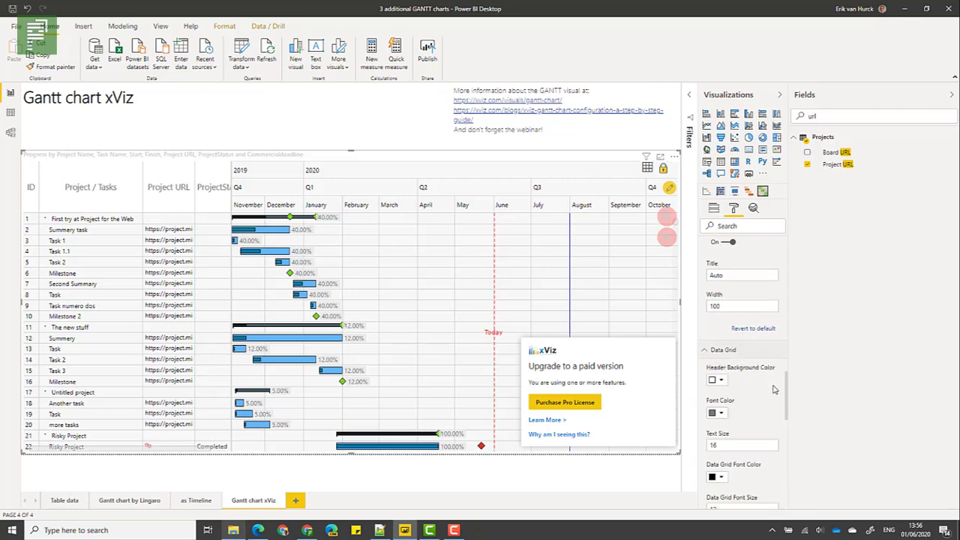
scroll(774, 389, "down", 3)
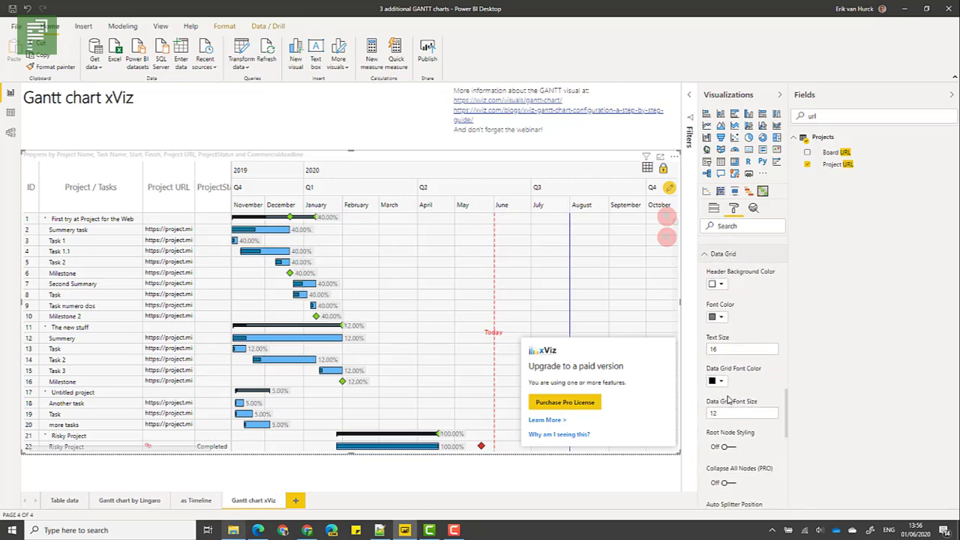
scroll(731, 404, "down", 3)
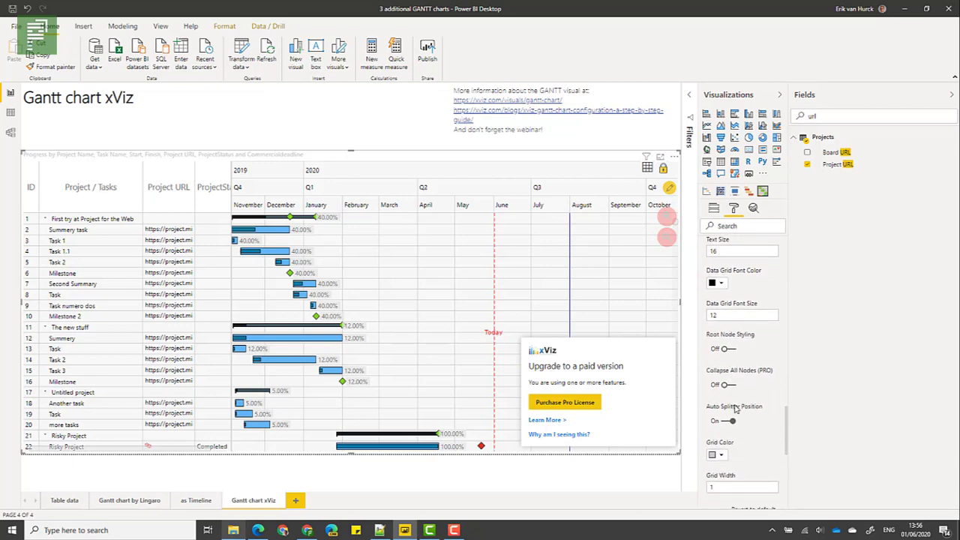
scroll(733, 410, "down", 3)
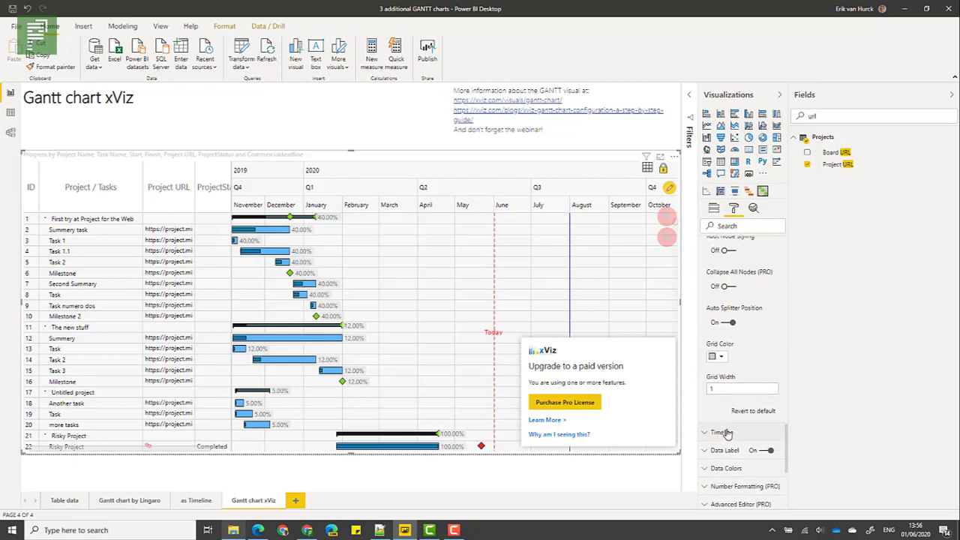
scroll(728, 431, "up", 3)
scroll(726, 420, "up", 1)
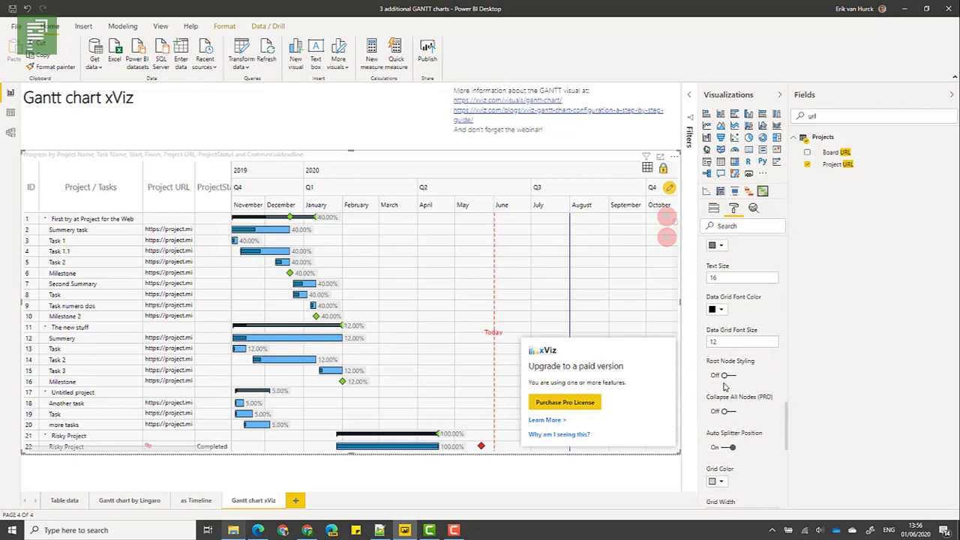
scroll(727, 383, "up", 3)
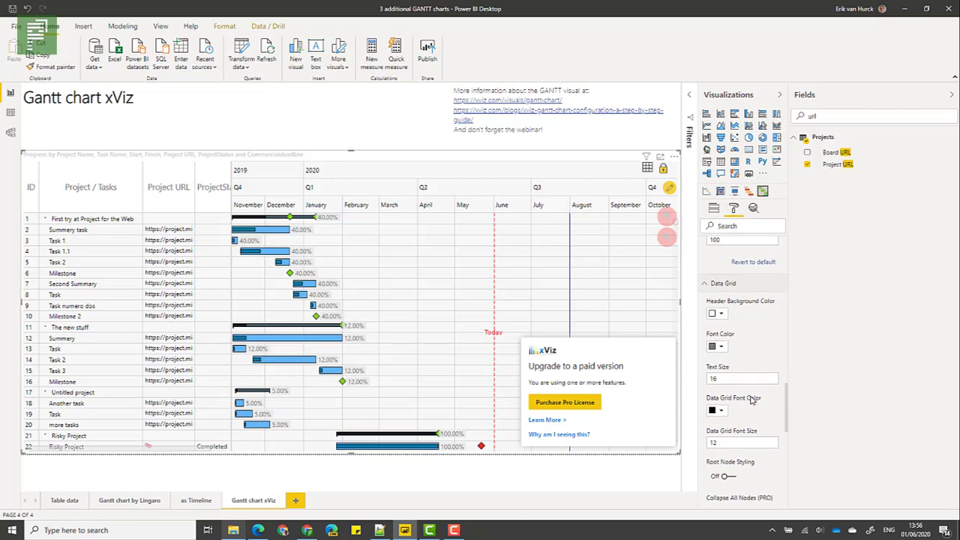
Set the data colors' Parent Border Color to light red and the Child Border Color to light blue.
scroll(749, 397, "down", 5)
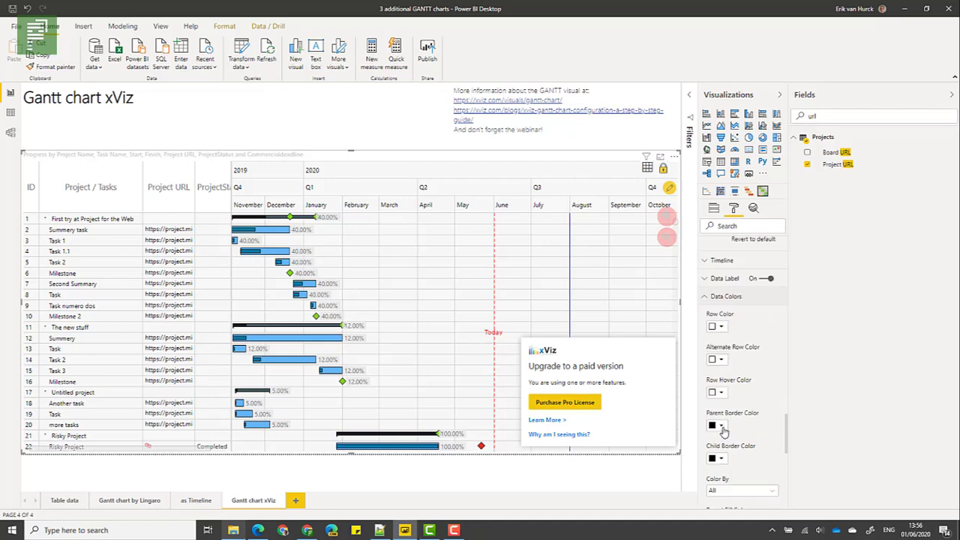
left_click(722, 426)
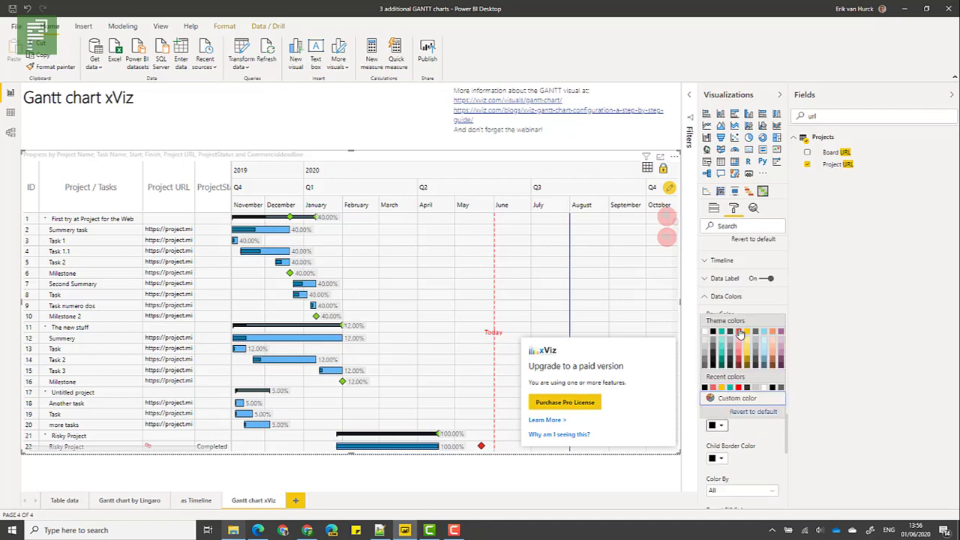
left_click(738, 332)
left_click(721, 458)
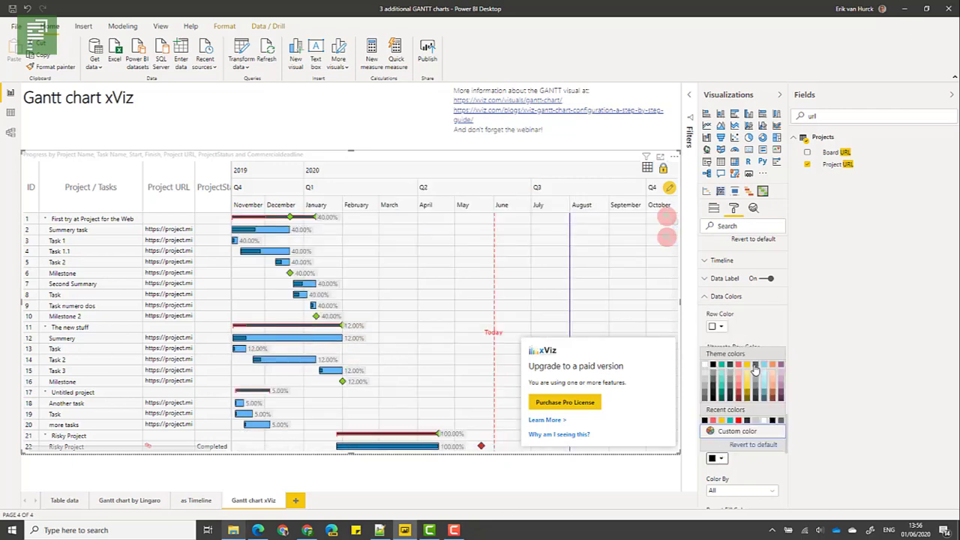
left_click(755, 367)
left_click(721, 460)
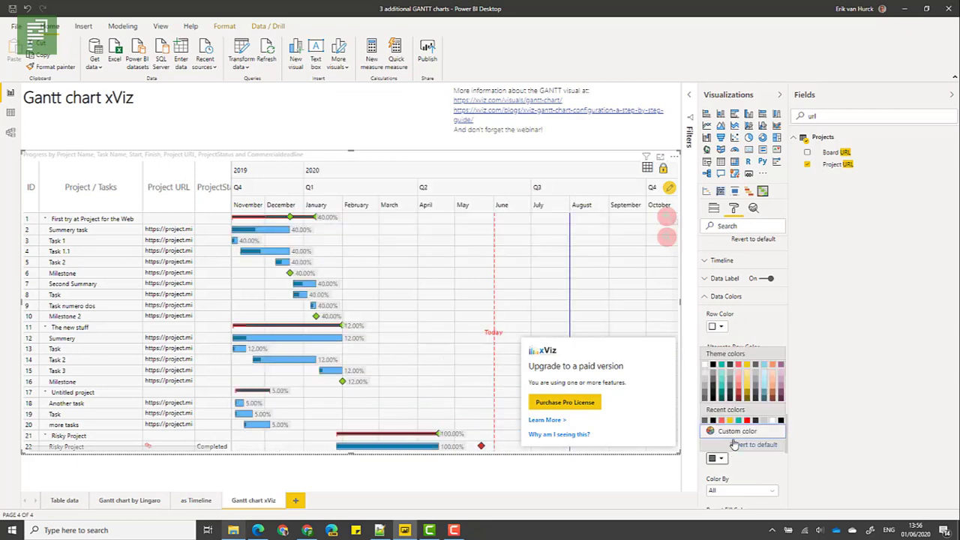
left_click(766, 366)
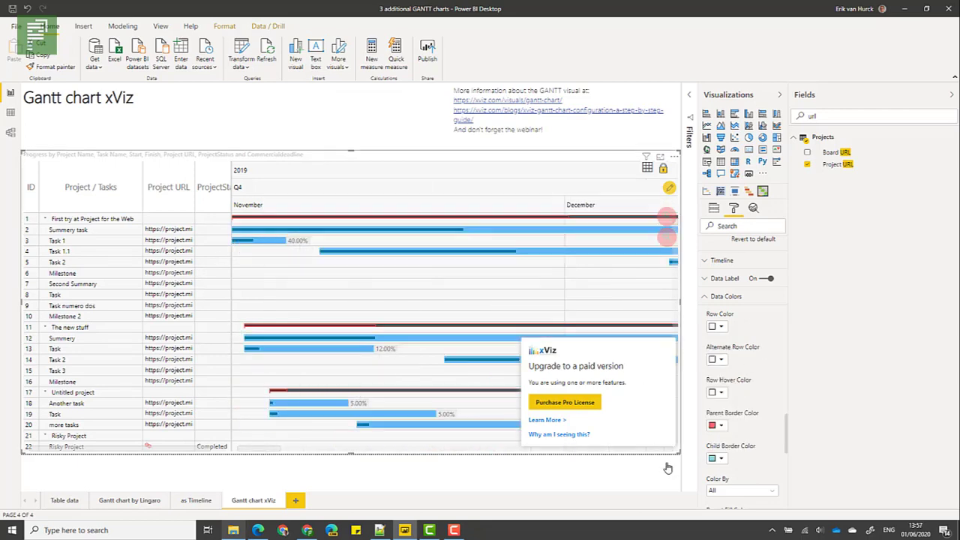
Set the data colors' Color By option to Parent-Child.
scroll(739, 442, "down", 3)
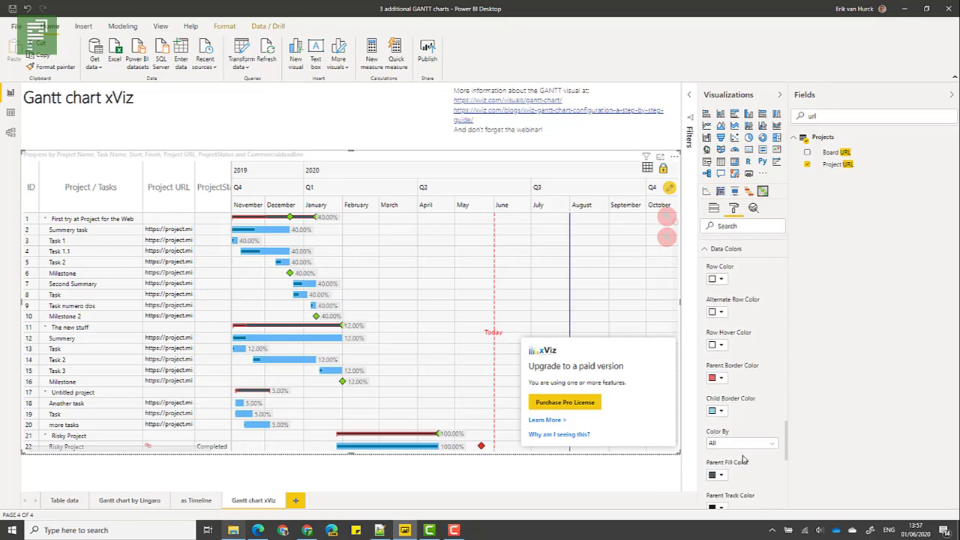
scroll(733, 415, "down", 2)
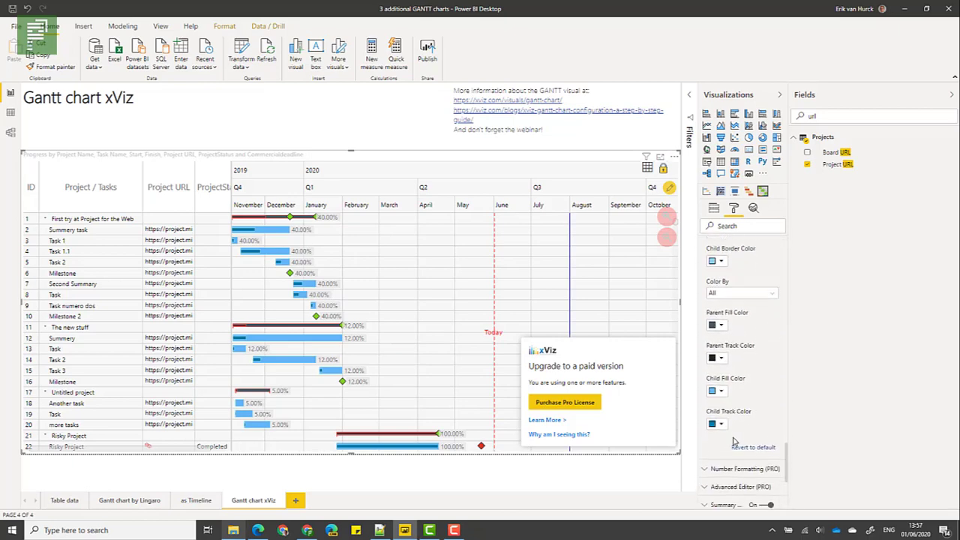
left_click(719, 392)
left_click(719, 392)
left_click(731, 294)
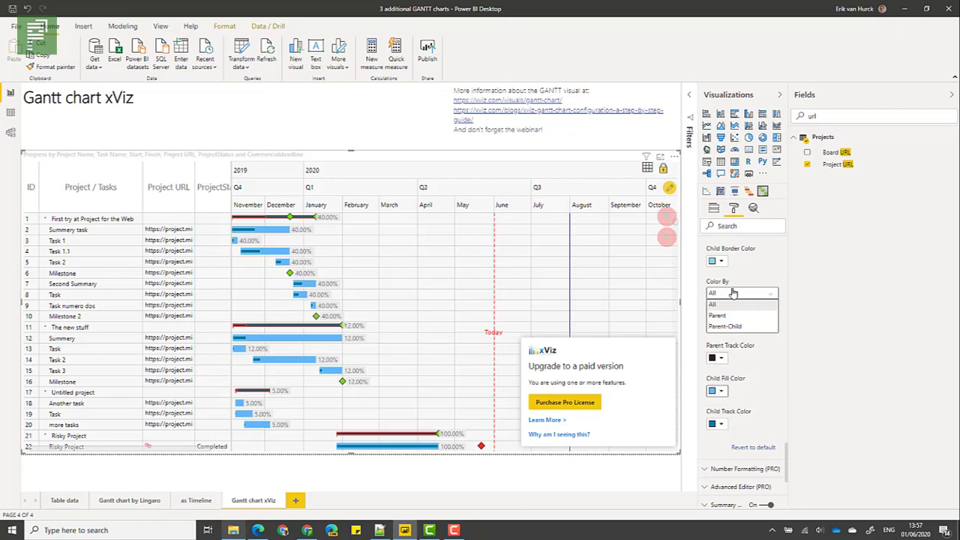
left_click(733, 327)
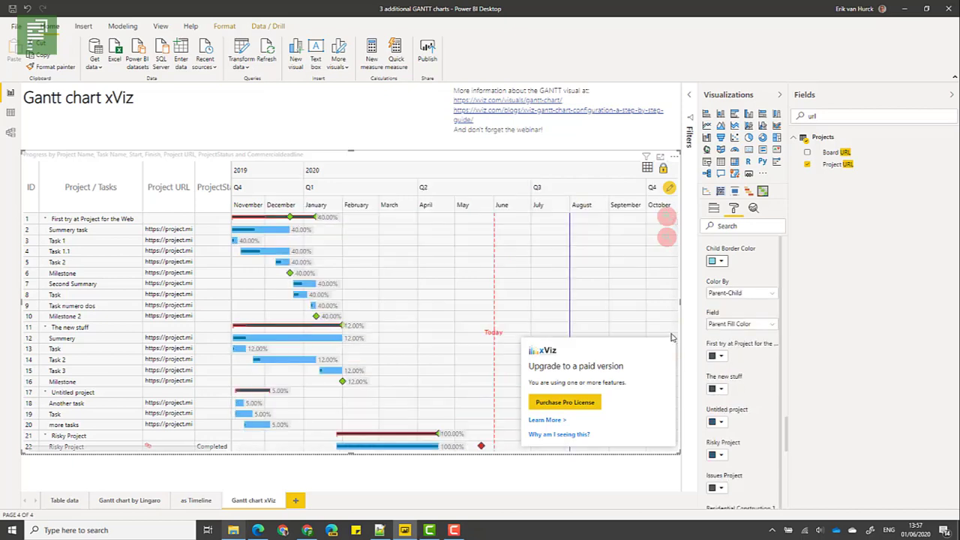
Check the color Field choices, keep Parent Fill Color and set the fill color of "The new stuff" to red.
left_click(738, 324)
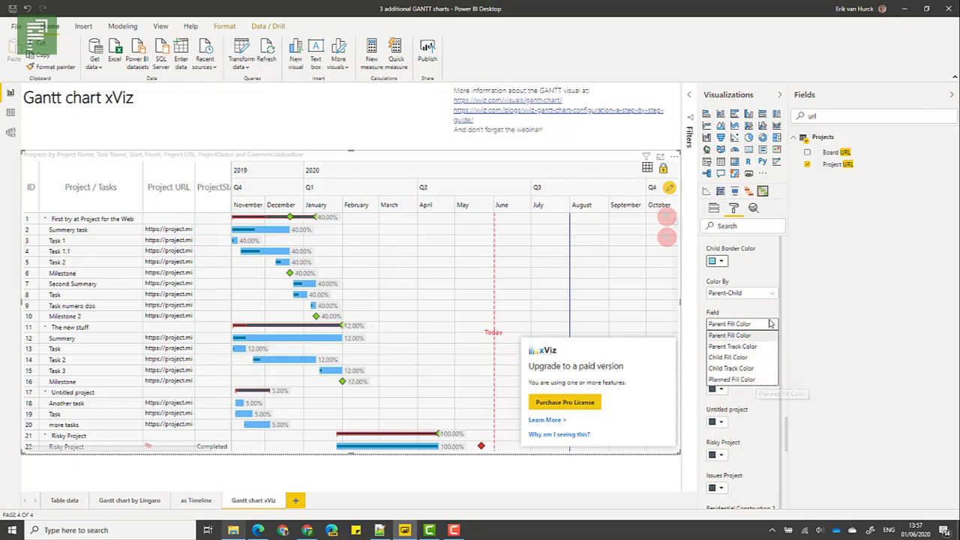
left_click(769, 323)
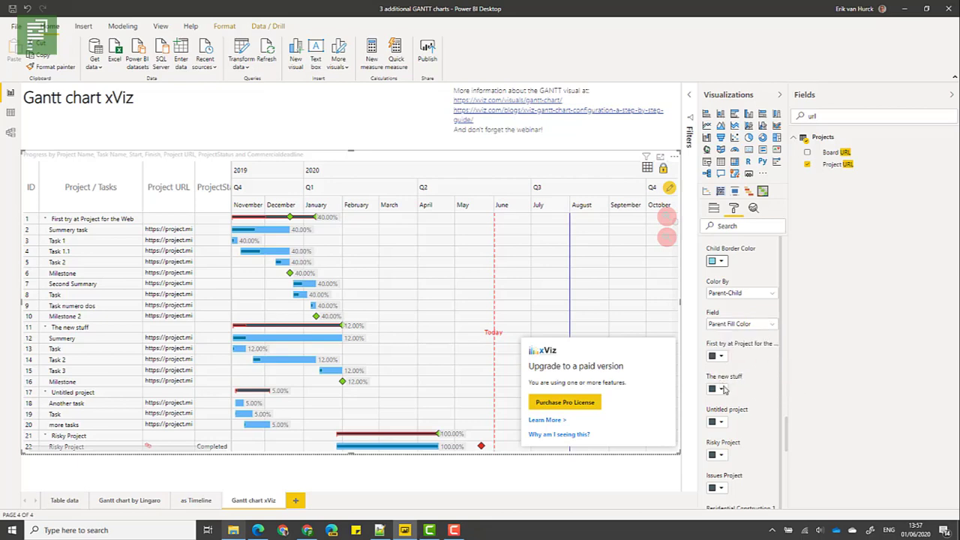
scroll(723, 388, "down", 3)
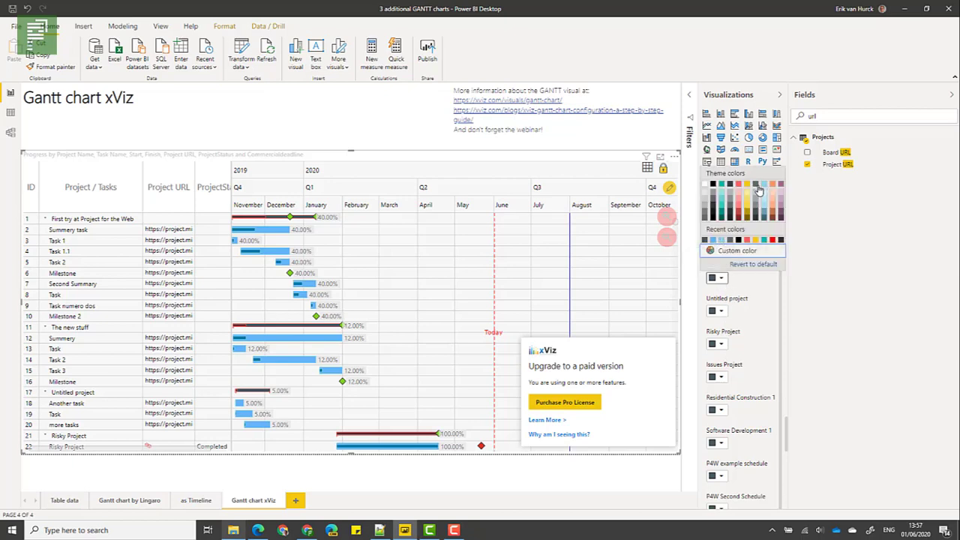
left_click(773, 240)
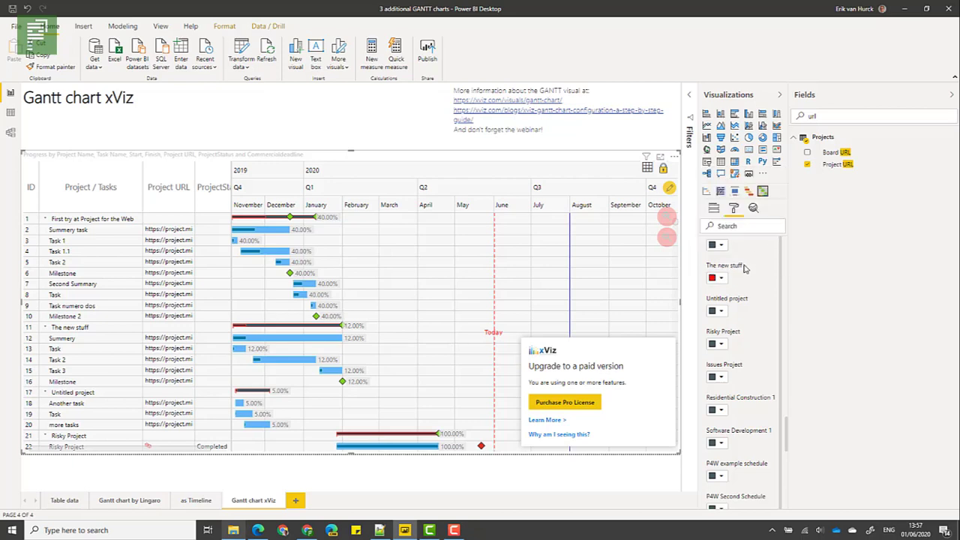